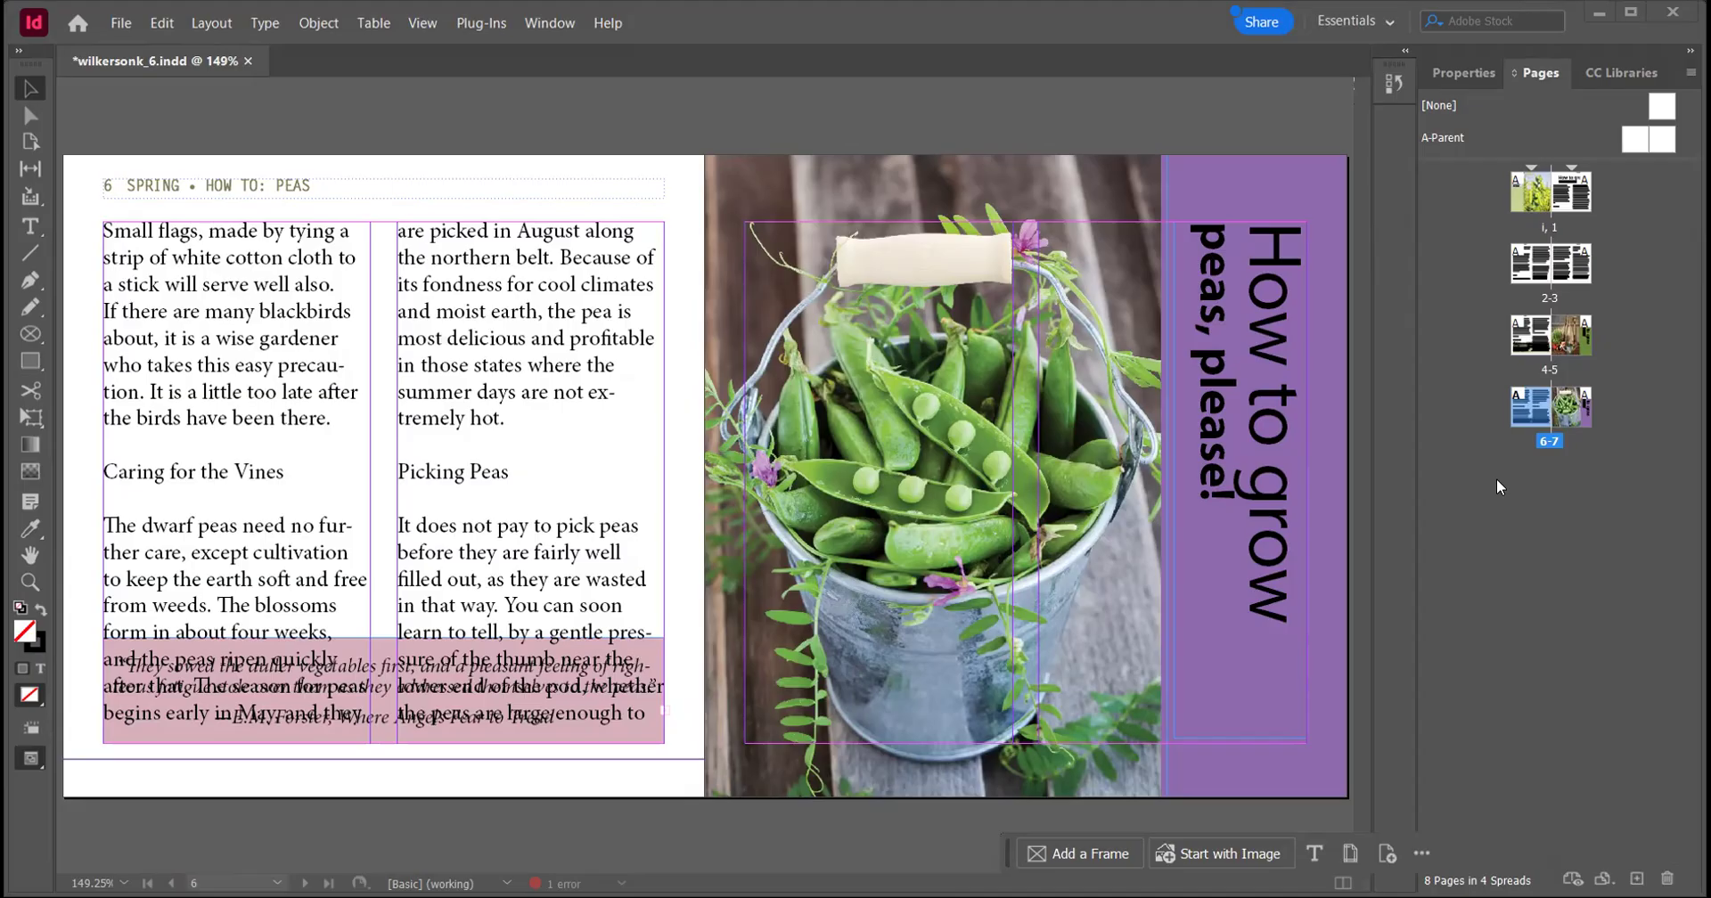
# Go to page 1 of the document and show the hidden characters in its text
pyautogui.doubleClick(1571, 197)
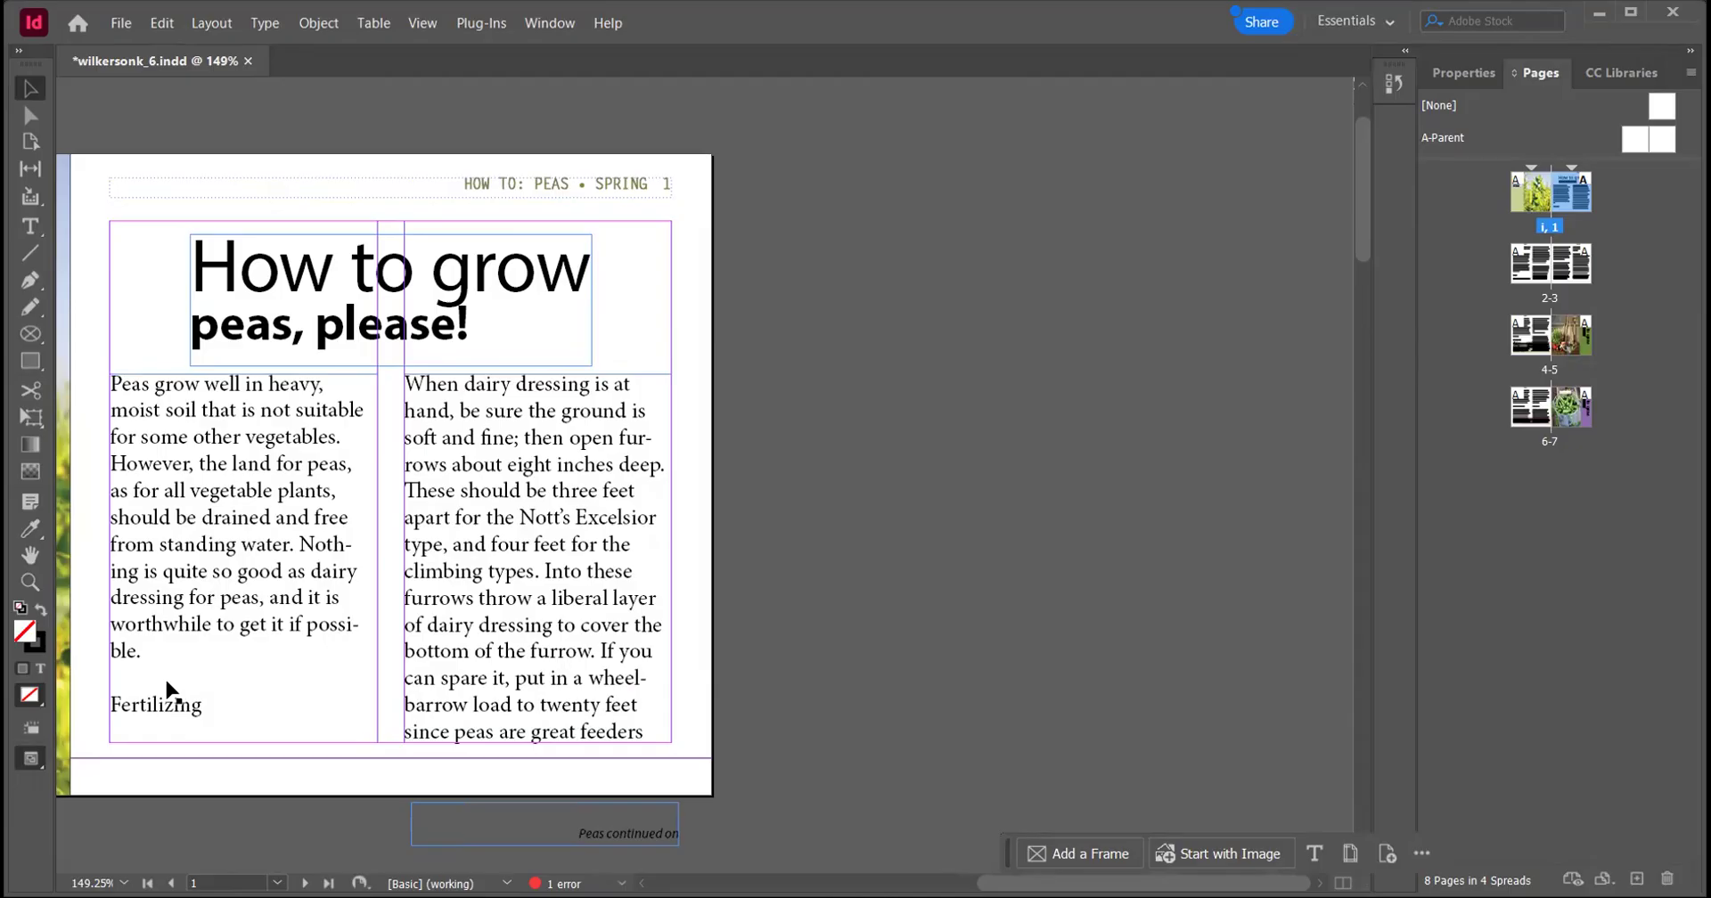
pyautogui.doubleClick(1538, 267)
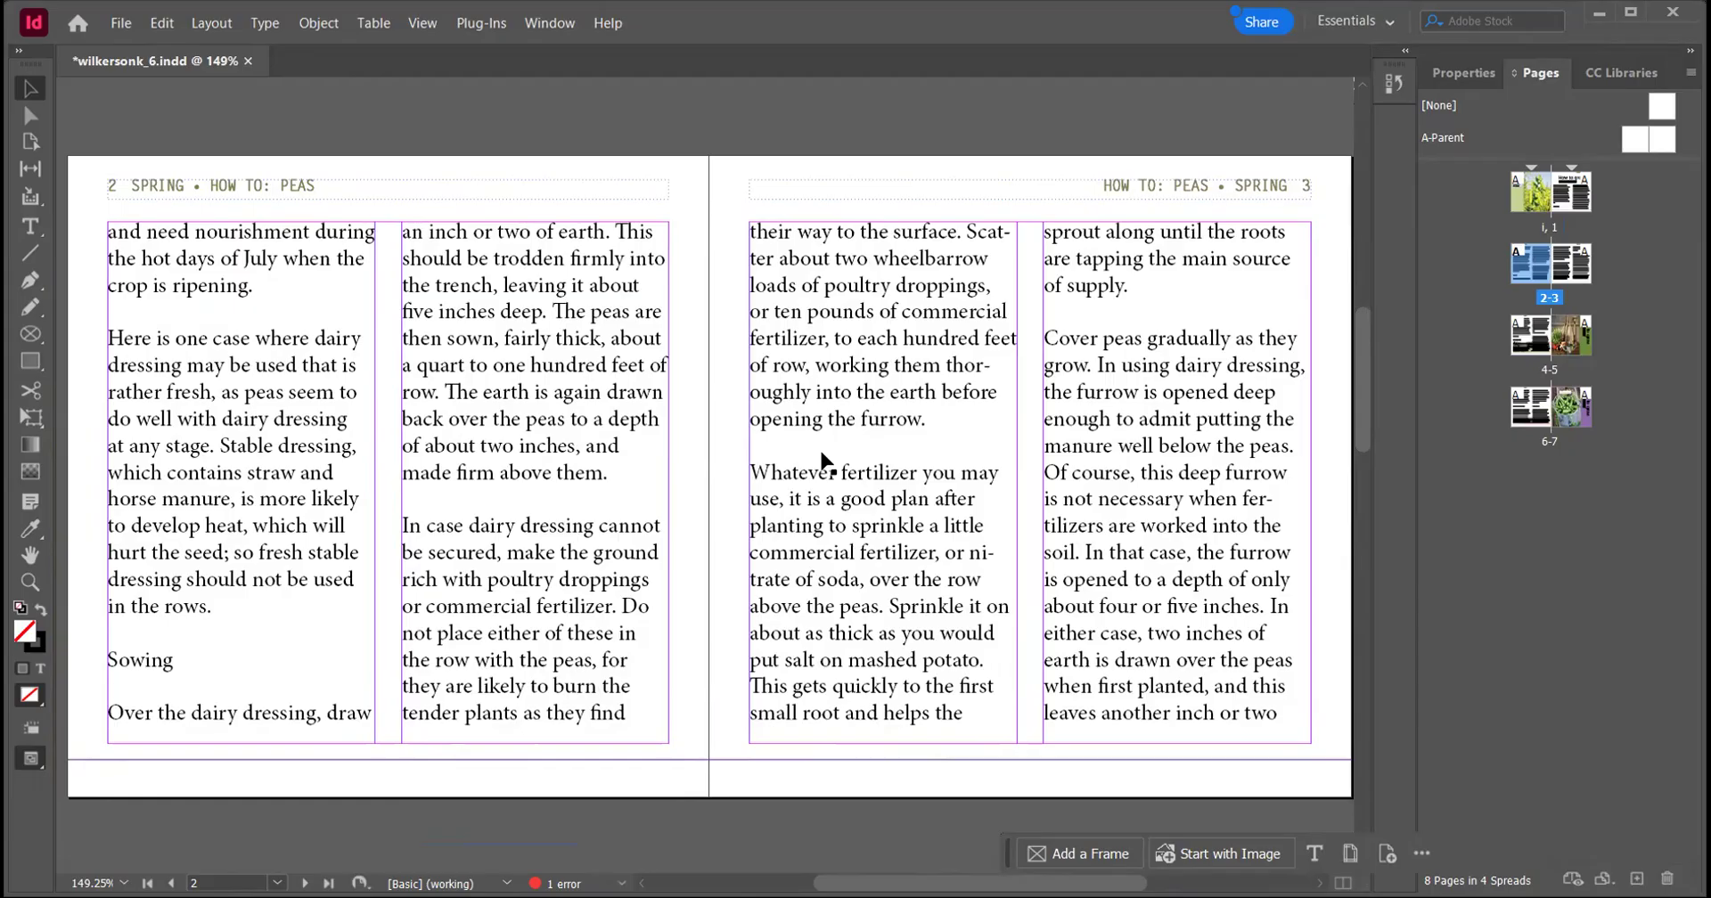
pyautogui.doubleClick(1582, 198)
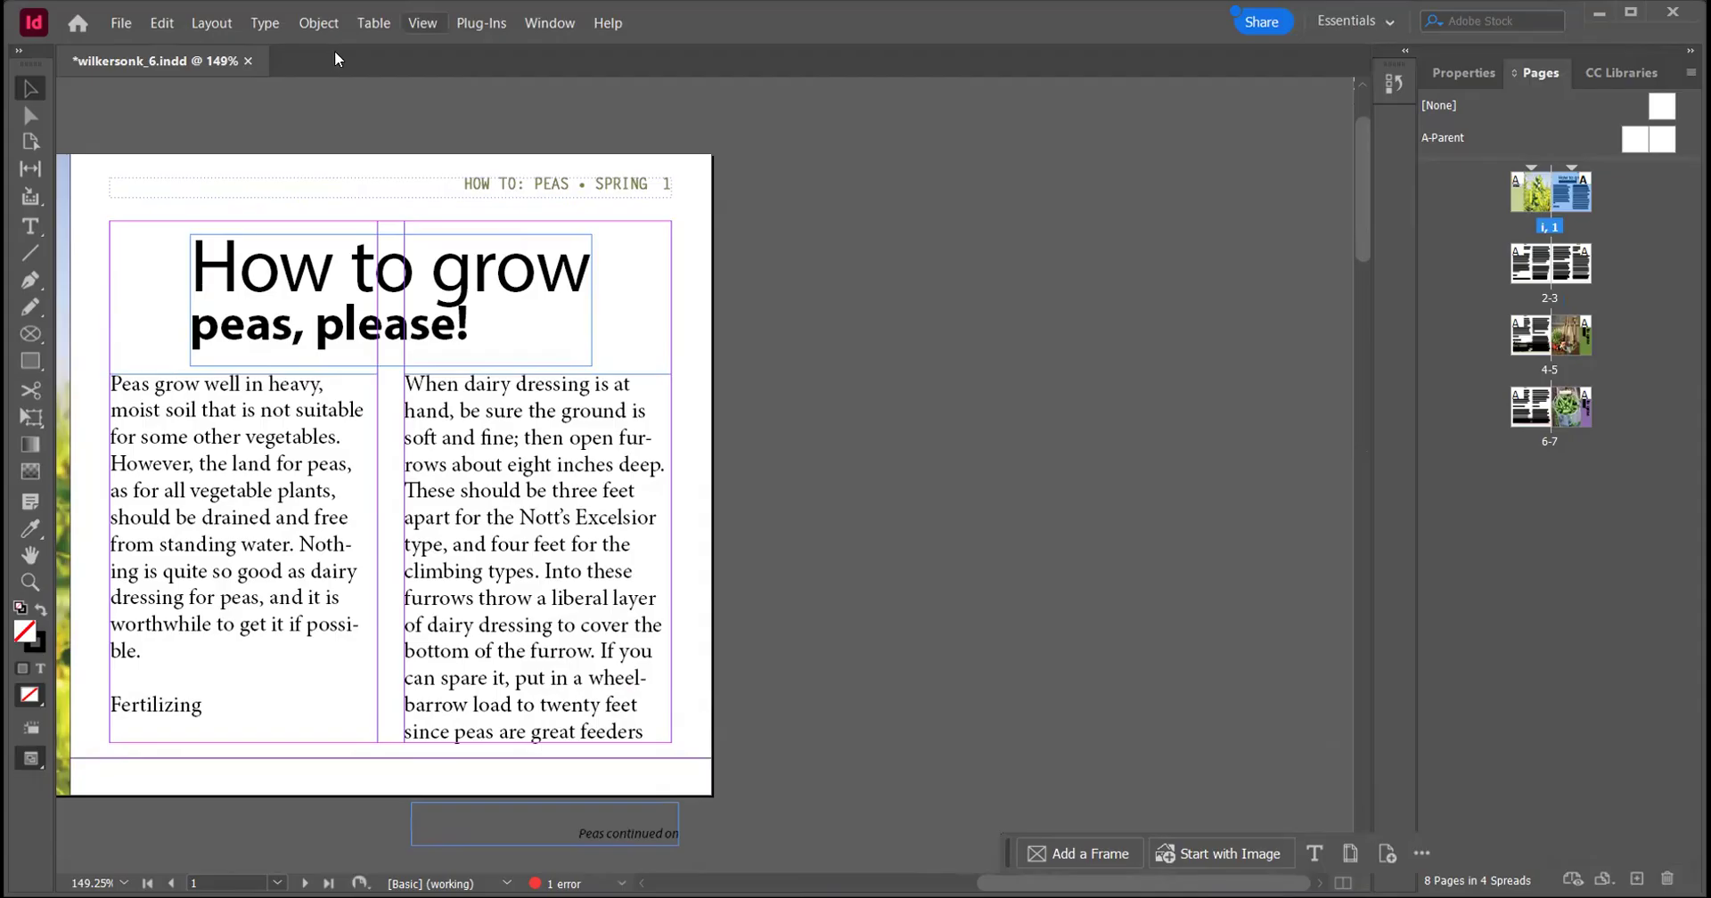
pyautogui.click(264, 25)
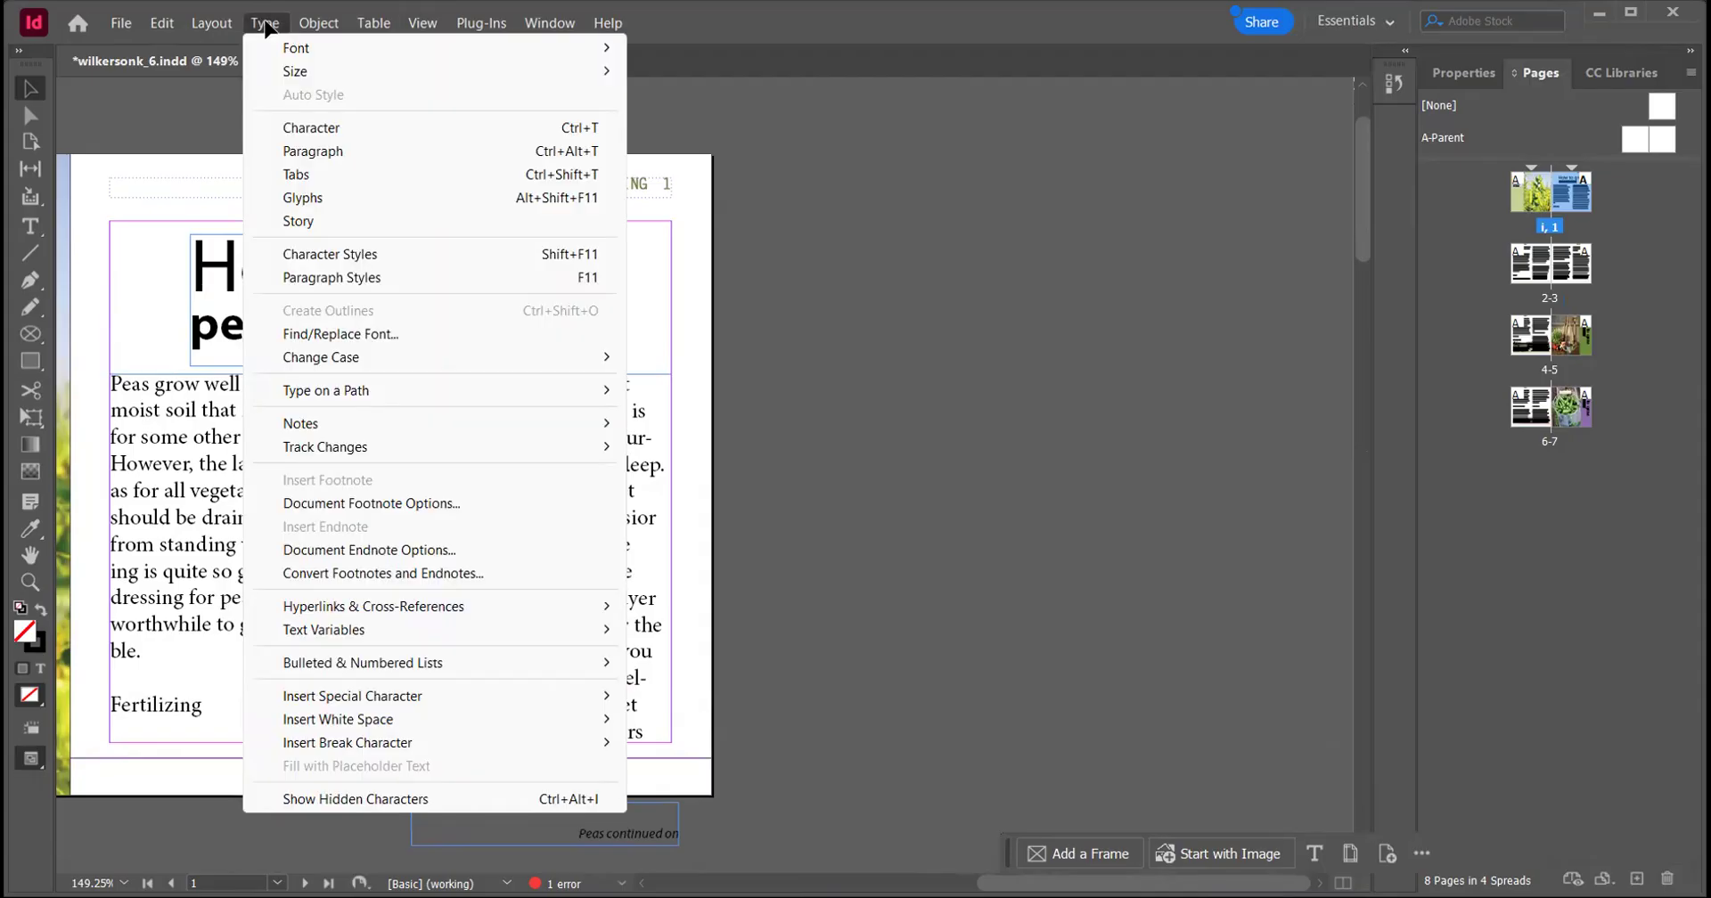
pyautogui.click(430, 799)
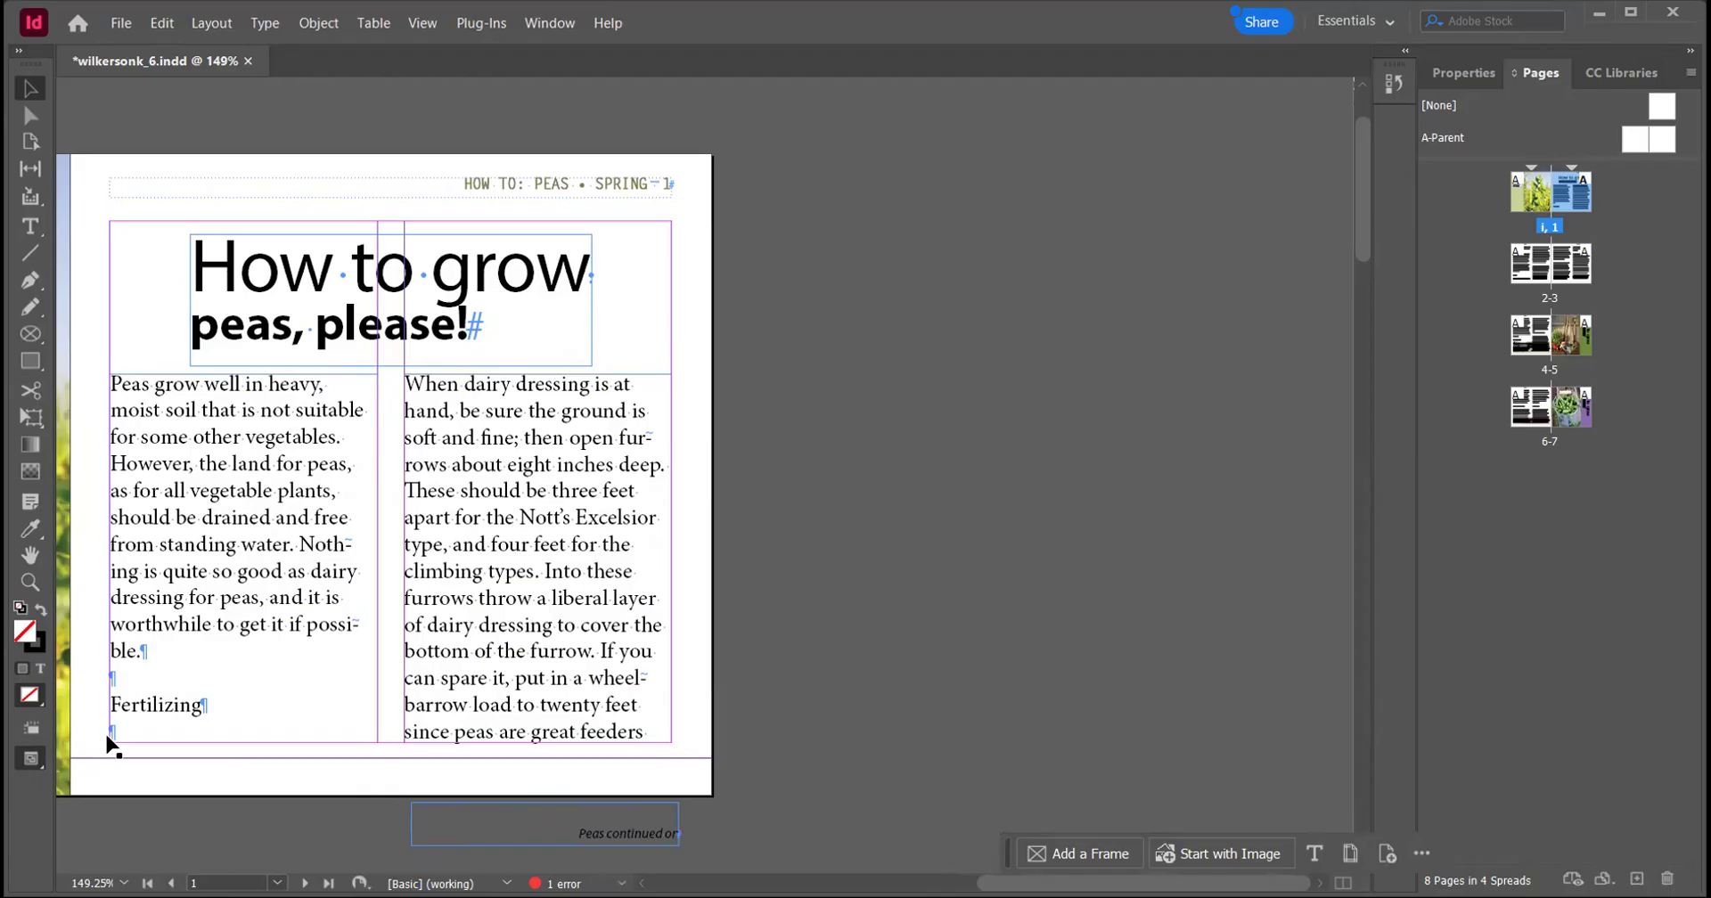
# Place the text cursor at the start of the body text on page 1 and open Find/Change with the search limited to Story
pyautogui.click(31, 228)
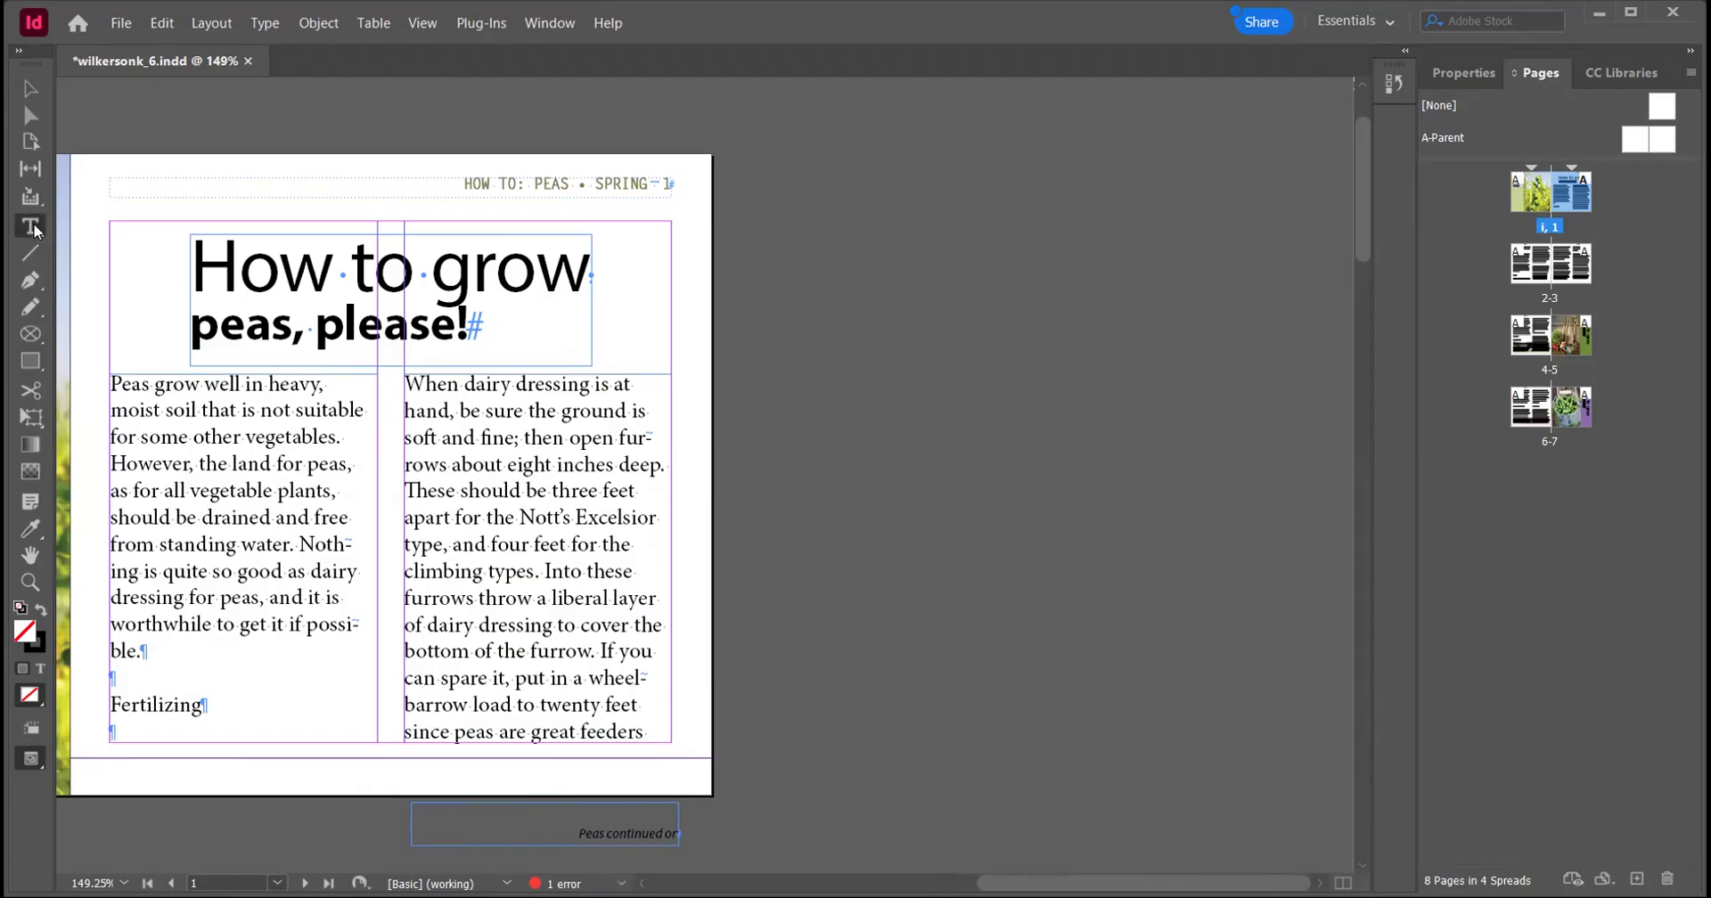
pyautogui.click(111, 382)
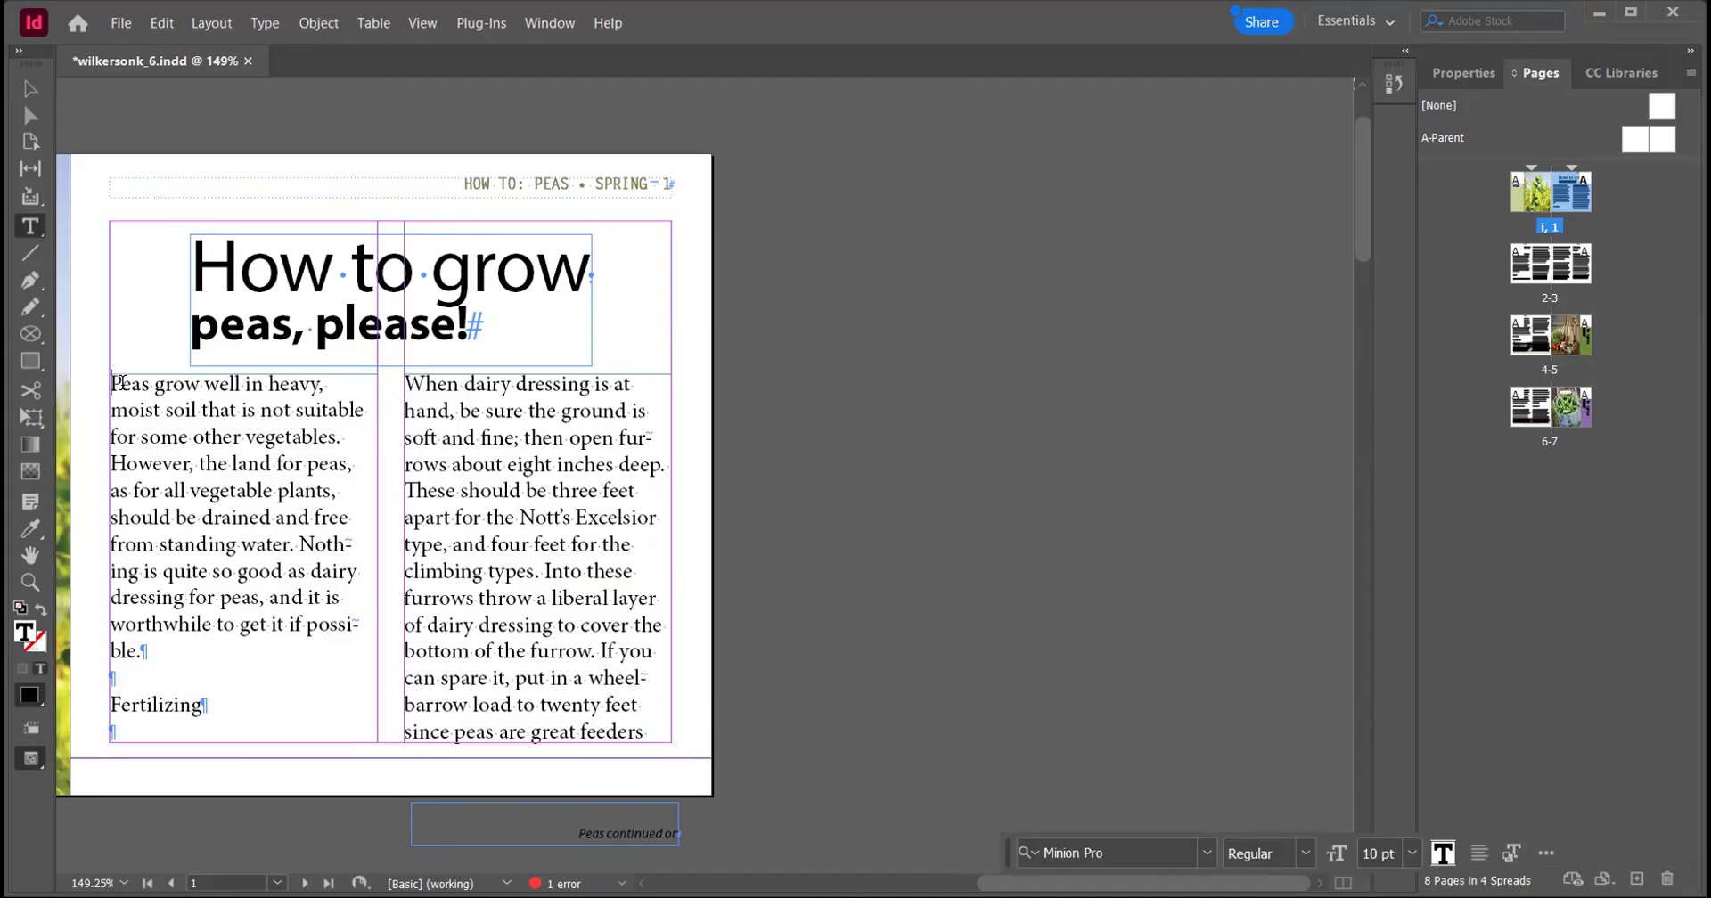
pyautogui.click(161, 23)
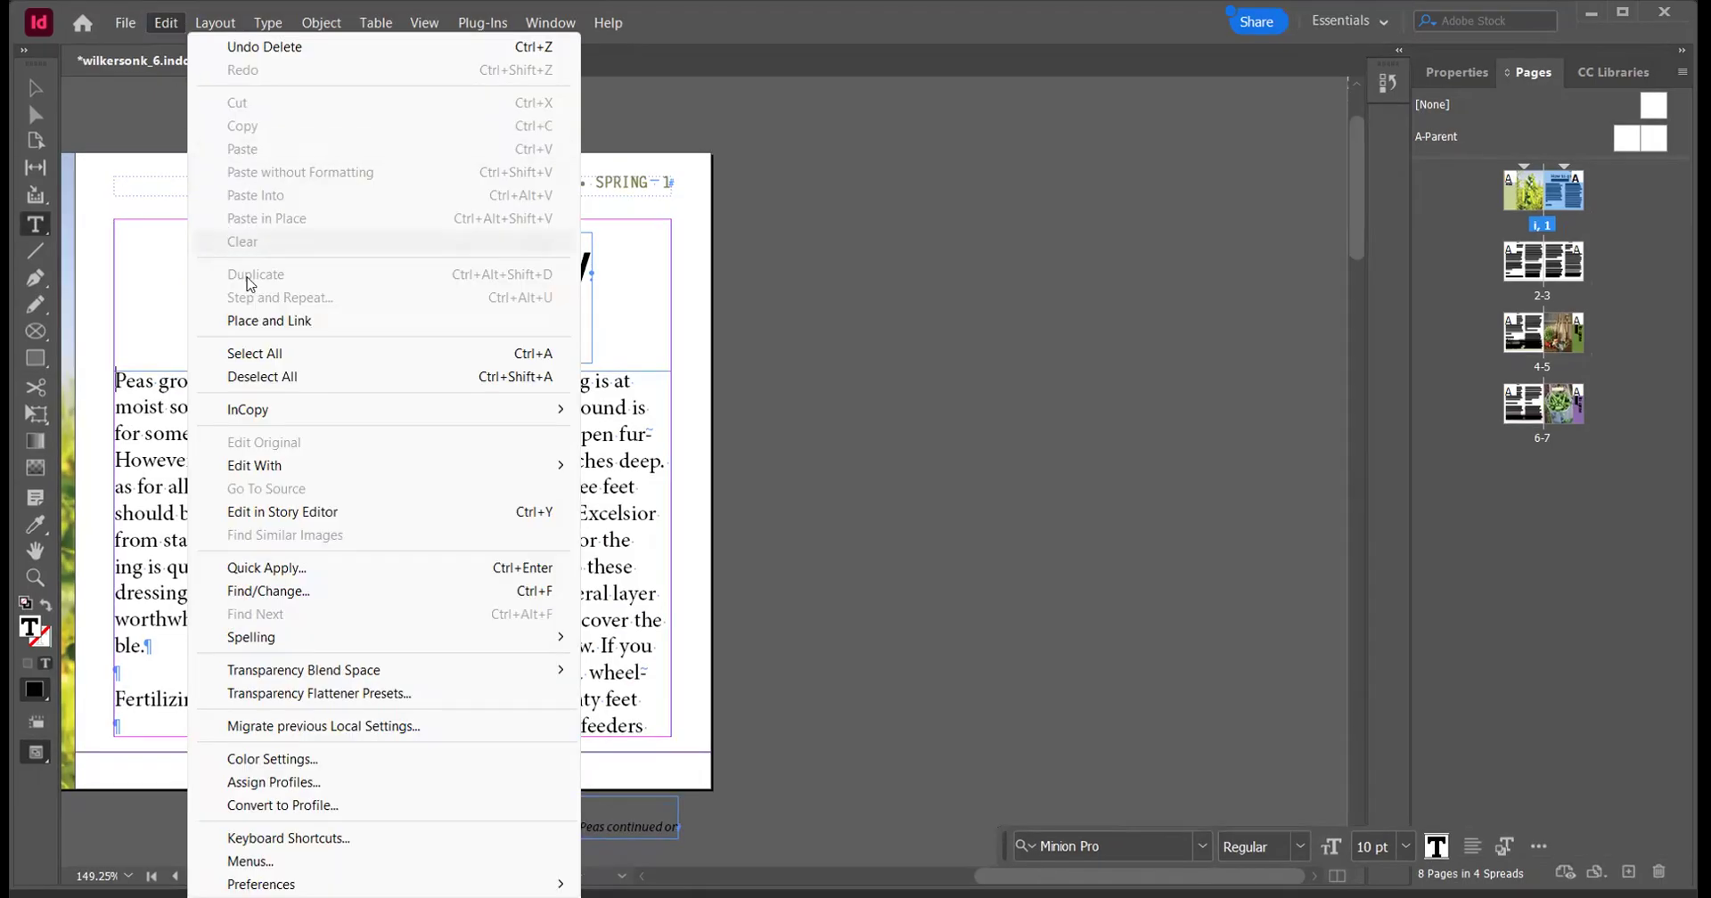
pyautogui.click(292, 591)
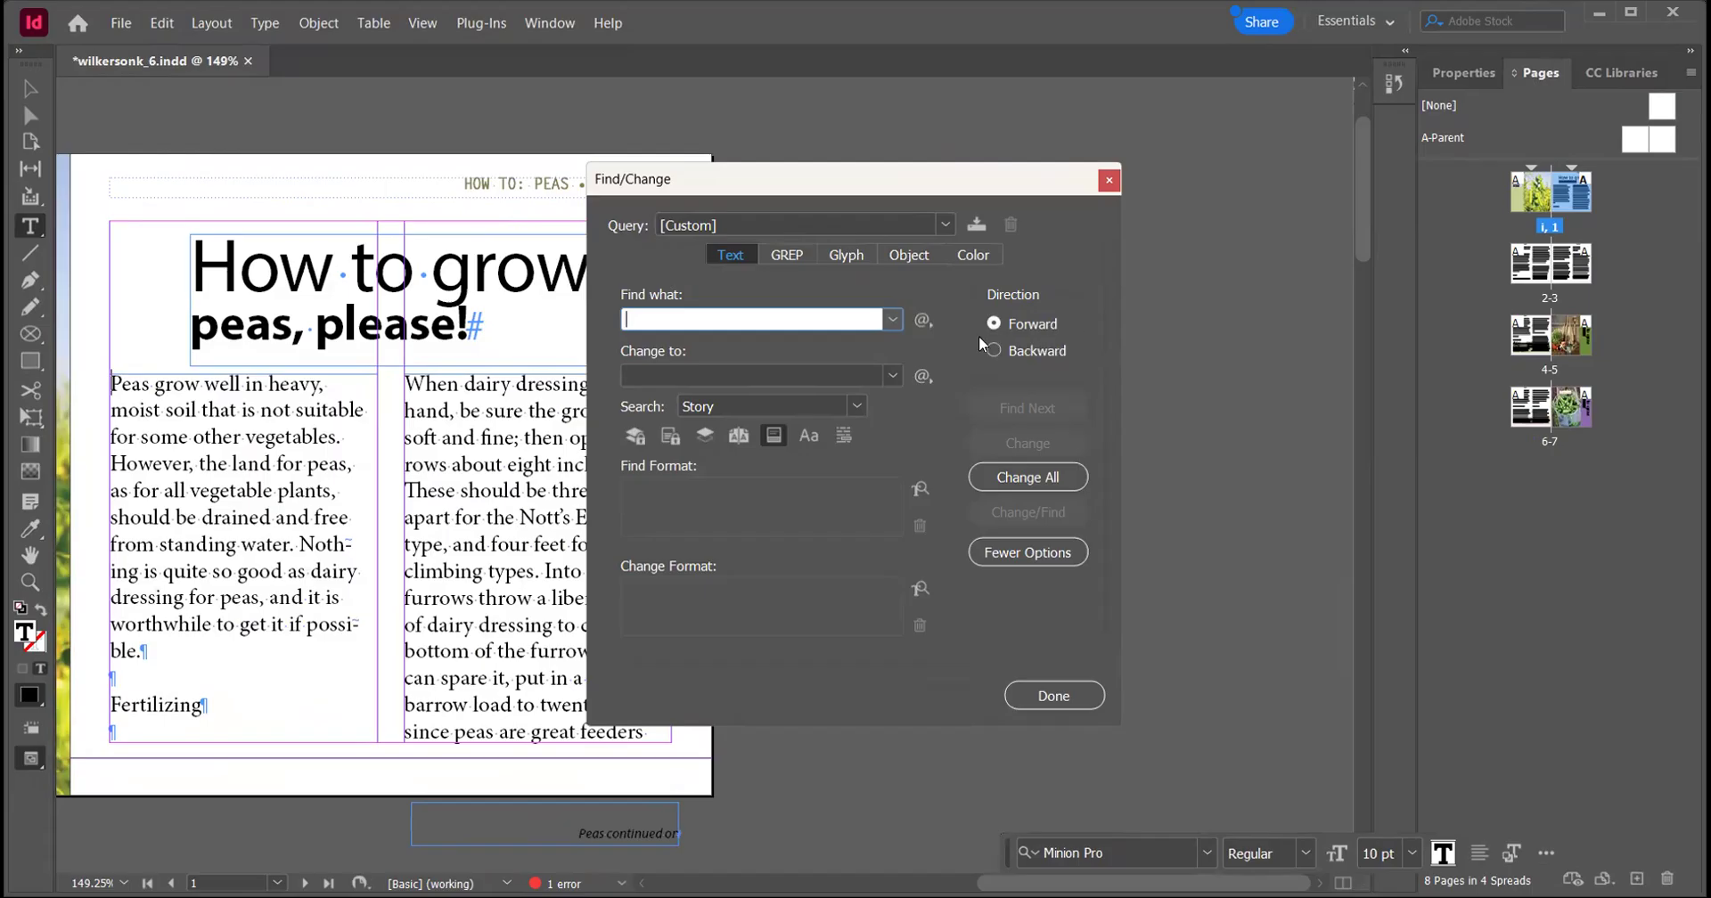
pyautogui.click(831, 410)
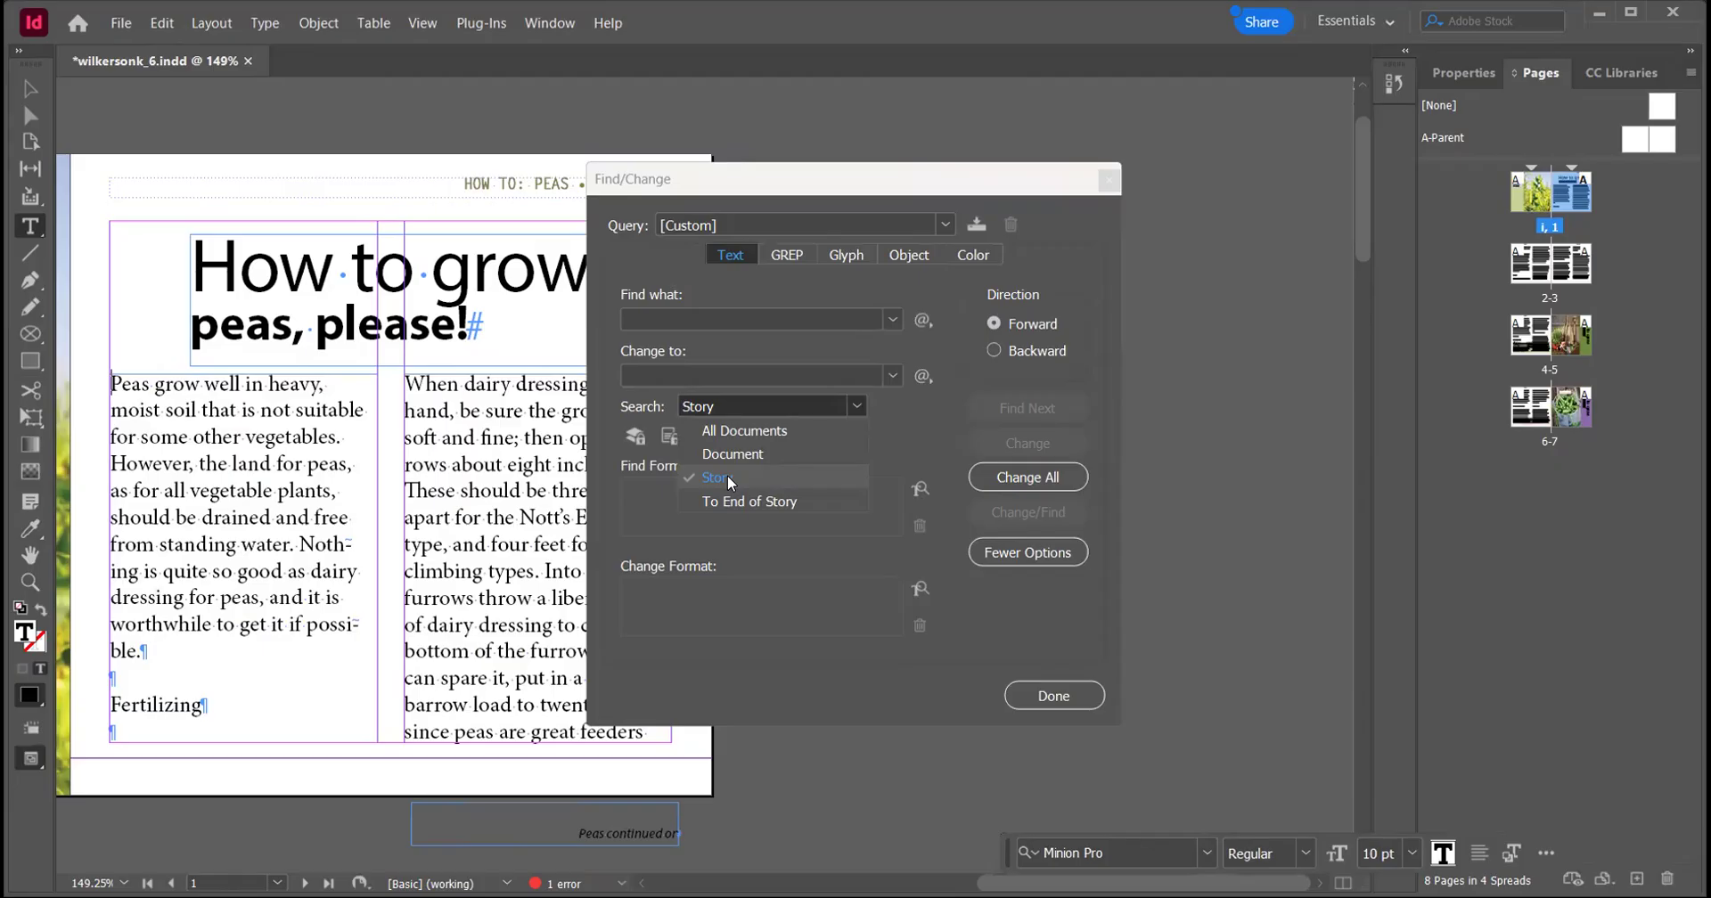
pyautogui.click(727, 477)
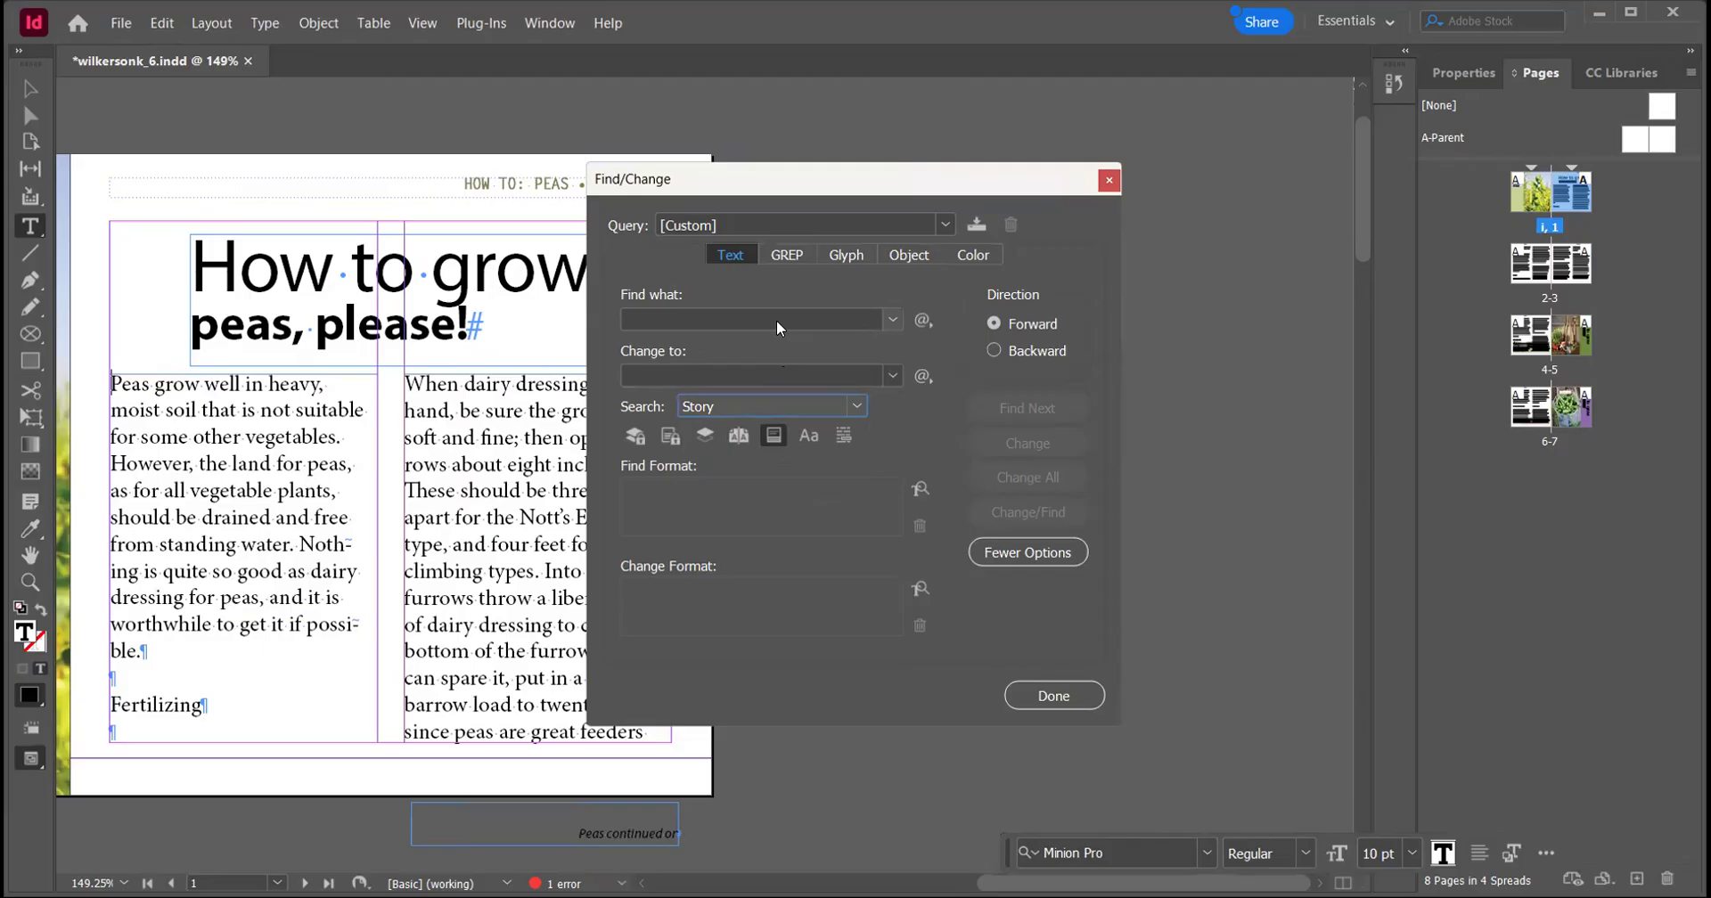
# Set the query to find two consecutive end-of-paragraph marks (^p^p) and change them to a single one (^p)
pyautogui.click(742, 319)
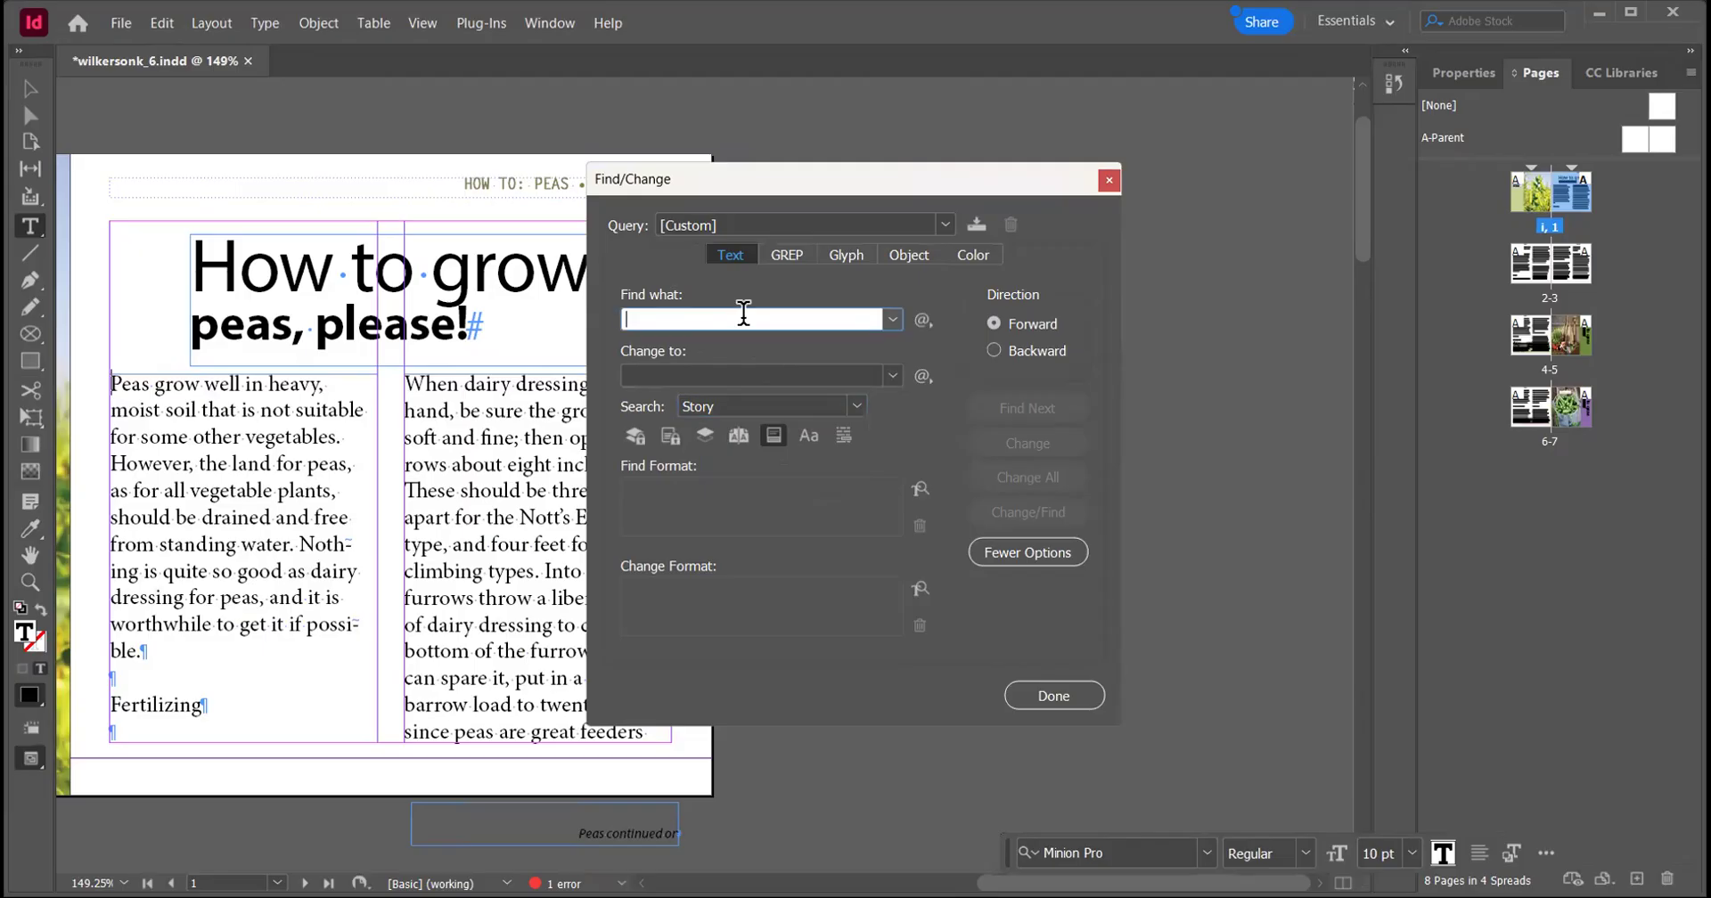
pyautogui.click(923, 319)
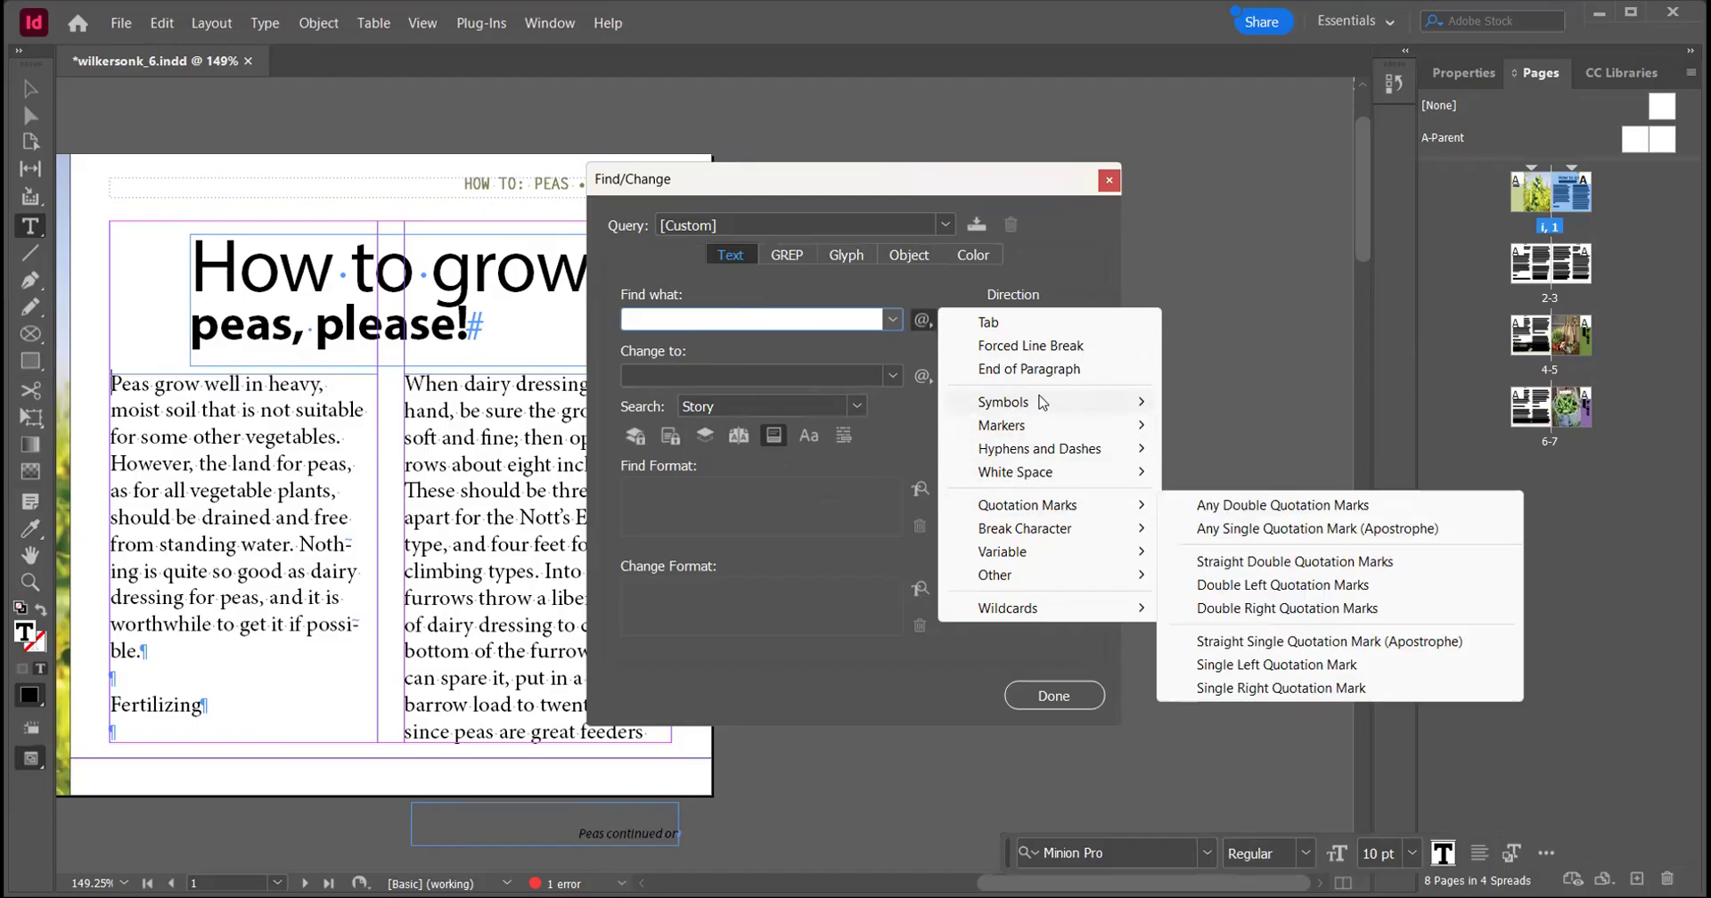
pyautogui.click(1062, 368)
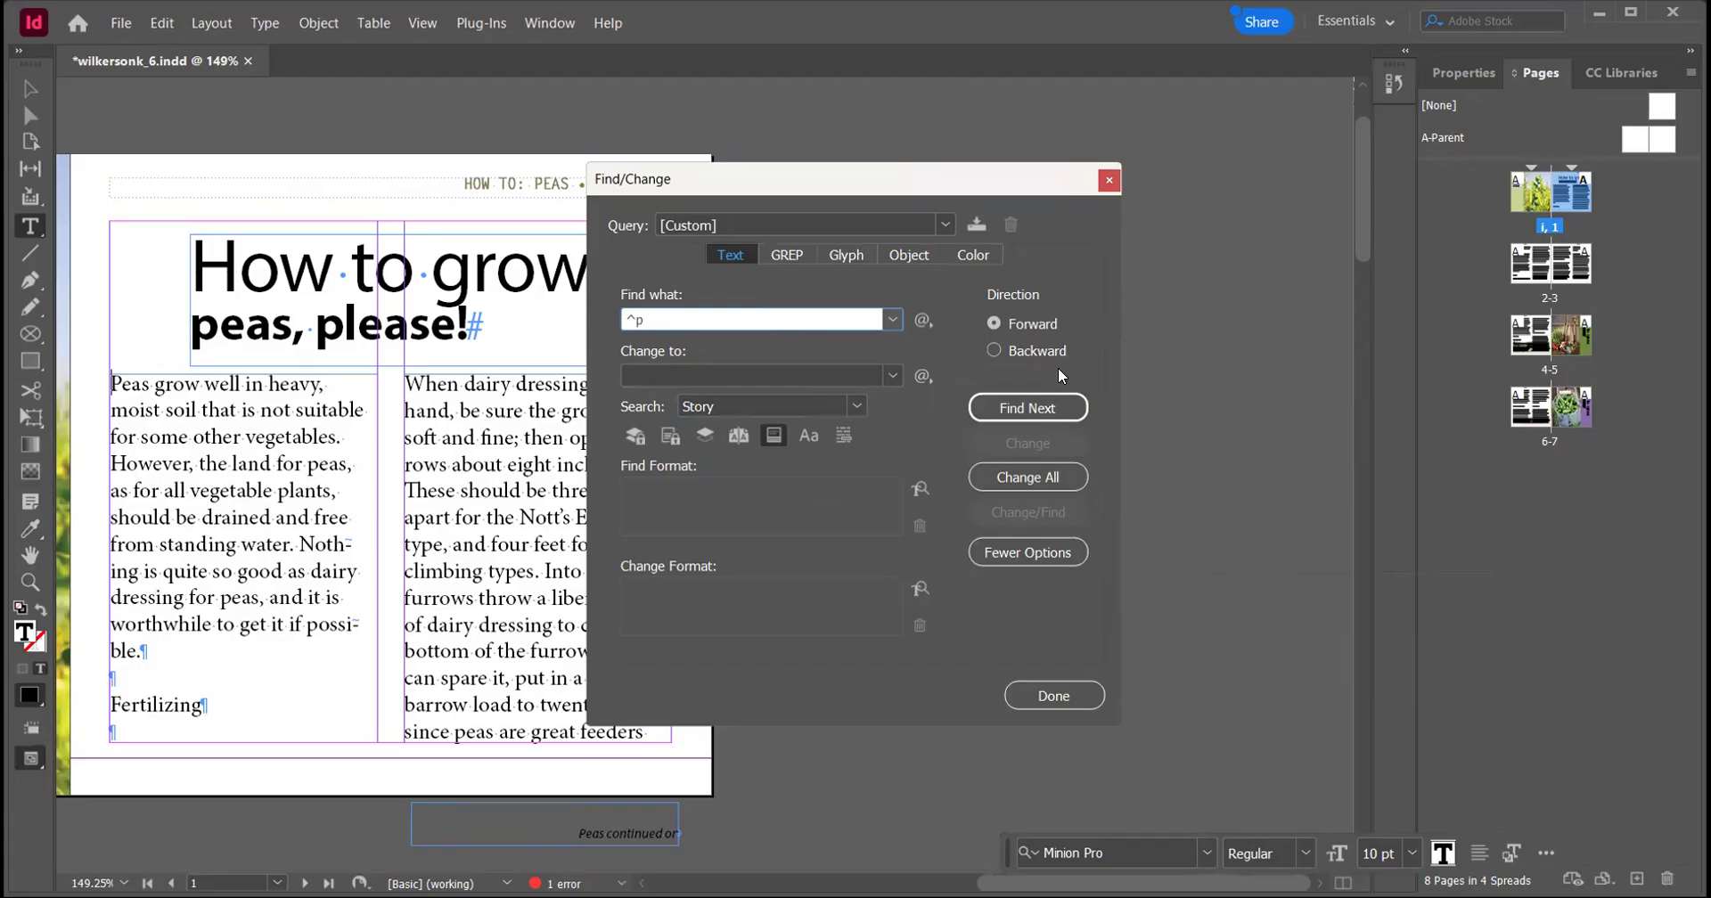
pyautogui.click(891, 320)
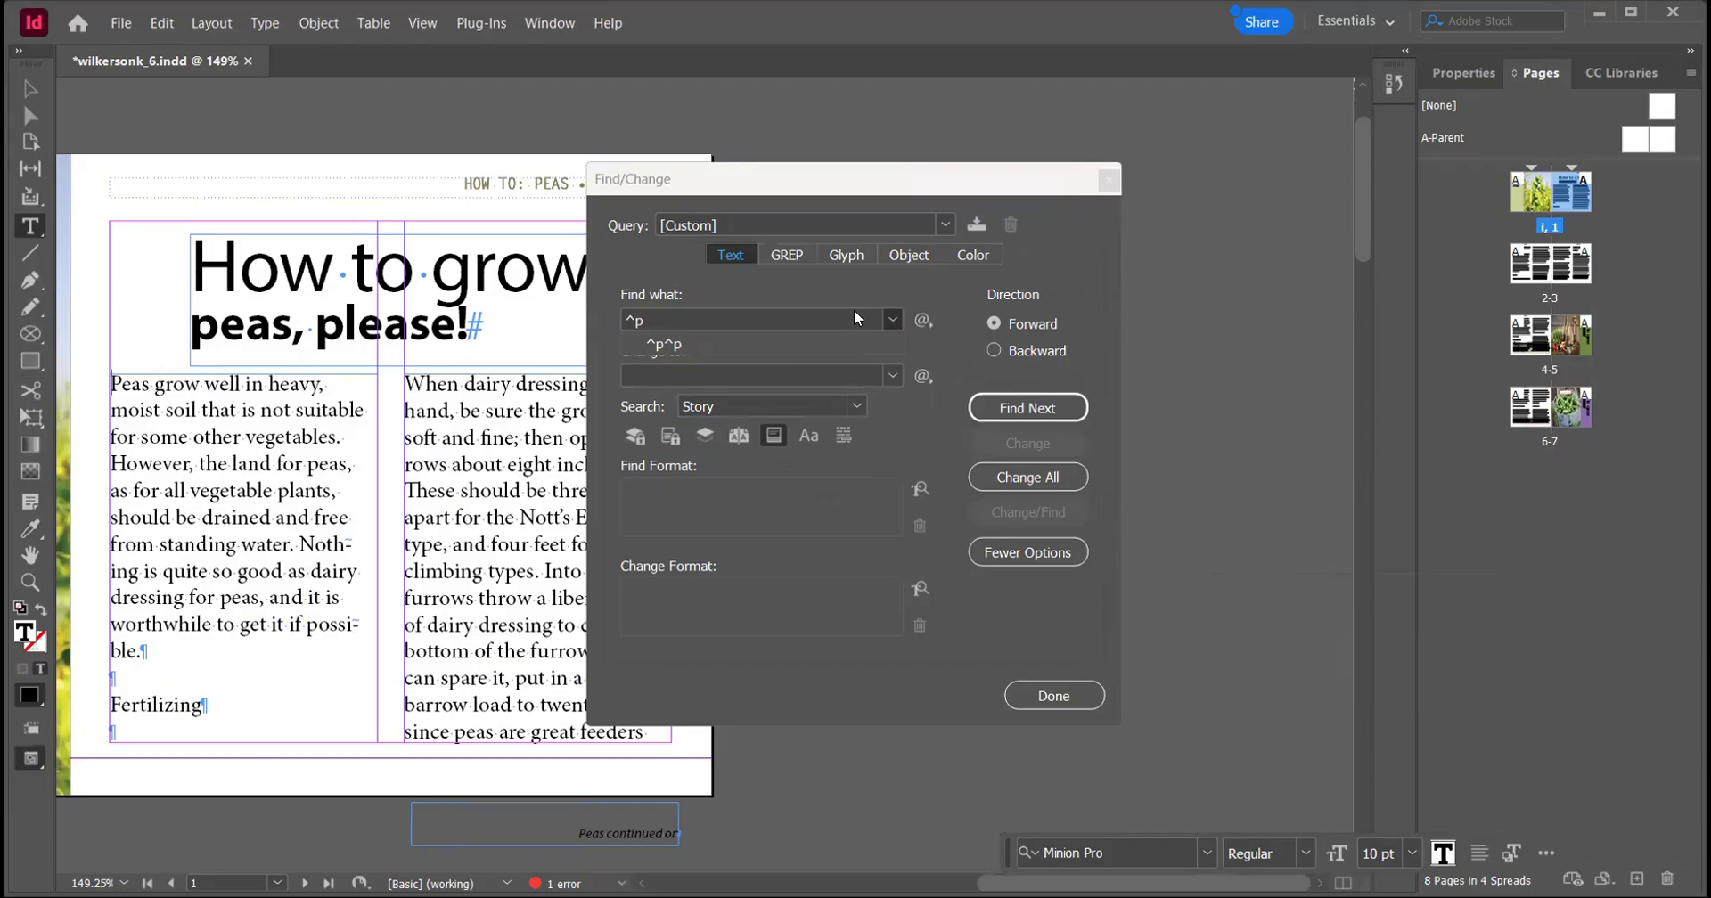
pyautogui.click(922, 324)
pyautogui.click(923, 324)
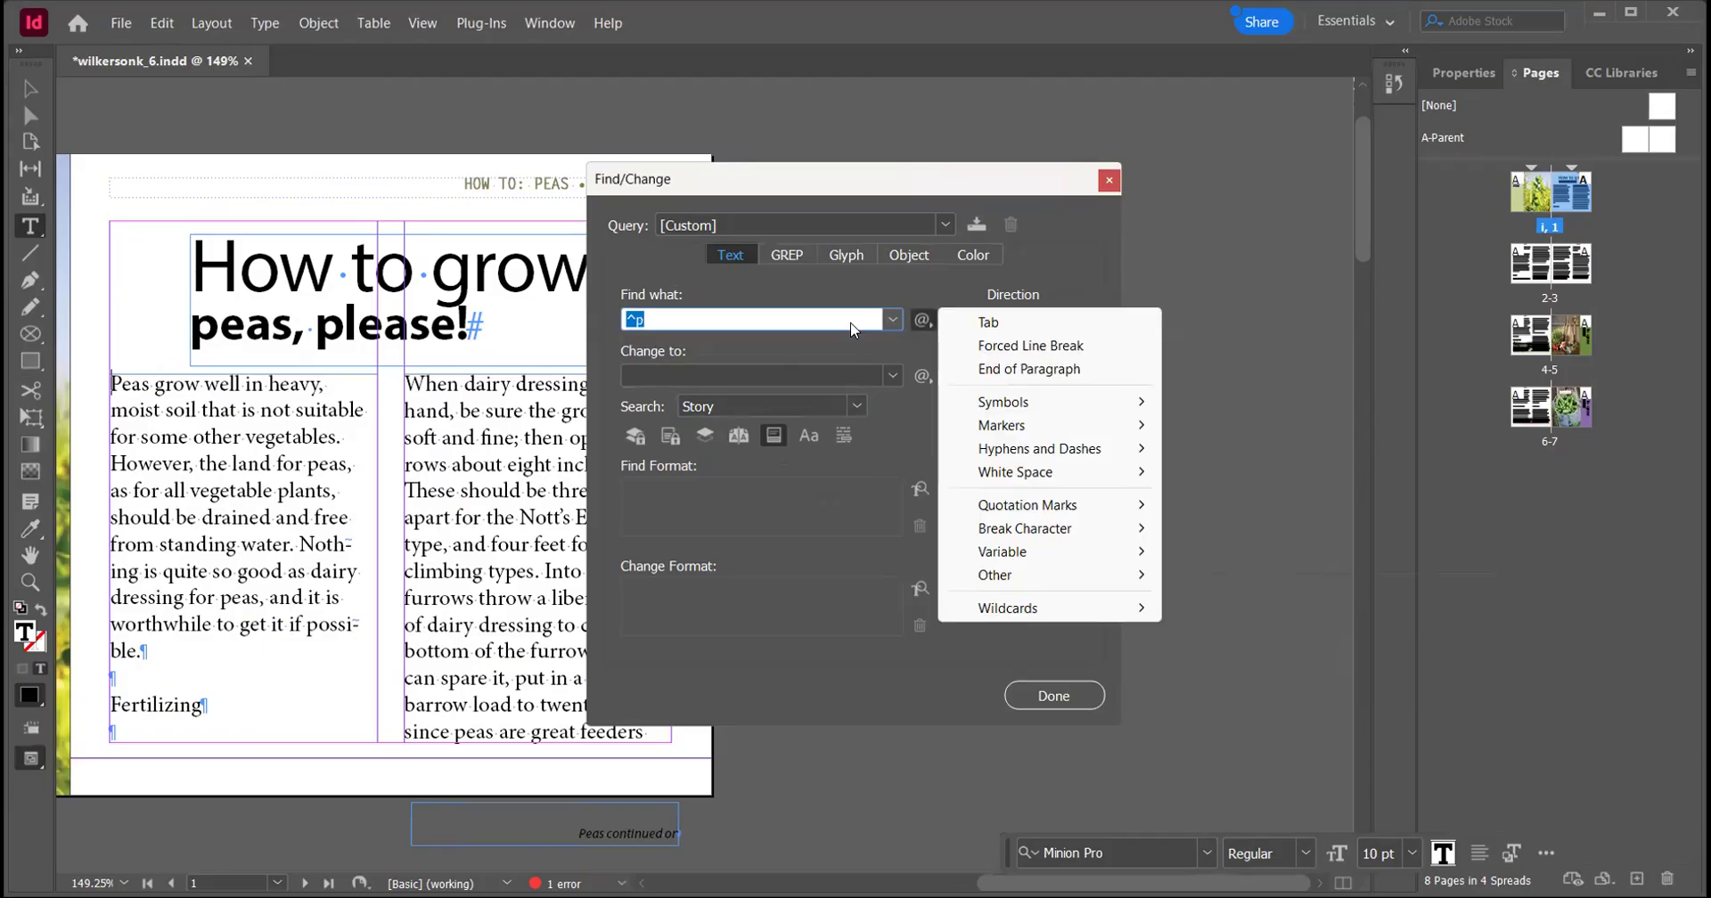
pyautogui.click(1029, 369)
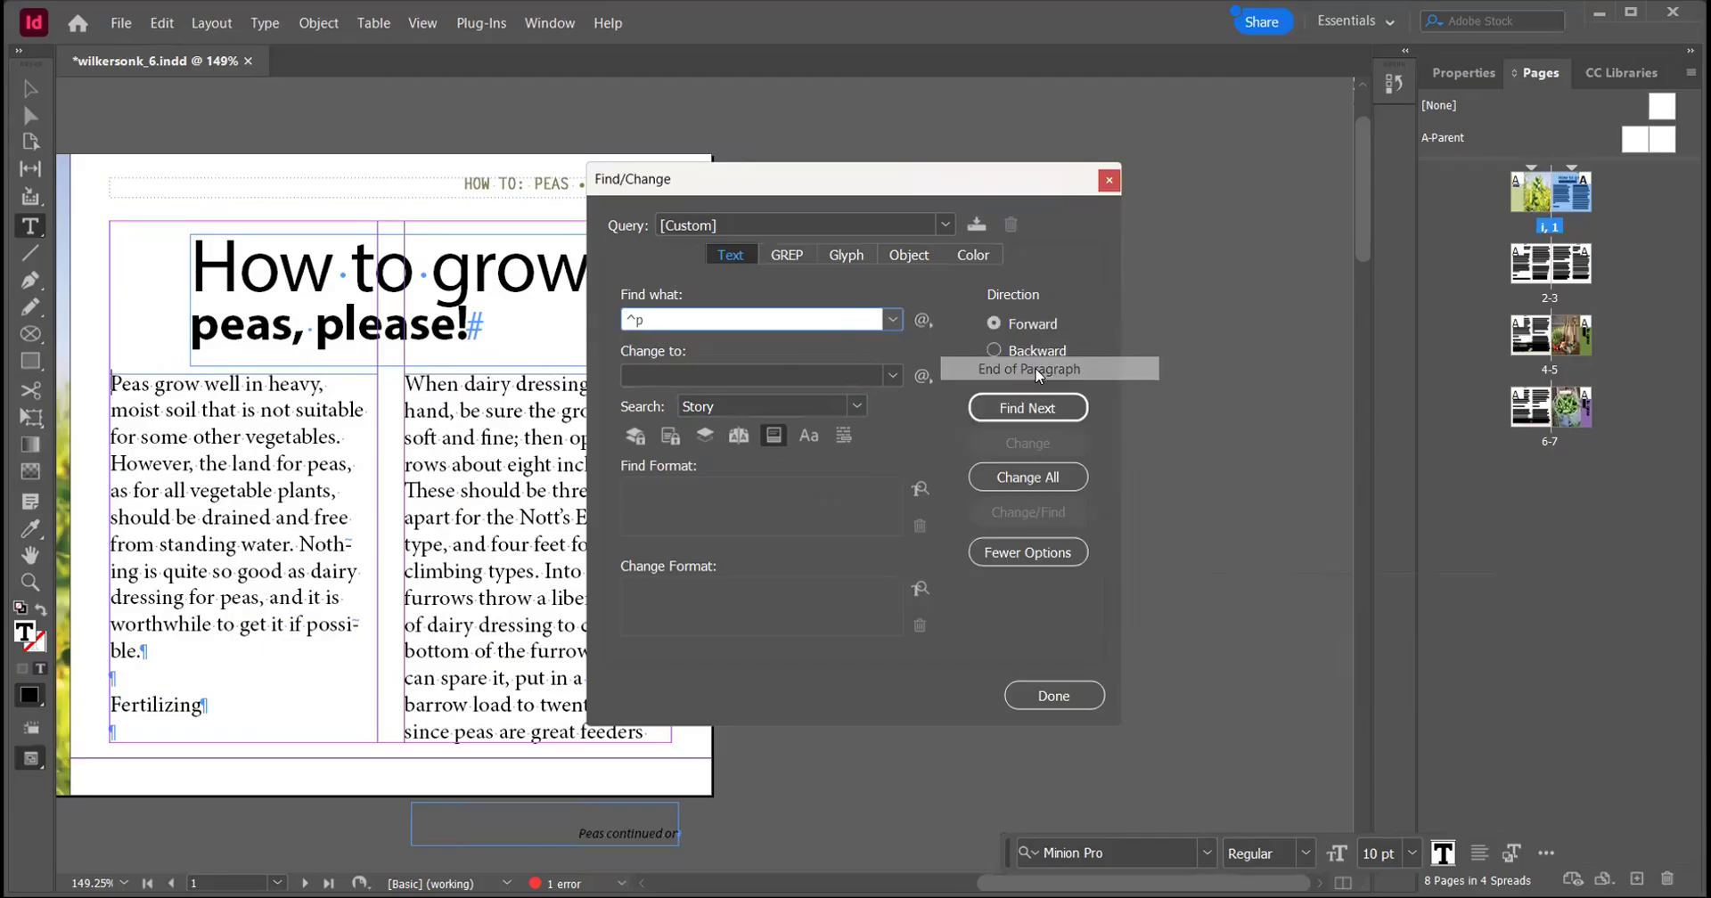
pyautogui.click(922, 320)
pyautogui.click(1029, 368)
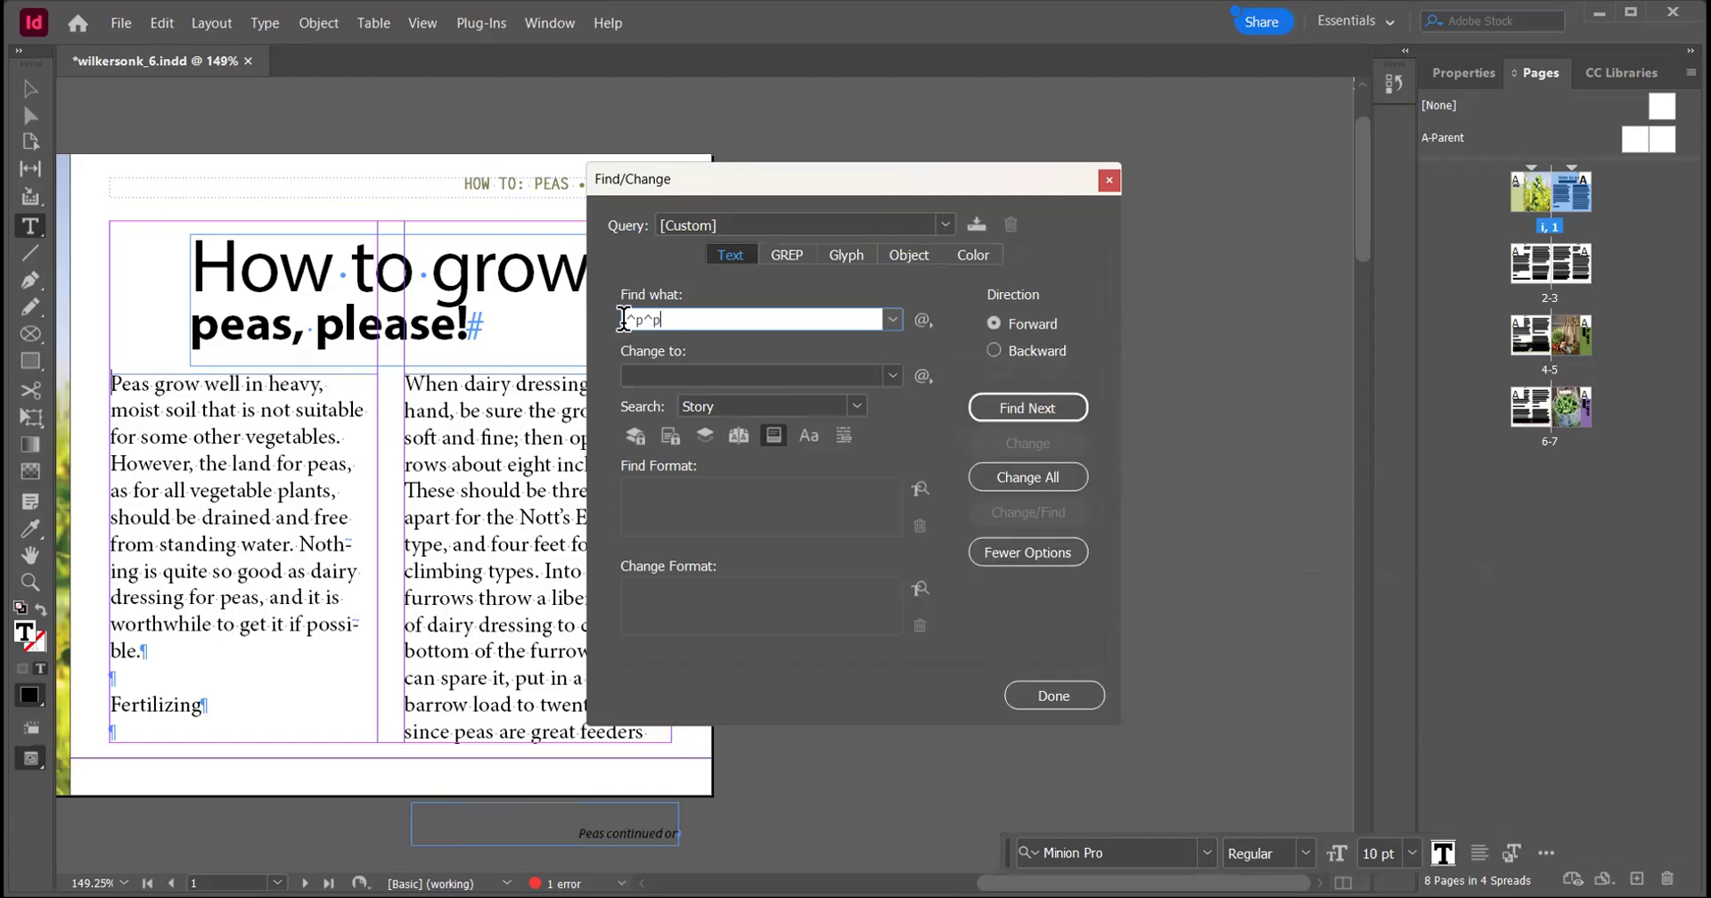
pyautogui.click(923, 374)
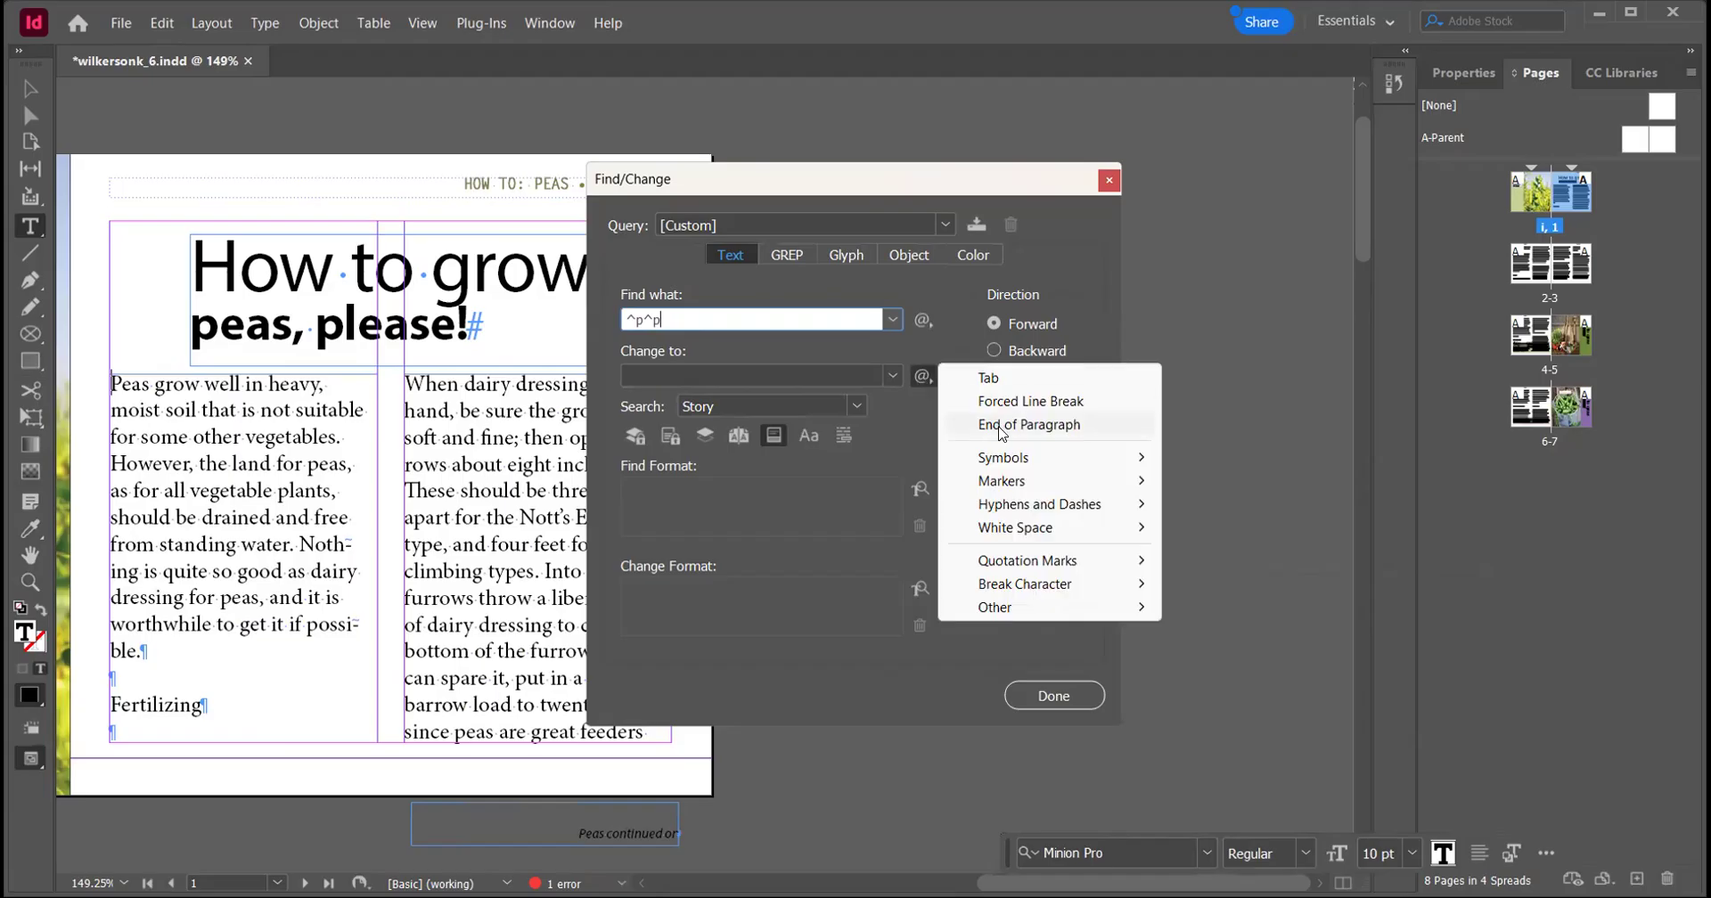
pyautogui.click(998, 424)
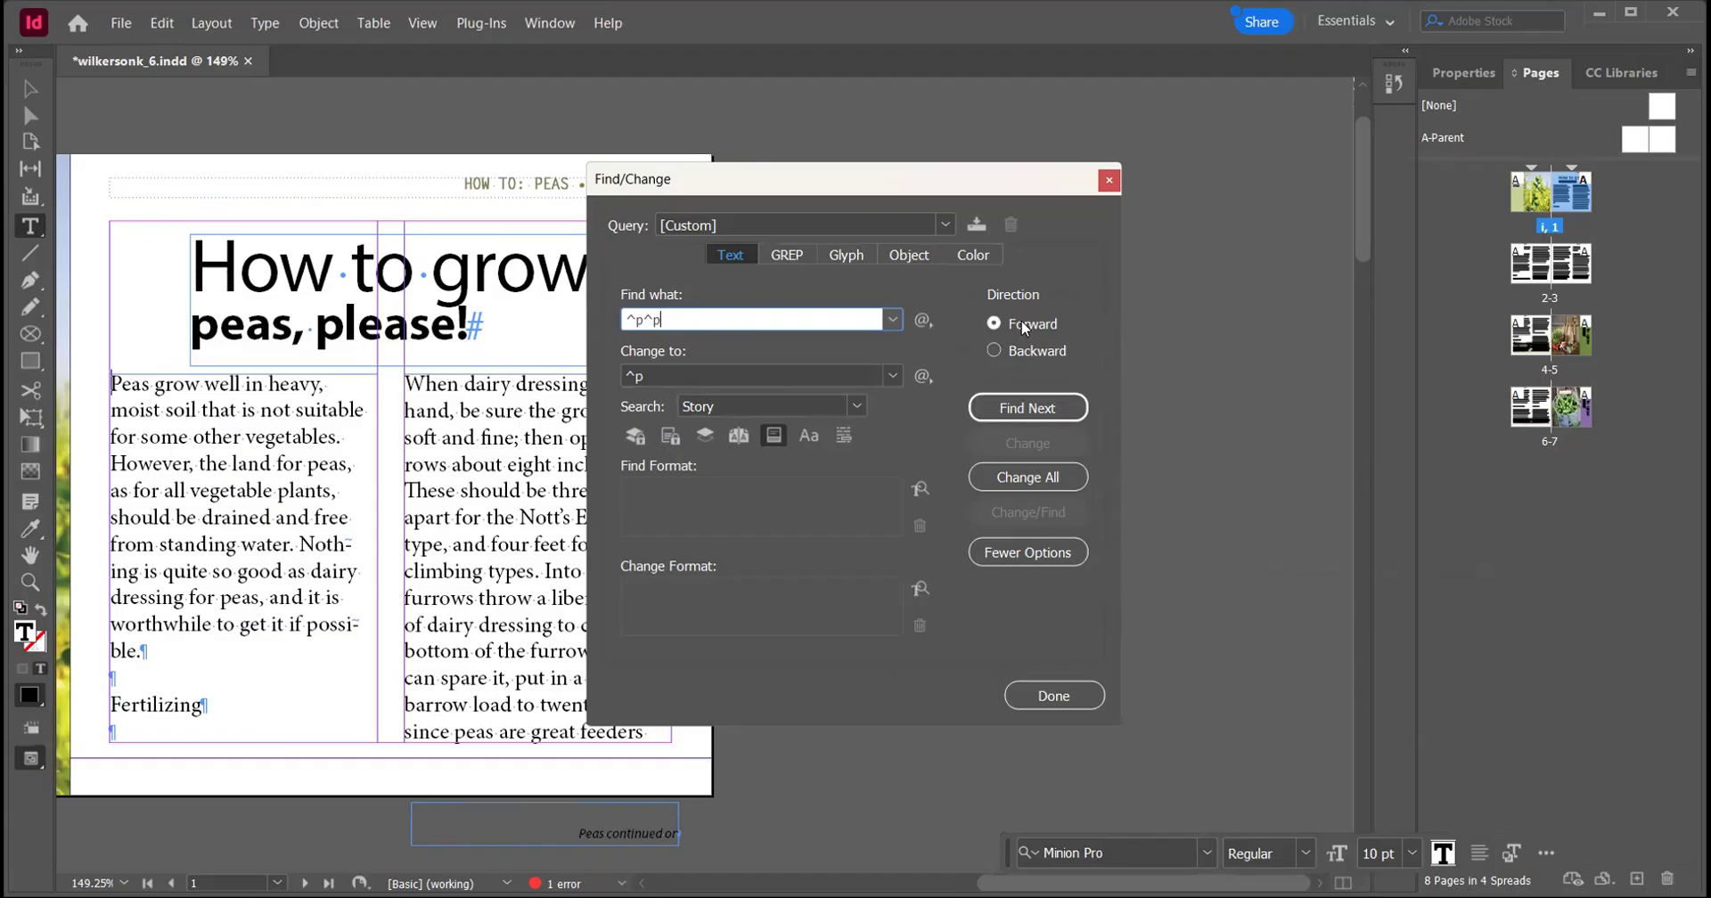
# Find the first double paragraph return, replace all of them throughout the story, and close Find/Change
pyautogui.click(1052, 409)
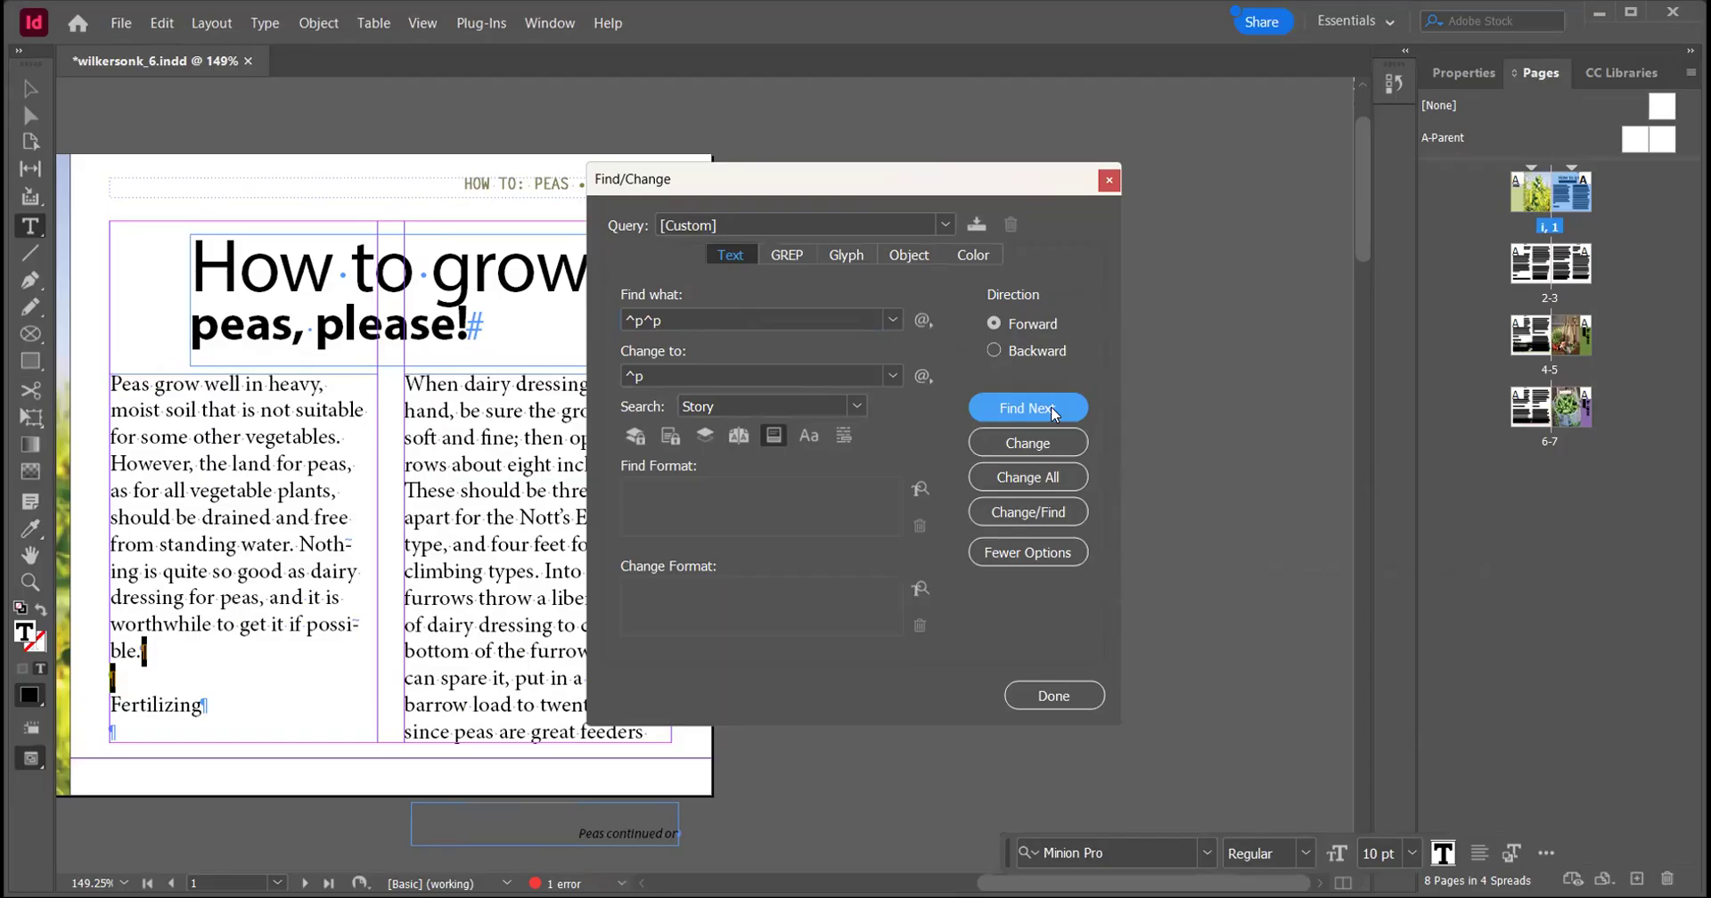
pyautogui.click(1029, 479)
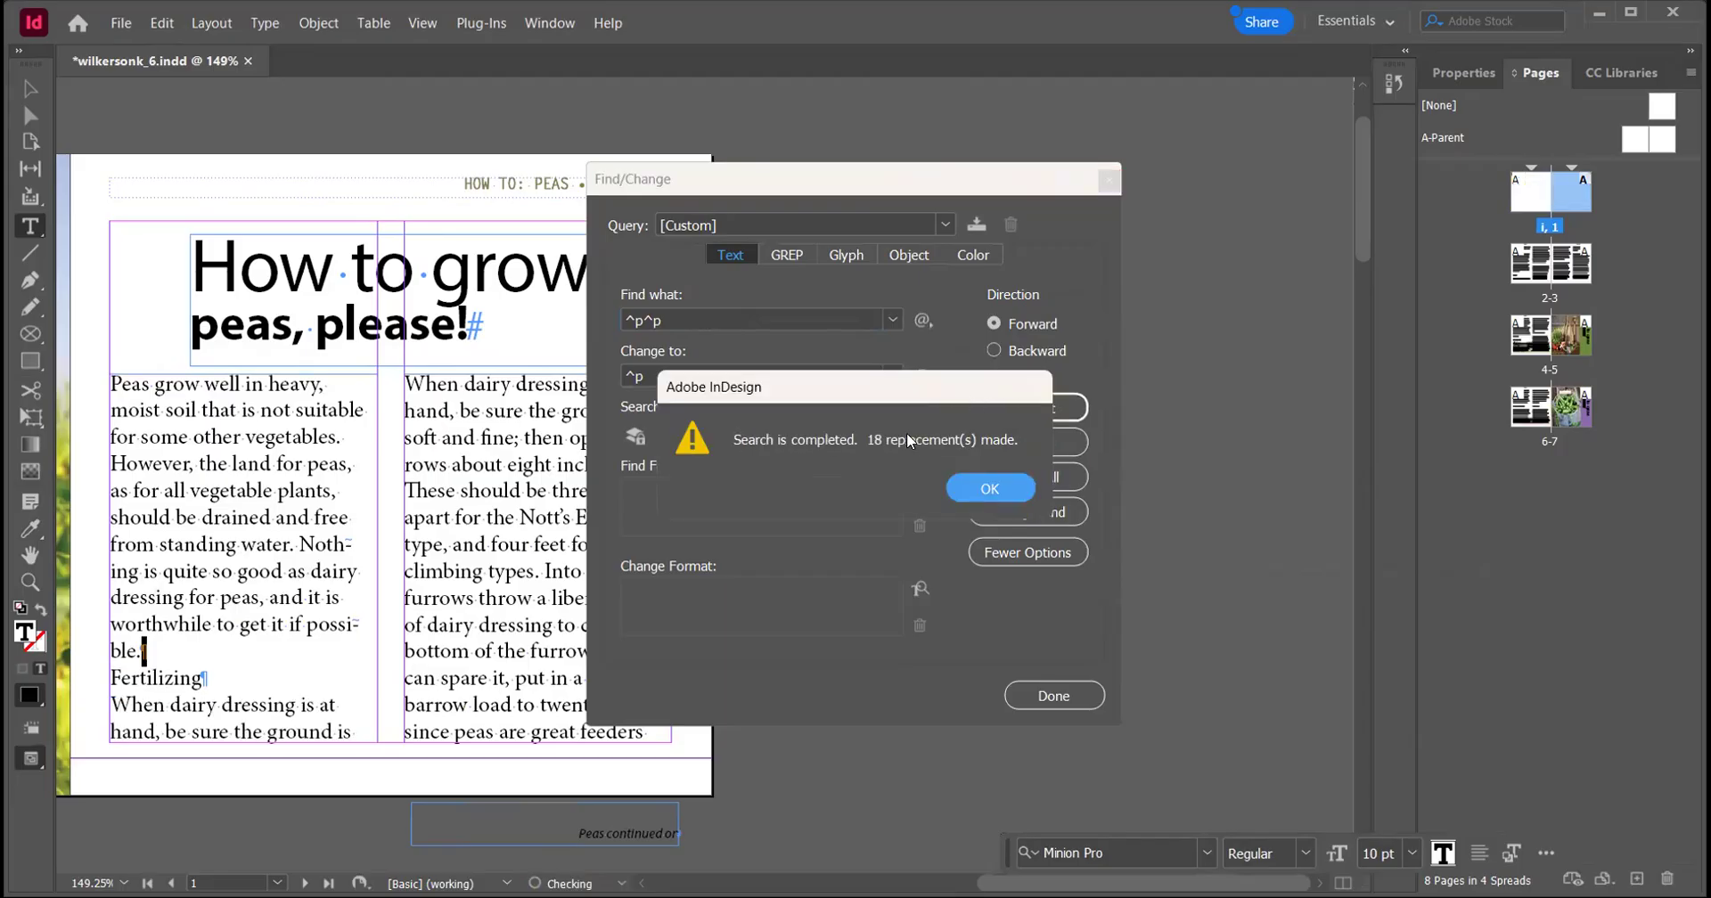
pyautogui.click(994, 489)
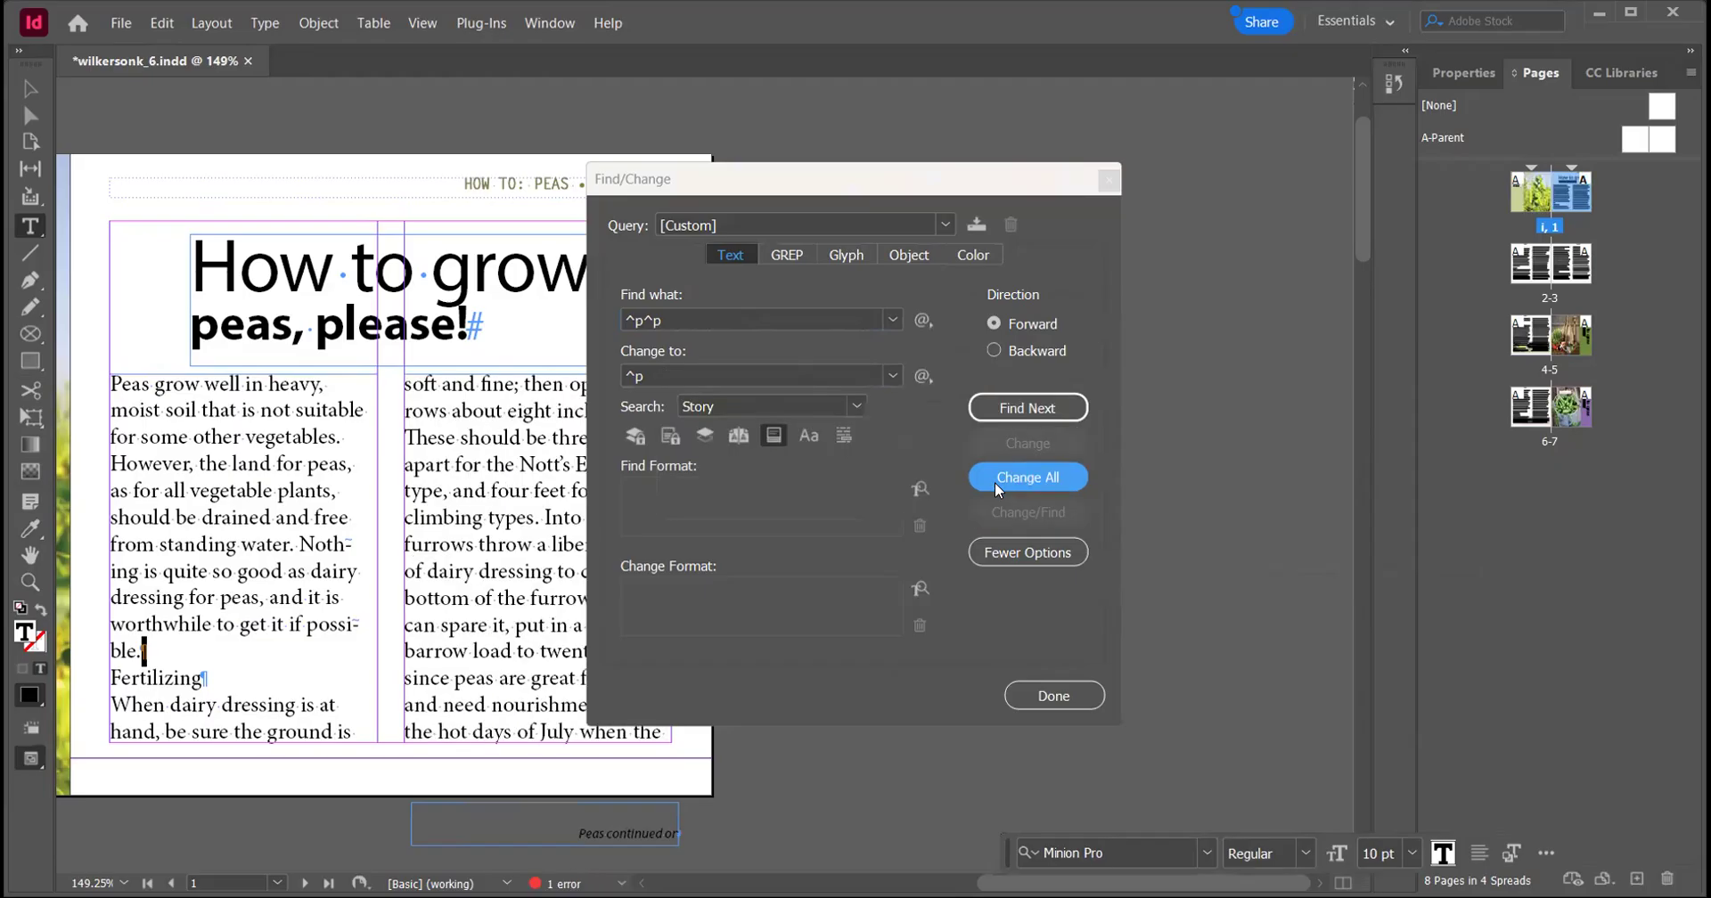
pyautogui.click(1053, 699)
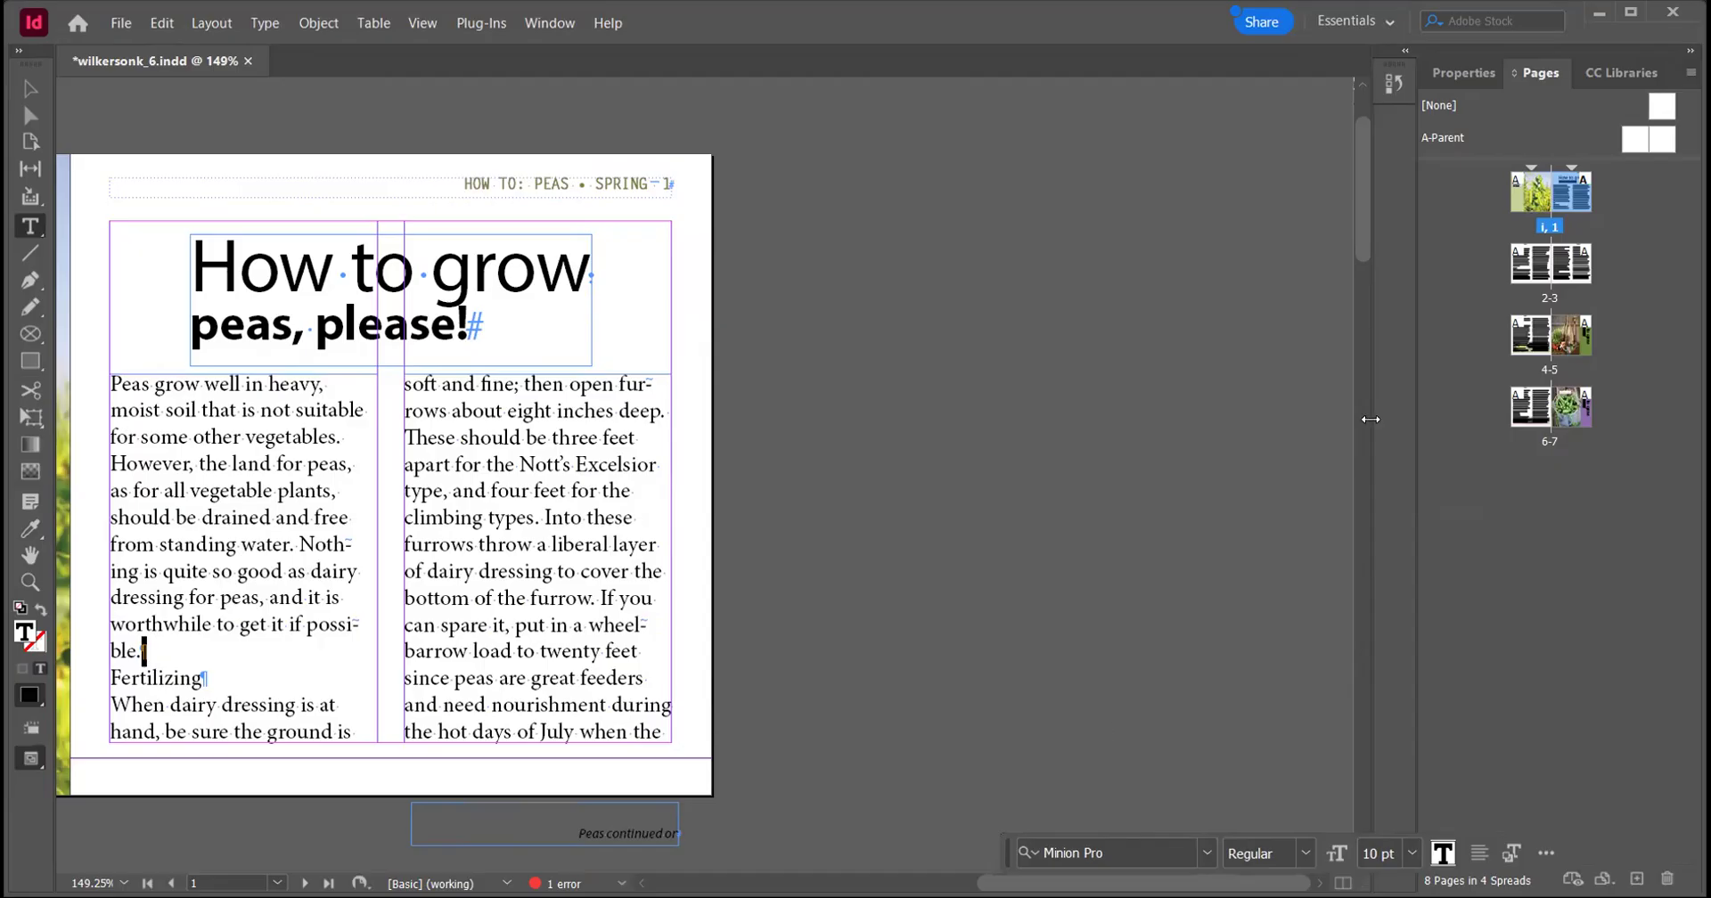
# Select all the text of the body story starting on page 1 and apply the Body Paragraphs paragraph style to it
pyautogui.doubleClick(1565, 194)
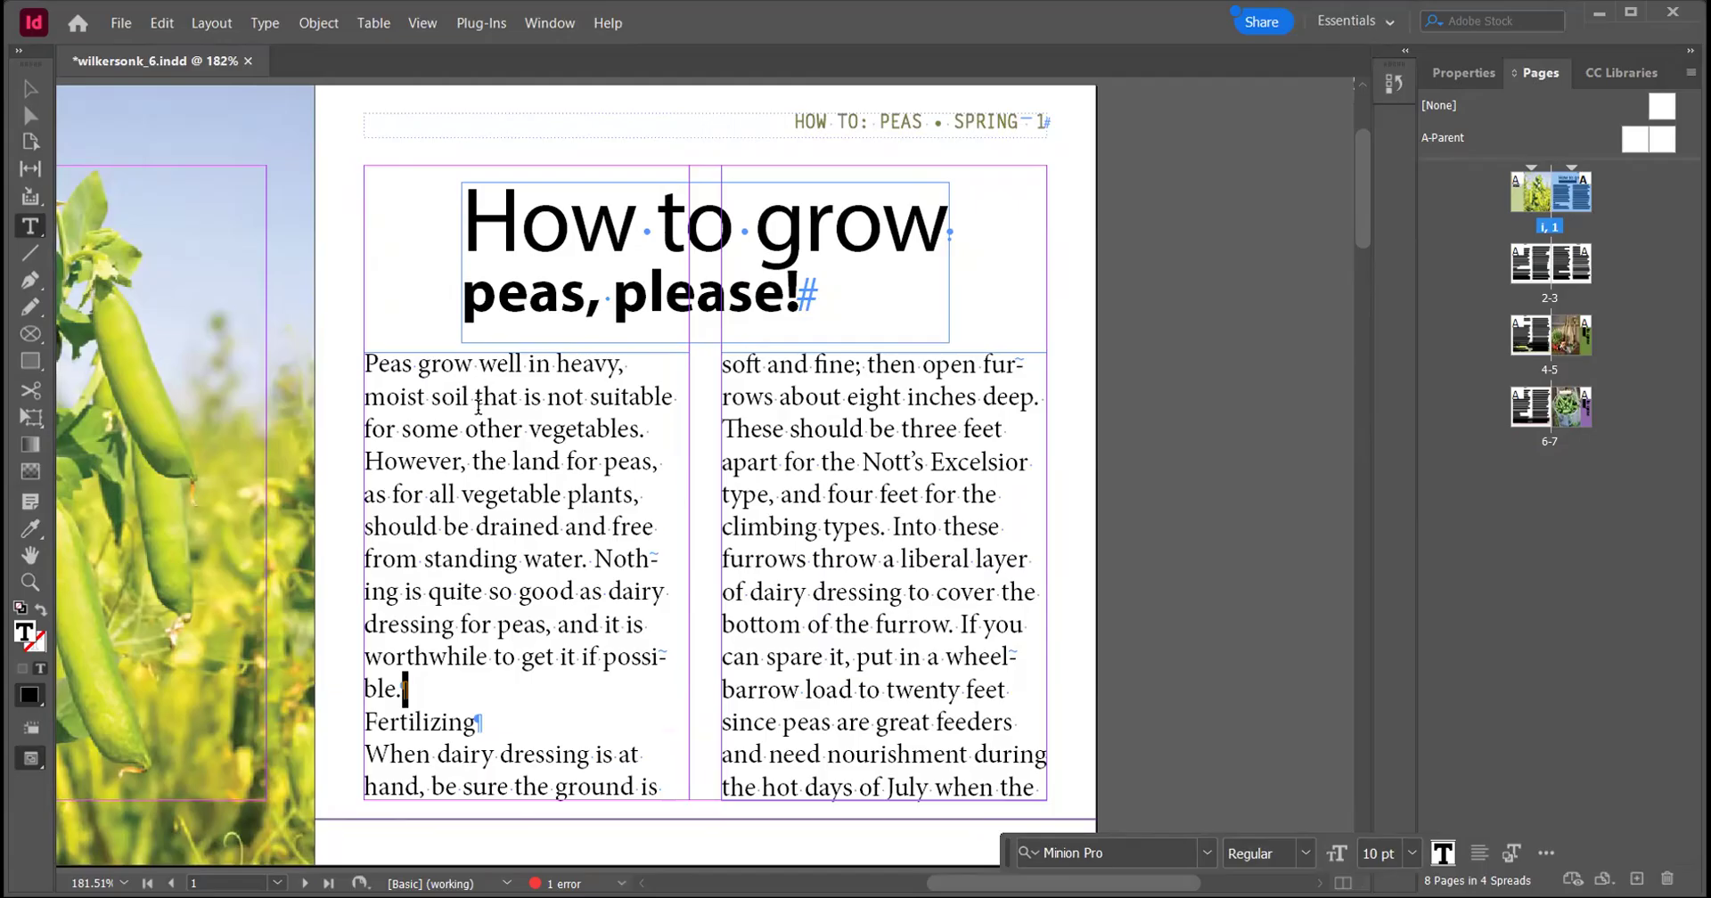
pyautogui.click(522, 432)
pyautogui.click(167, 27)
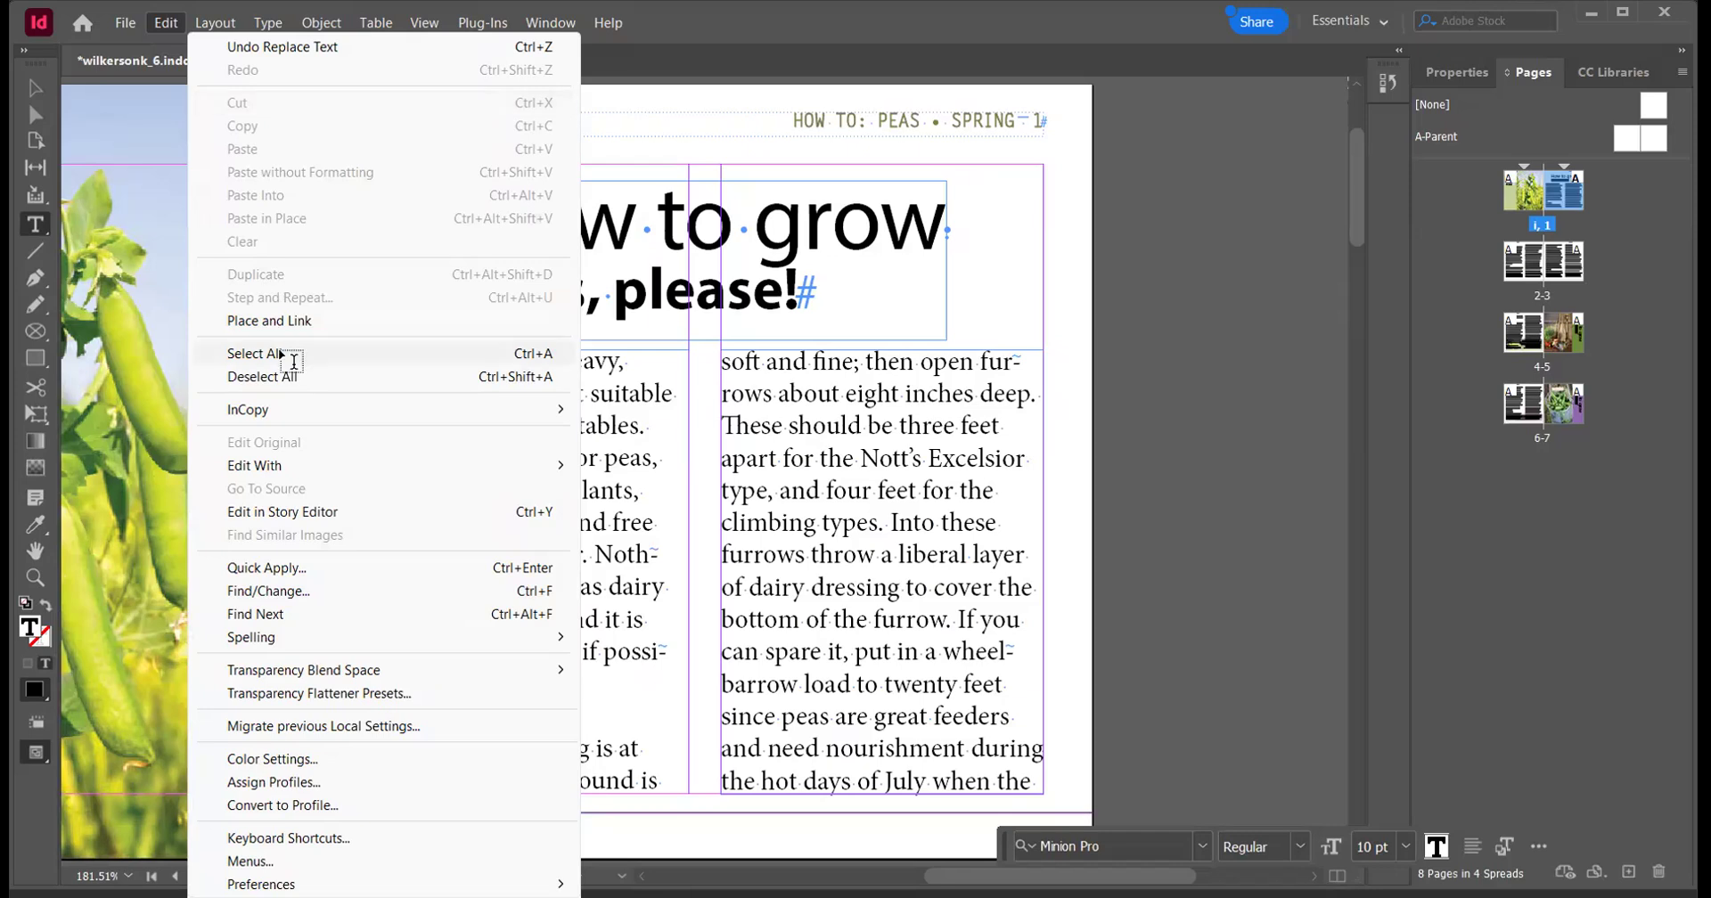
pyautogui.hotkey('ctrl', 'a')
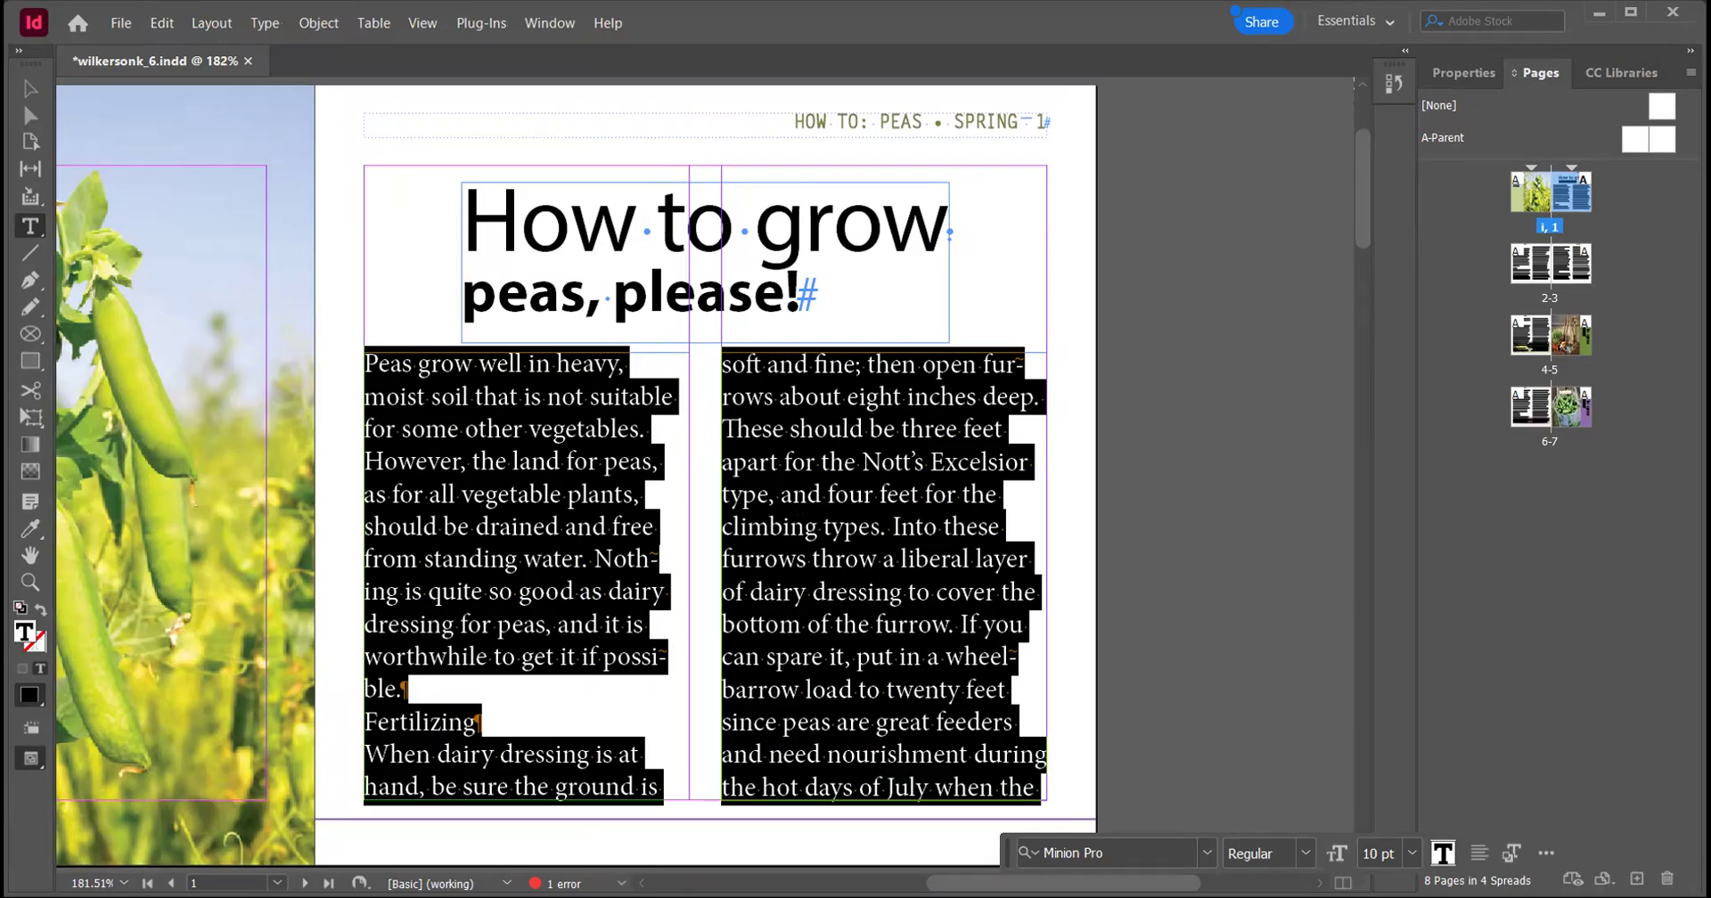
pyautogui.click(1473, 70)
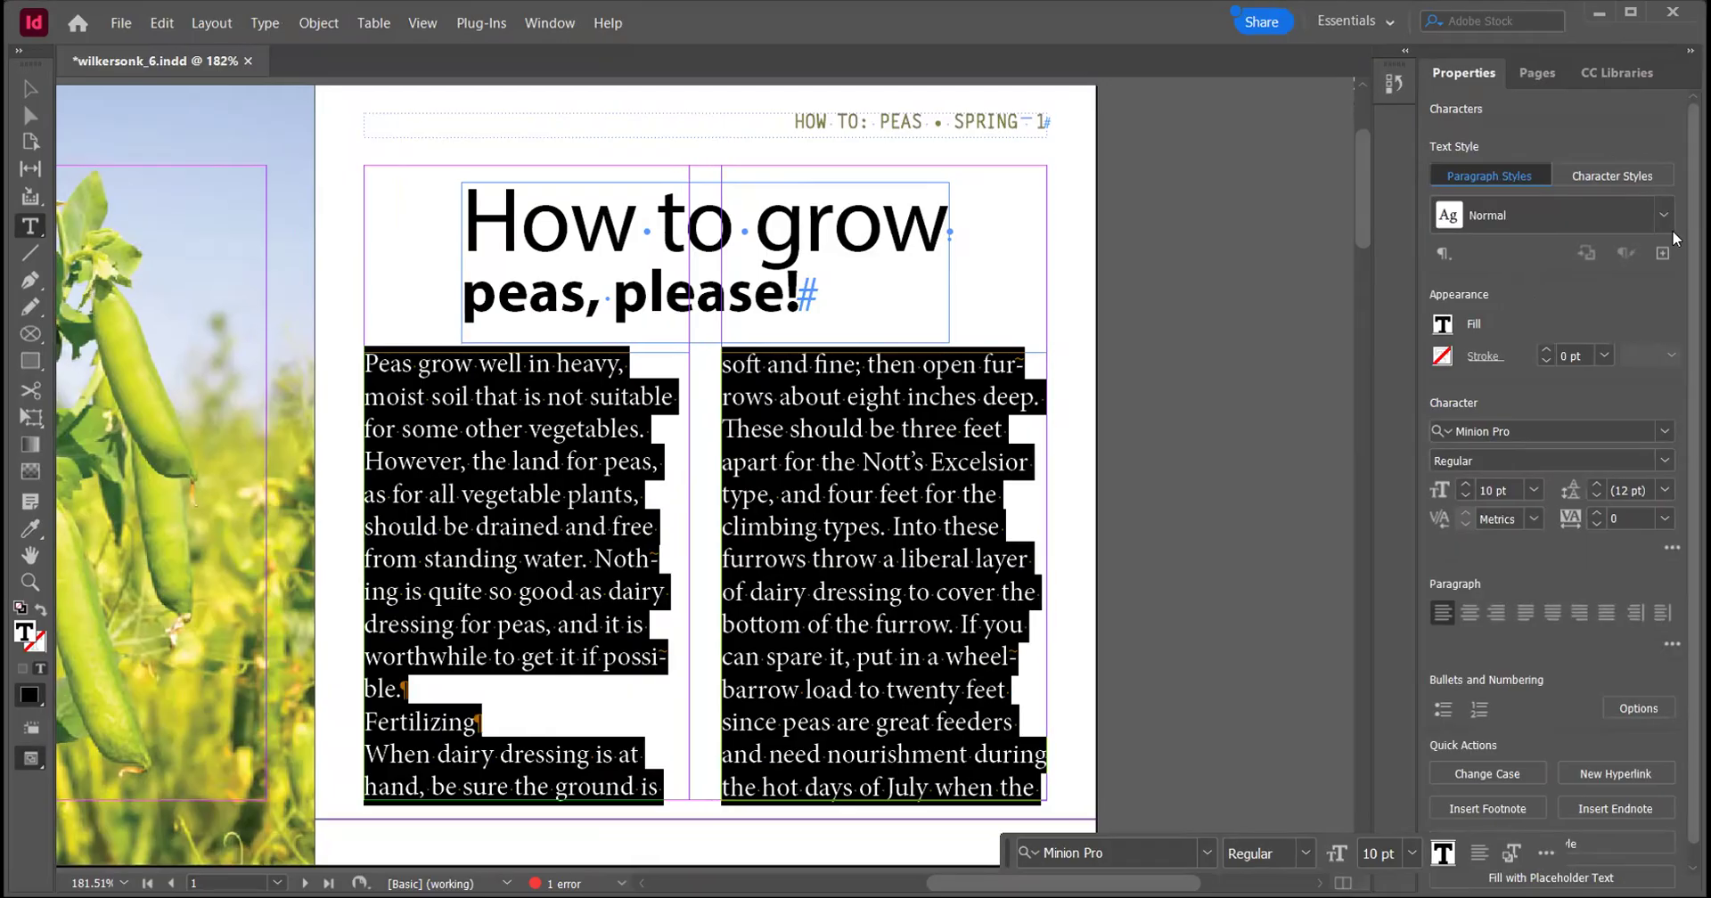
pyautogui.click(1664, 215)
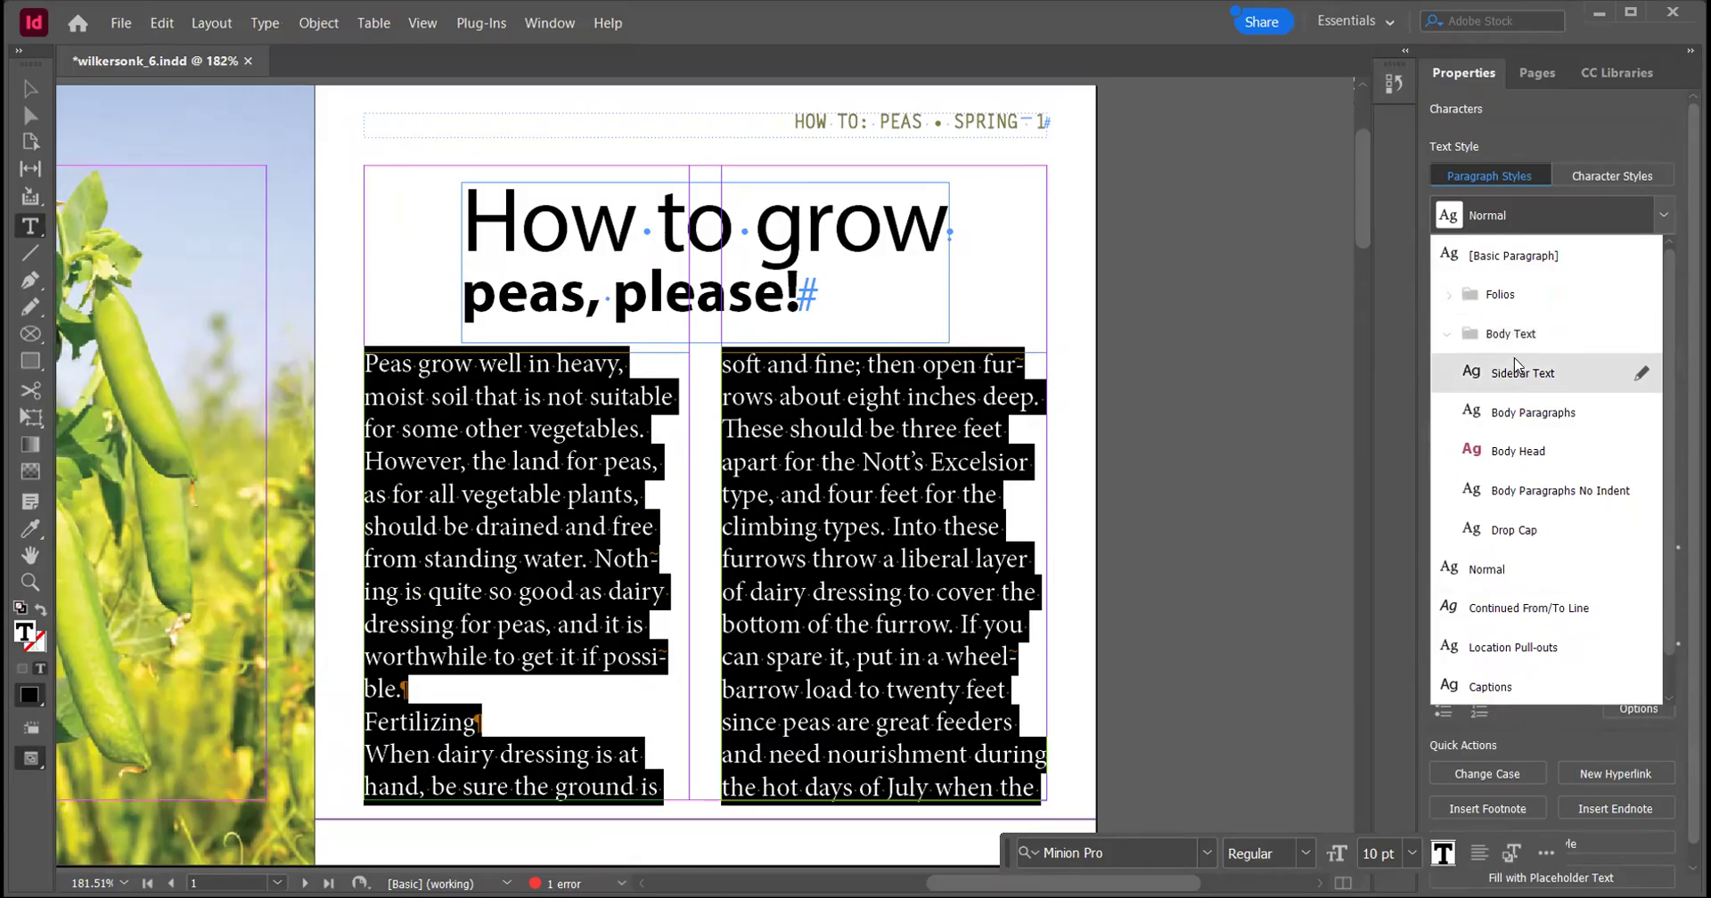
pyautogui.click(1522, 415)
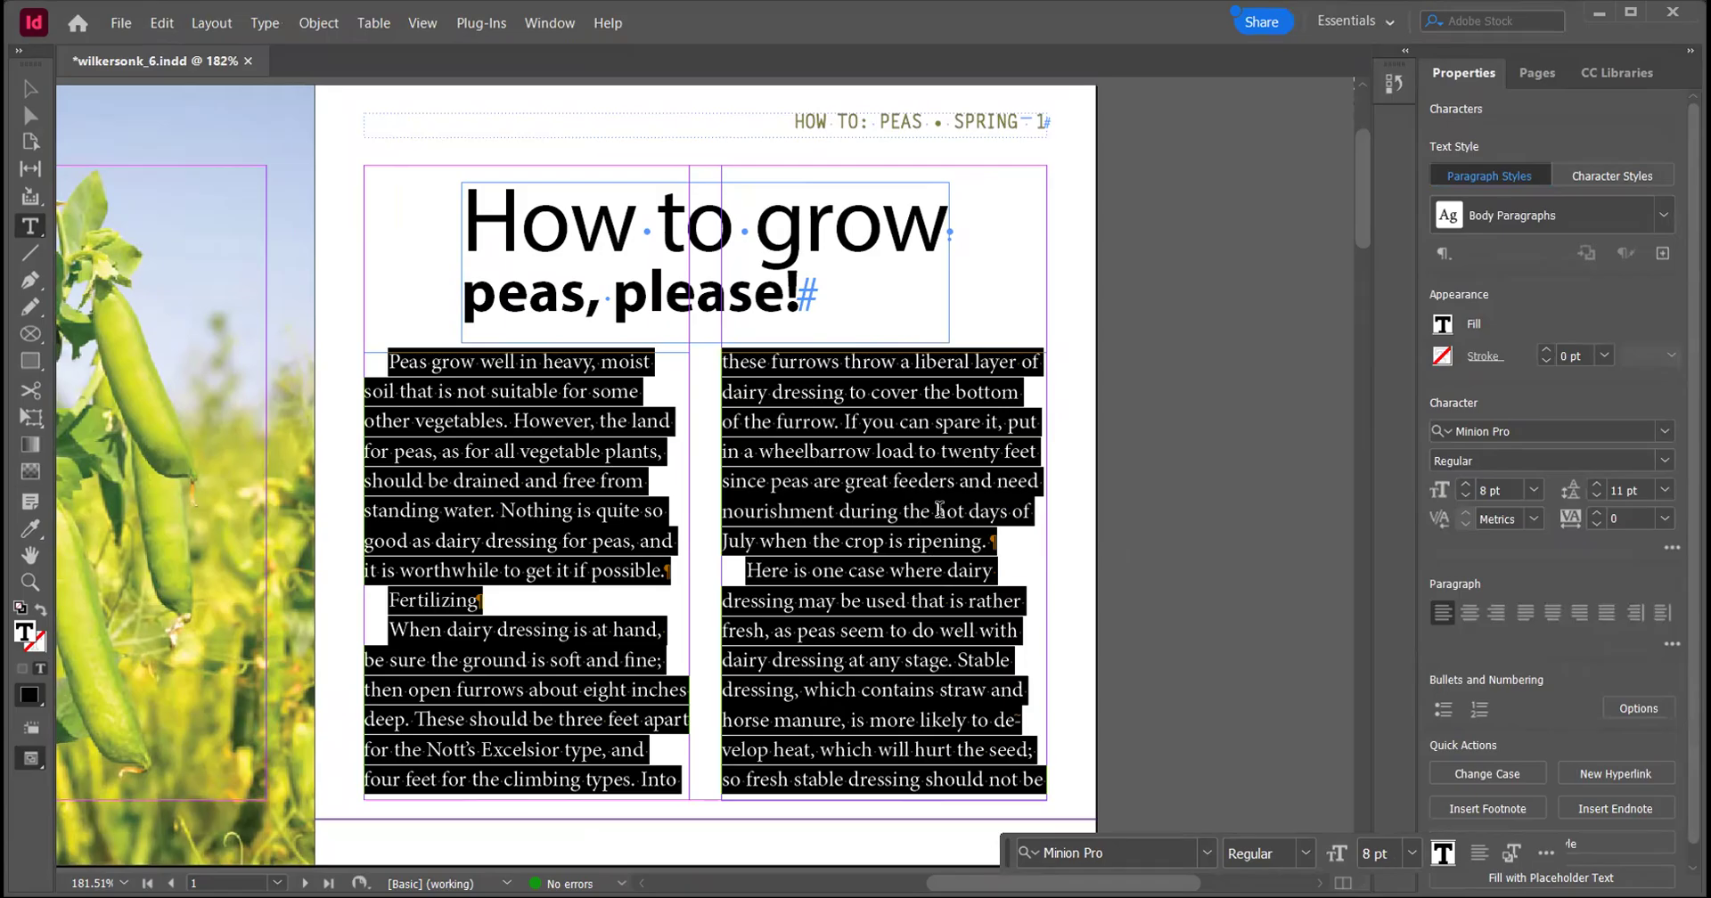
# Check the restyled body text on pages 2 and 4, and return to page 1
pyautogui.click(1537, 73)
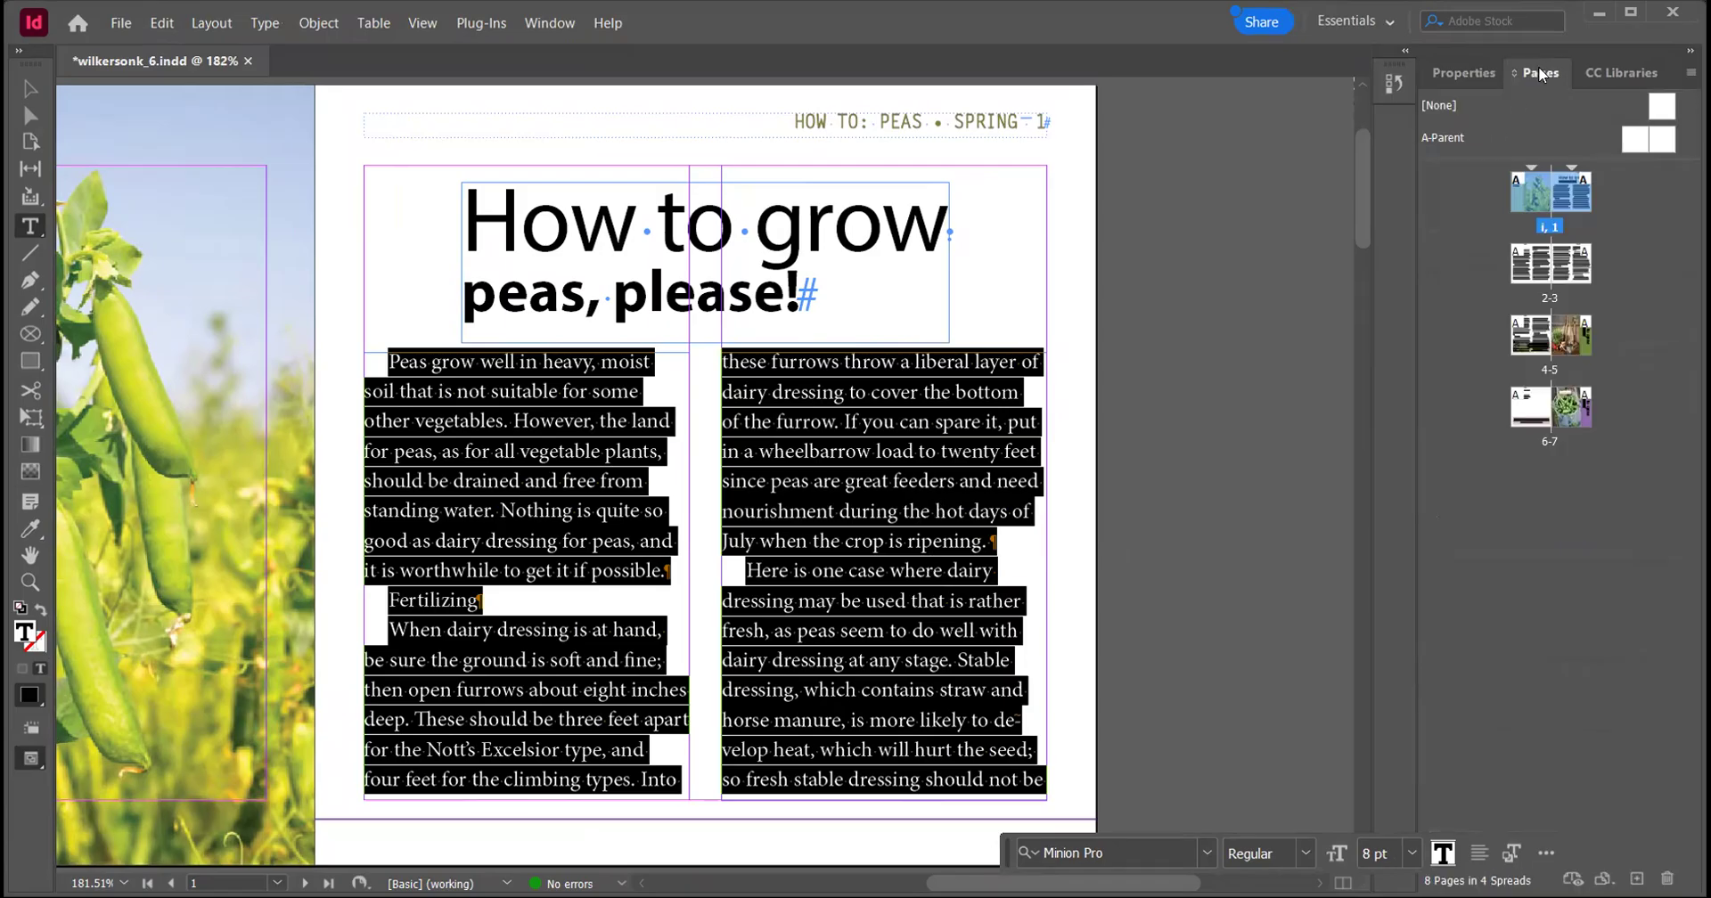
pyautogui.click(1527, 264)
pyautogui.doubleClick(1529, 265)
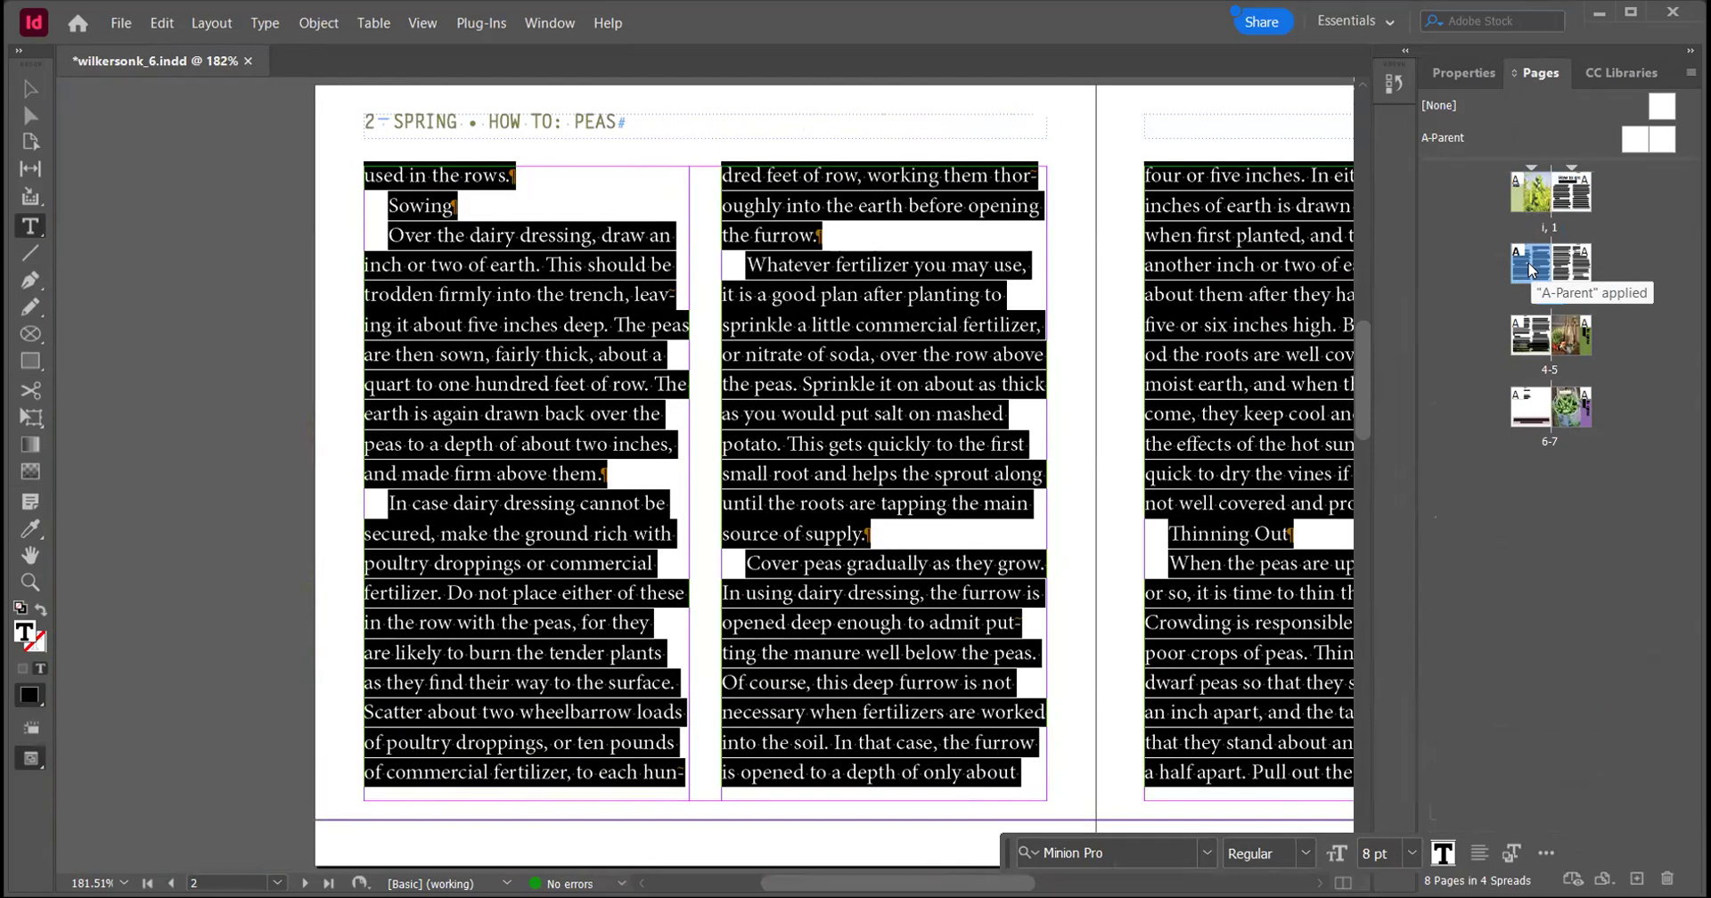
pyautogui.doubleClick(1528, 338)
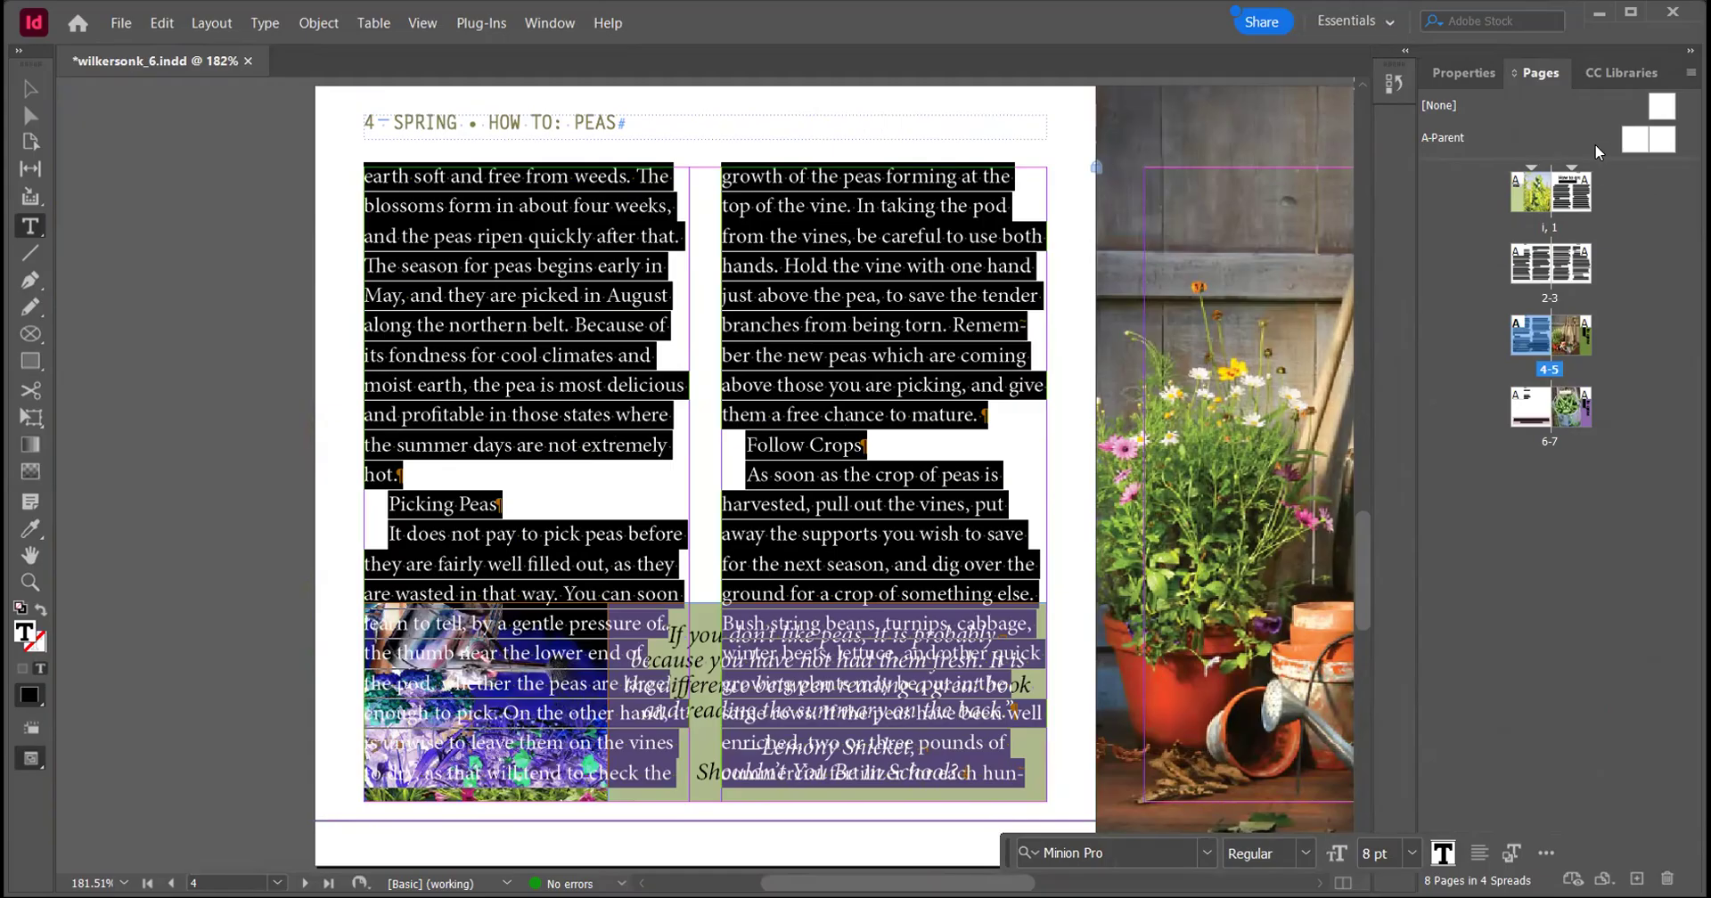
pyautogui.click(209, 24)
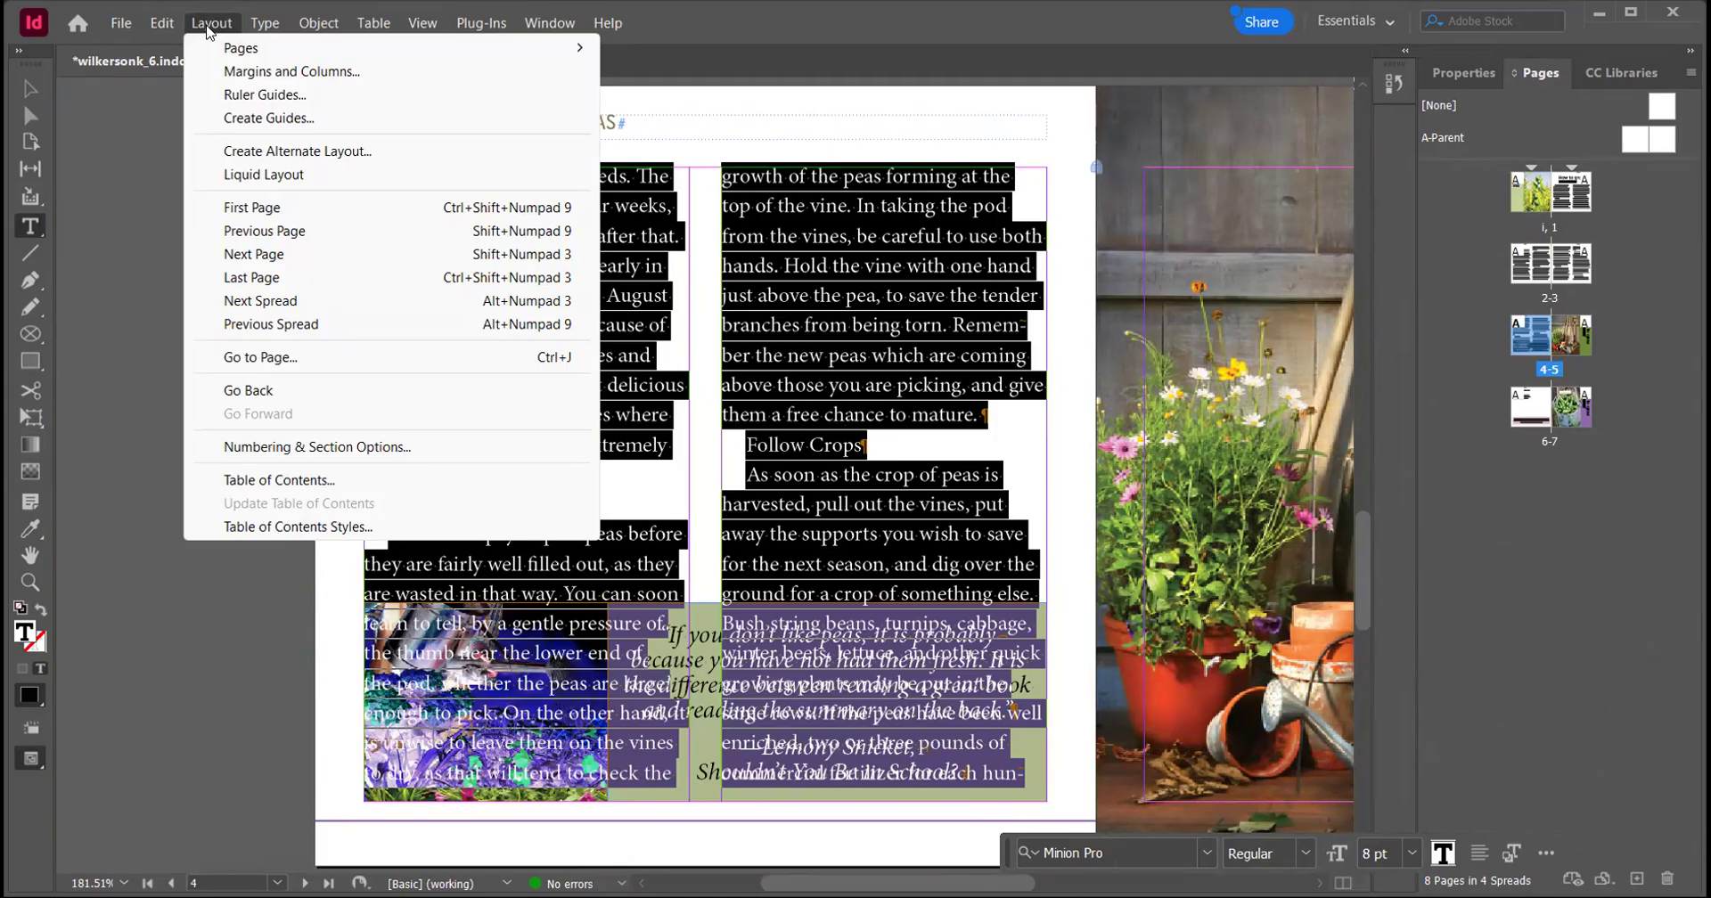
pyautogui.click(248, 356)
pyautogui.write('1')
pyautogui.click(946, 435)
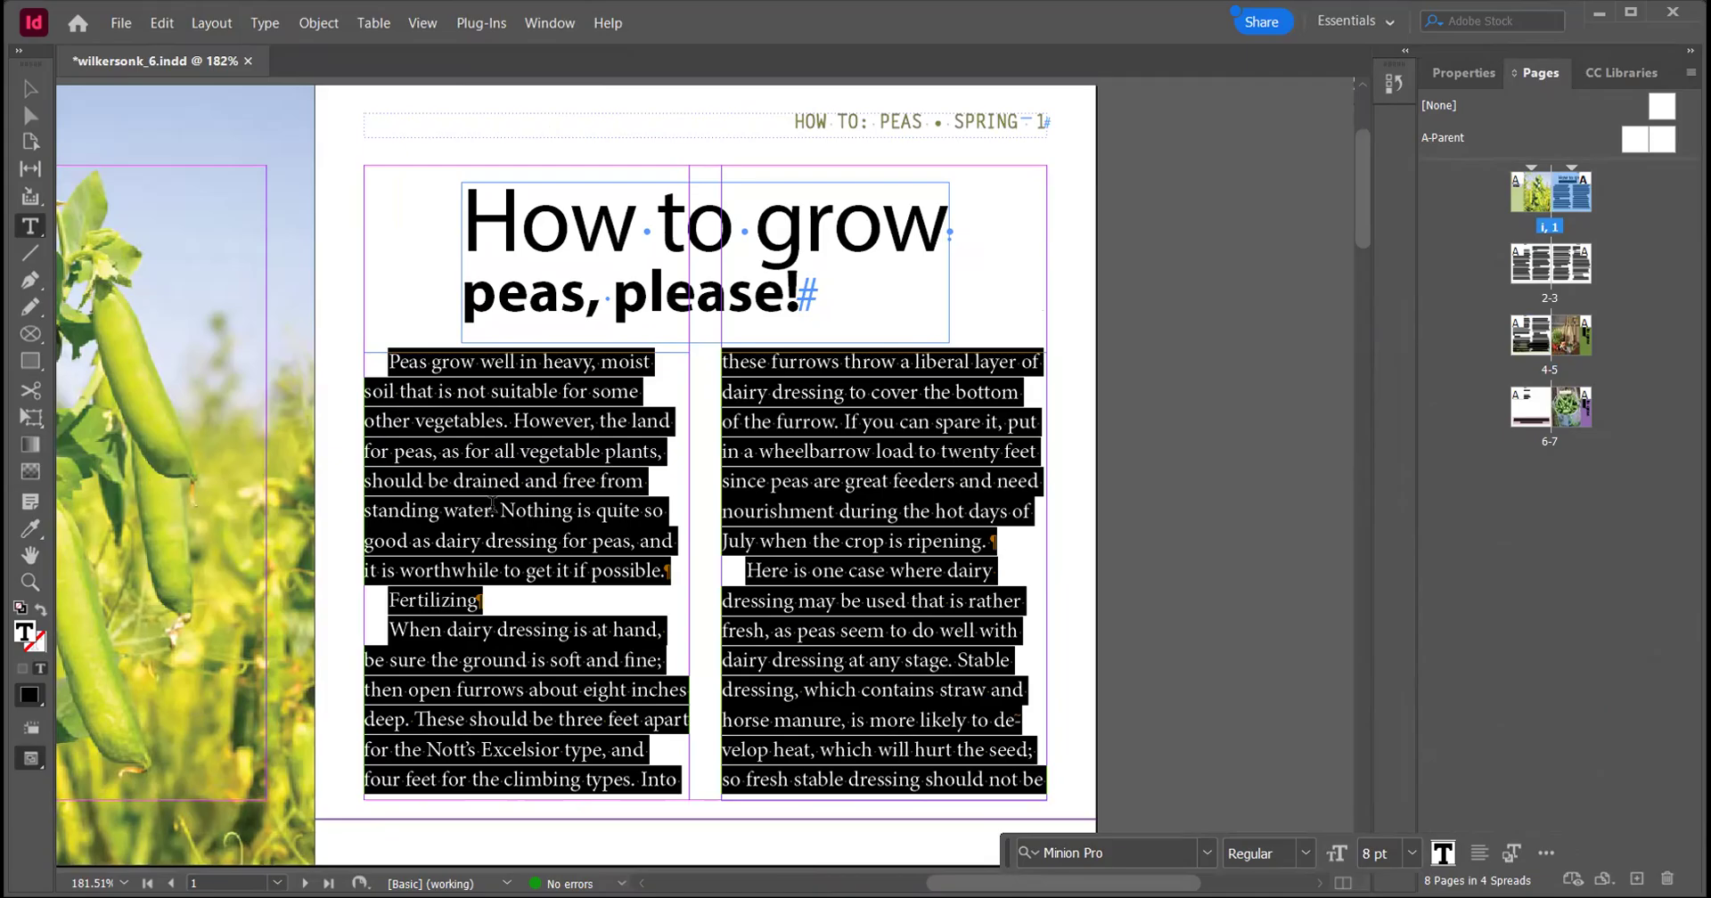
# Apply the Drop Cap paragraph style to the opening paragraph of the body story on page 1
pyautogui.click(406, 392)
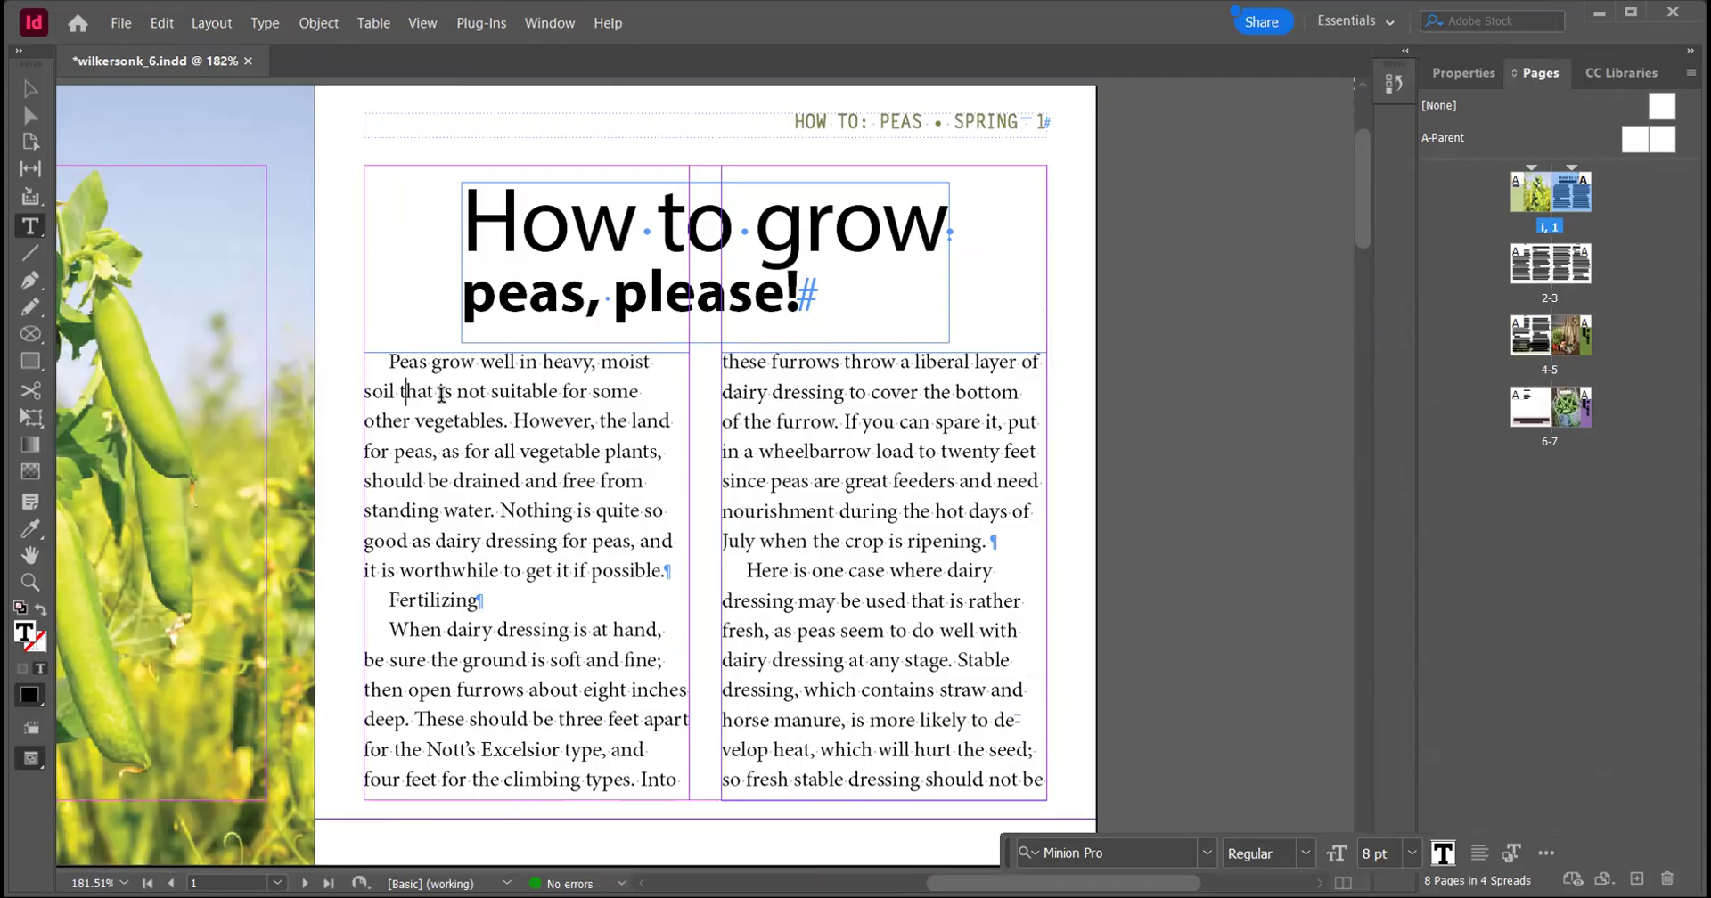
pyautogui.click(1459, 71)
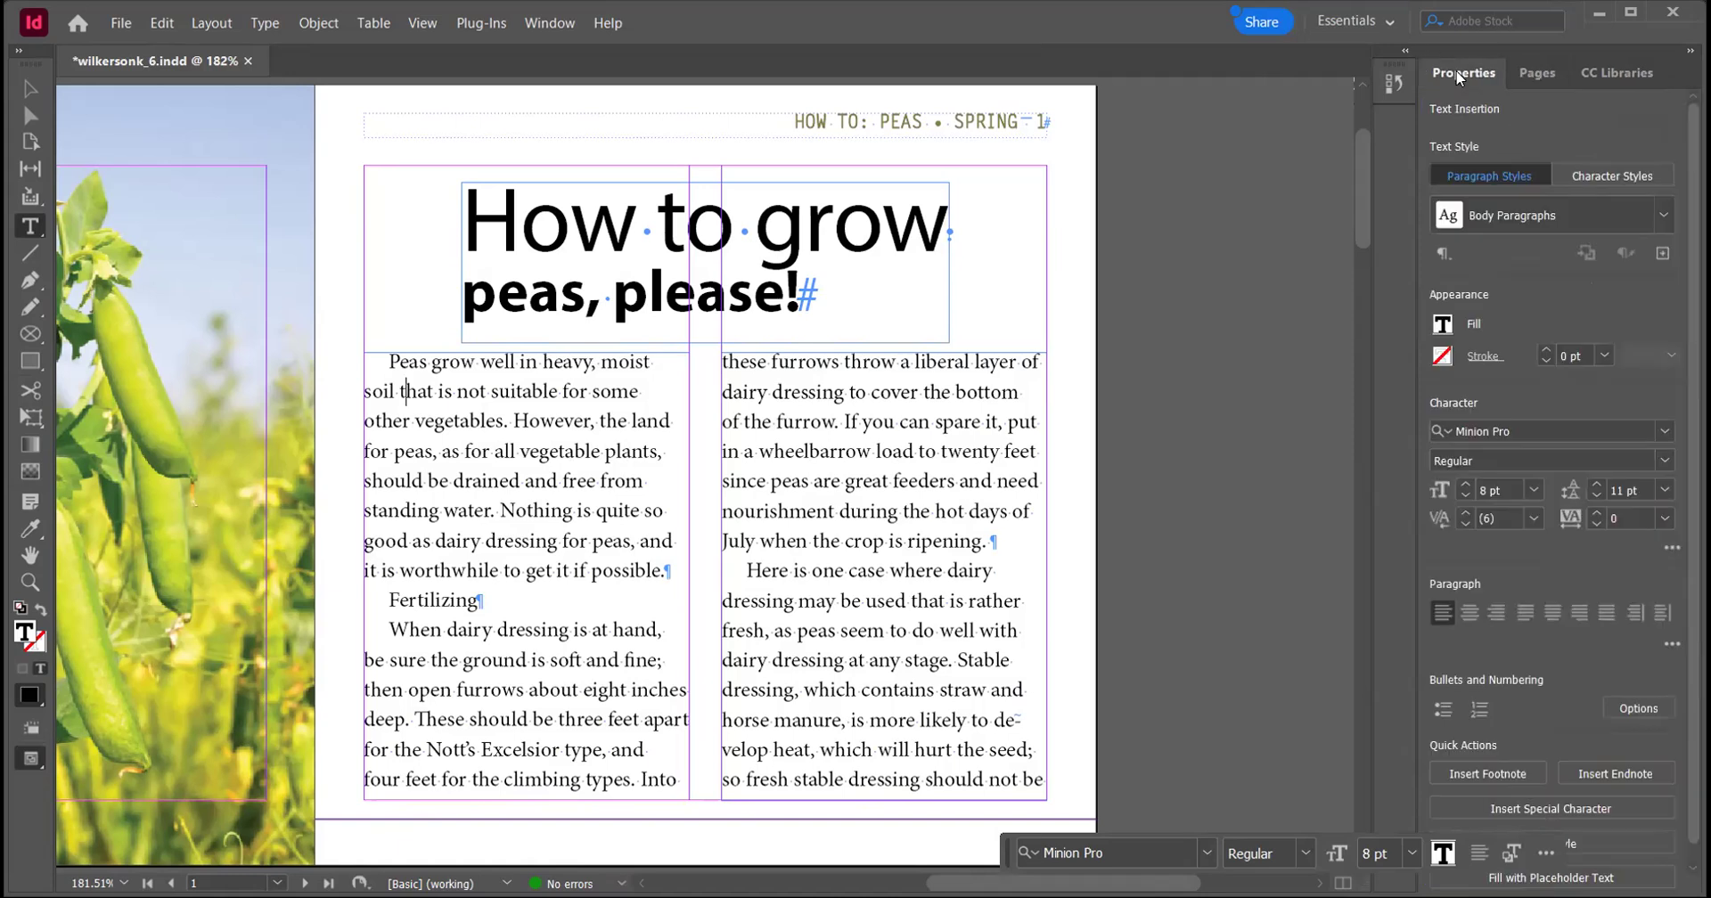
pyautogui.click(1662, 215)
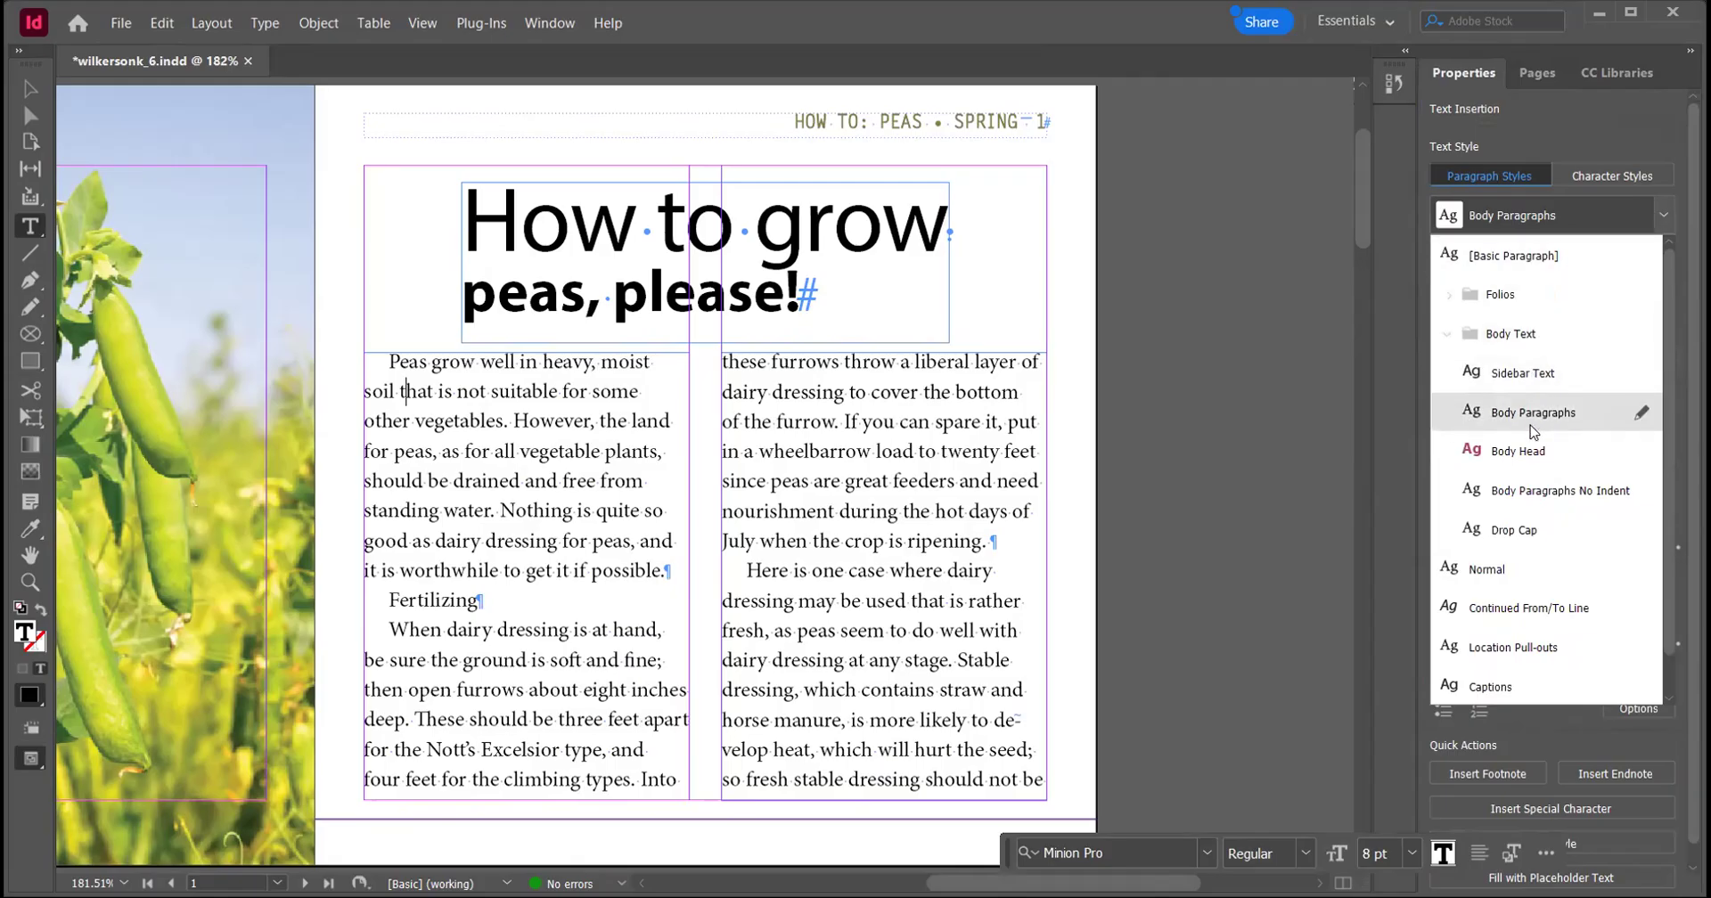
pyautogui.click(1515, 530)
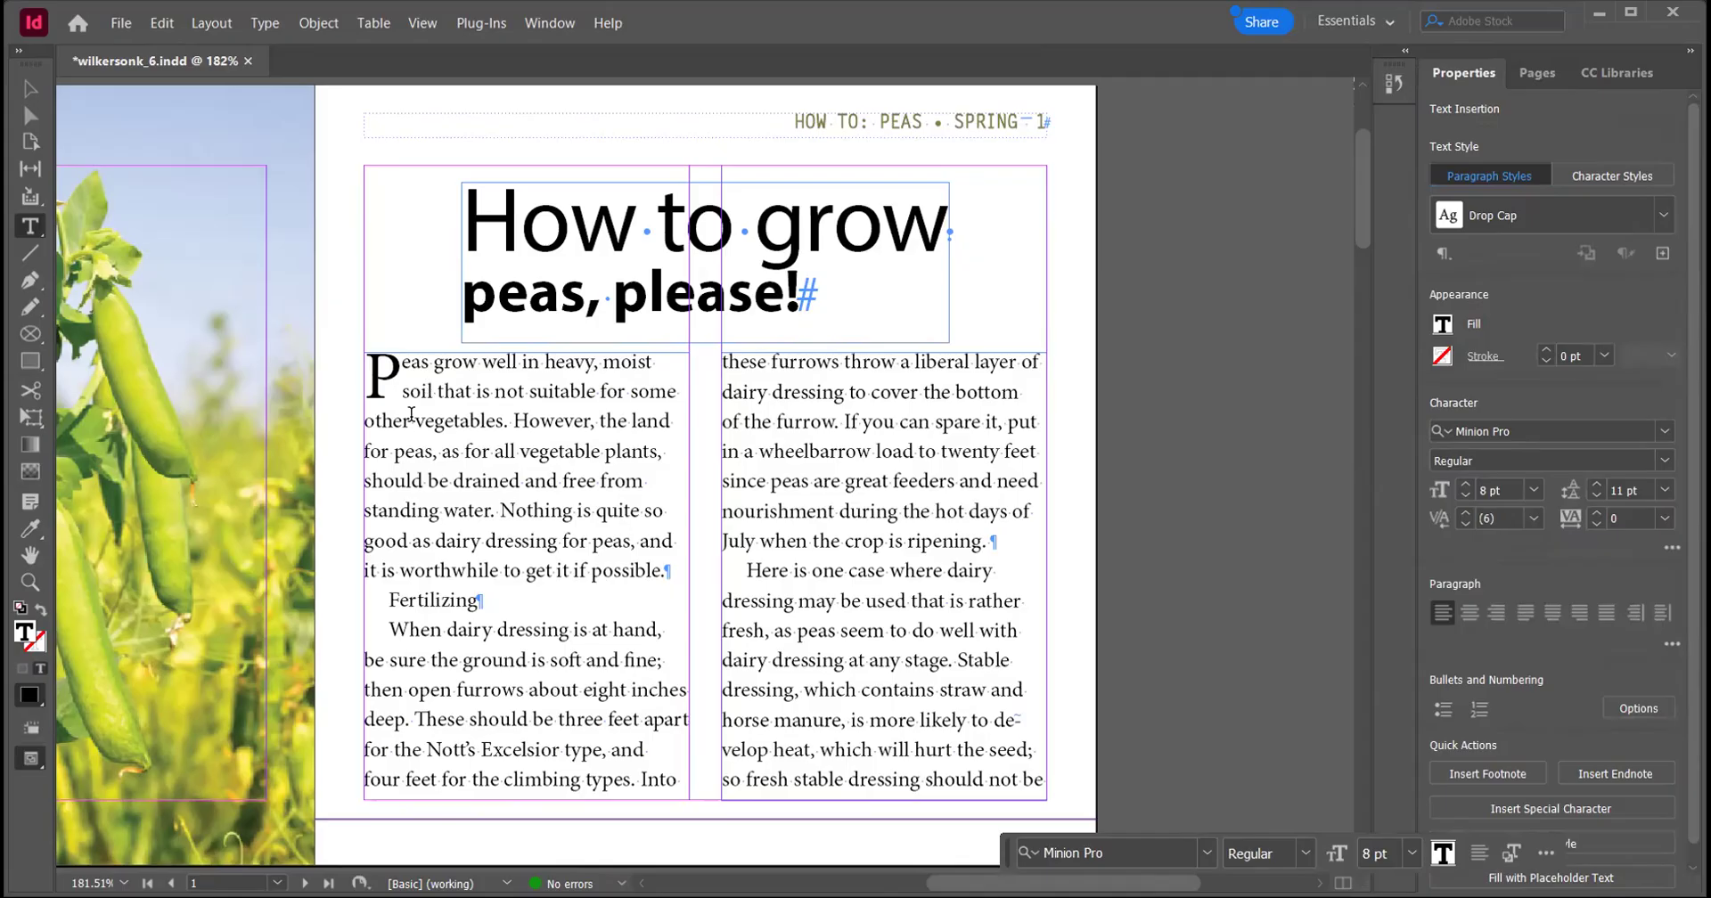
# Apply the Body Head paragraph style to the Fertilizing heading on page 1
pyautogui.click(441, 600)
pyautogui.click(418, 596)
pyautogui.click(1660, 212)
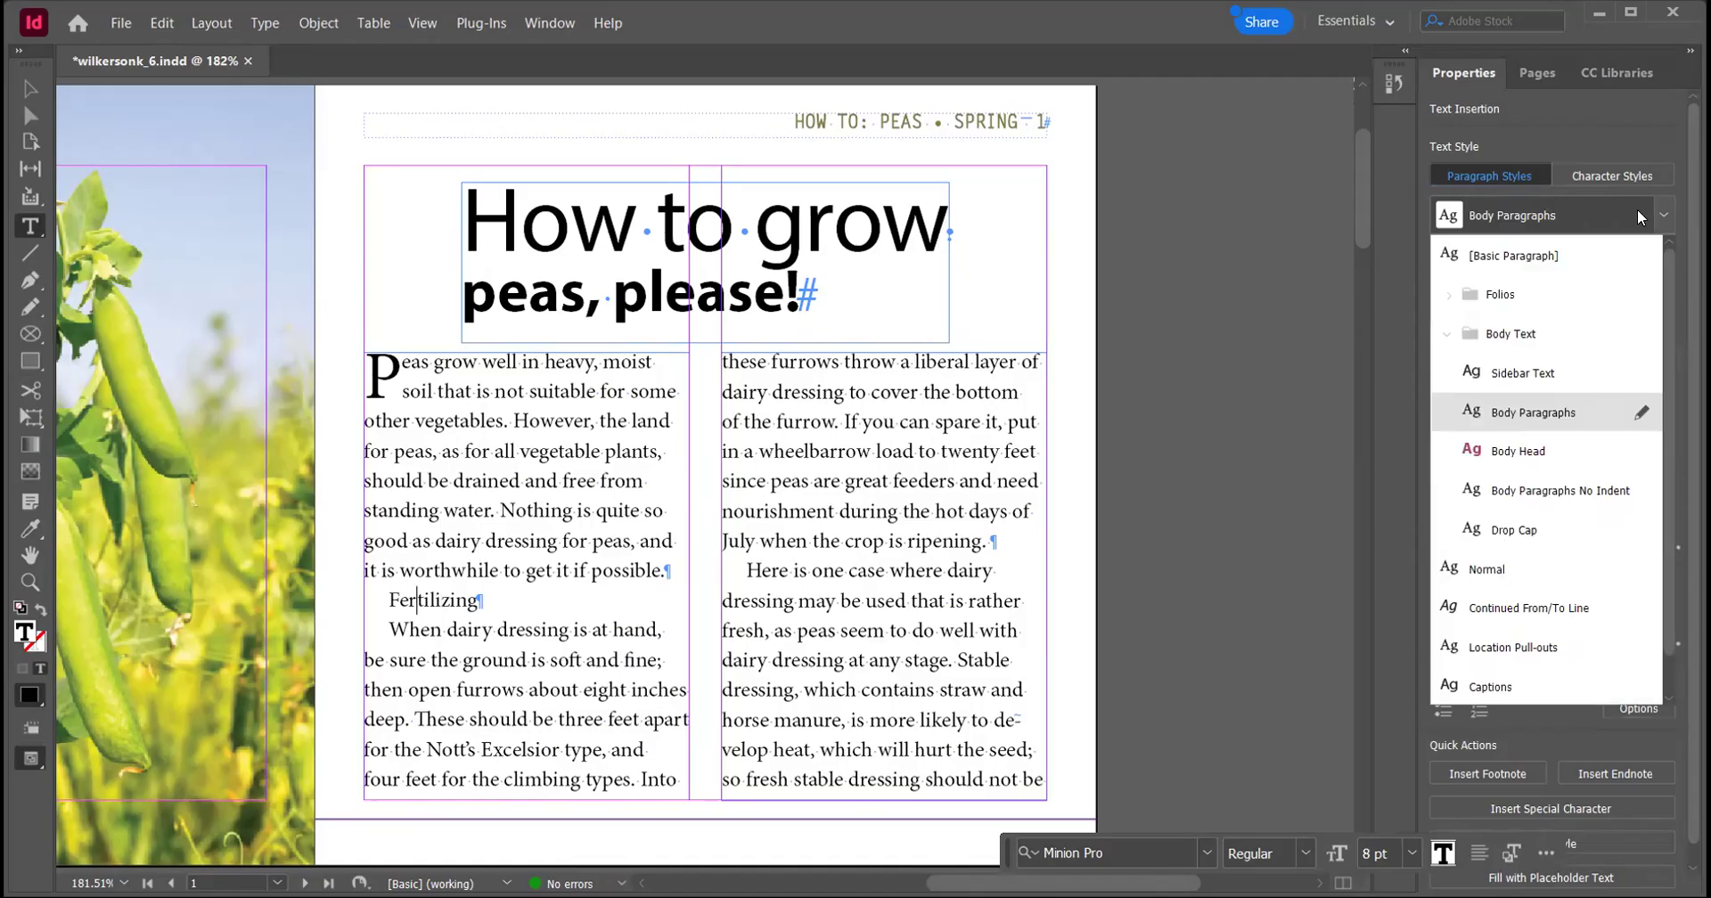
pyautogui.click(1526, 452)
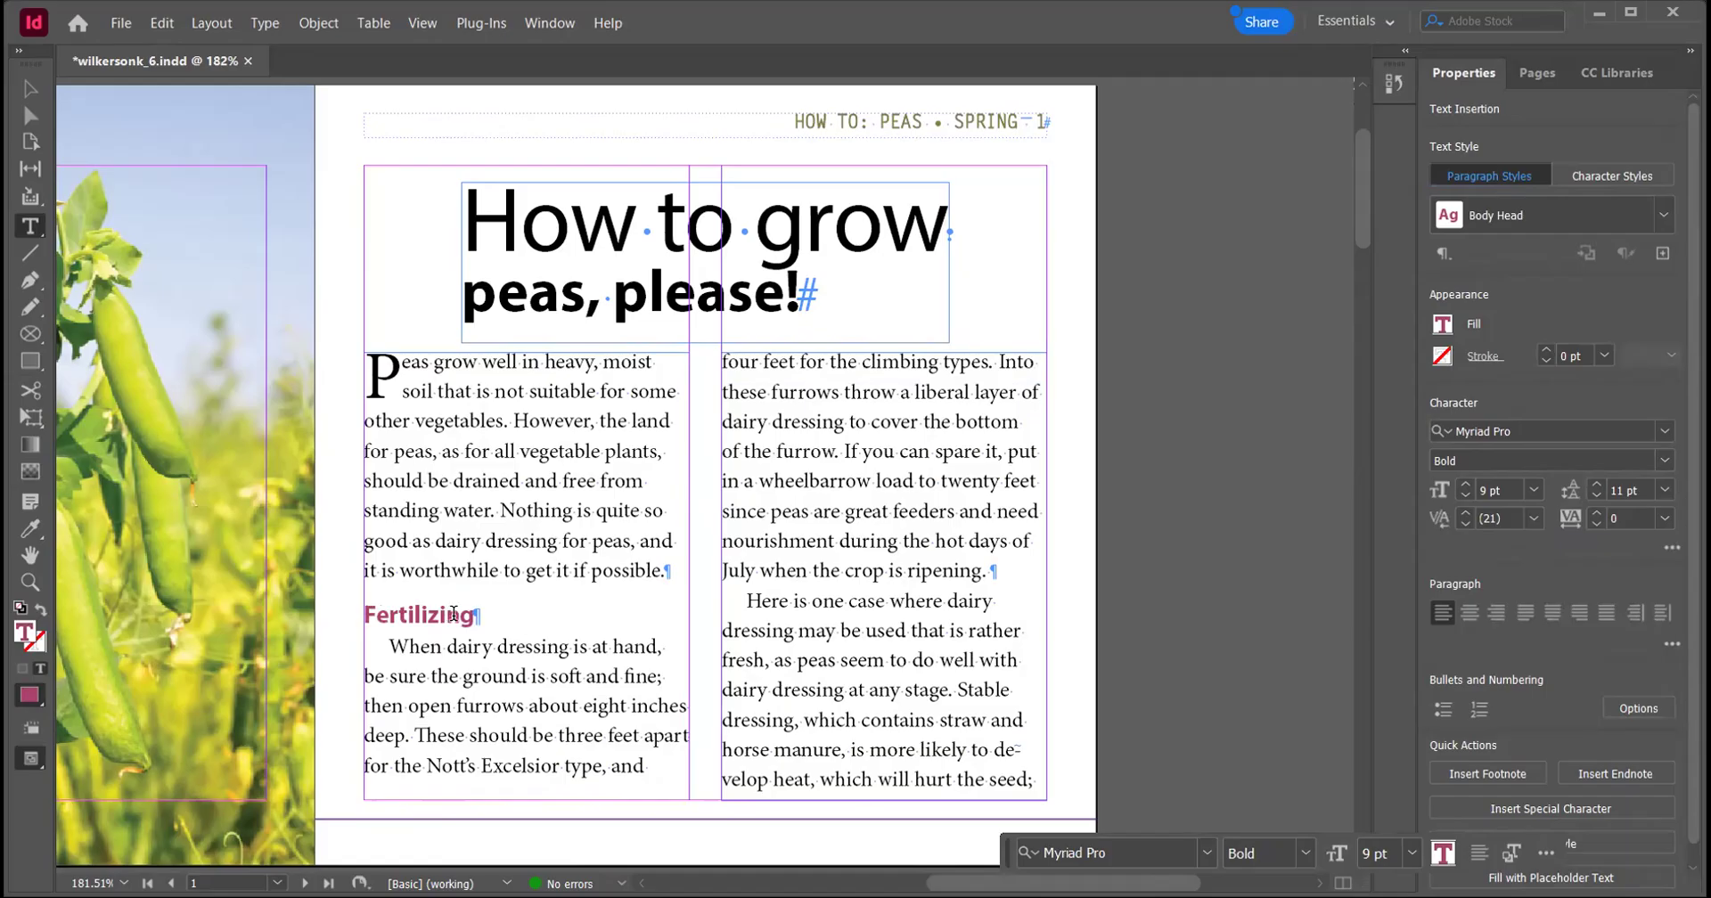
# Apply the Body Paragraphs No Indent style to the paragraph directly below the Fertilizing heading
pyautogui.click(489, 674)
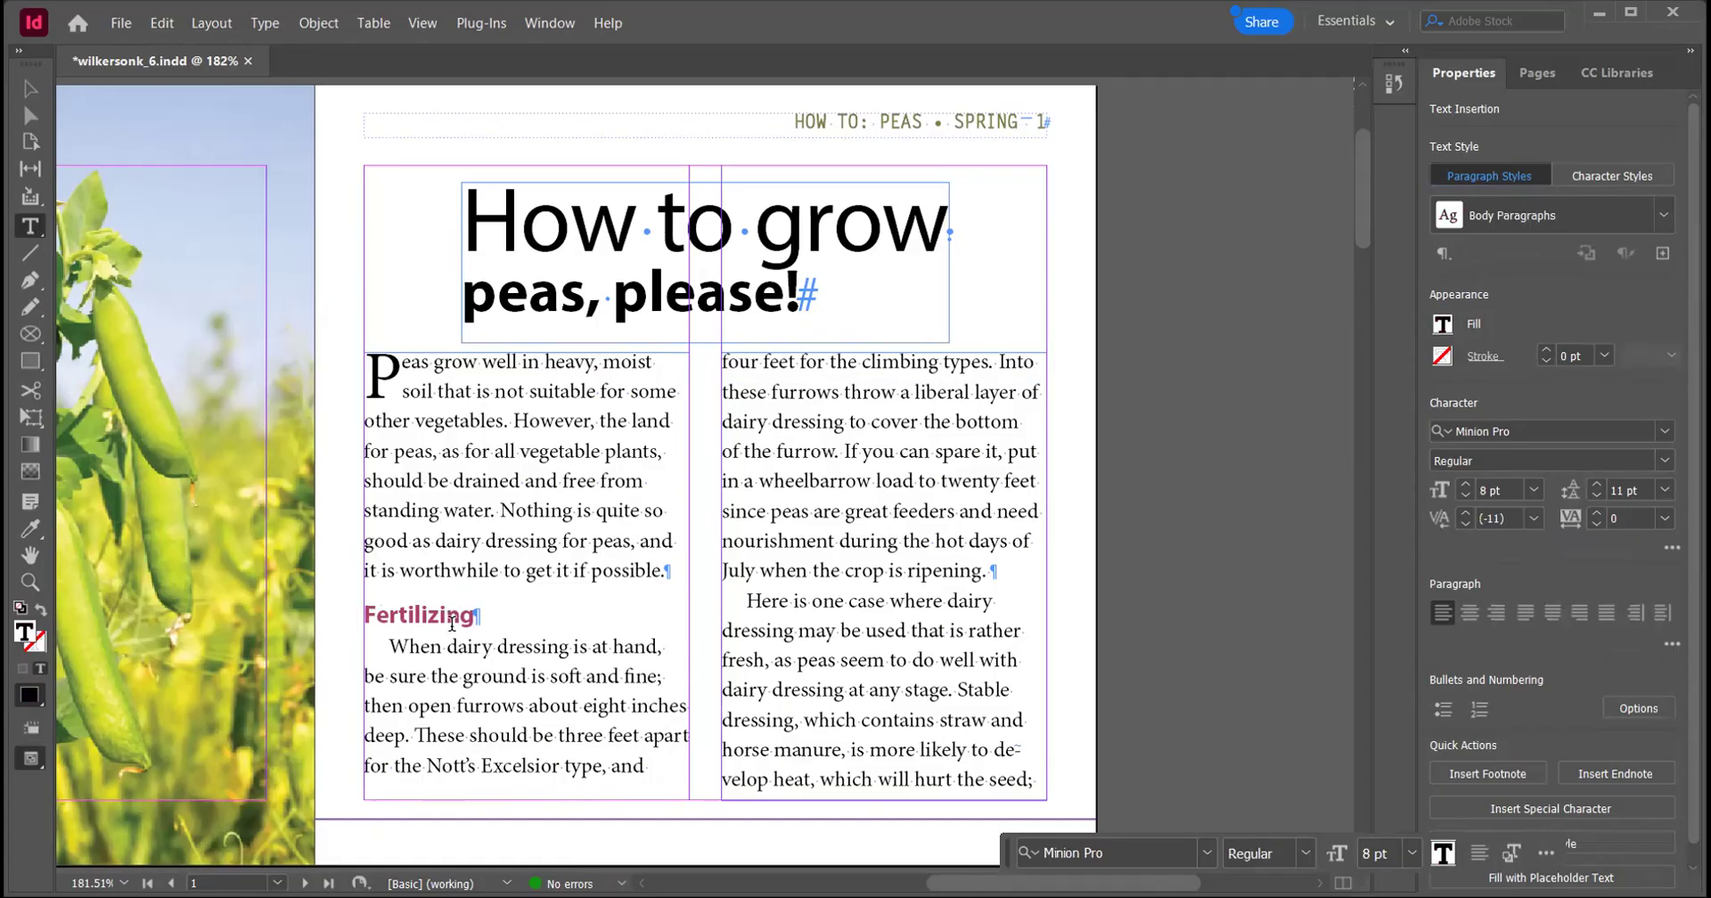
pyautogui.click(443, 677)
pyautogui.click(424, 645)
pyautogui.click(1660, 216)
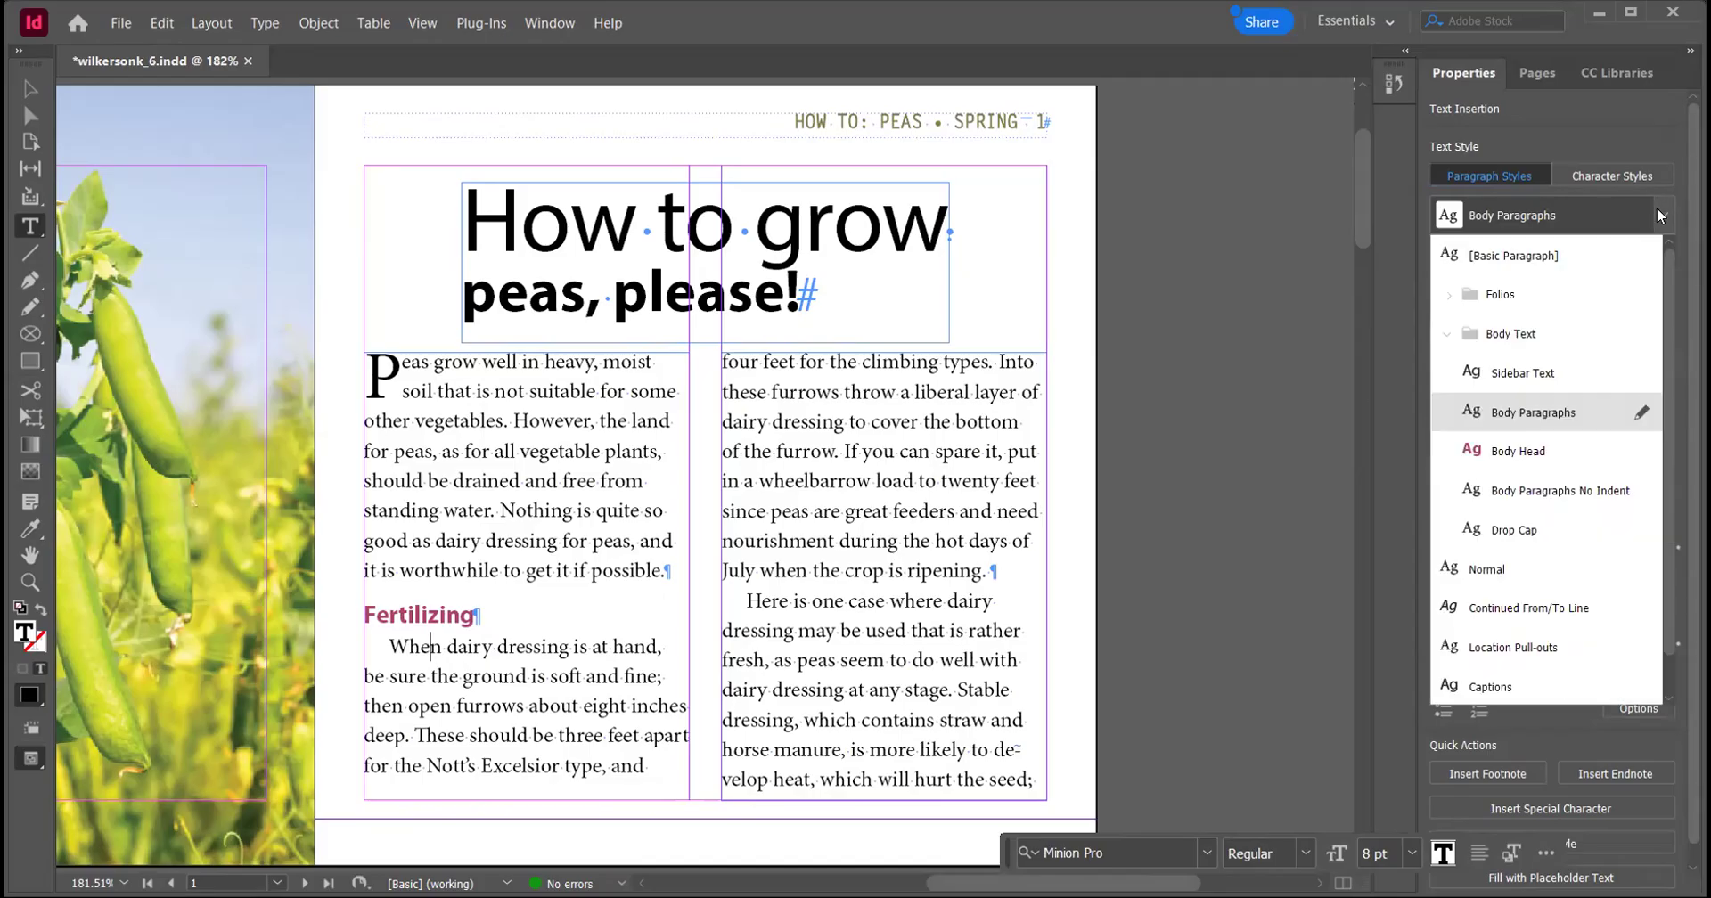
pyautogui.click(1558, 497)
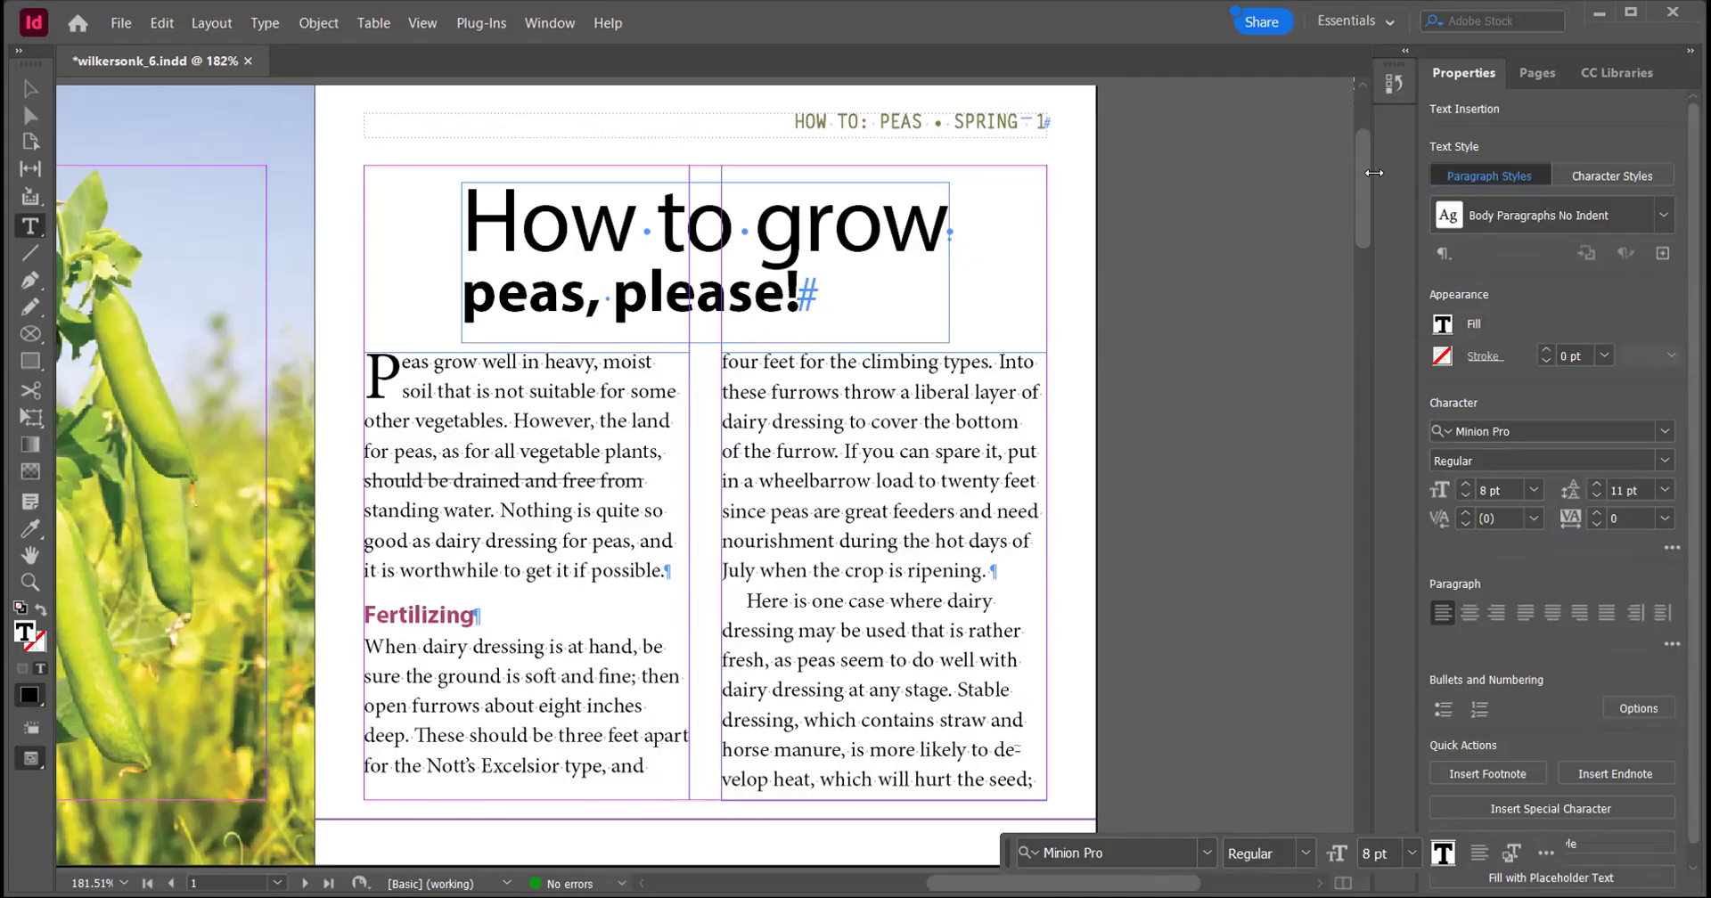
# On page 2, apply Body Head to the Sowing heading and Body Paragraphs No Indent to the paragraph below it
pyautogui.click(214, 24)
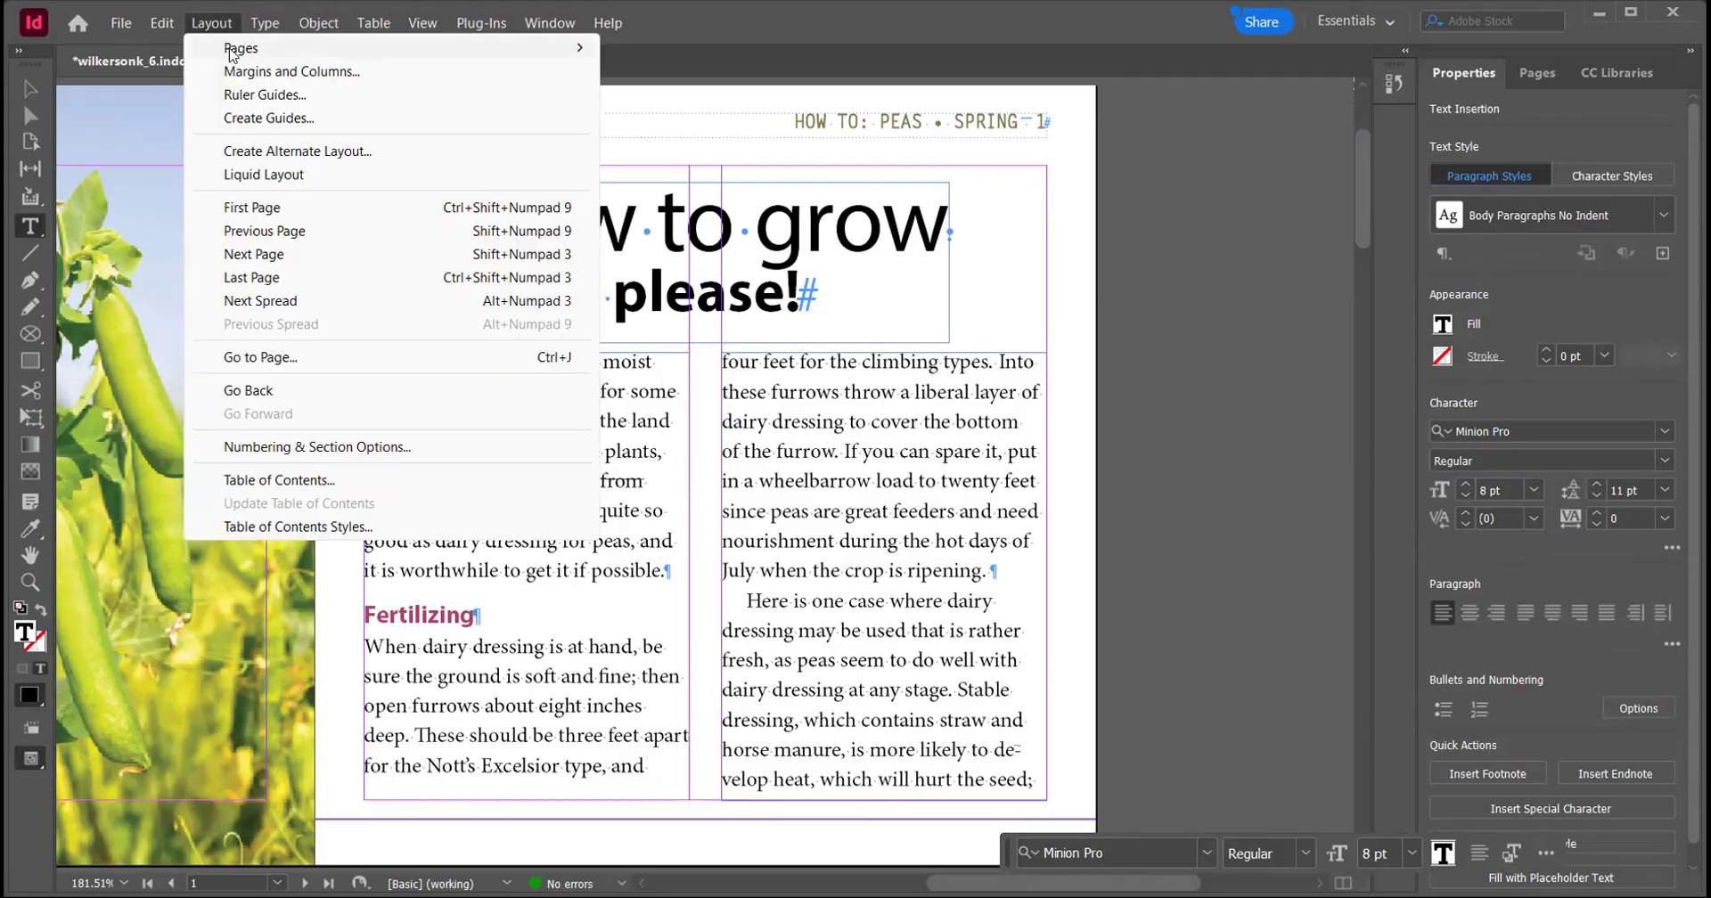
pyautogui.click(261, 301)
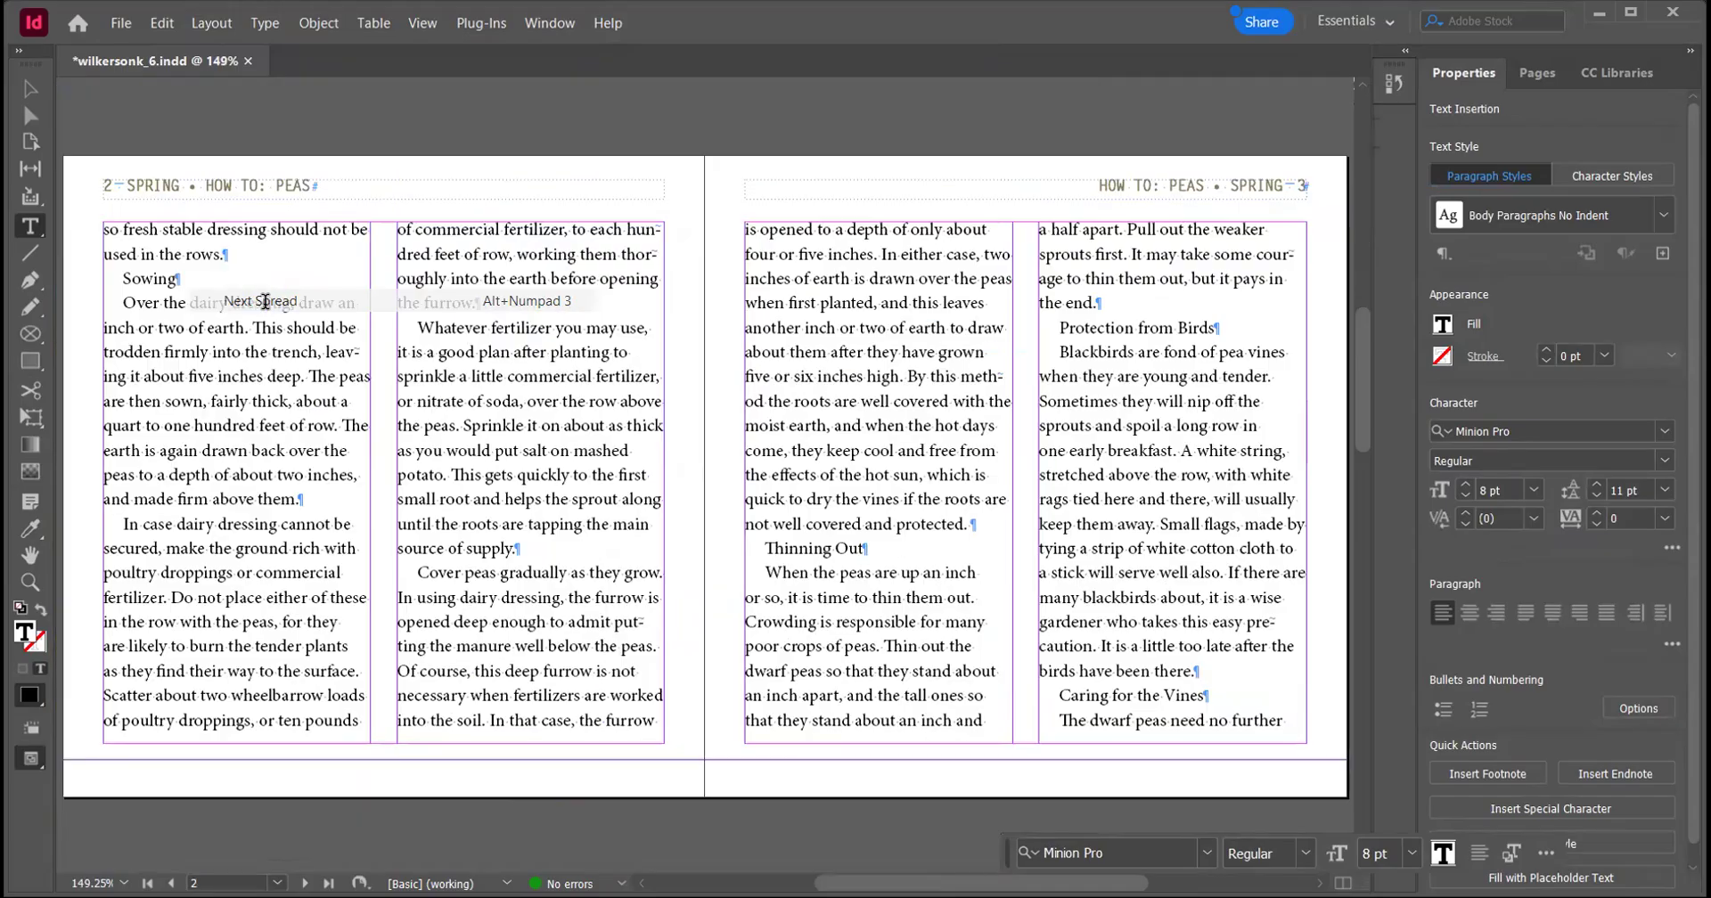
pyautogui.click(152, 272)
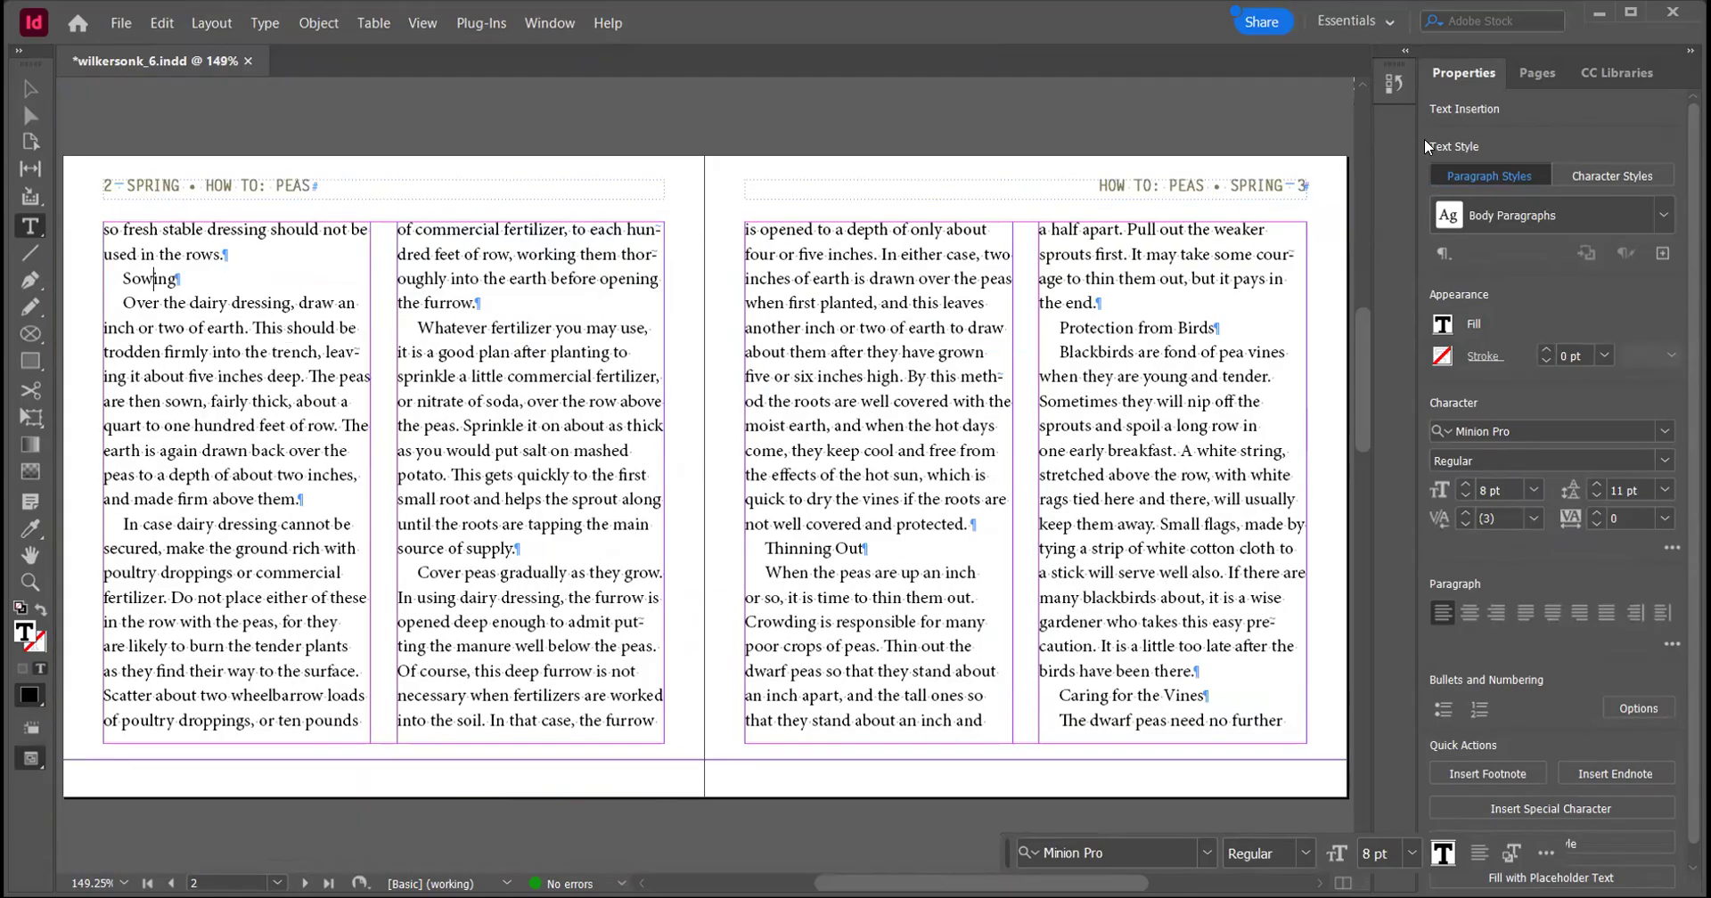
pyautogui.click(1659, 216)
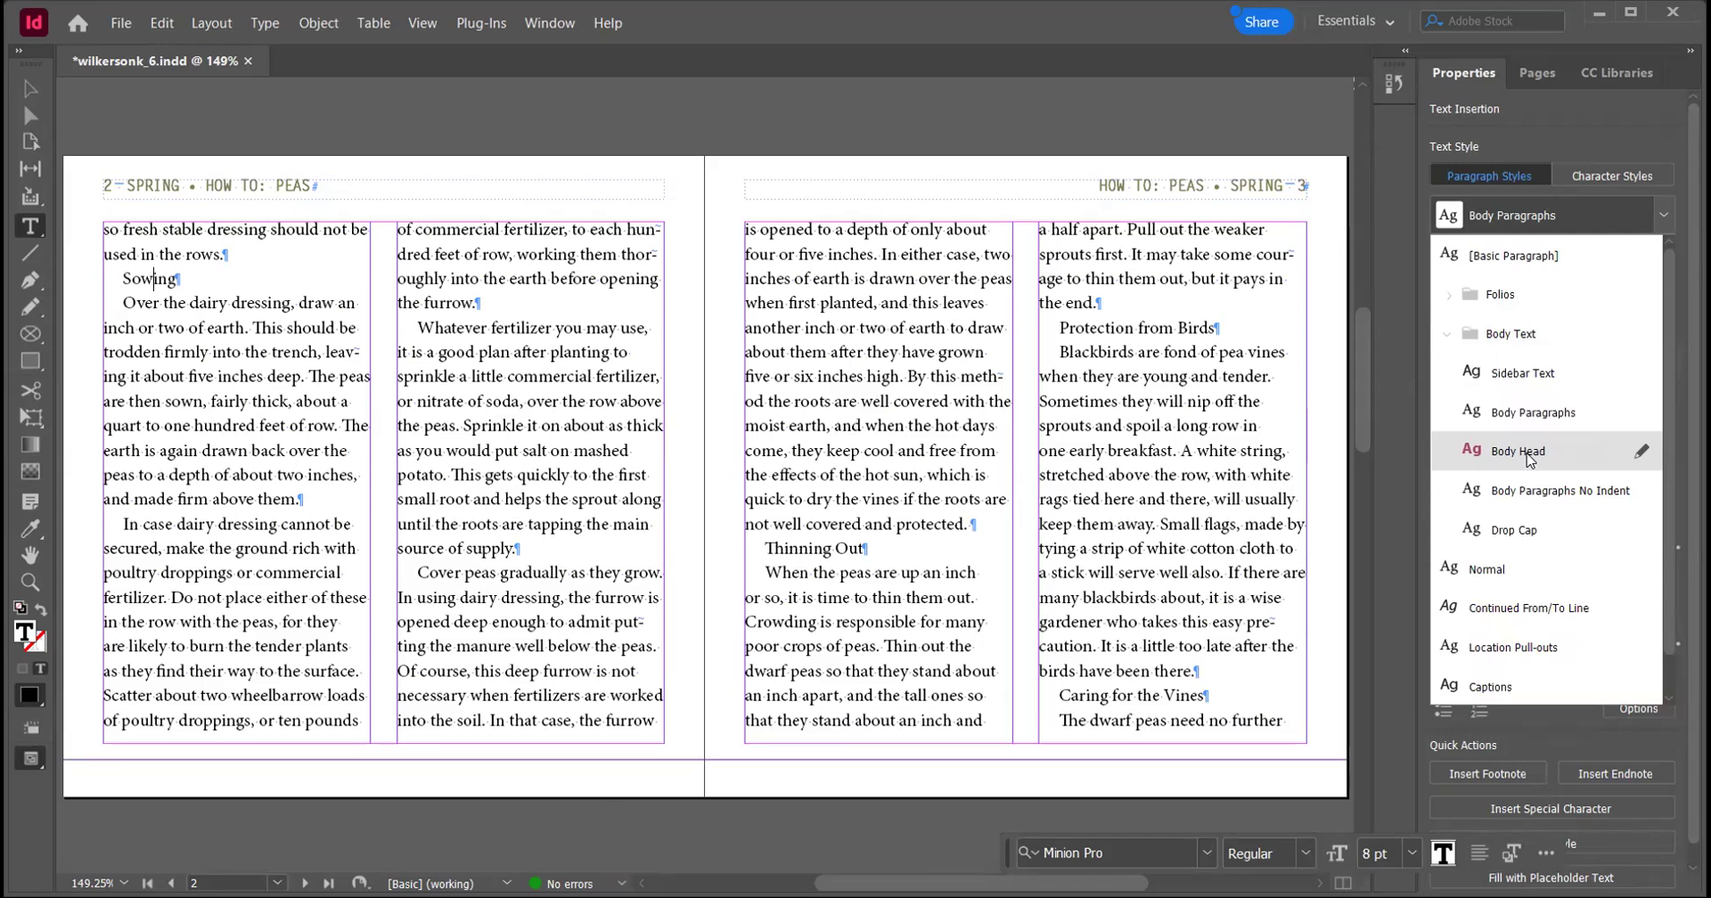
pyautogui.click(1459, 465)
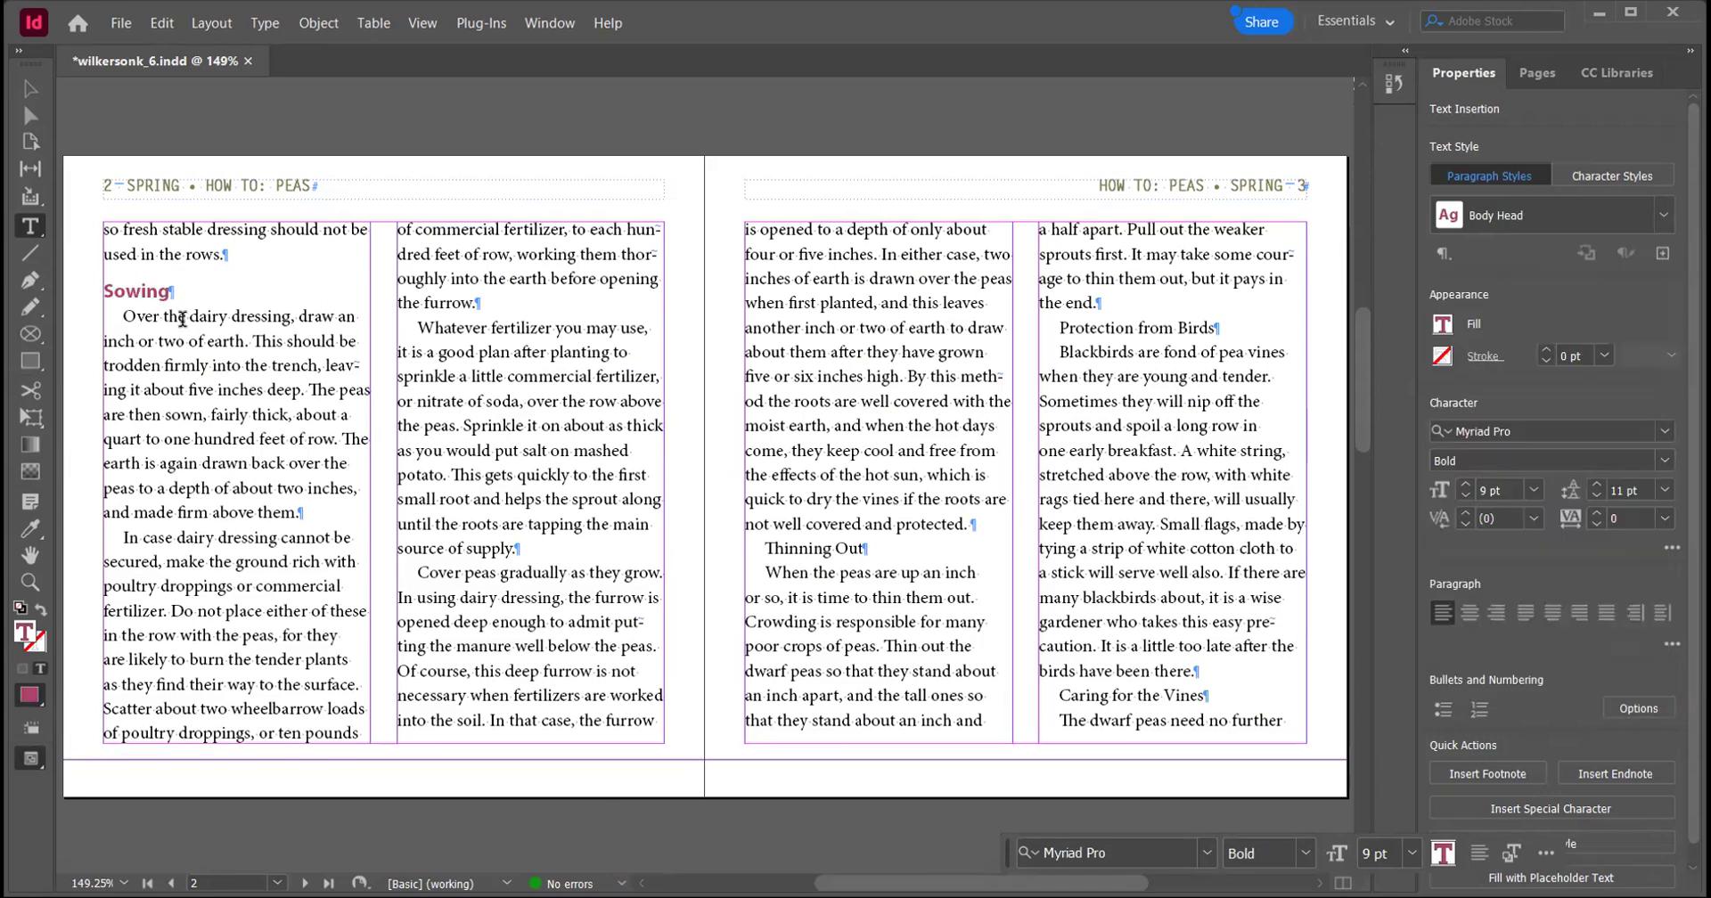
pyautogui.click(185, 315)
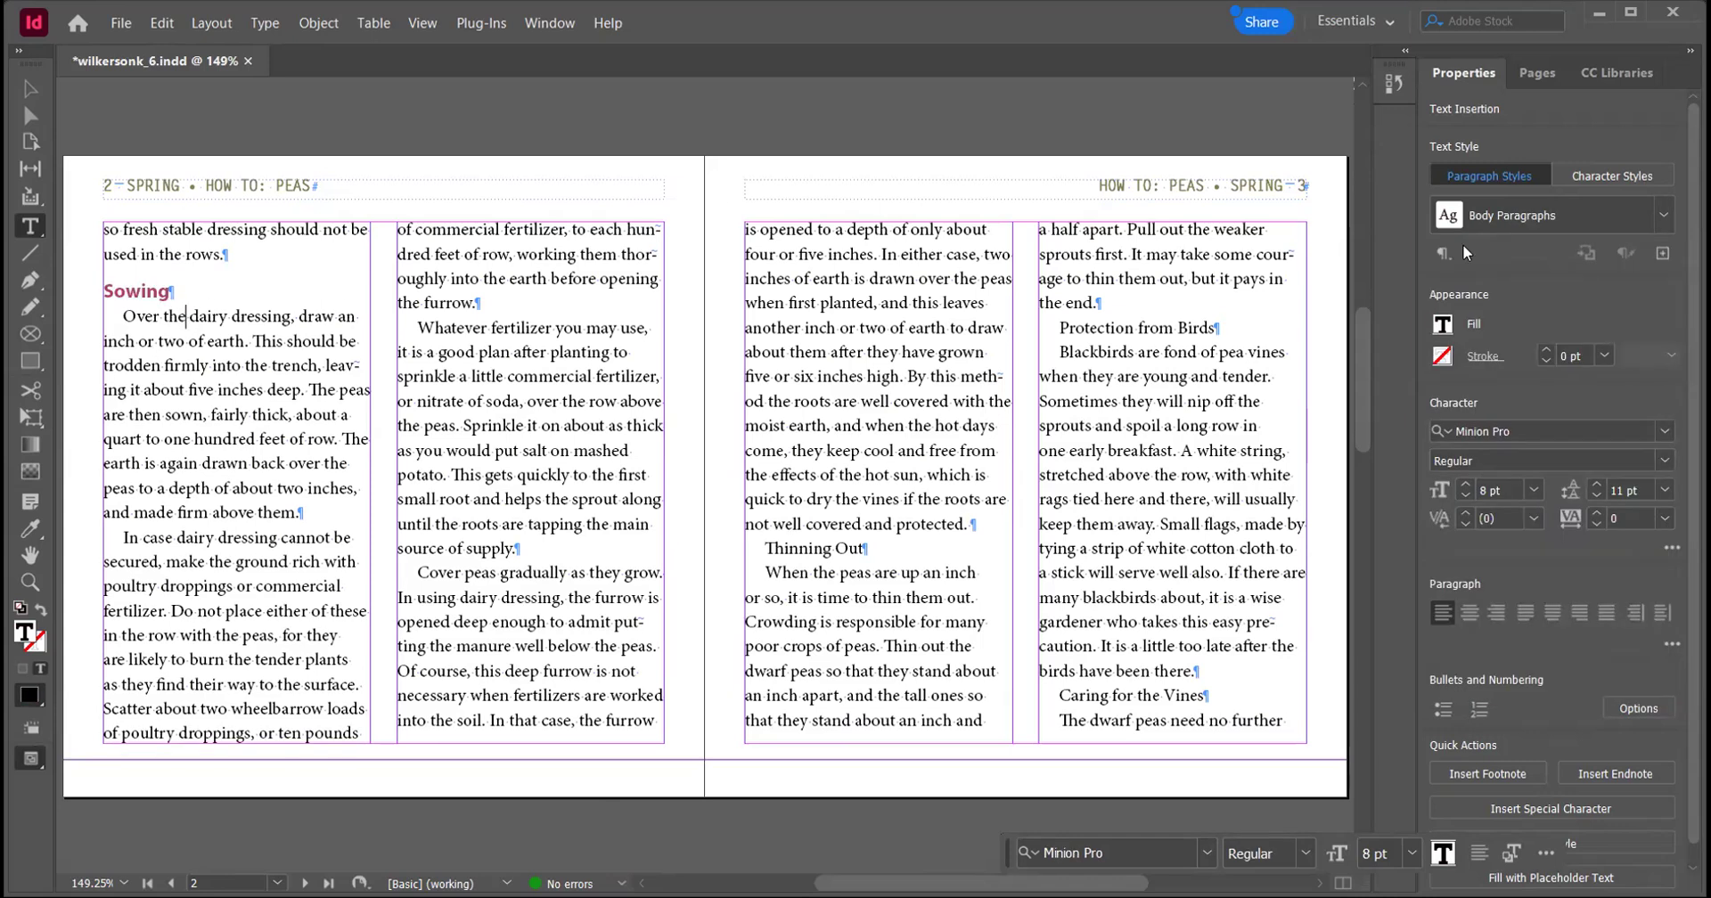
pyautogui.click(1662, 216)
pyautogui.click(1559, 490)
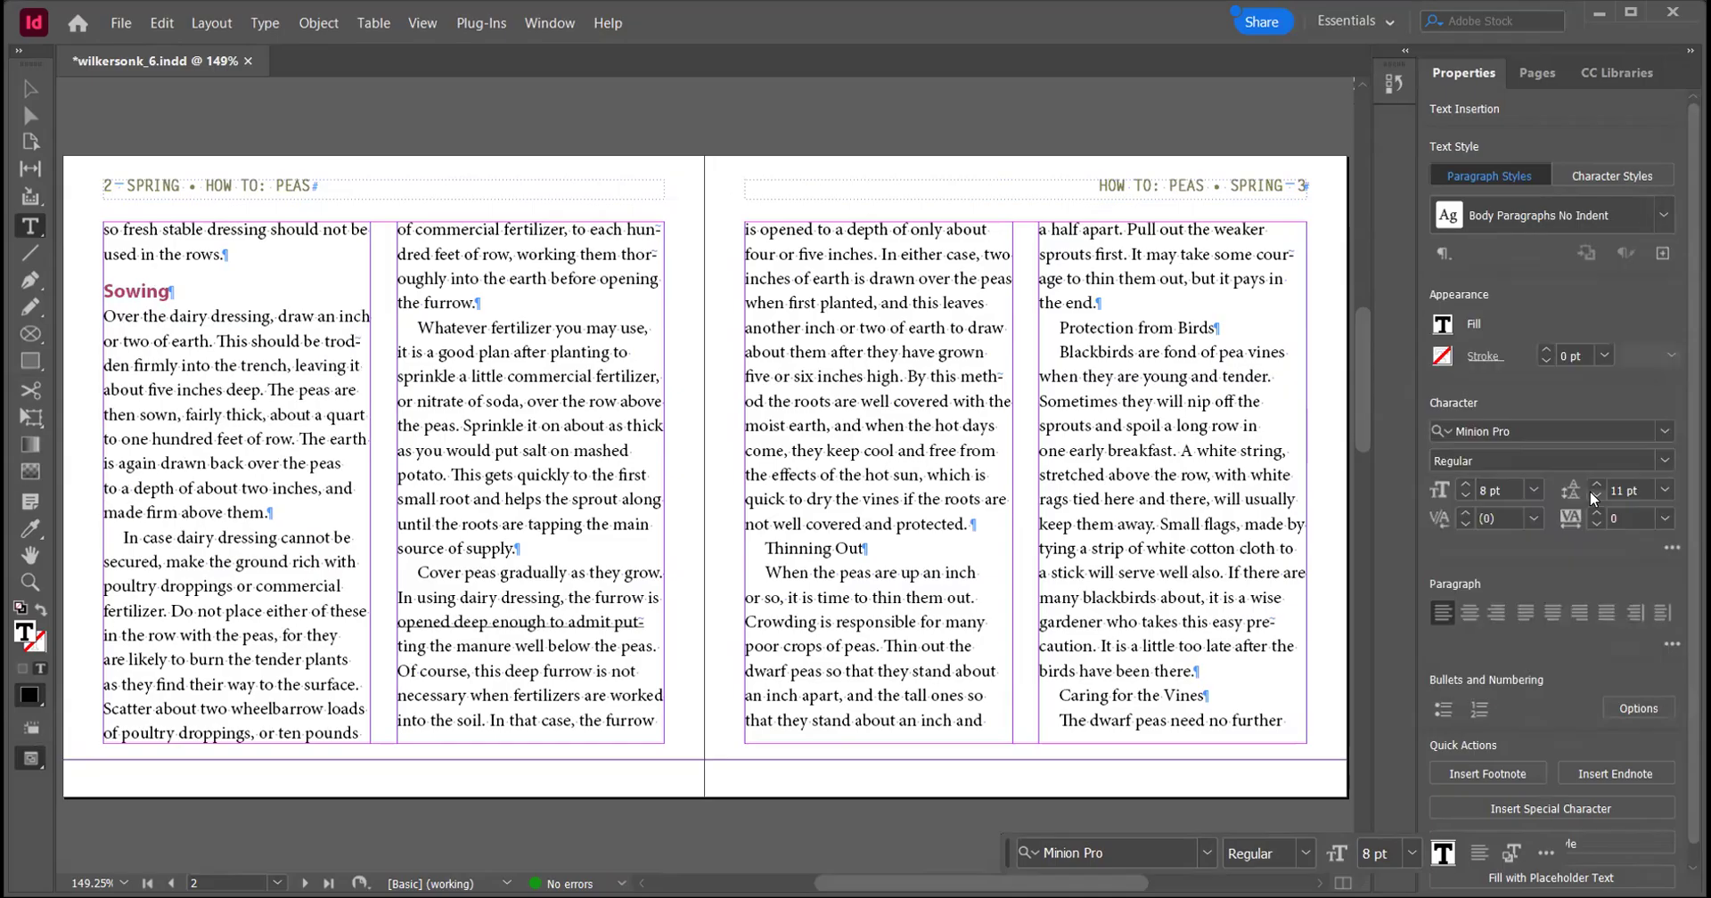
# On page 3, apply Body Head to the Thinning Out heading and Body Paragraphs No Indent to the paragraph below it
pyautogui.click(835, 545)
pyautogui.click(1657, 214)
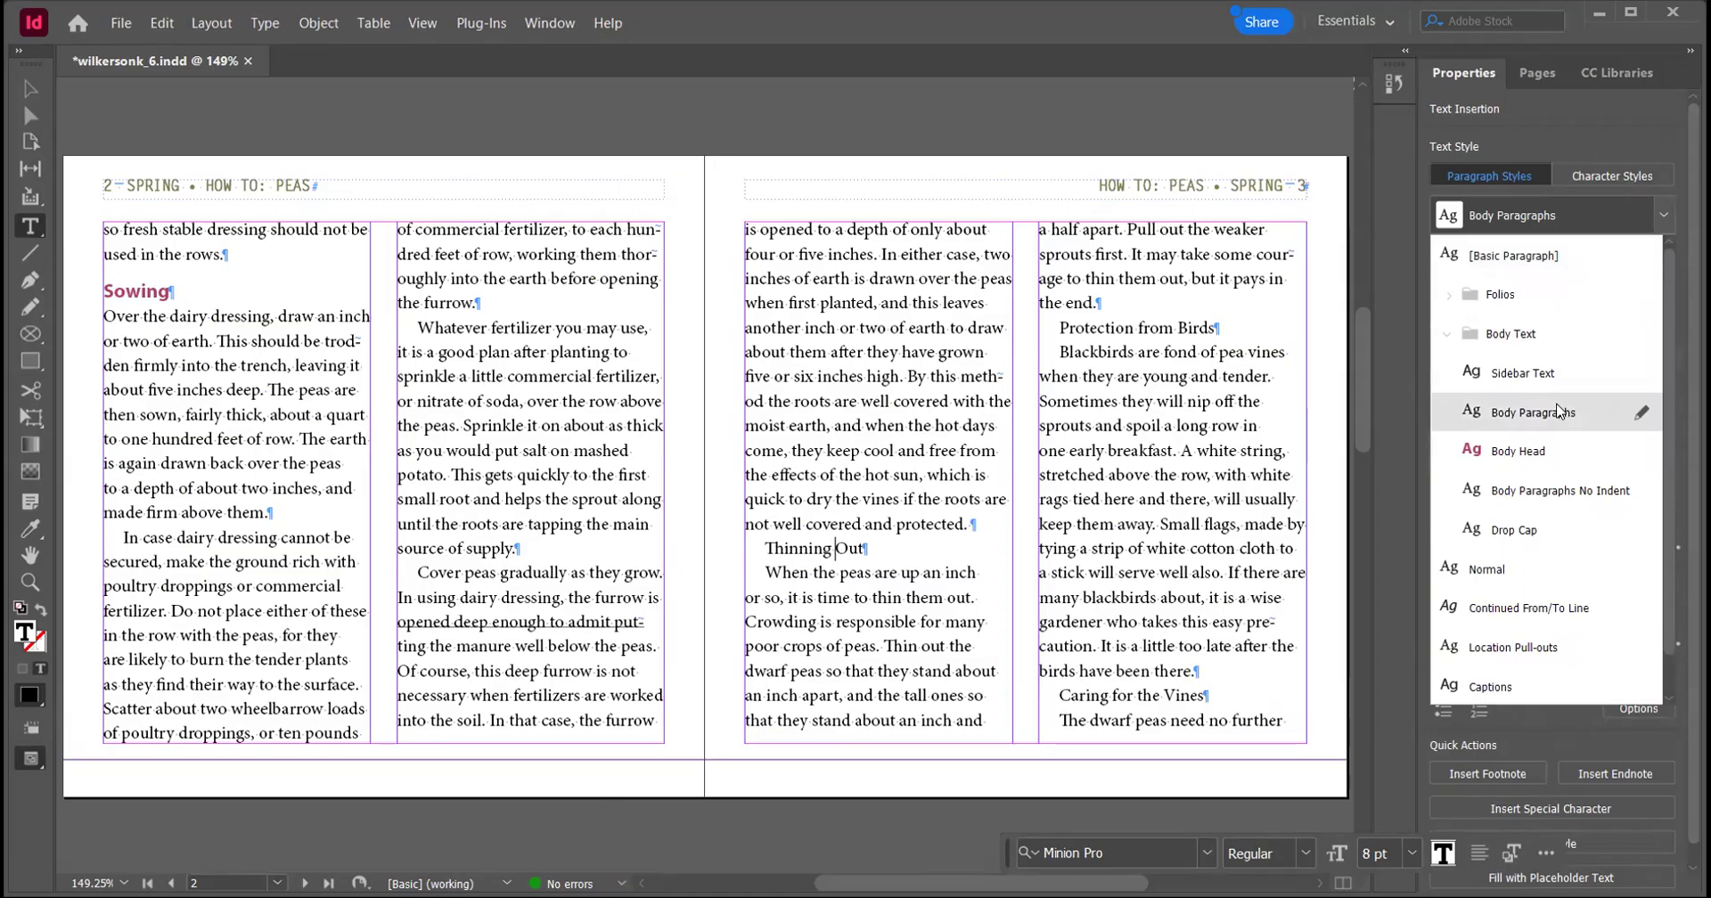
pyautogui.click(1503, 455)
pyautogui.click(902, 605)
pyautogui.click(1660, 215)
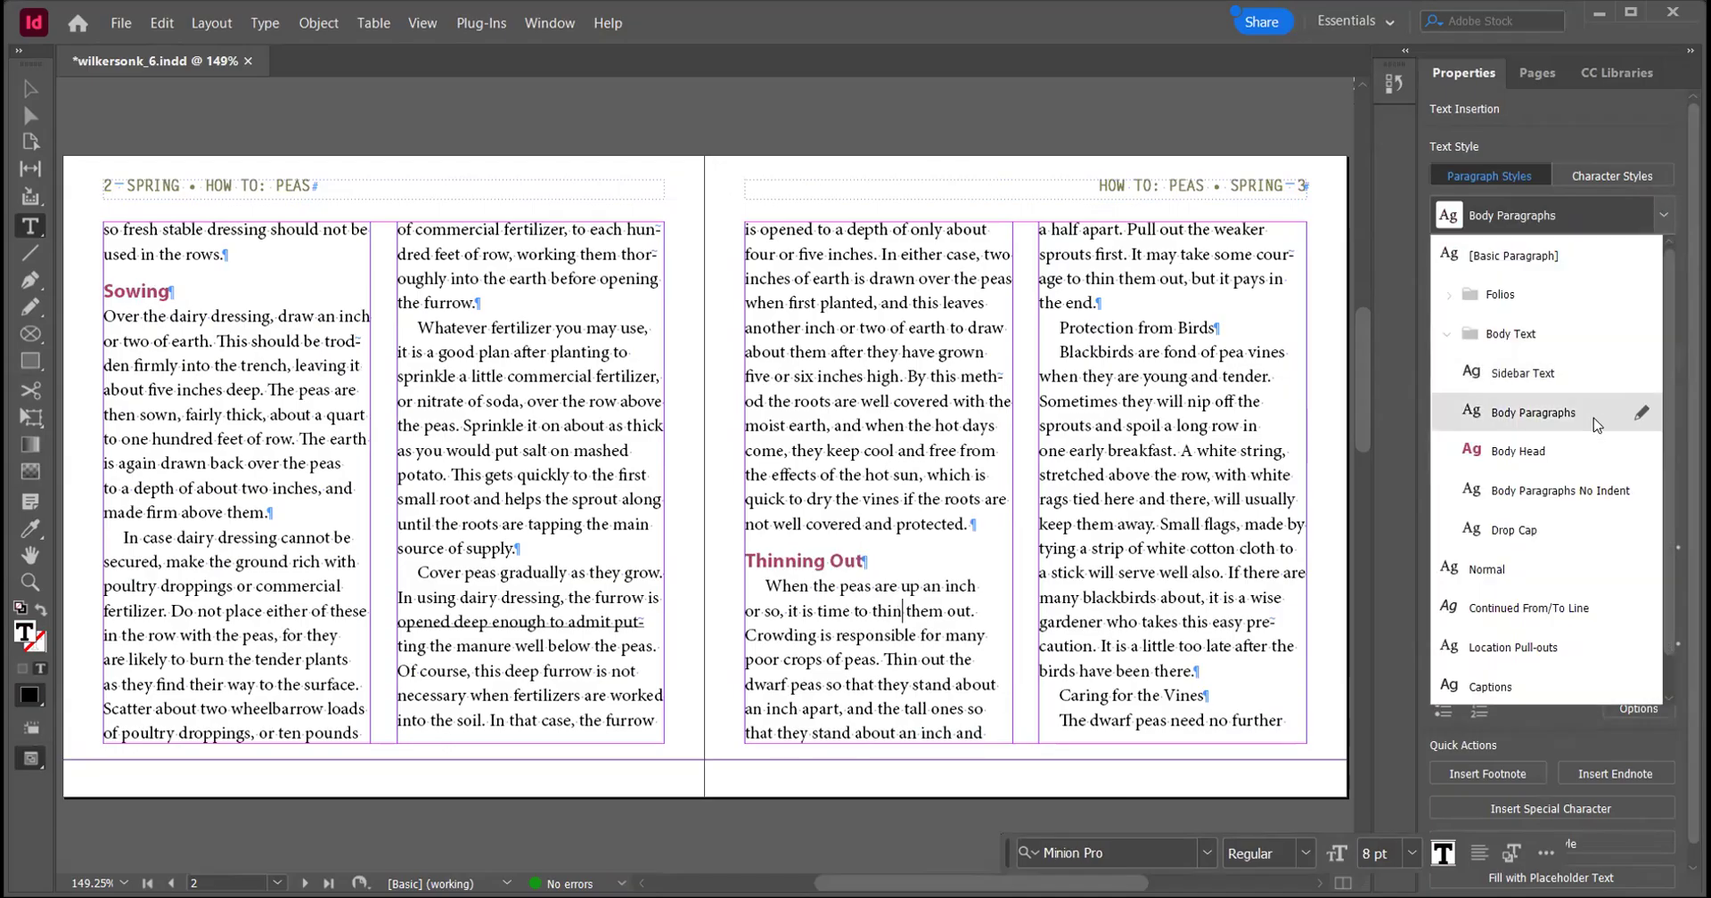
pyautogui.click(1572, 489)
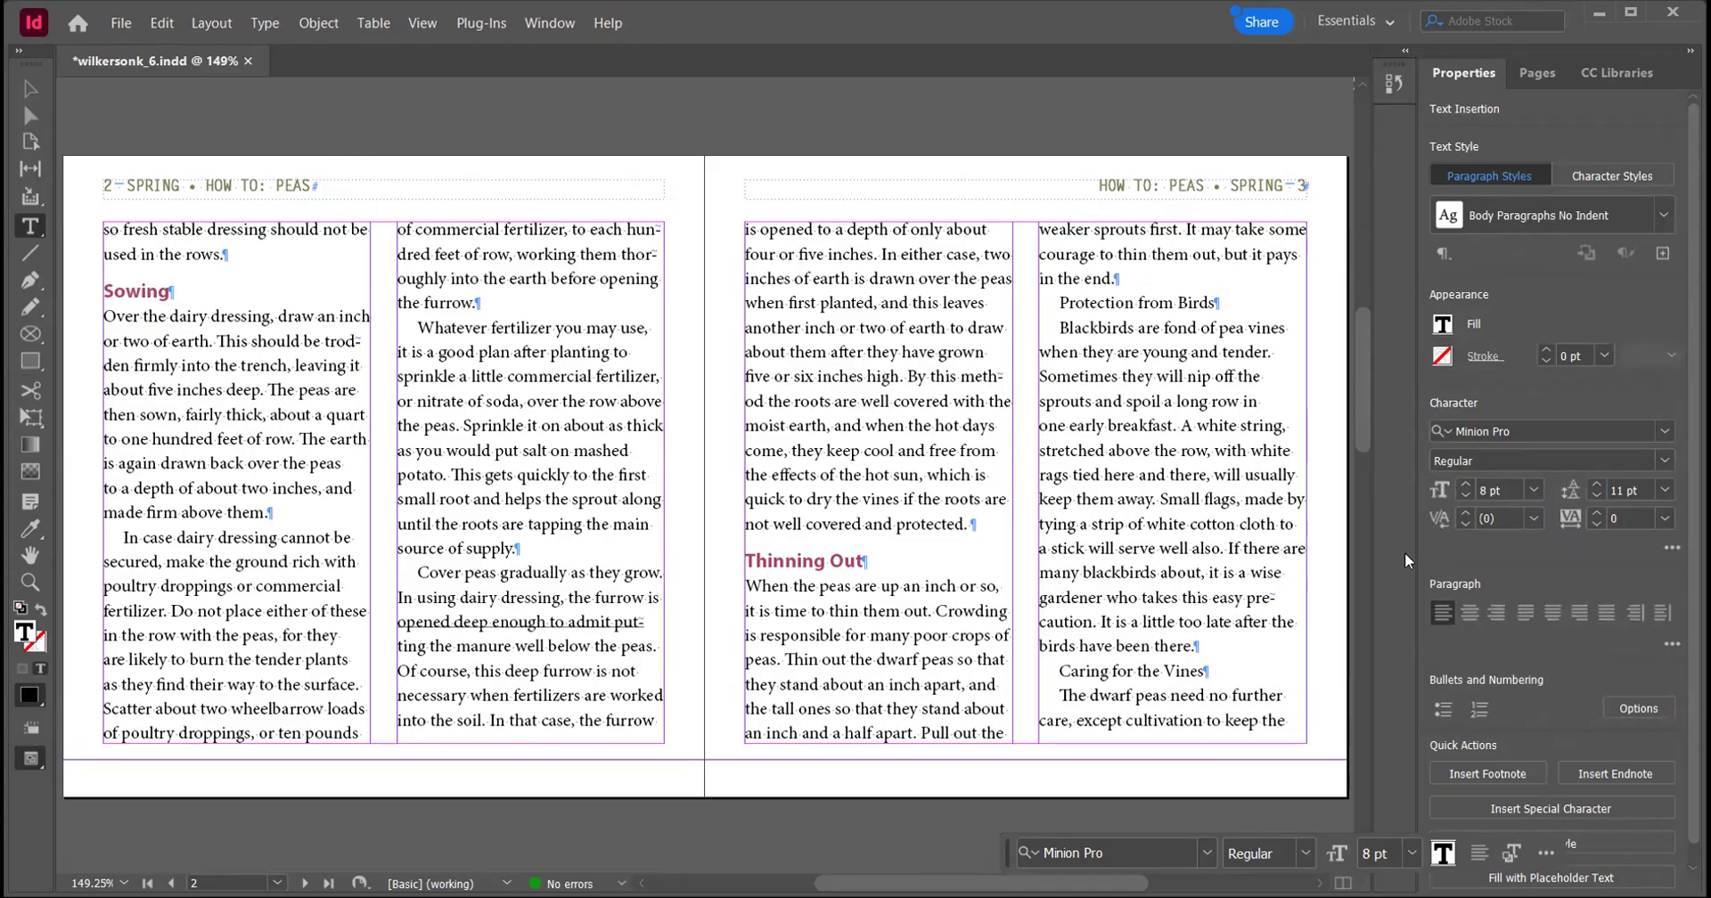
# Style the Protection from Birds heading as Body Head and the paragraph below it as Body Paragraphs No Indent
pyautogui.click(1659, 216)
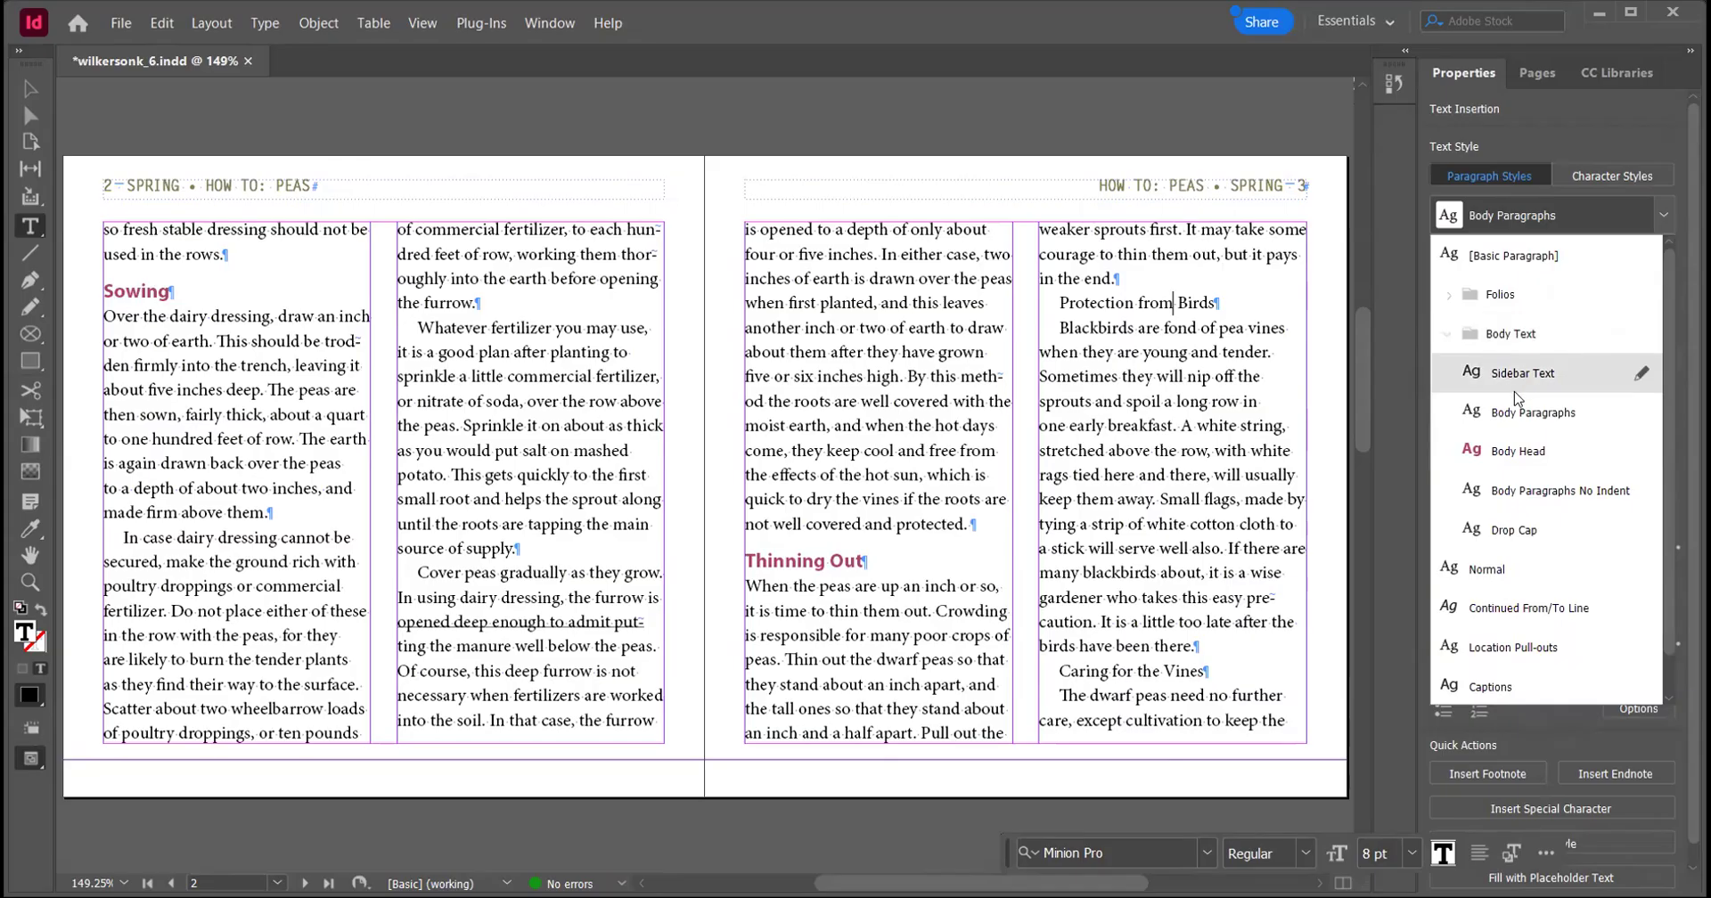
pyautogui.click(1508, 454)
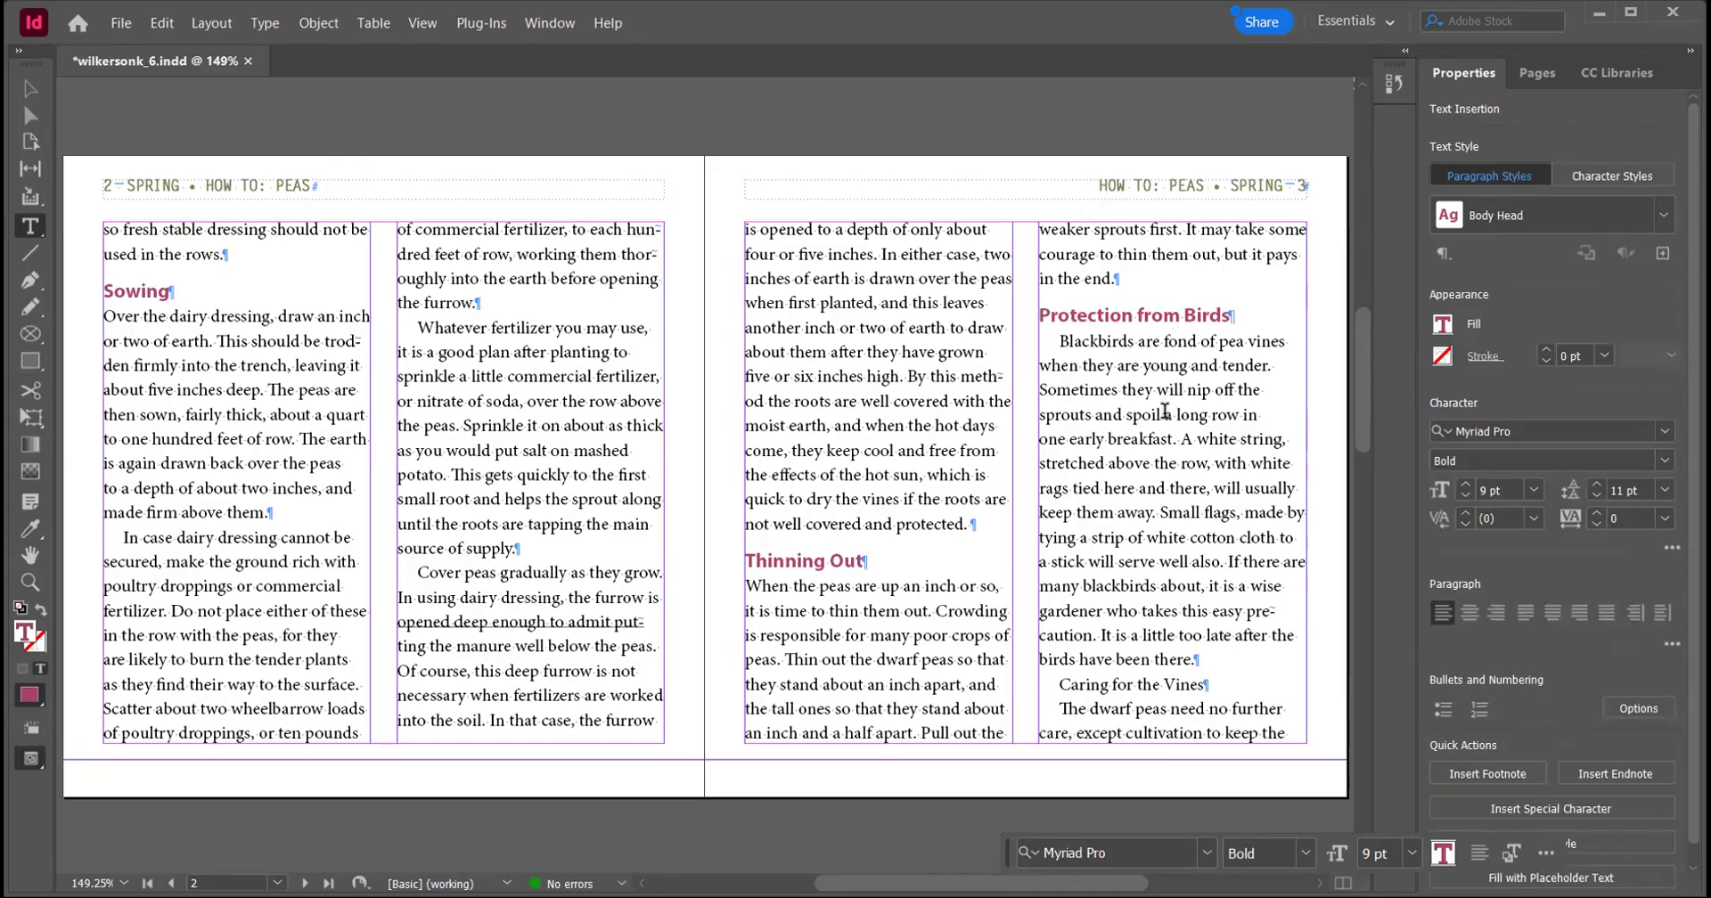
pyautogui.click(1165, 411)
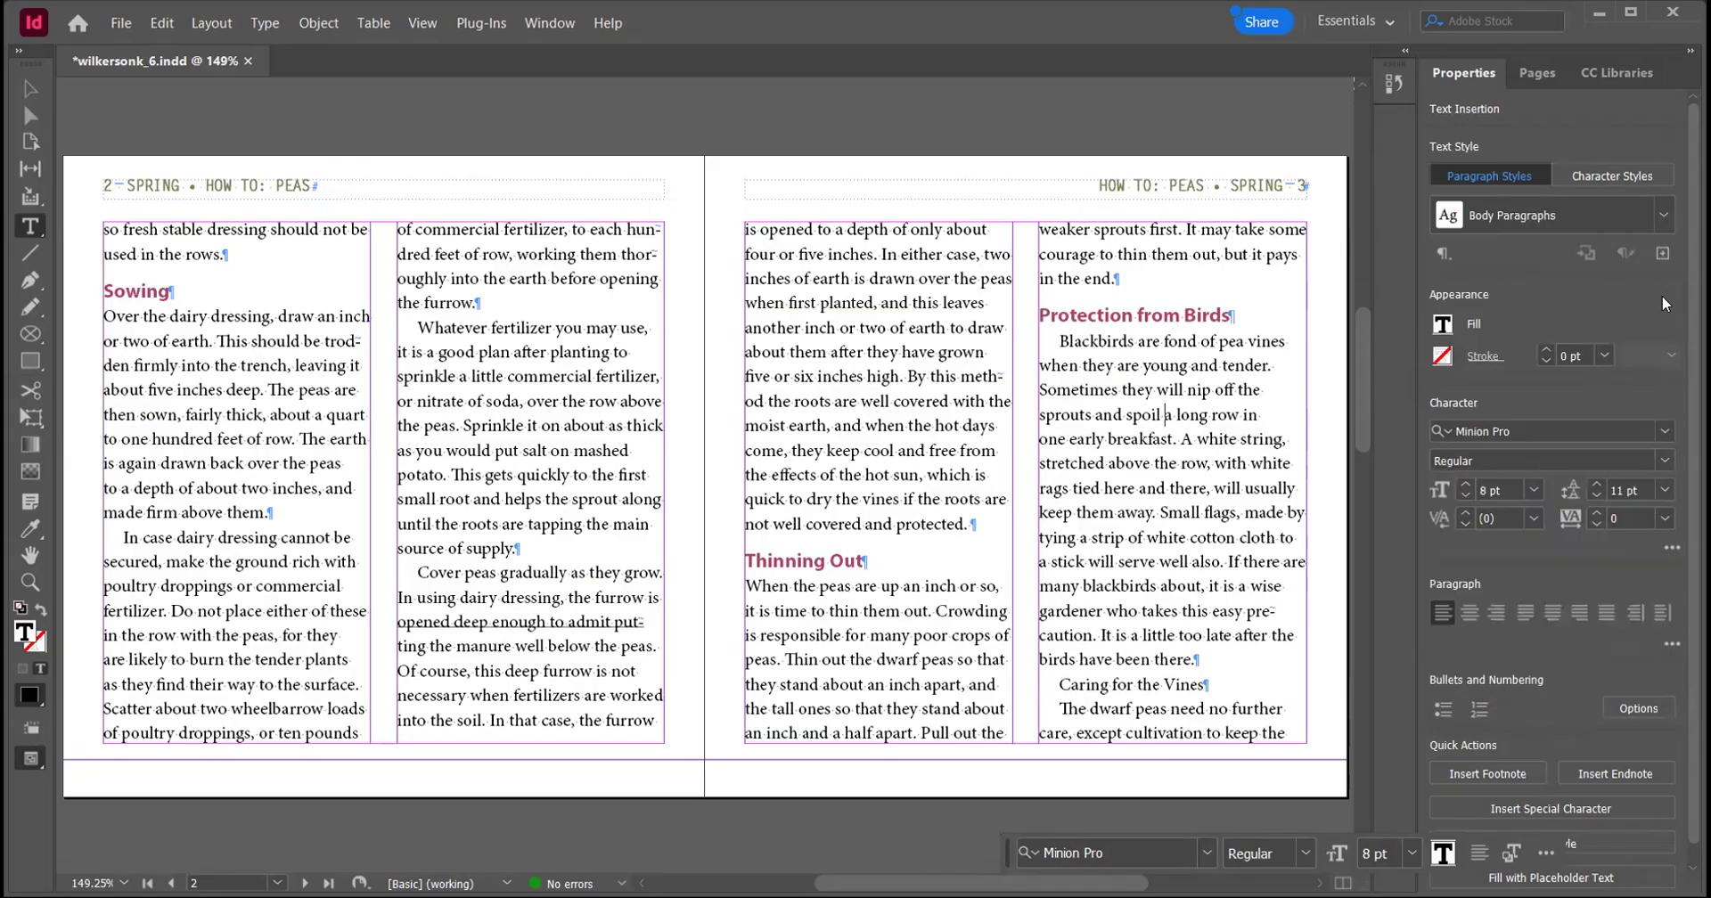
pyautogui.click(1664, 215)
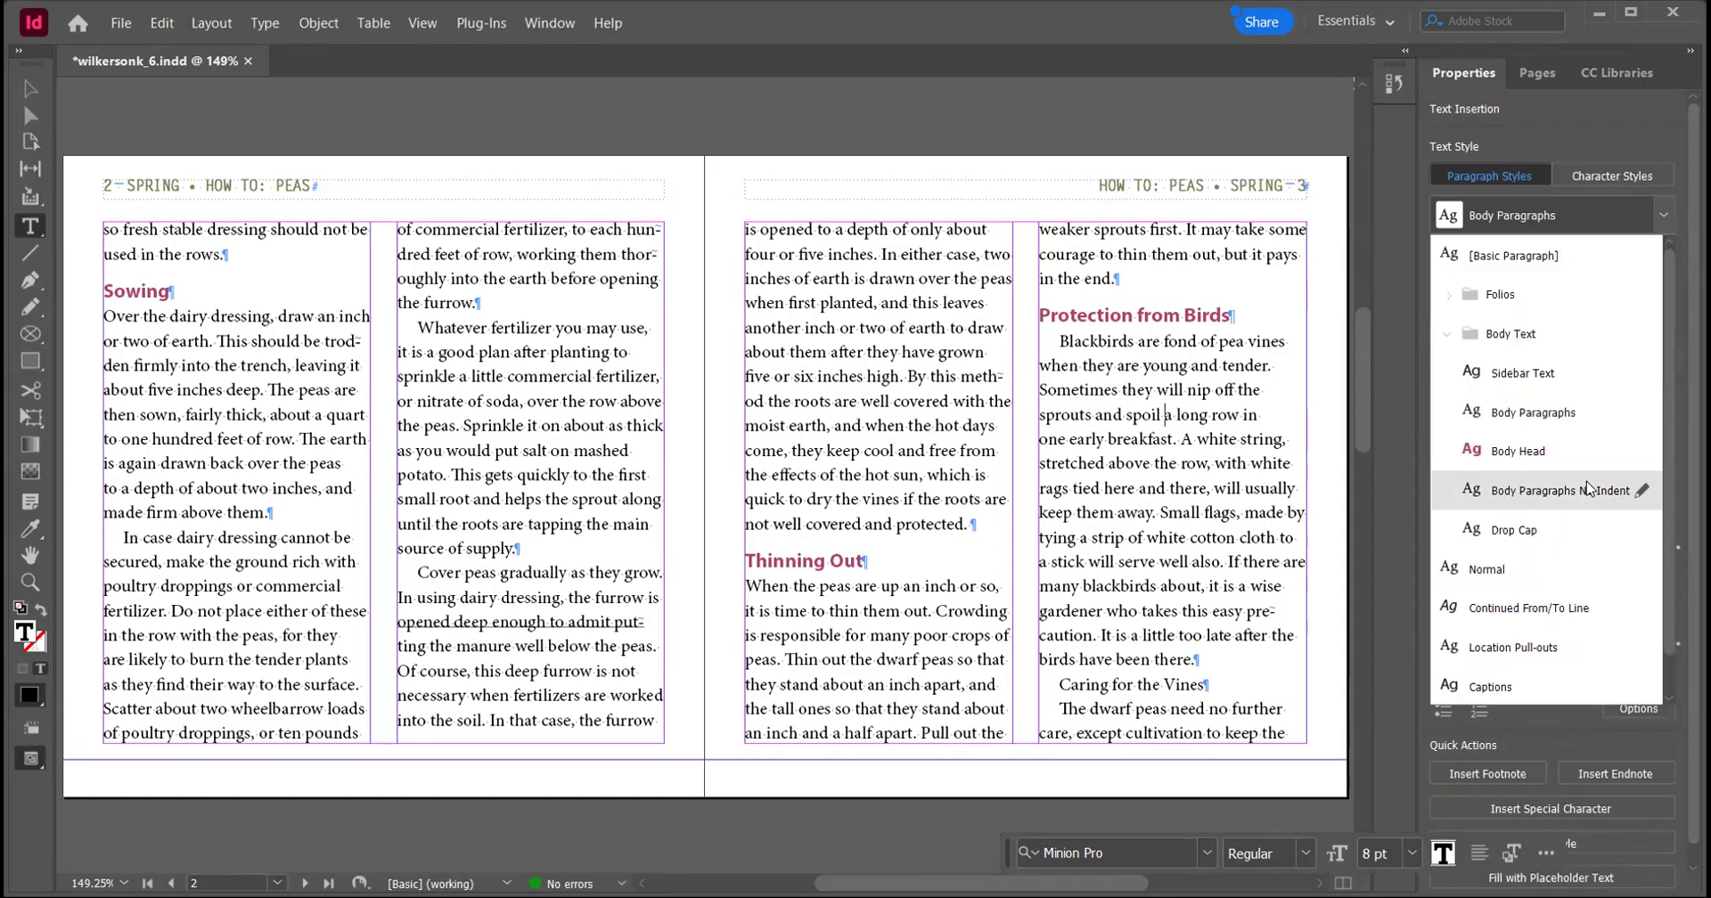
pyautogui.click(1582, 490)
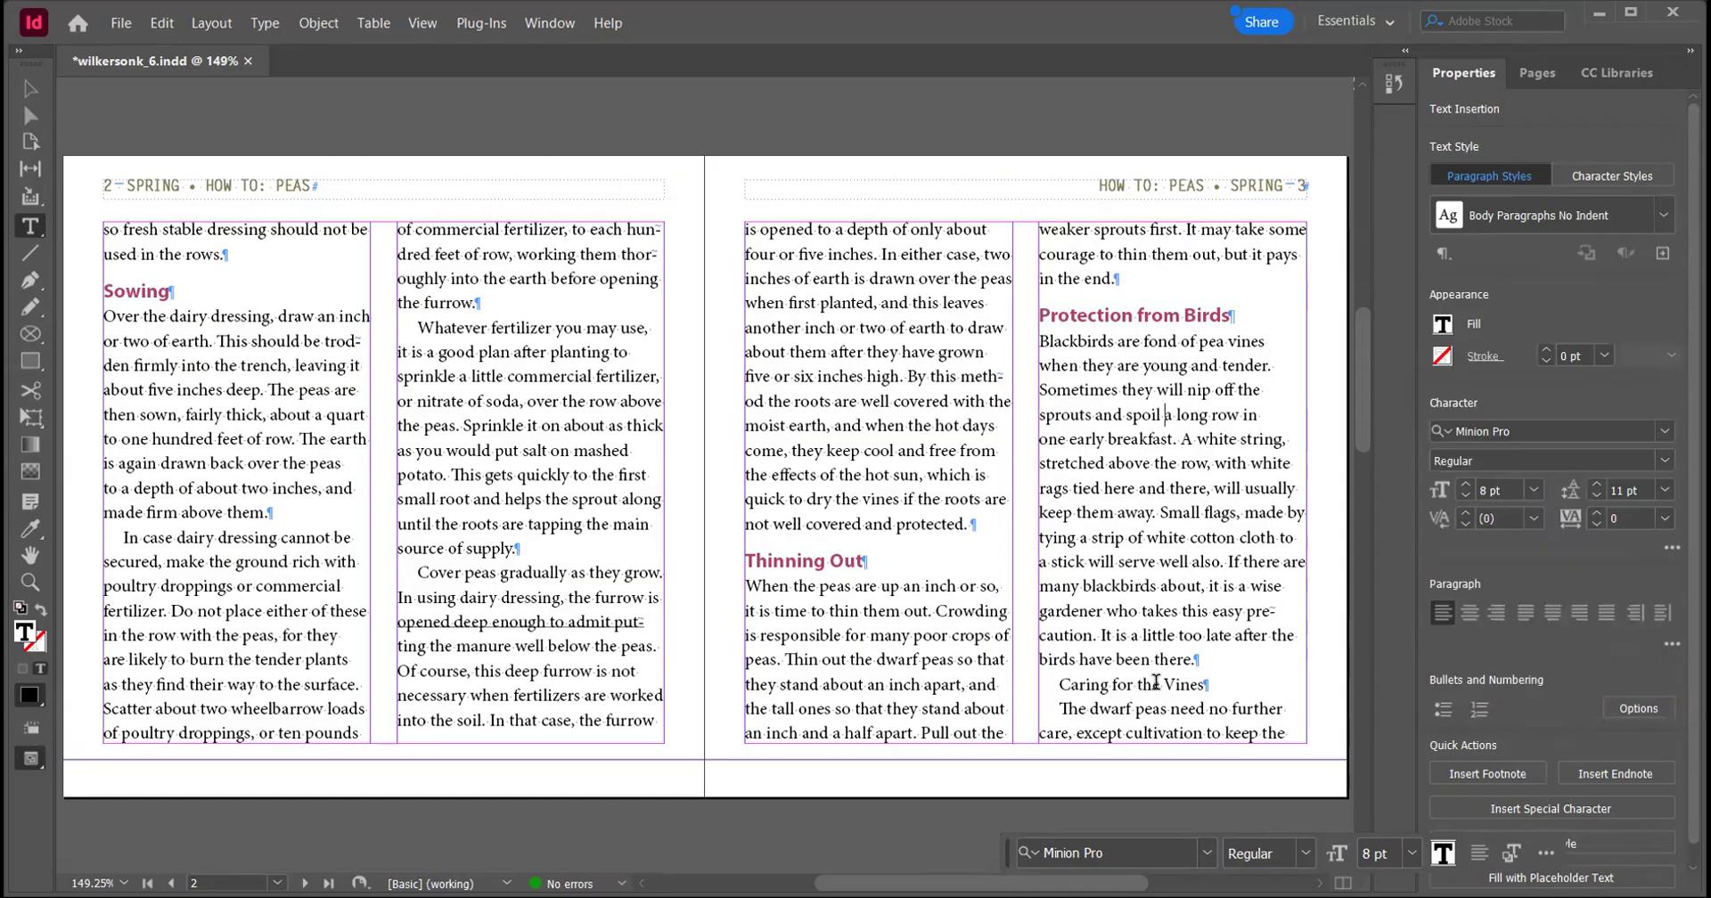
# Style the Caring for the Vines heading as Body Head and the paragraph that follows it as Body Paragraphs No Indent
pyautogui.click(1156, 682)
pyautogui.click(1664, 216)
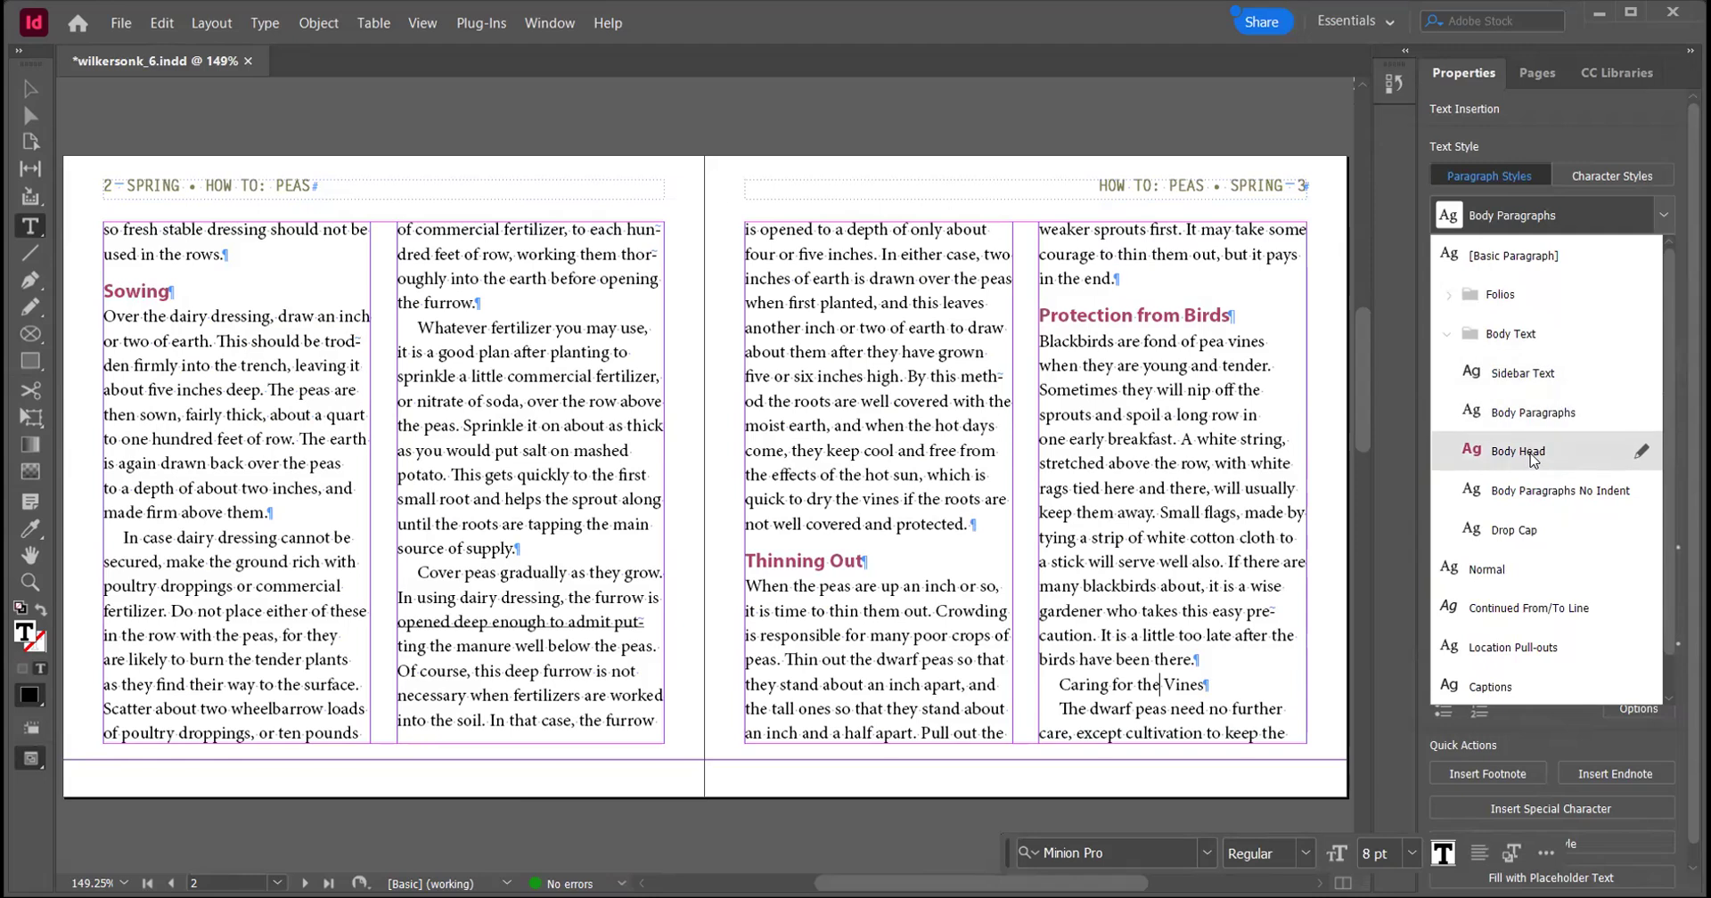
pyautogui.click(1533, 455)
pyautogui.click(1203, 724)
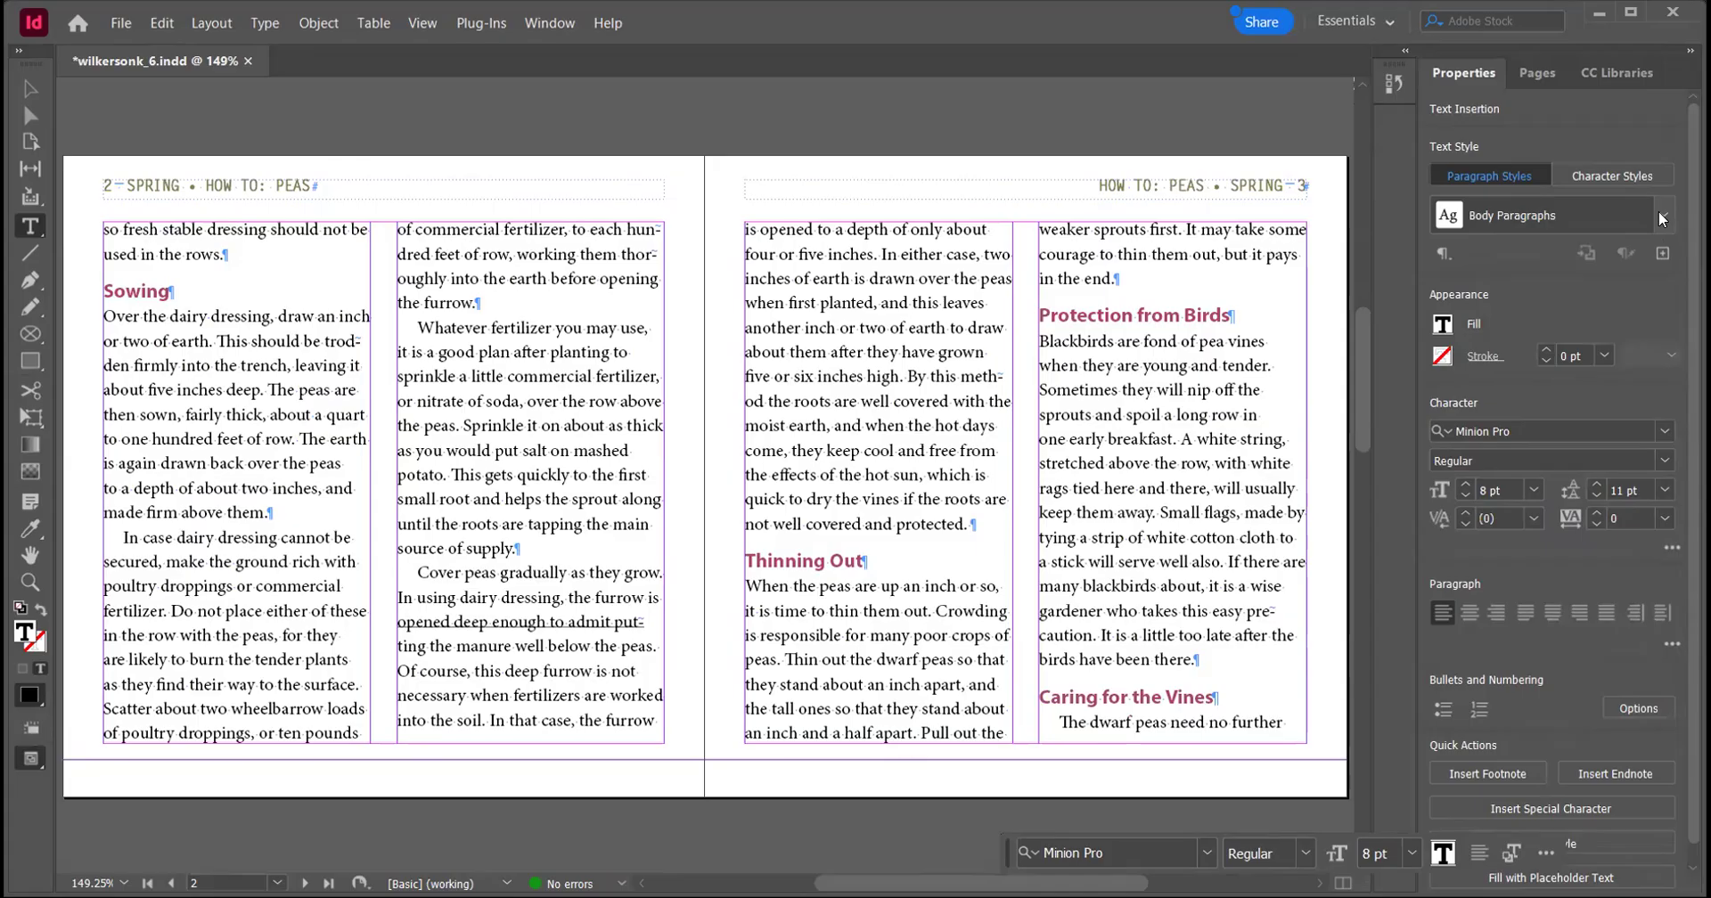
pyautogui.click(1662, 216)
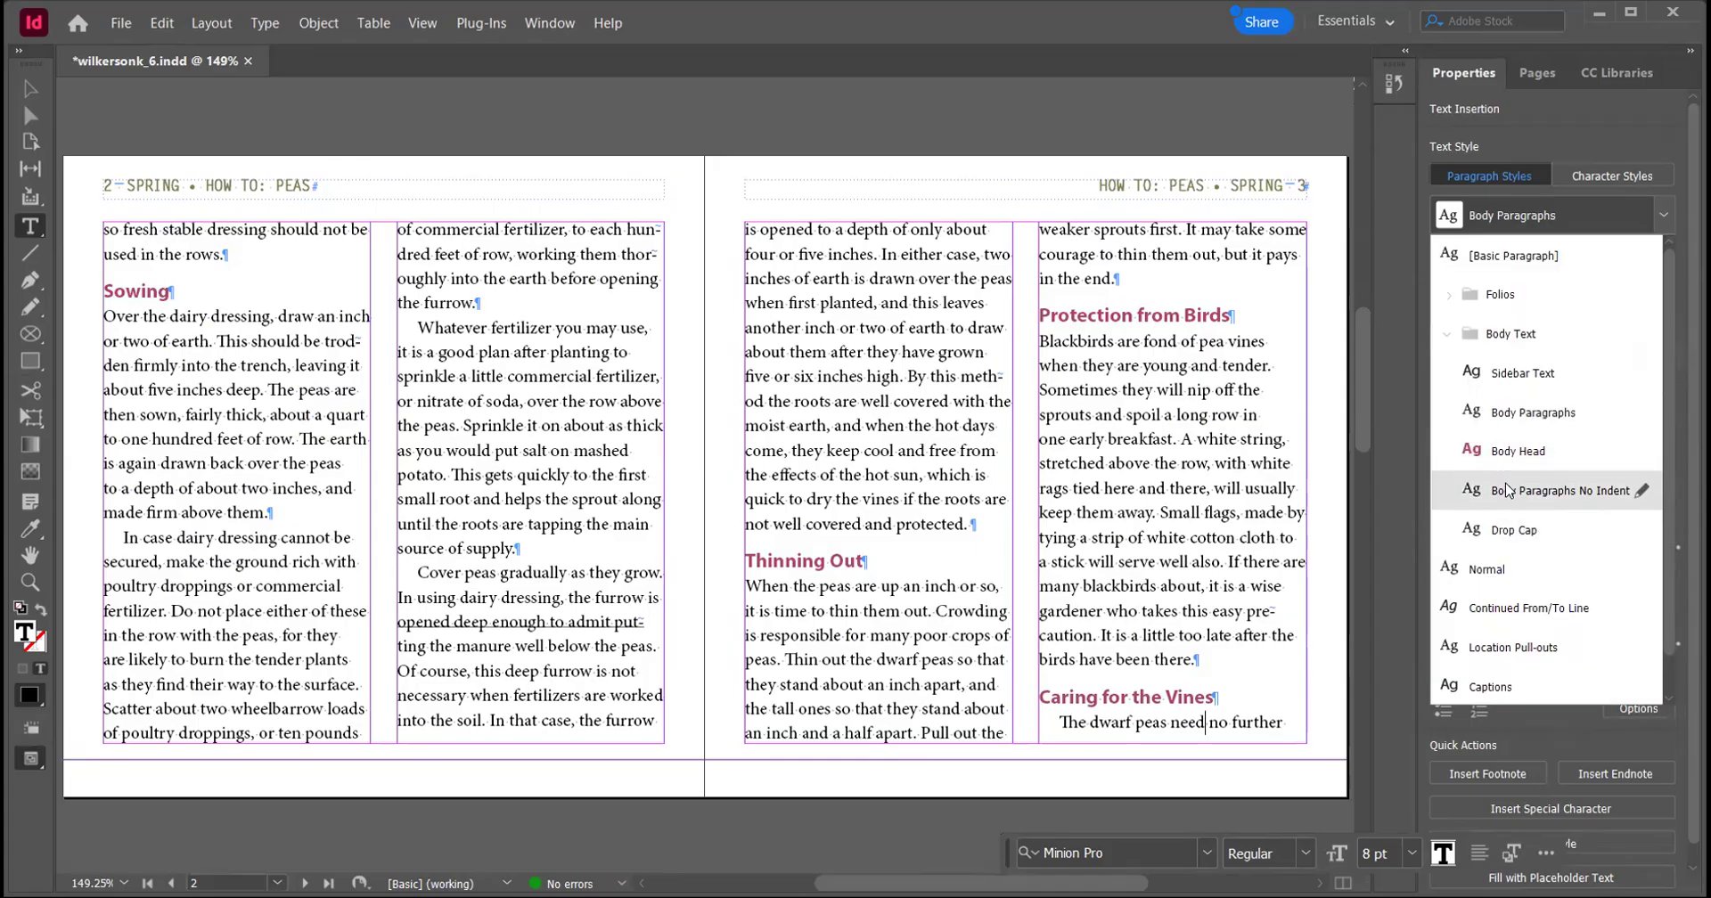
pyautogui.click(1505, 490)
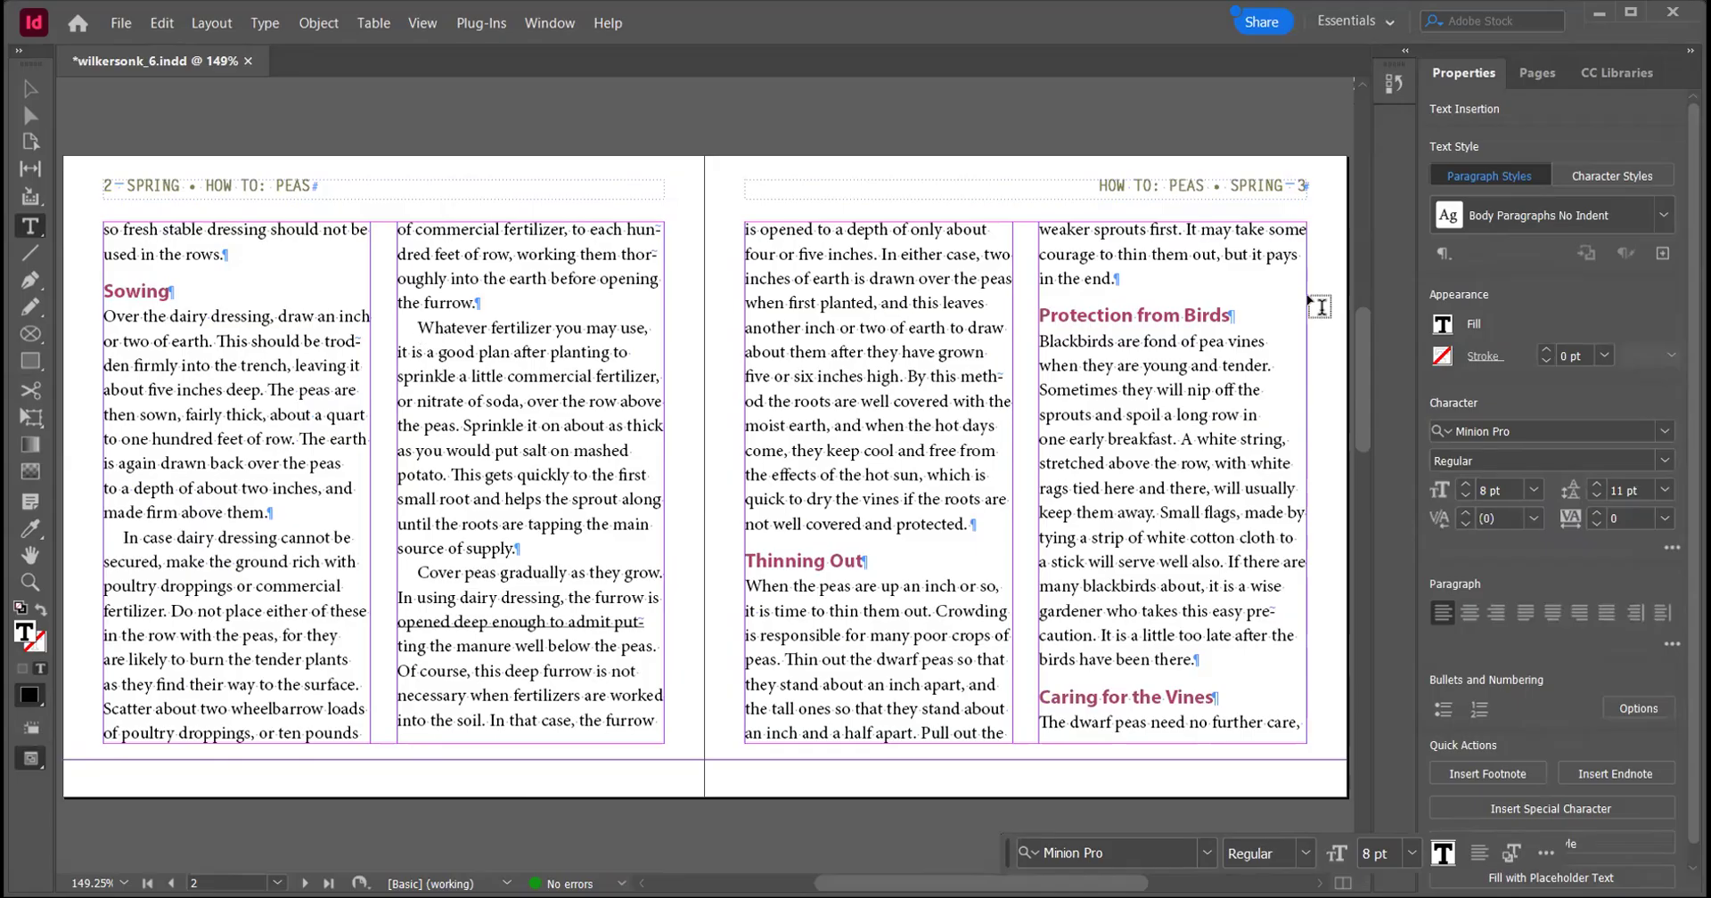
# On page 4, apply Body Head to the Picking Peas heading and Body Paragraphs No Indent to the paragraph below it
pyautogui.scroll(-3, 1368, 383)
pyautogui.scroll(-10, 1370, 445)
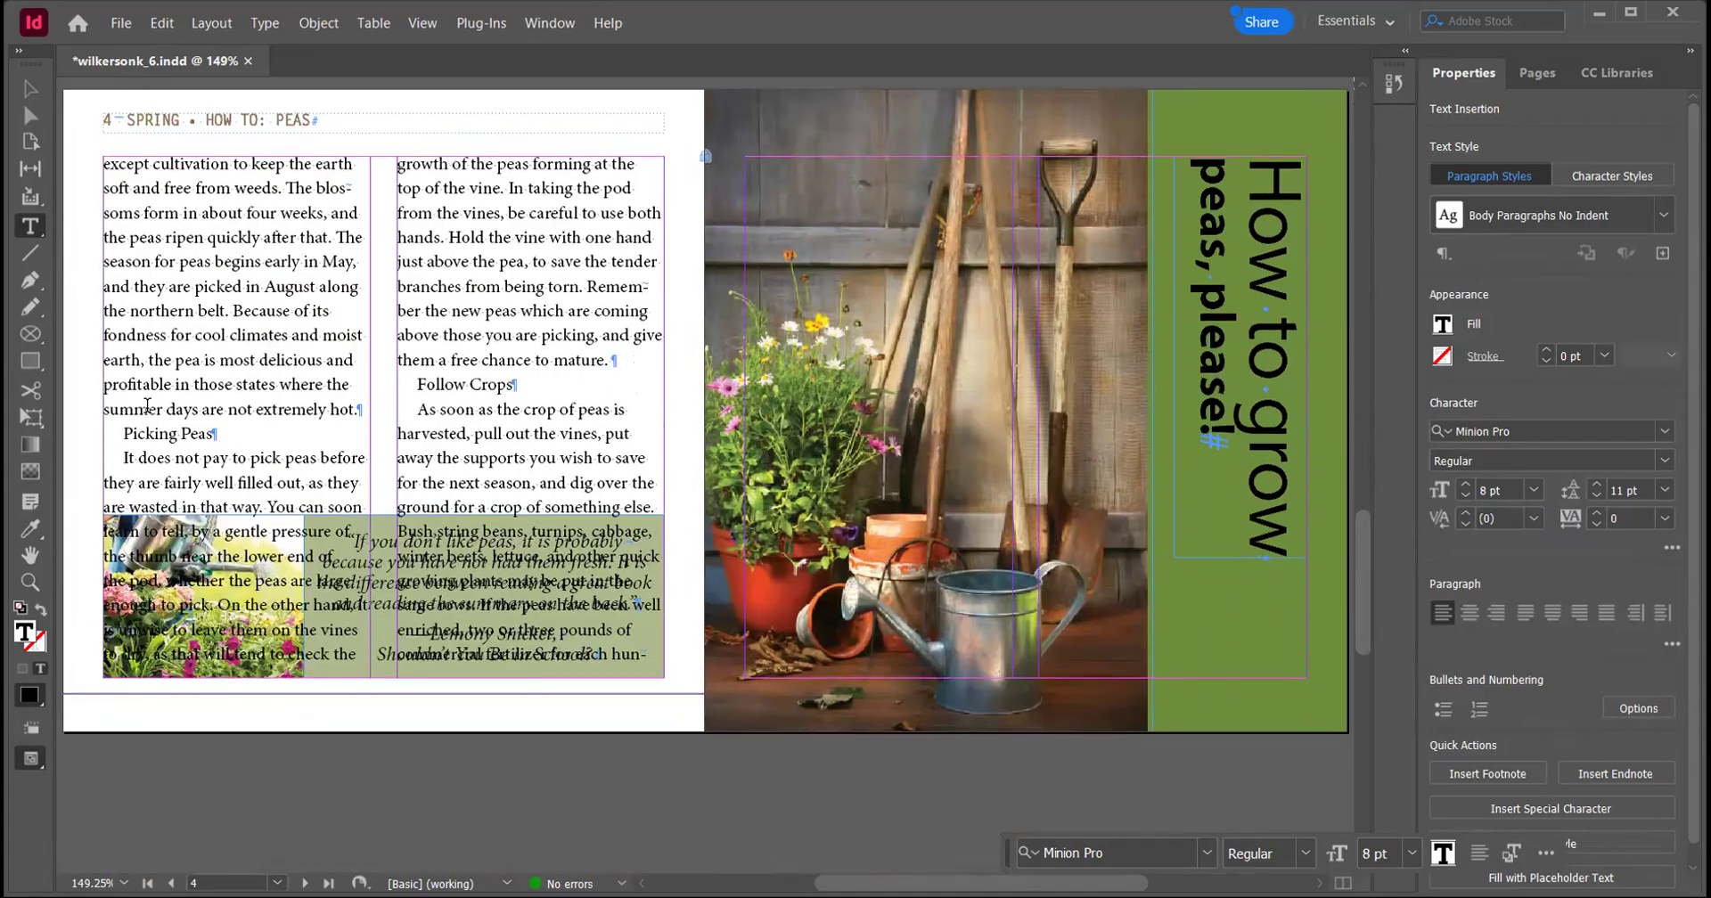
pyautogui.click(167, 435)
pyautogui.click(1666, 217)
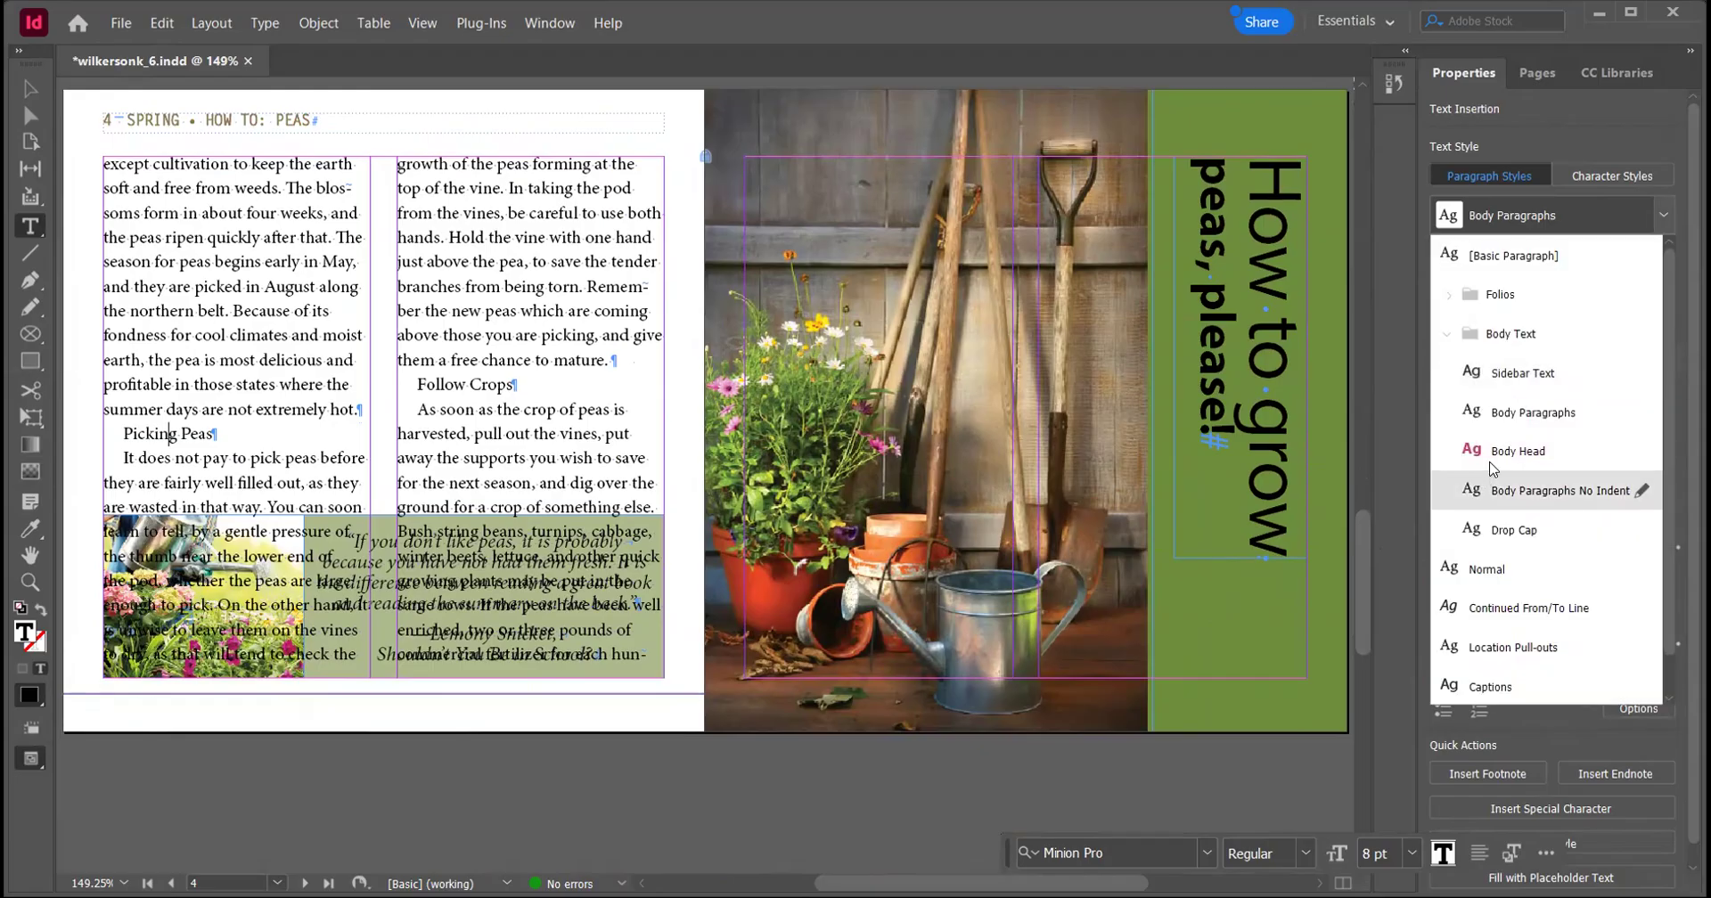
pyautogui.click(1500, 454)
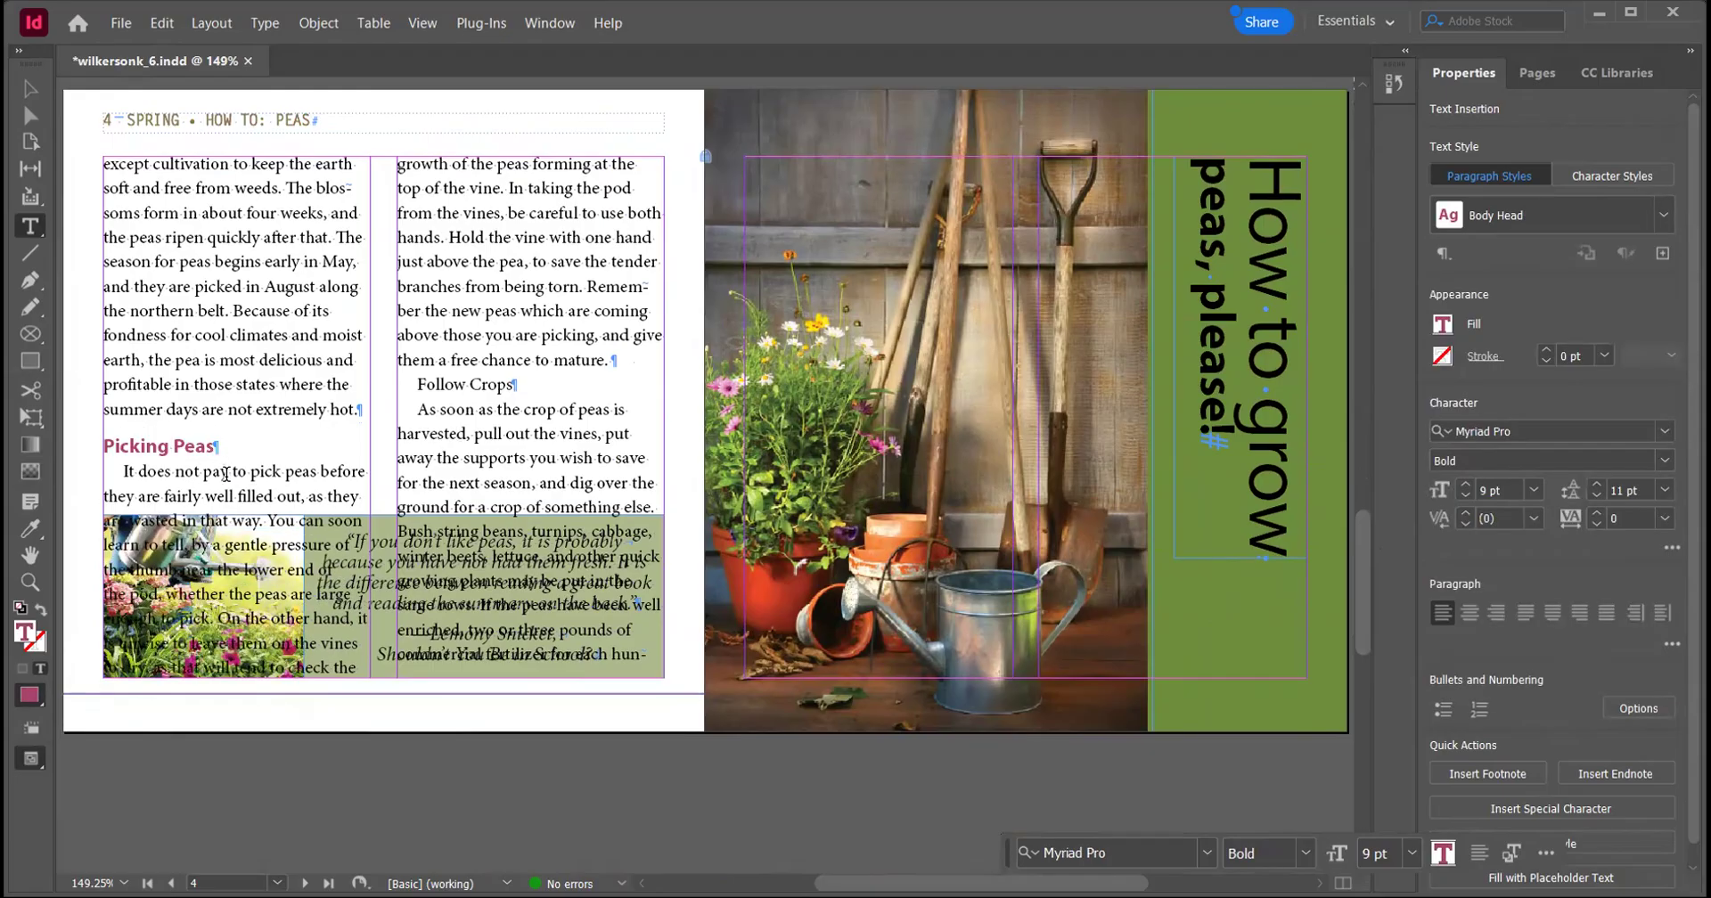
pyautogui.click(226, 475)
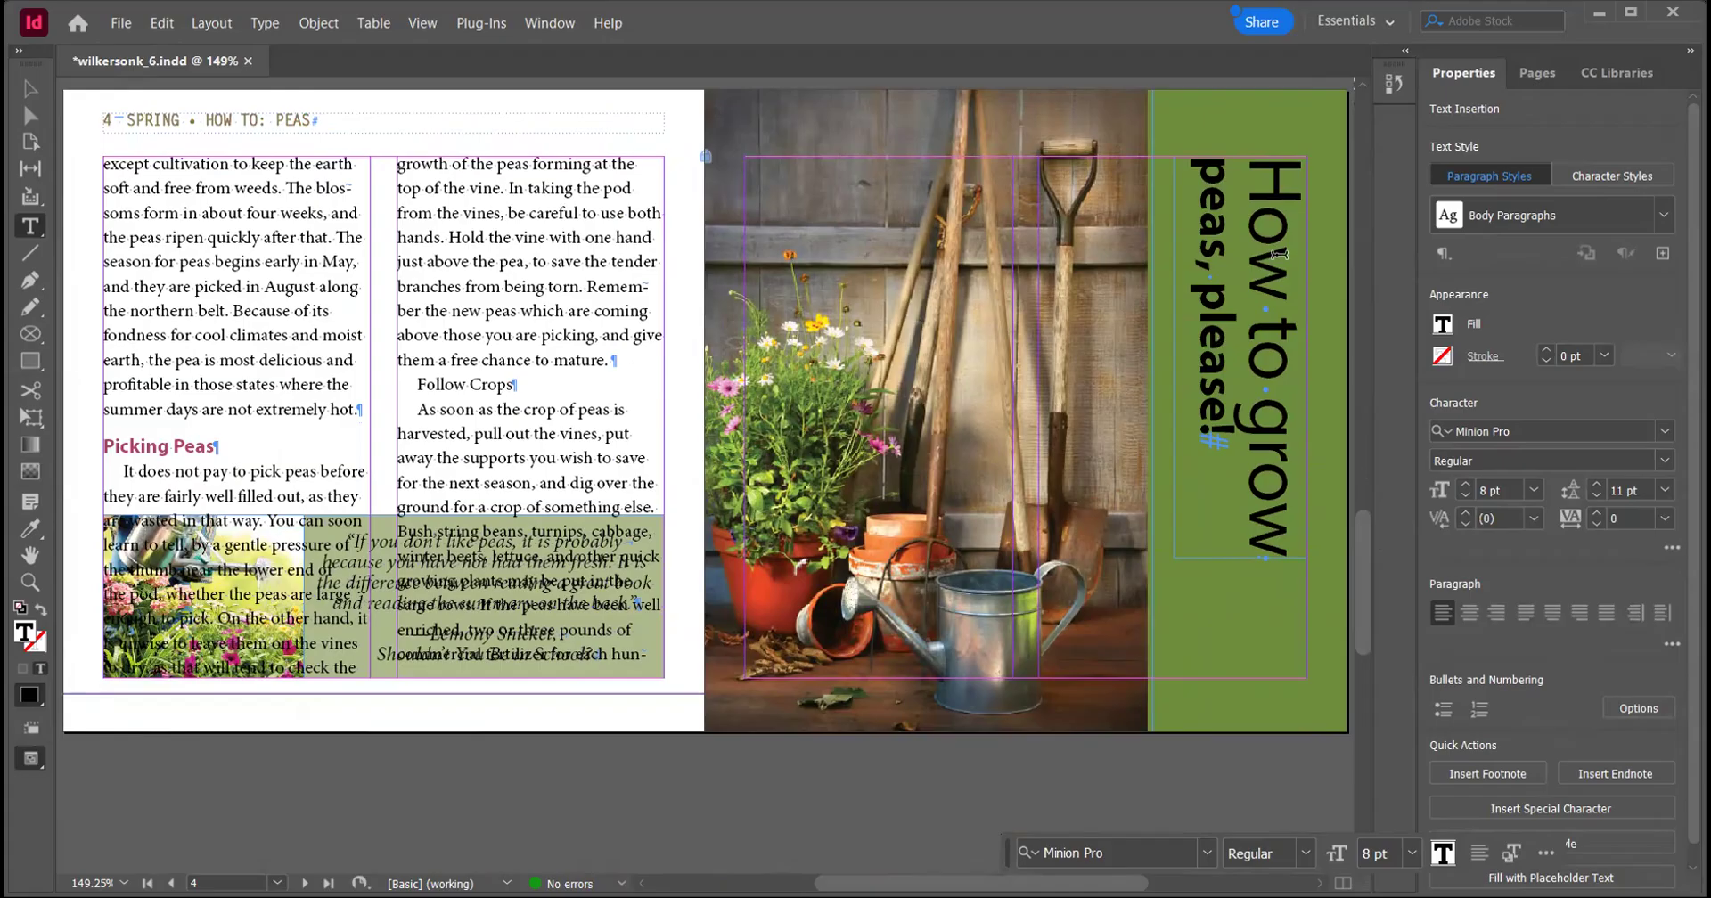
pyautogui.click(1663, 215)
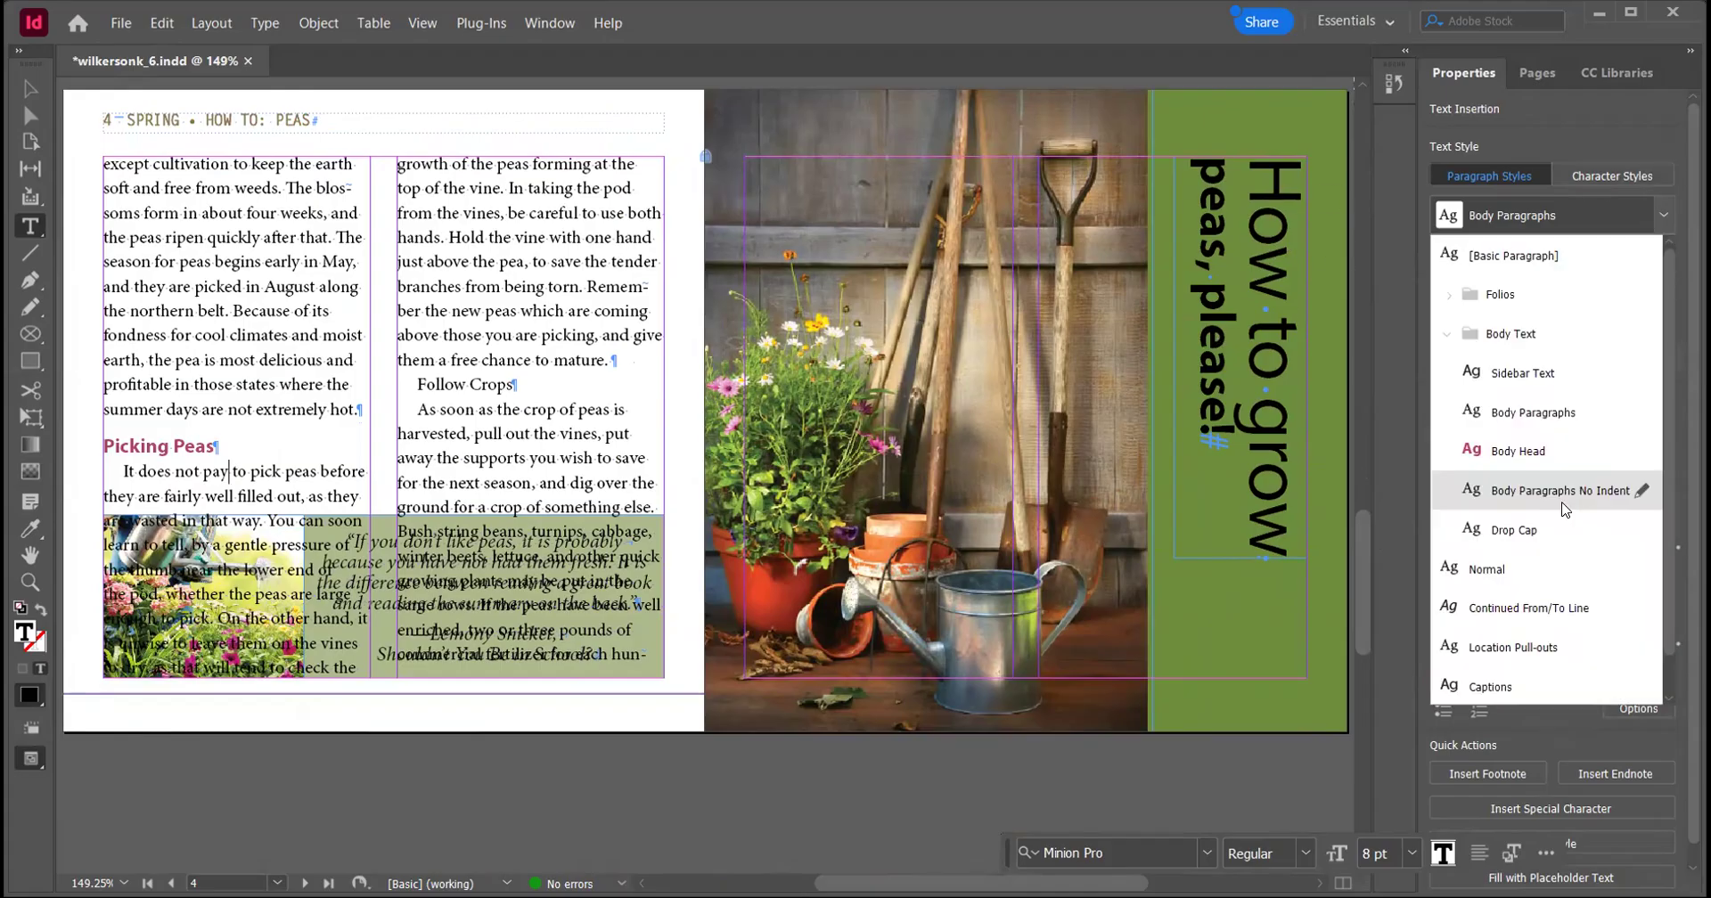
pyautogui.click(1574, 491)
# Apply Body Head to the Follow Crops heading and Body Paragraphs No Indent to the paragraph below it
pyautogui.click(470, 384)
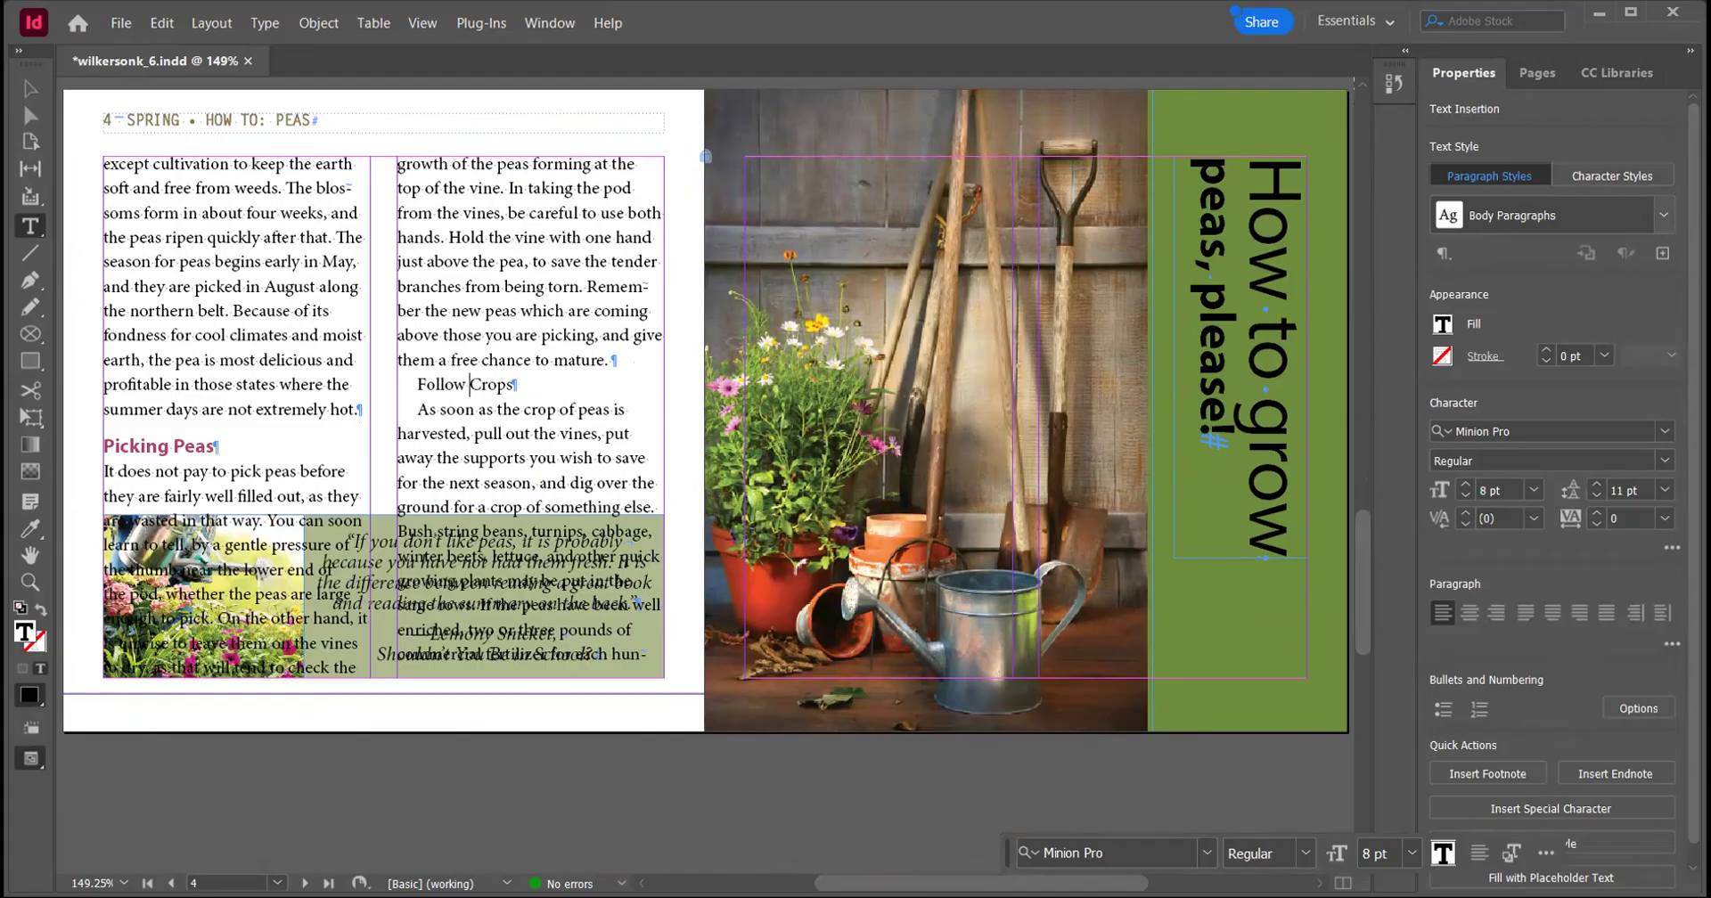
pyautogui.click(1663, 215)
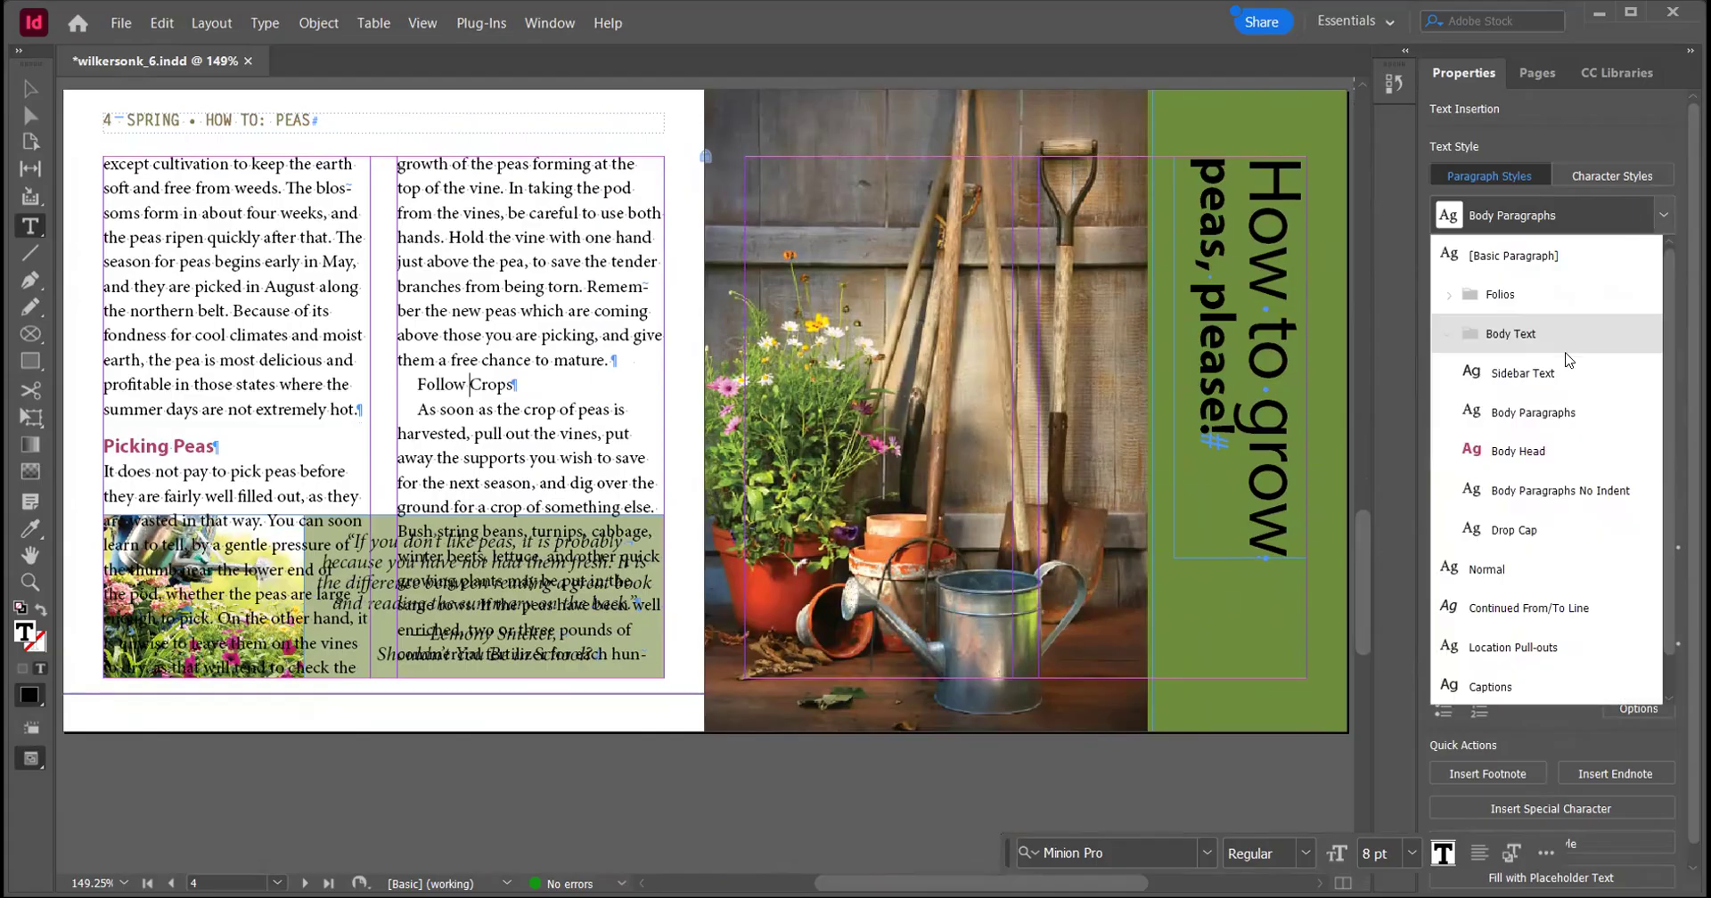
pyautogui.click(1503, 456)
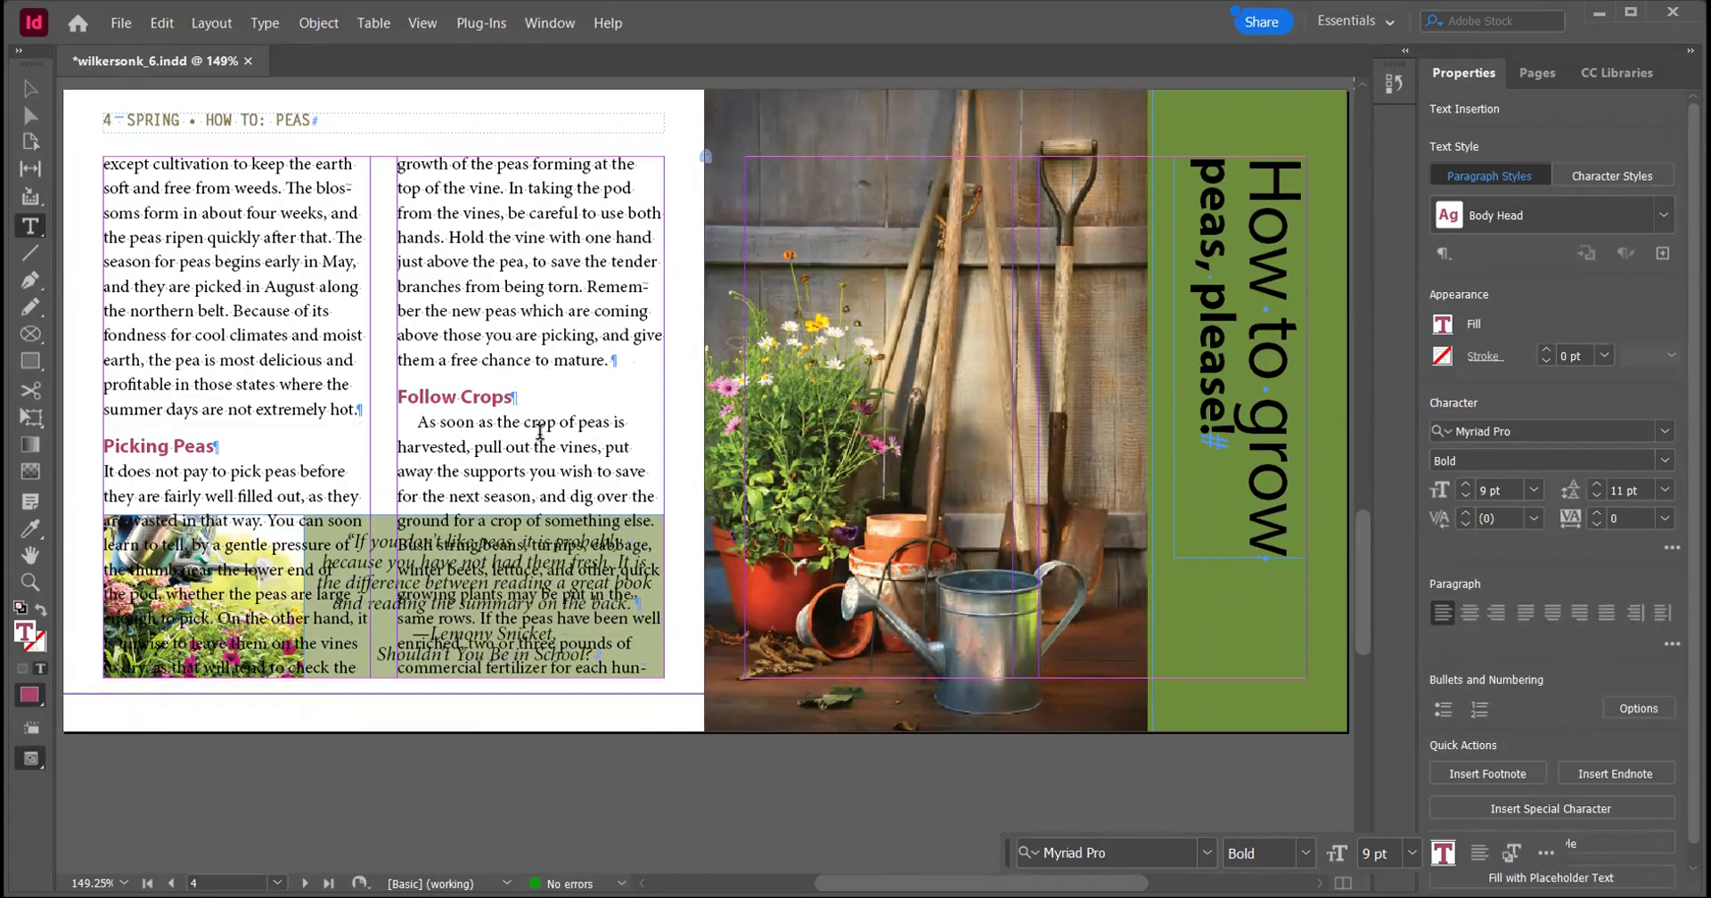
pyautogui.click(1661, 214)
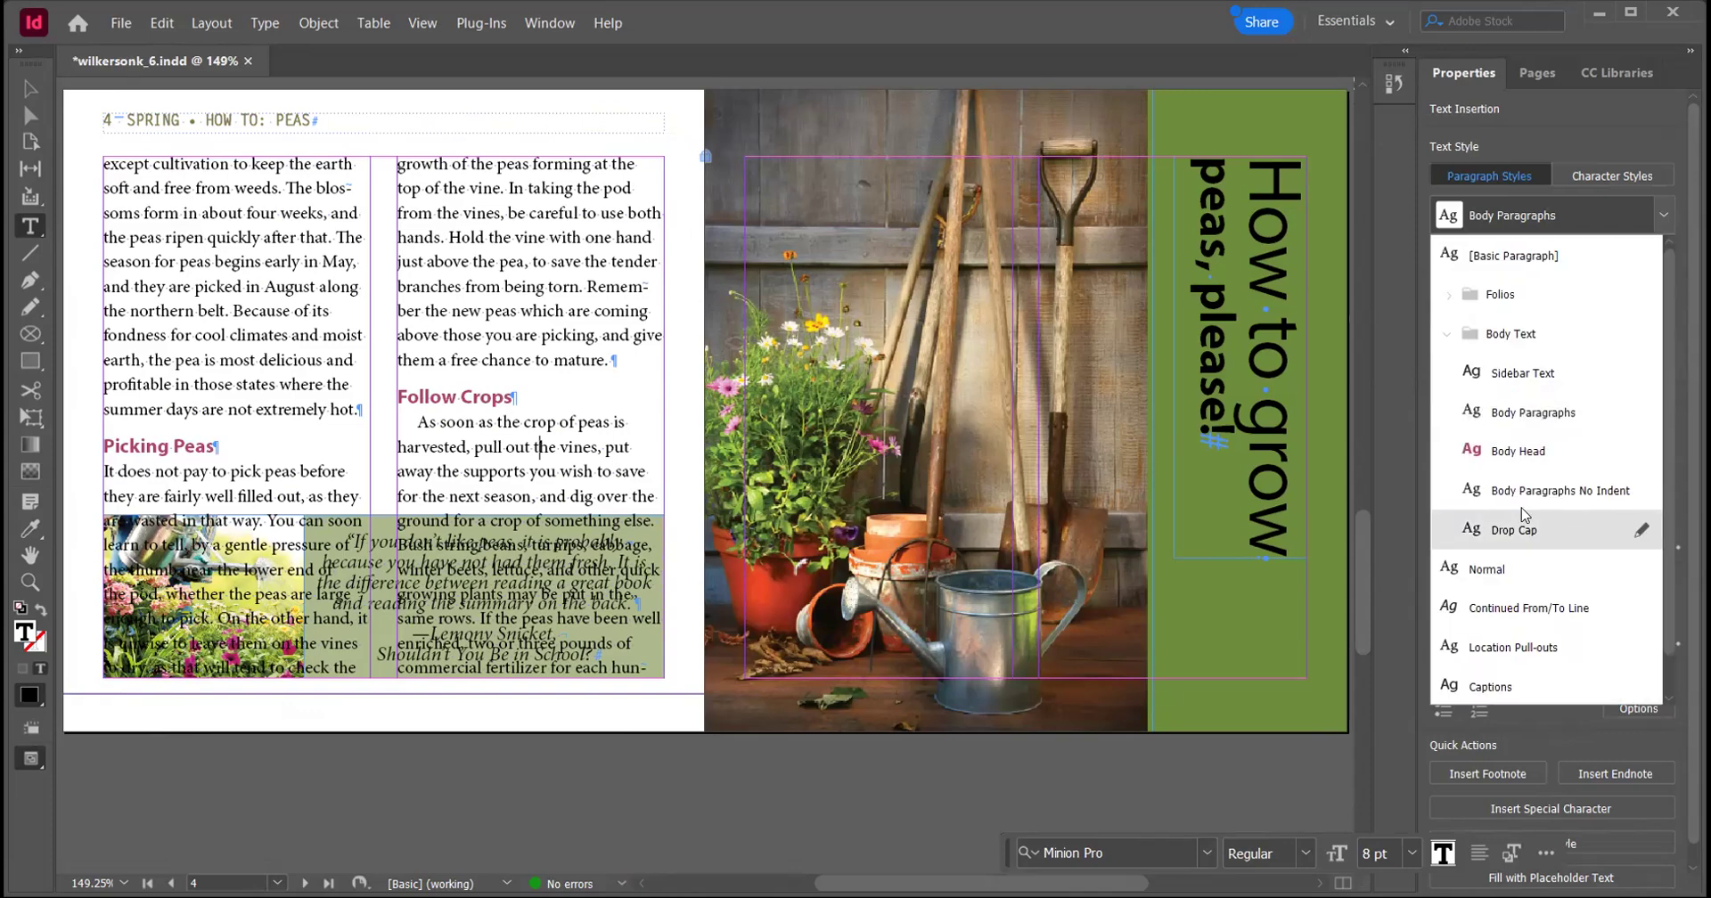
pyautogui.click(1539, 490)
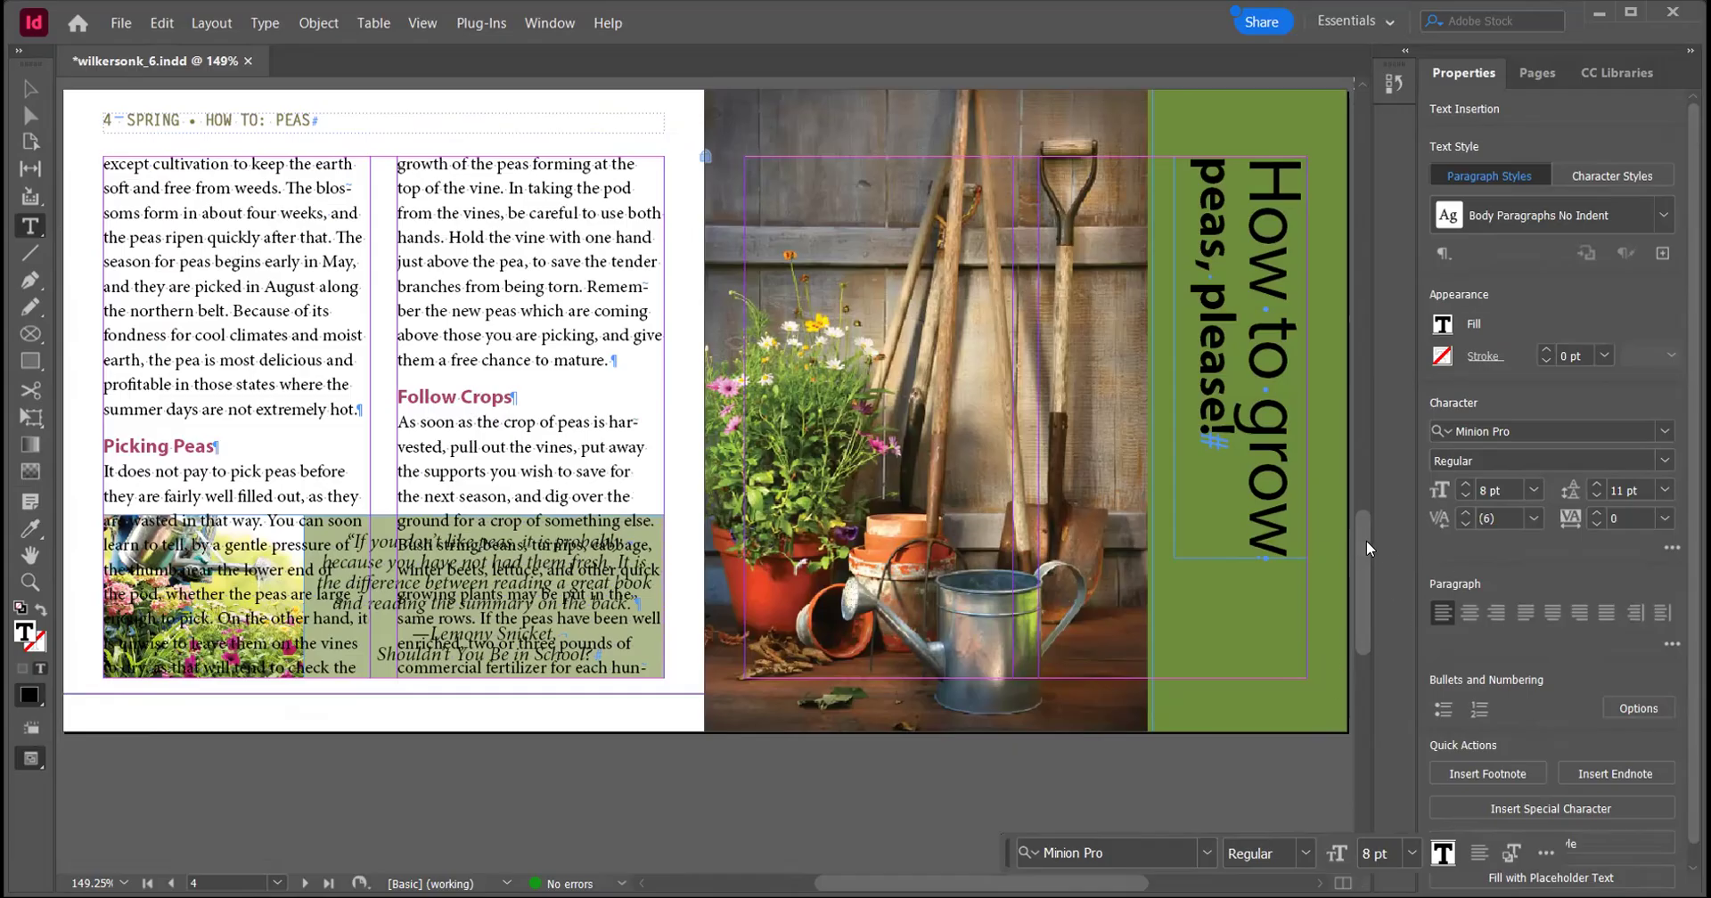
# On page 4, shorten both body text frames to about 2.2 in high so they end just above the photo and green quote box
pyautogui.scroll(-2, 1366, 540)
pyautogui.moveTo(1370, 690); pyautogui.dragTo(1429, 496)
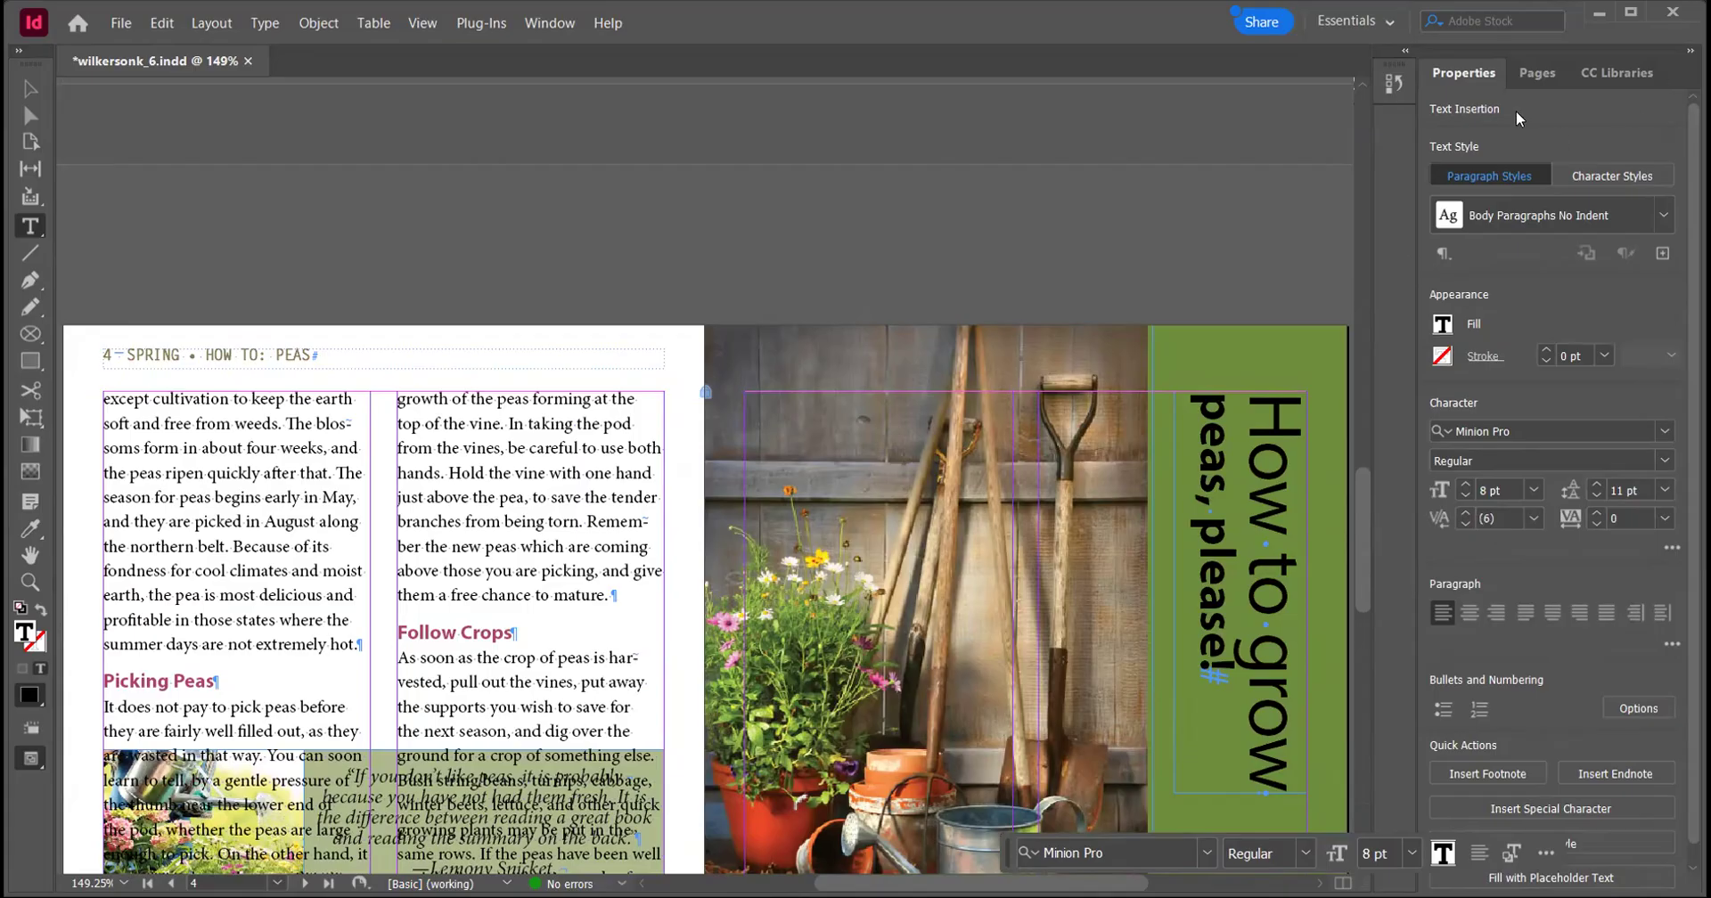
pyautogui.click(1534, 78)
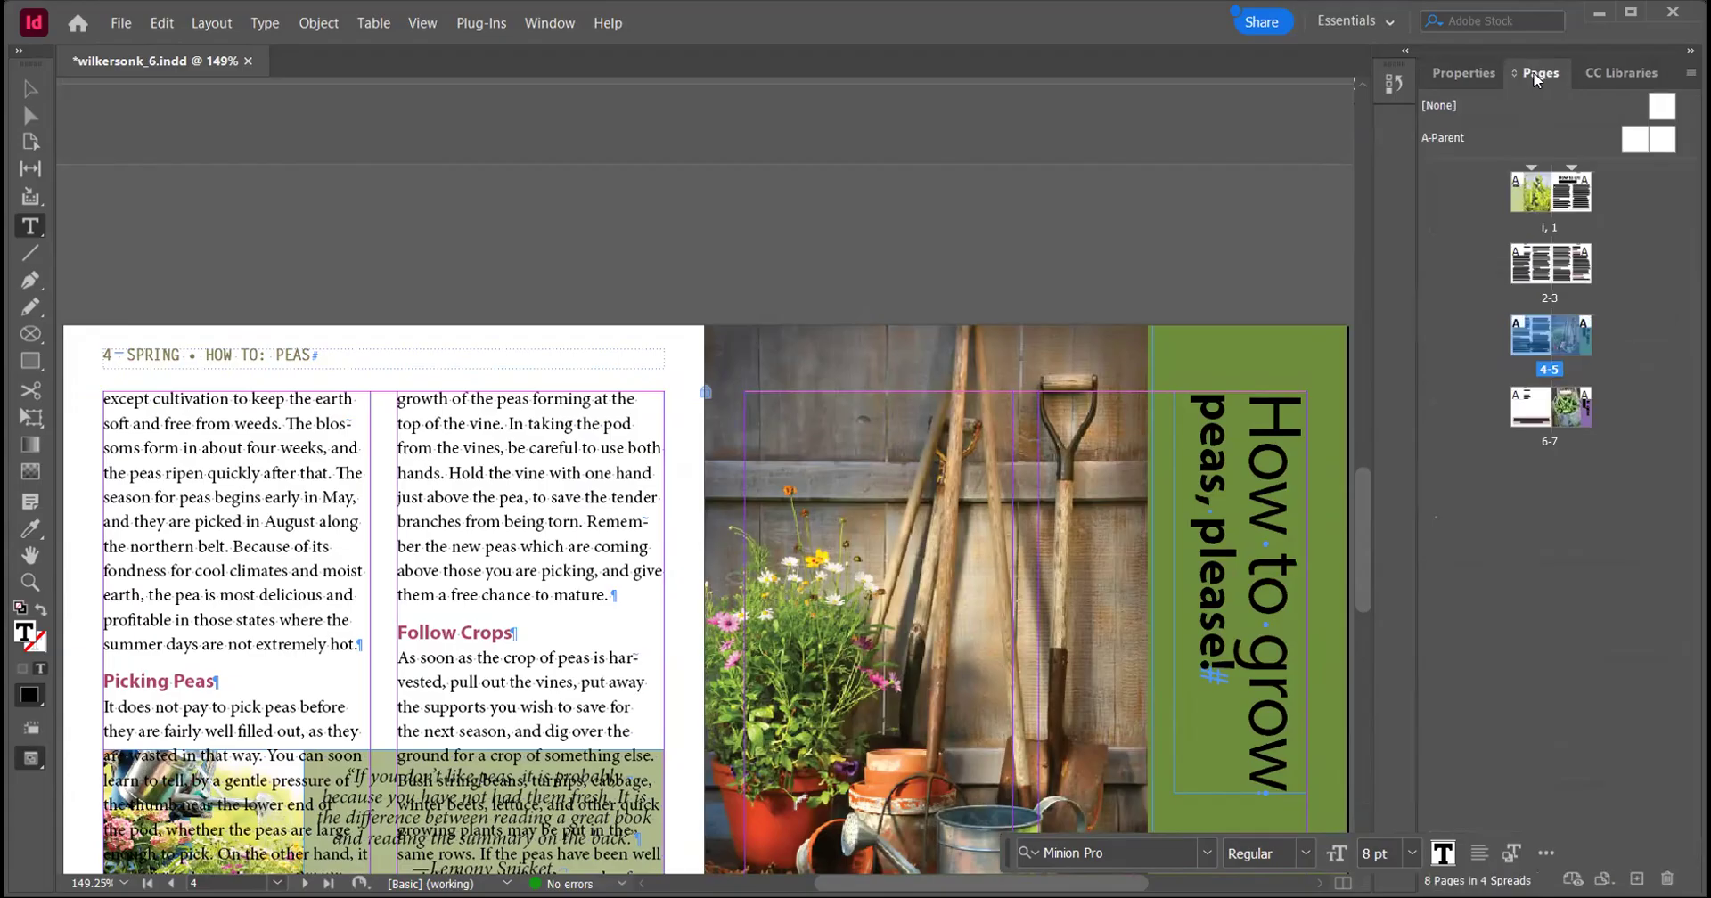
pyautogui.doubleClick(1534, 339)
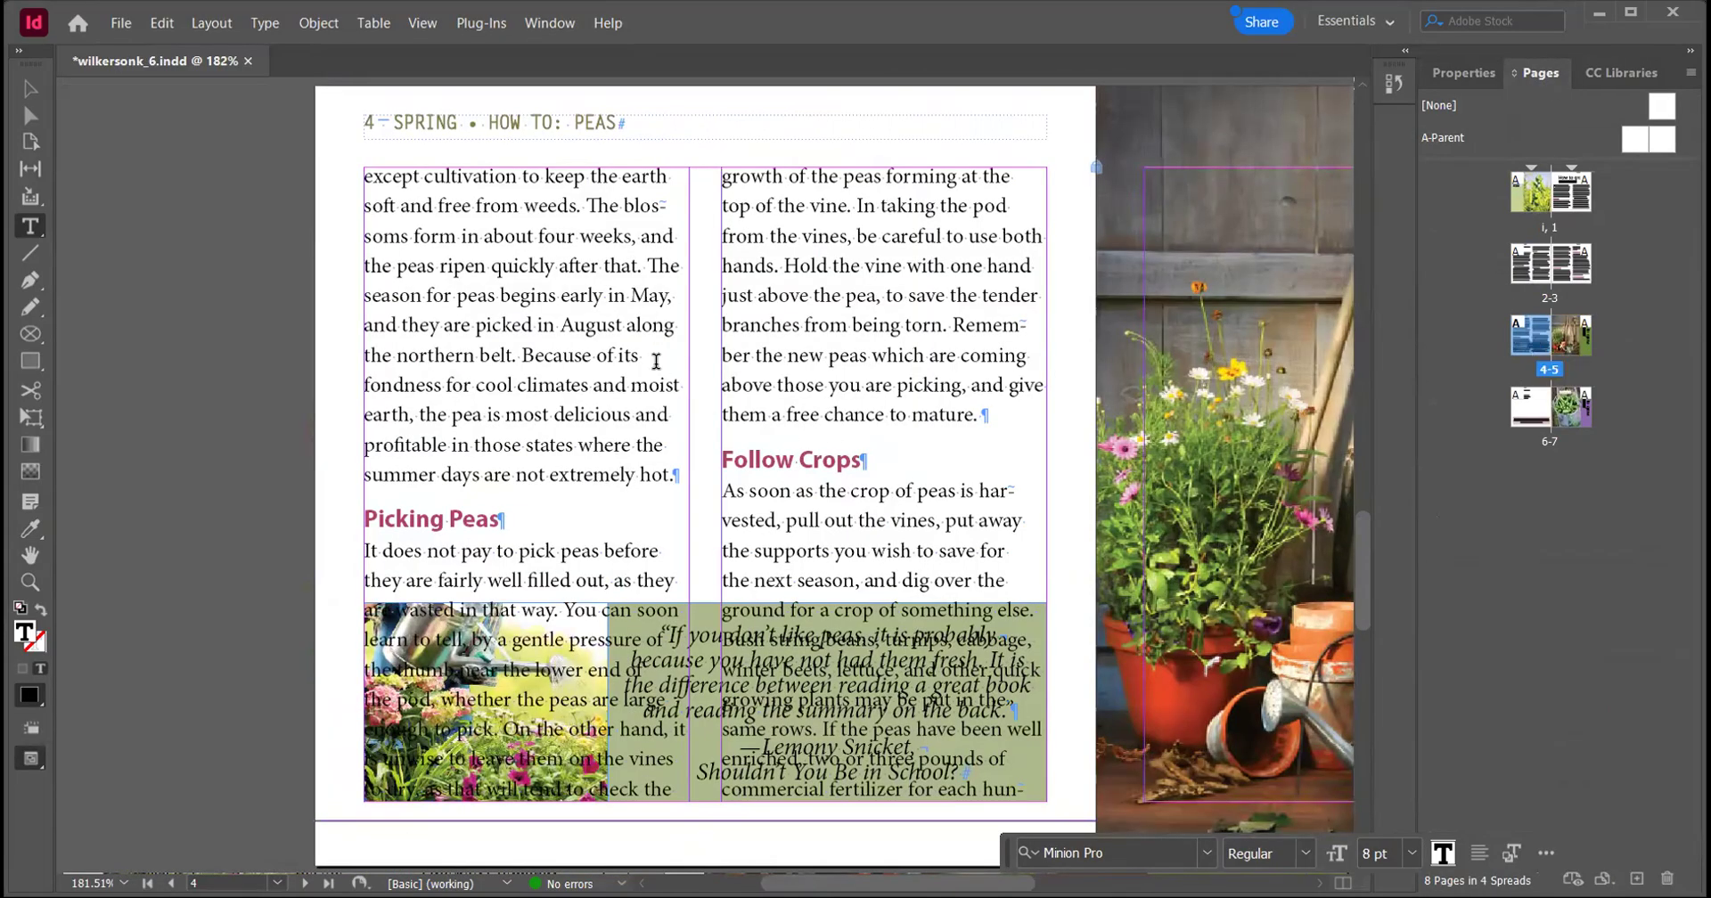
pyautogui.click(30, 89)
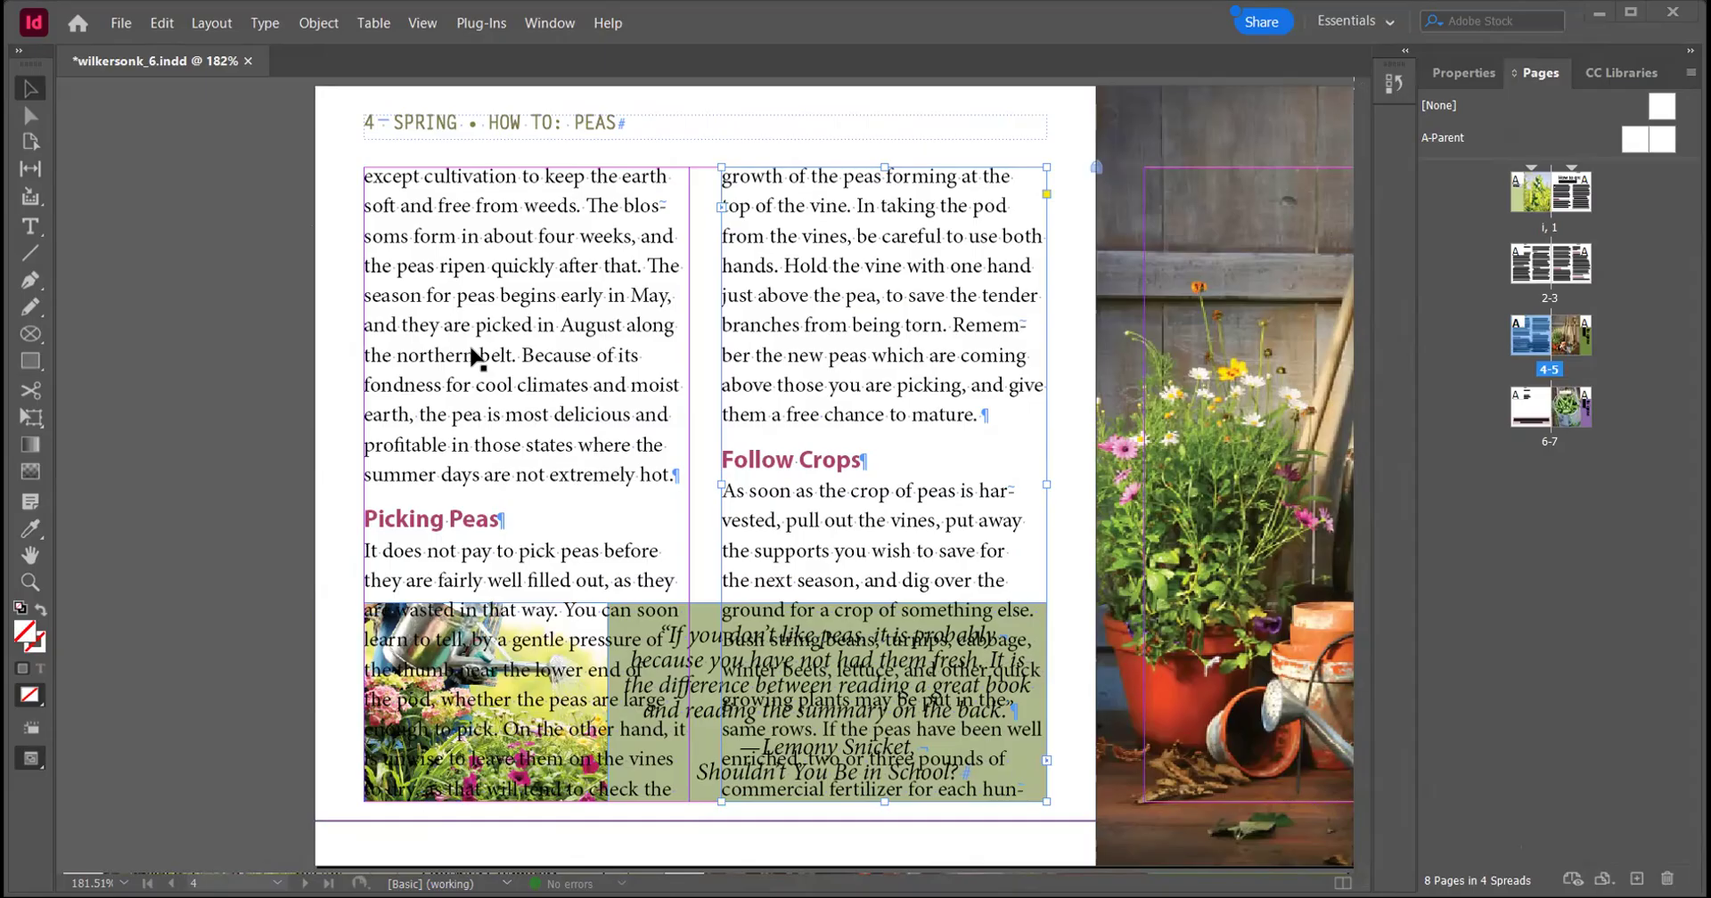
pyautogui.click(476, 358)
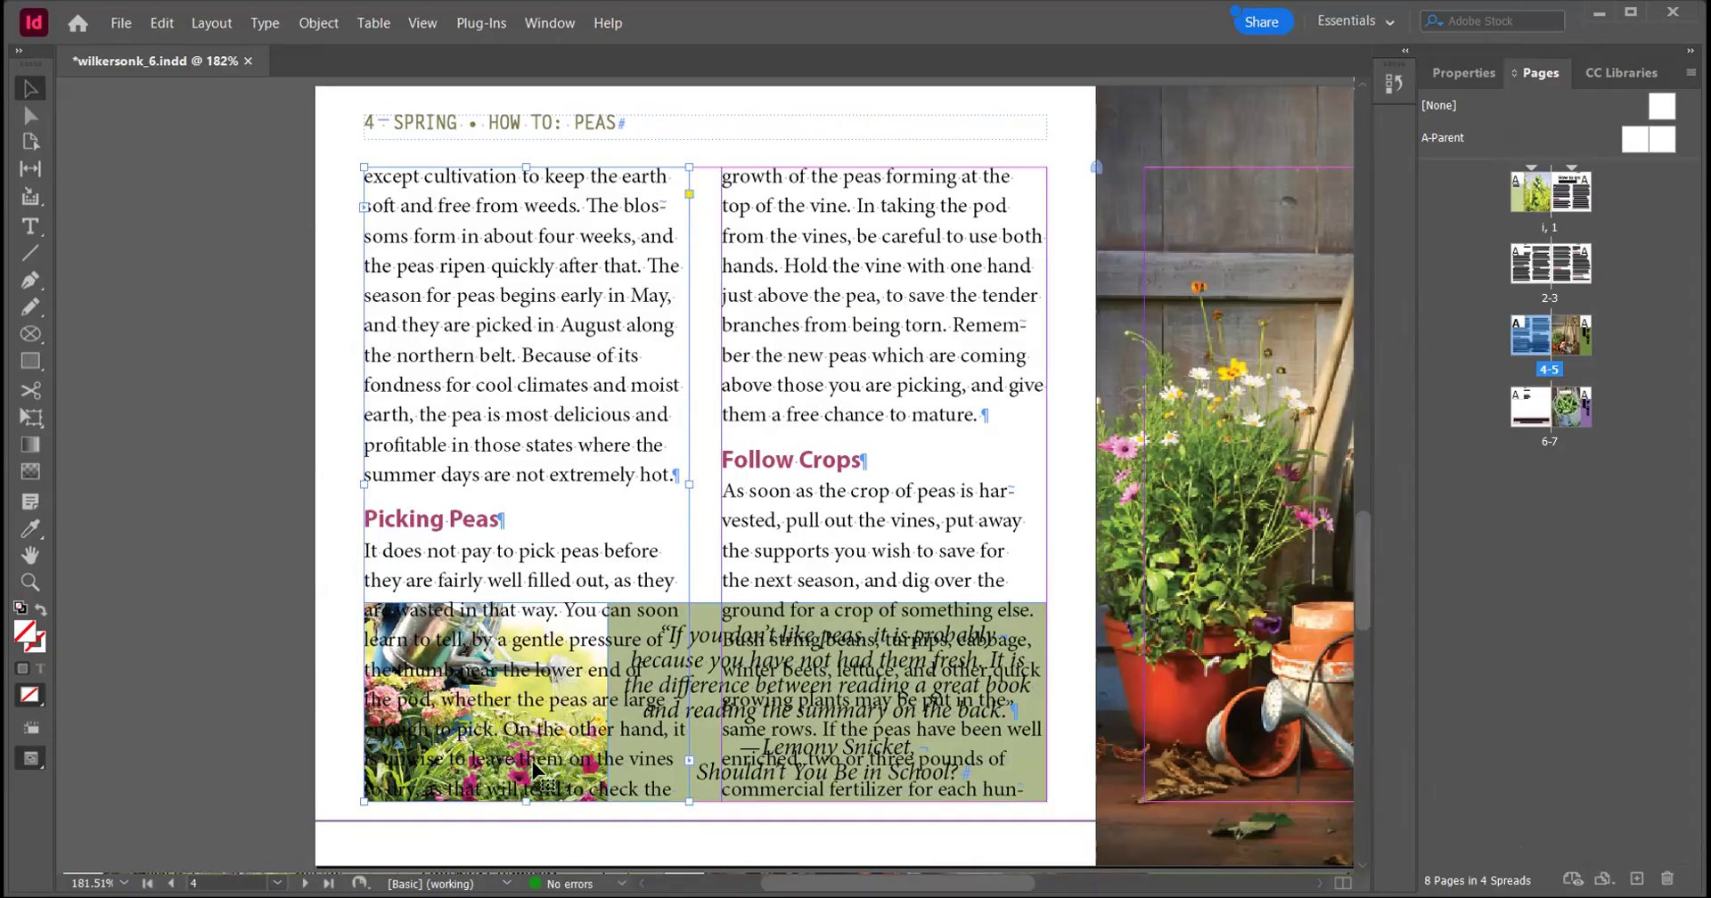
pyautogui.moveTo(524, 801); pyautogui.dragTo(538, 596)
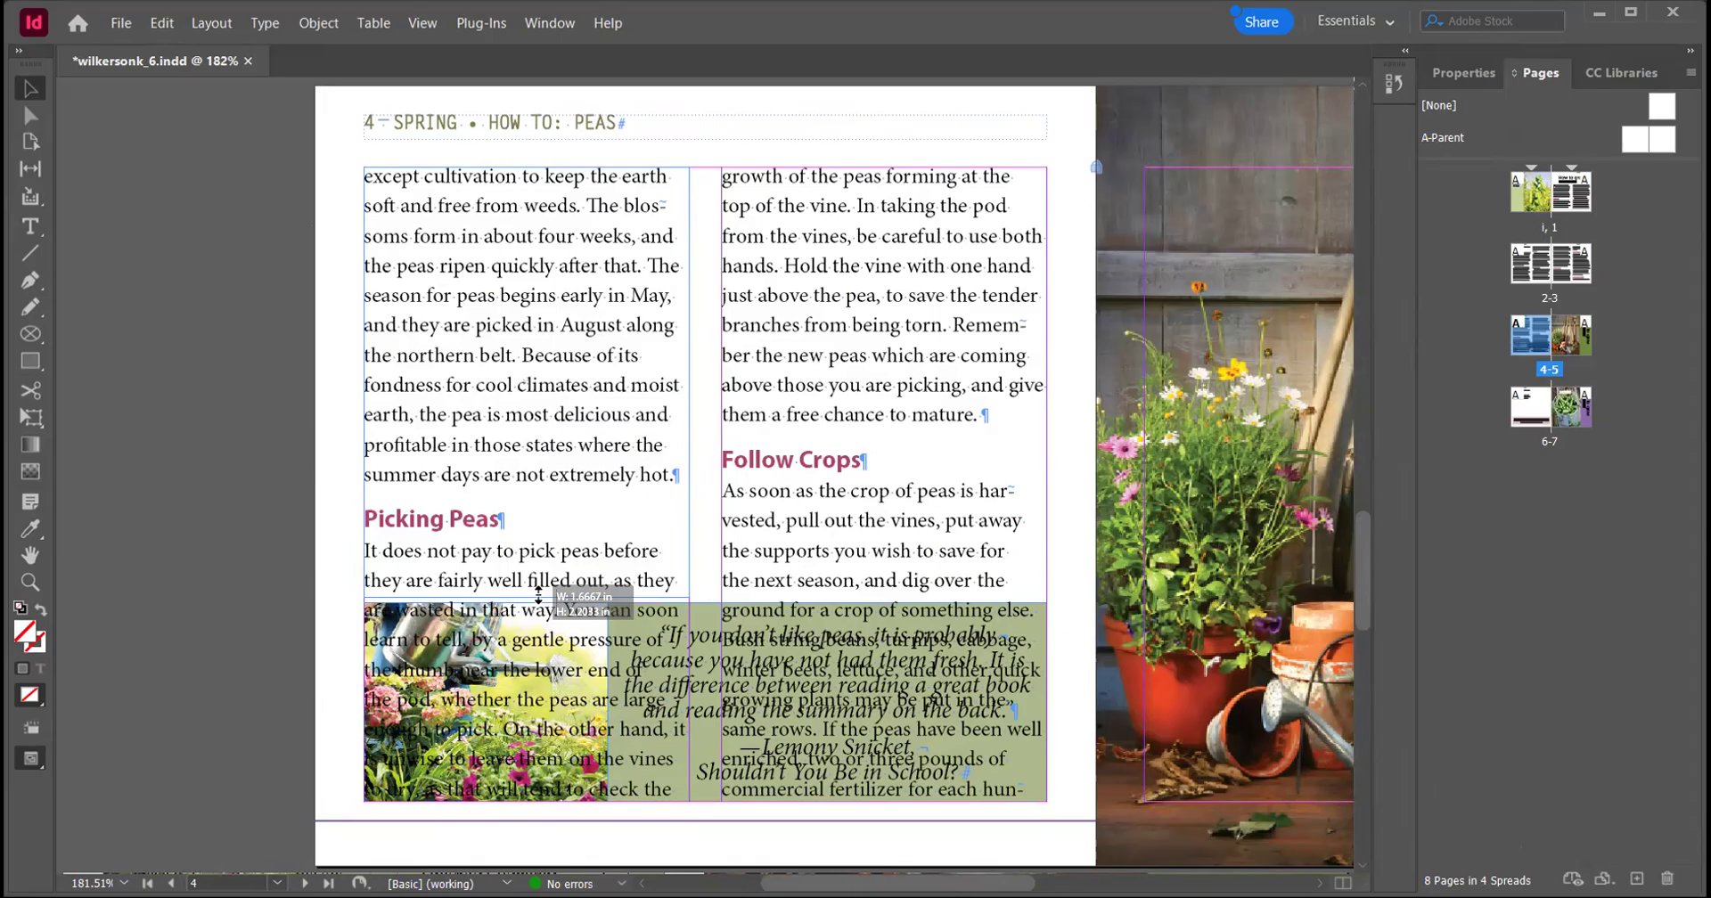
pyautogui.moveTo(538, 594); pyautogui.dragTo(538, 597)
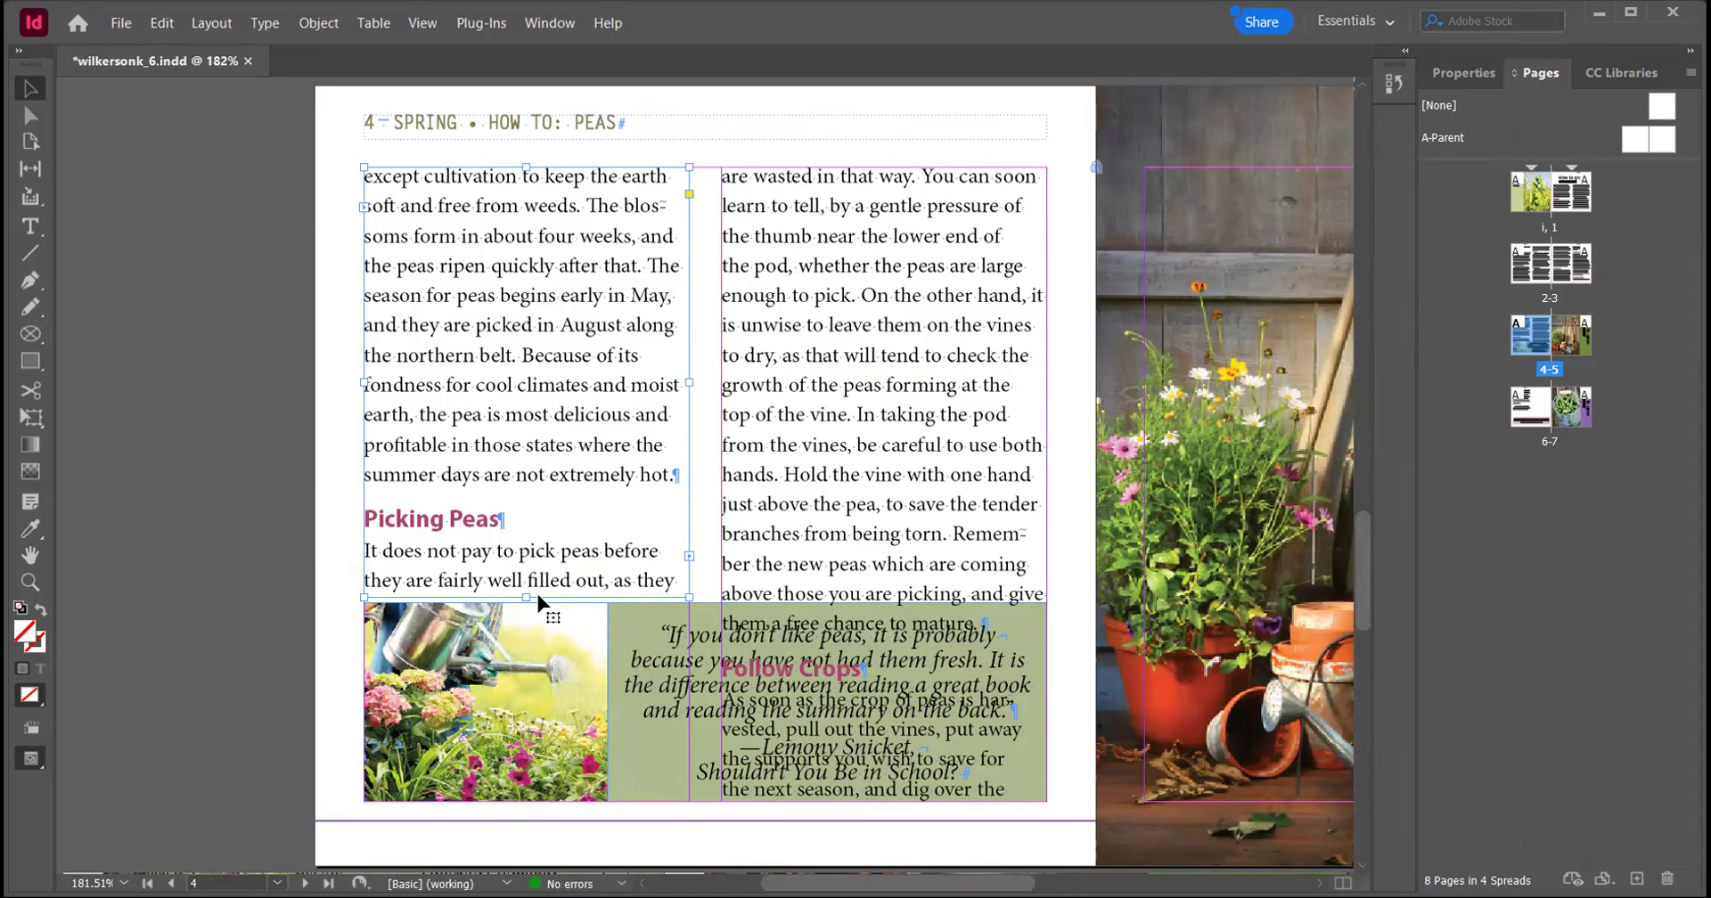
pyautogui.click(929, 504)
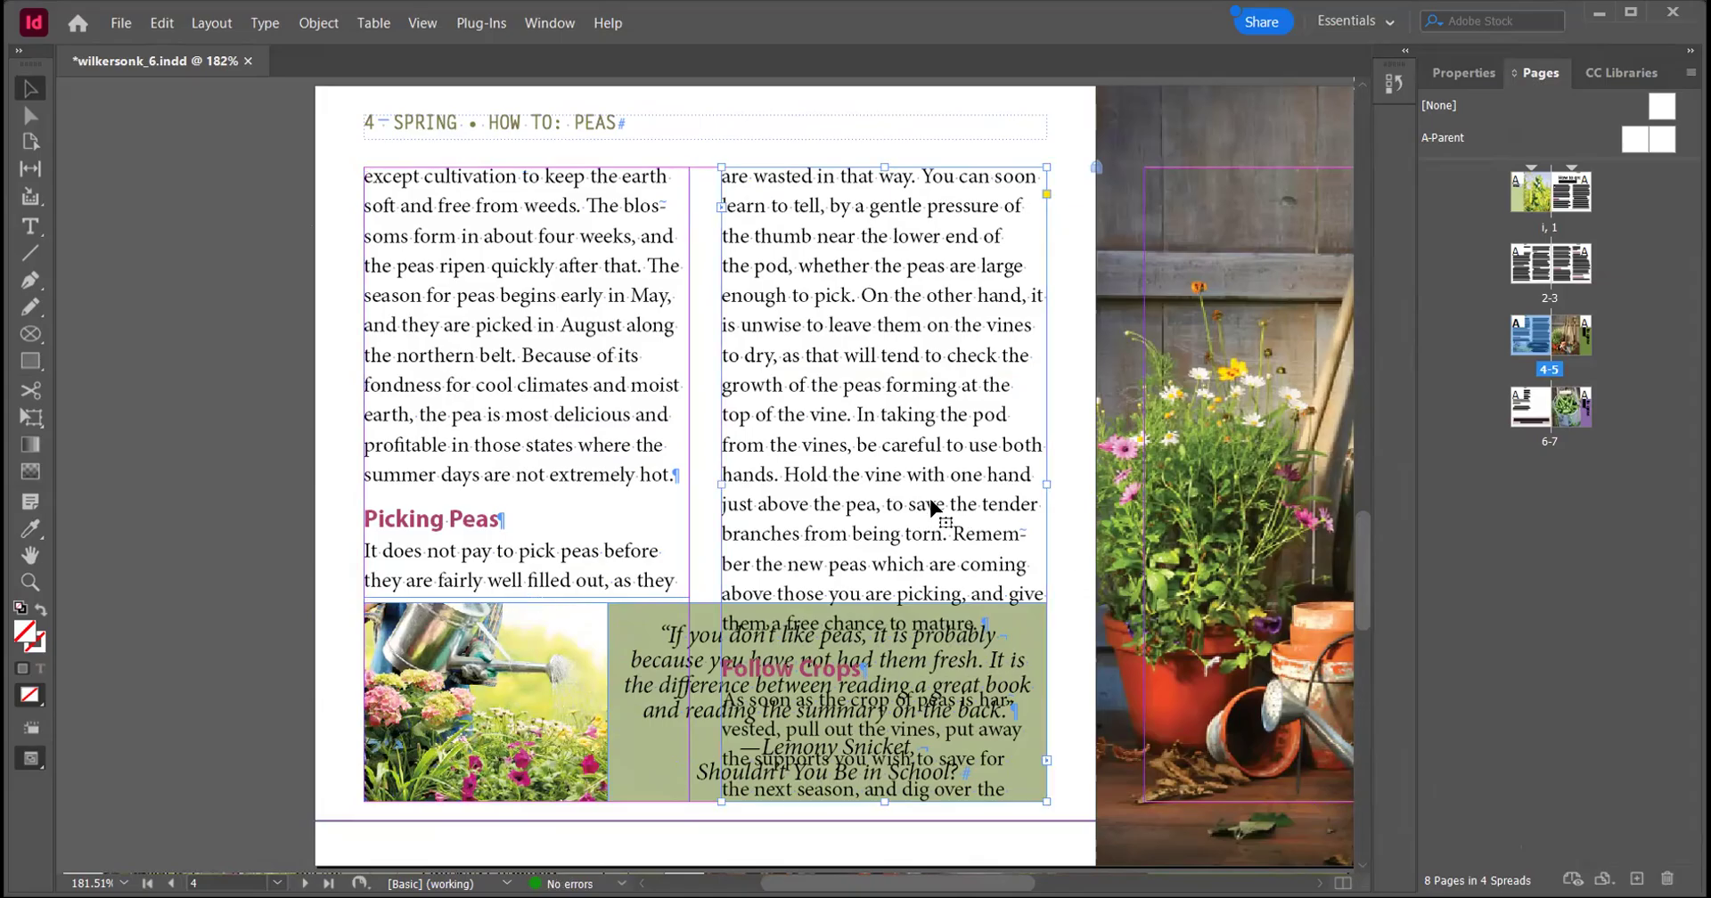
pyautogui.moveTo(905, 729); pyautogui.dragTo(885, 597)
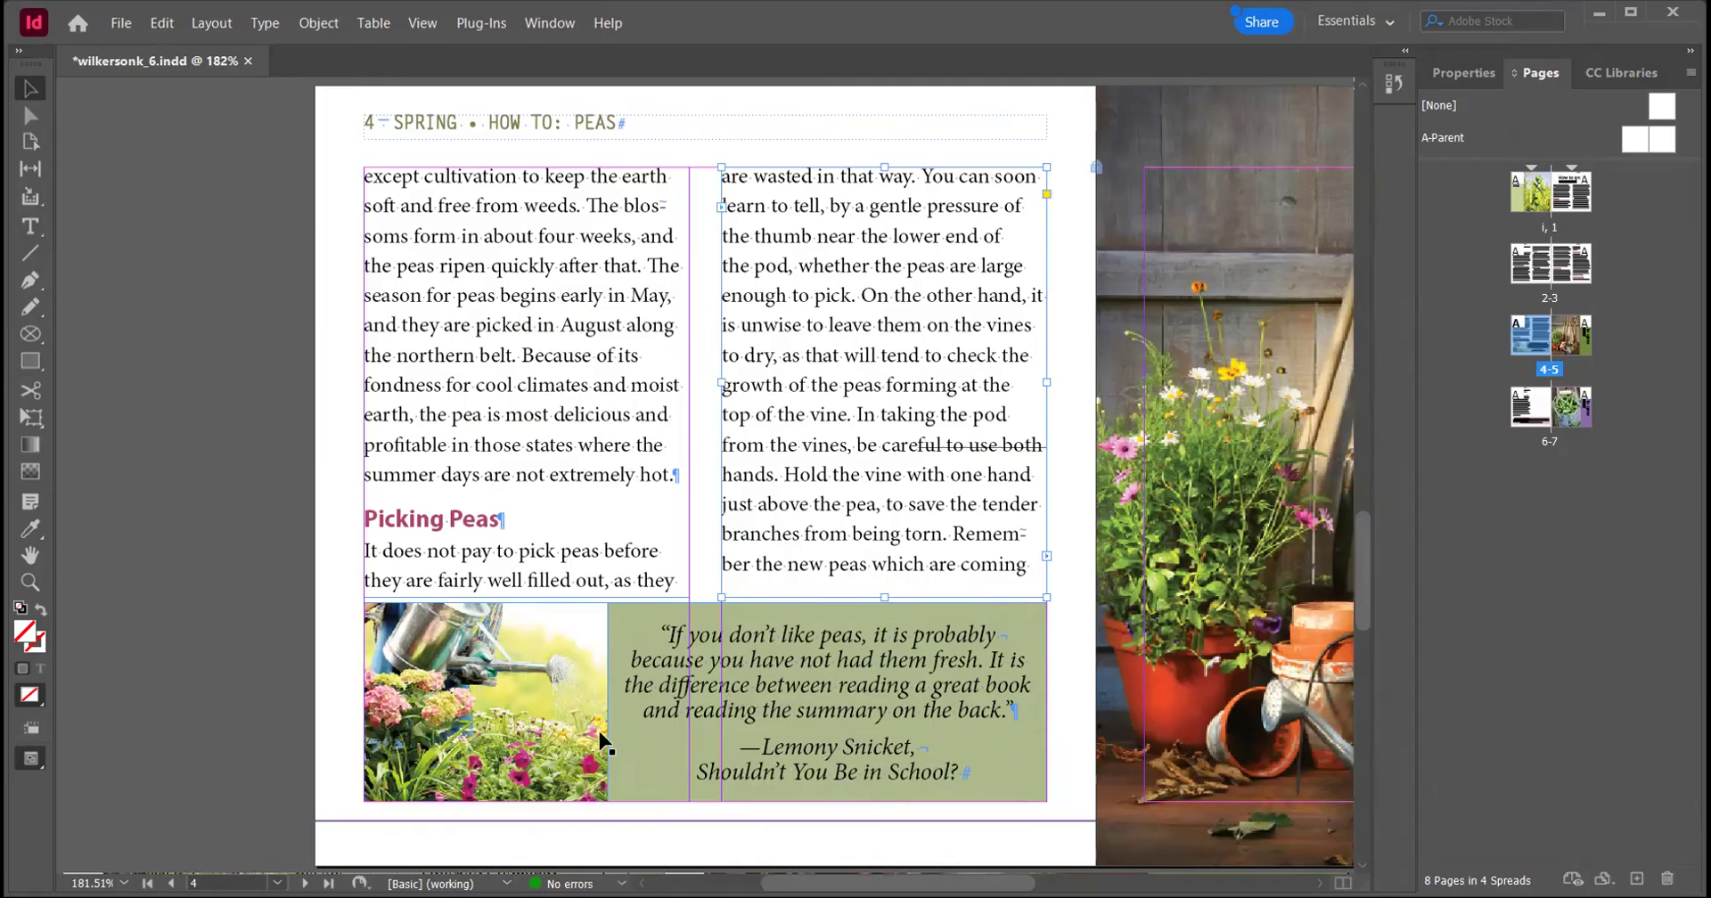
# On page 6, shorten both body text frames so they end just above the pink quote box
pyautogui.click(225, 27)
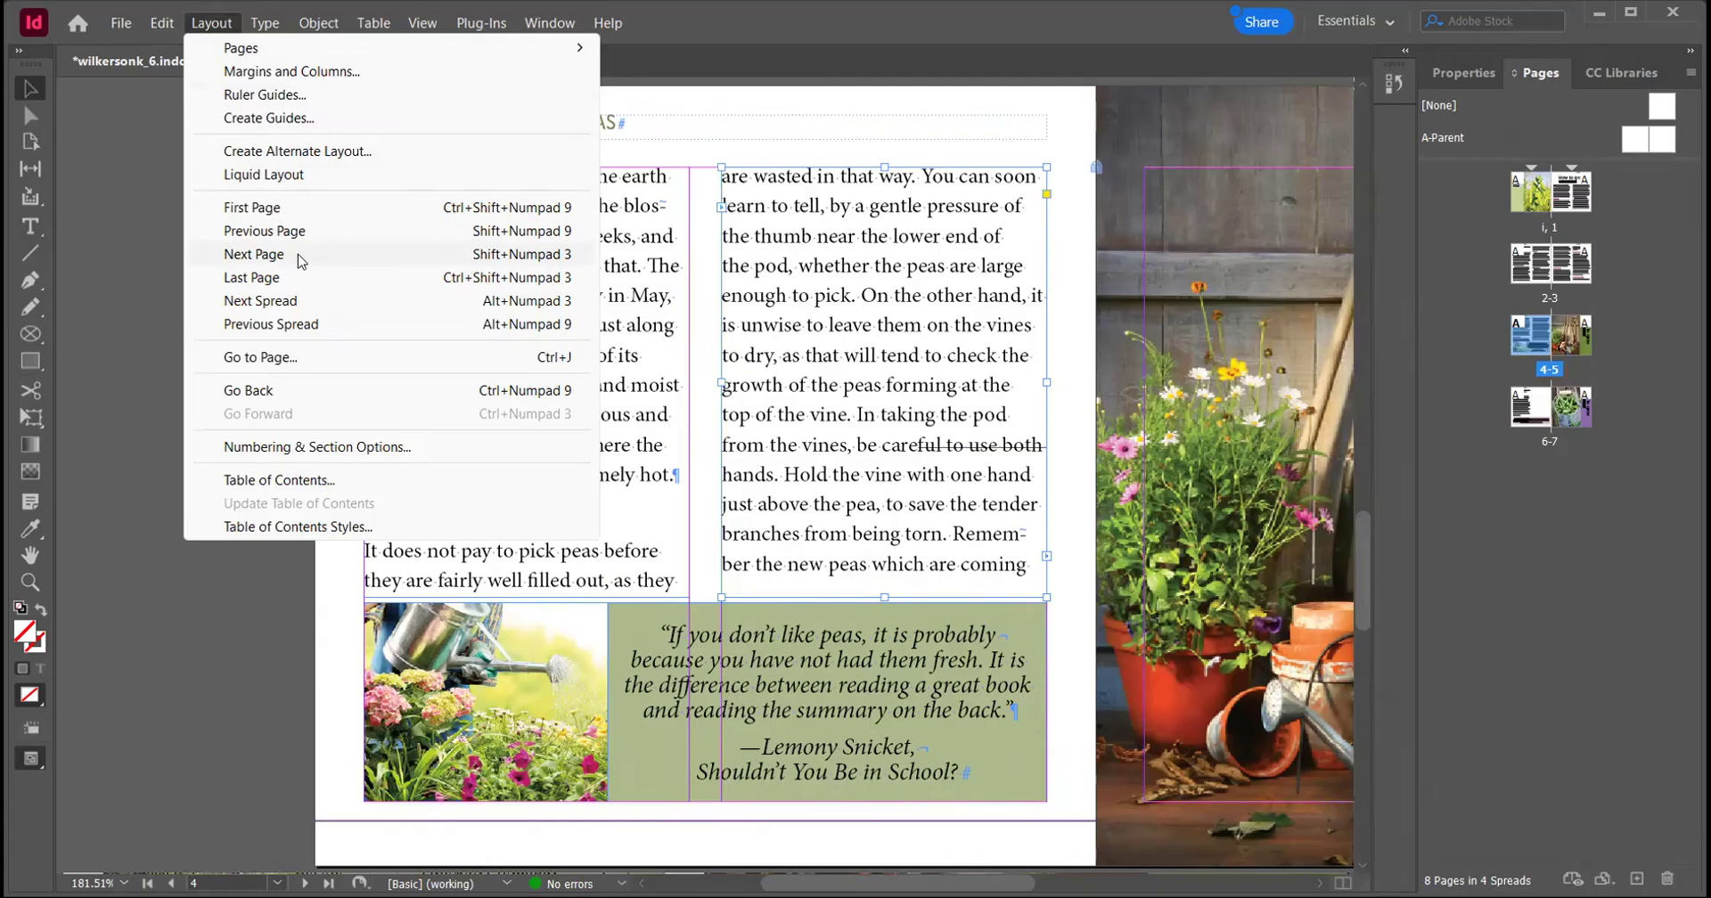
pyautogui.click(260, 302)
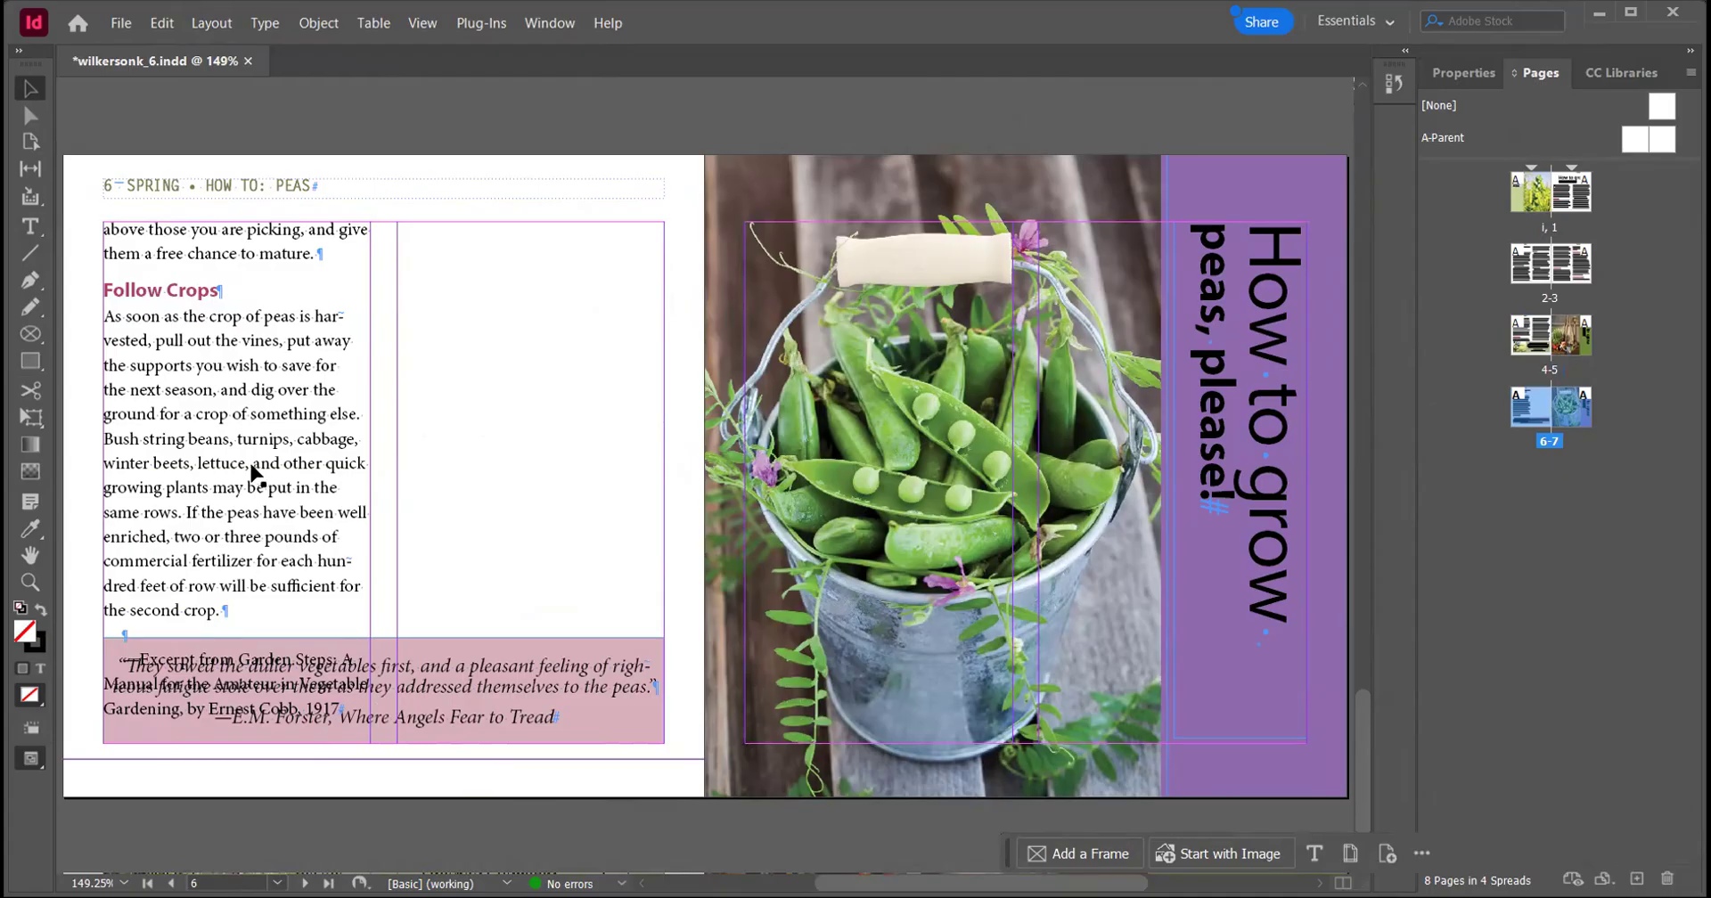
pyautogui.click(260, 481)
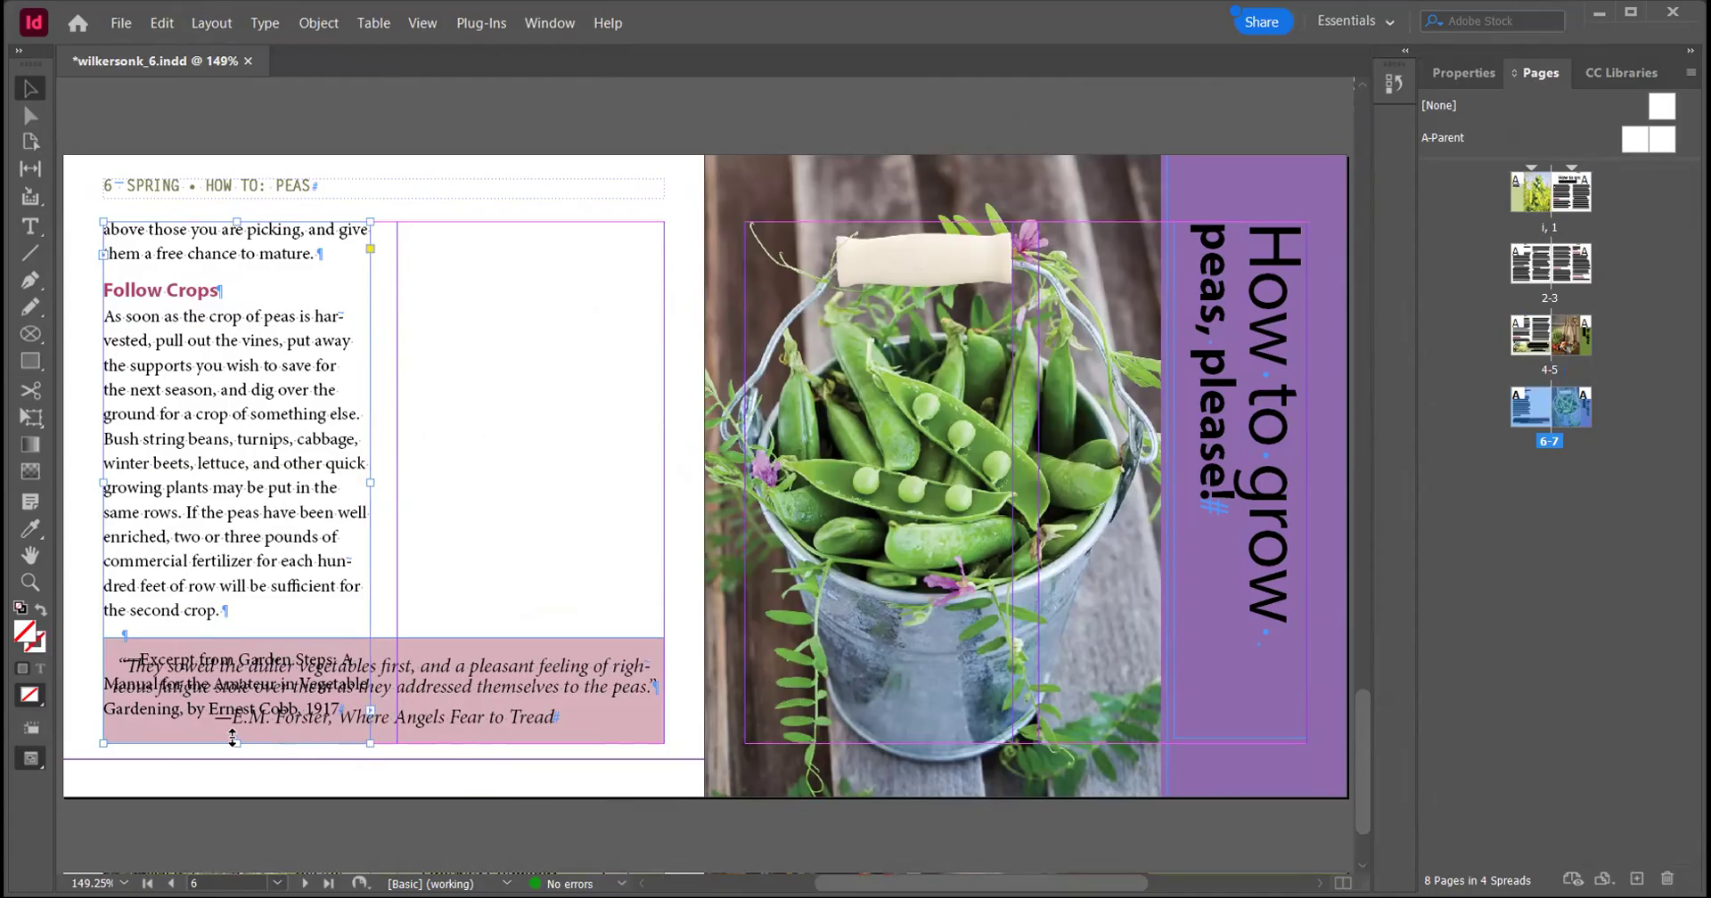
pyautogui.moveTo(237, 743); pyautogui.dragTo(248, 620)
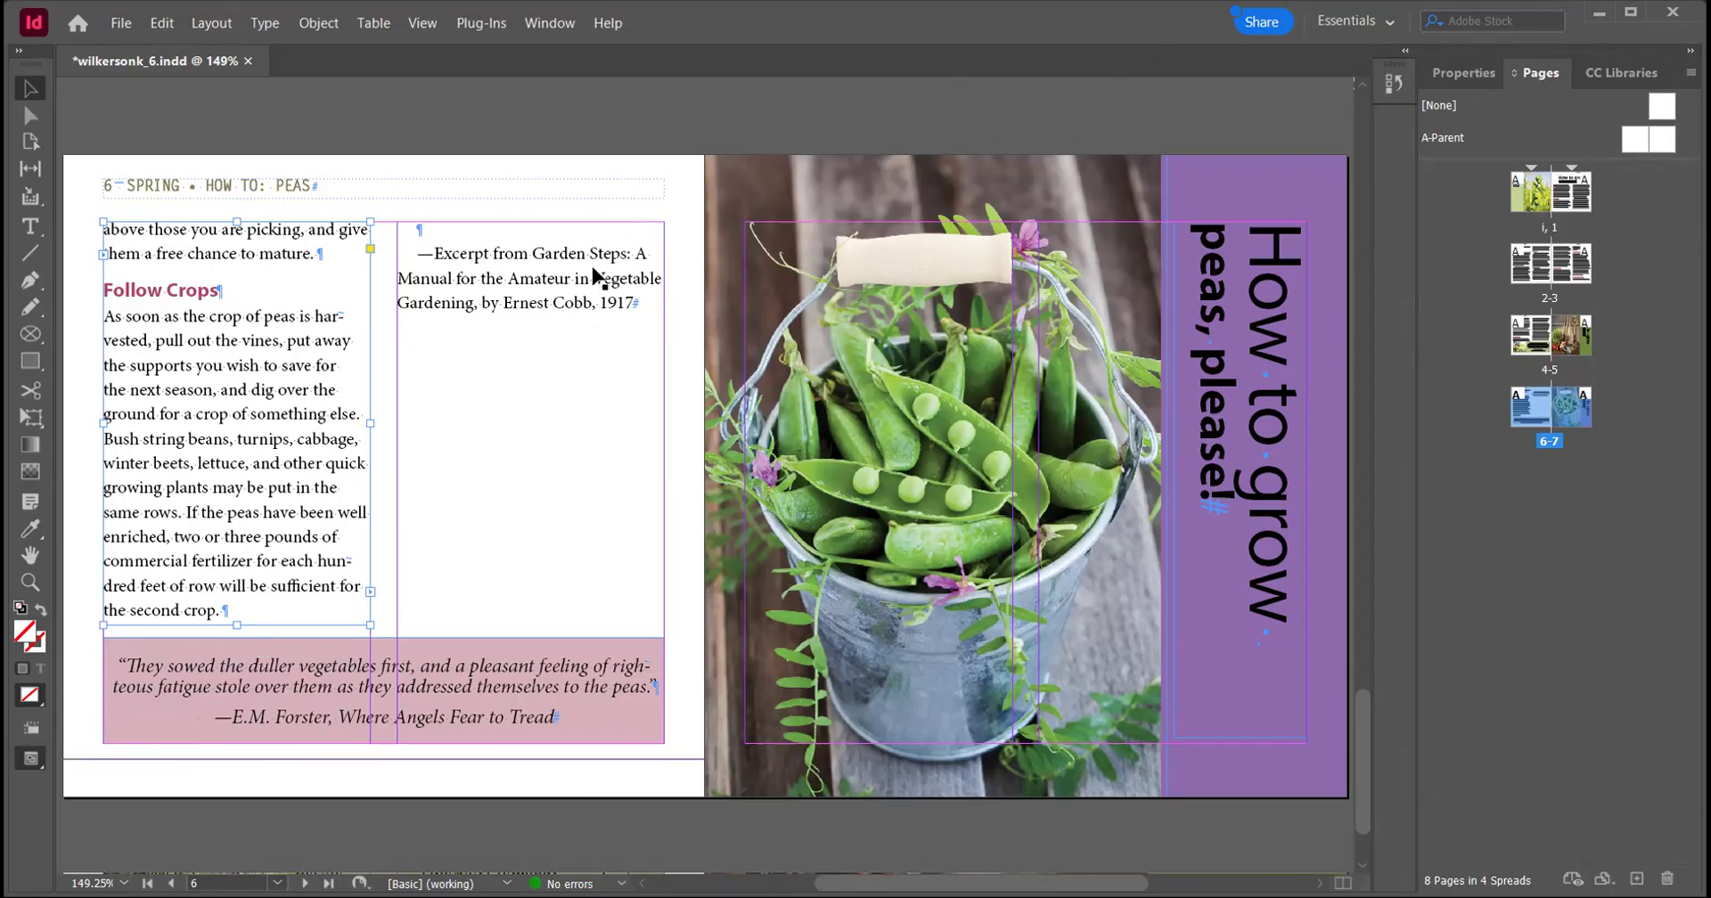
pyautogui.click(545, 279)
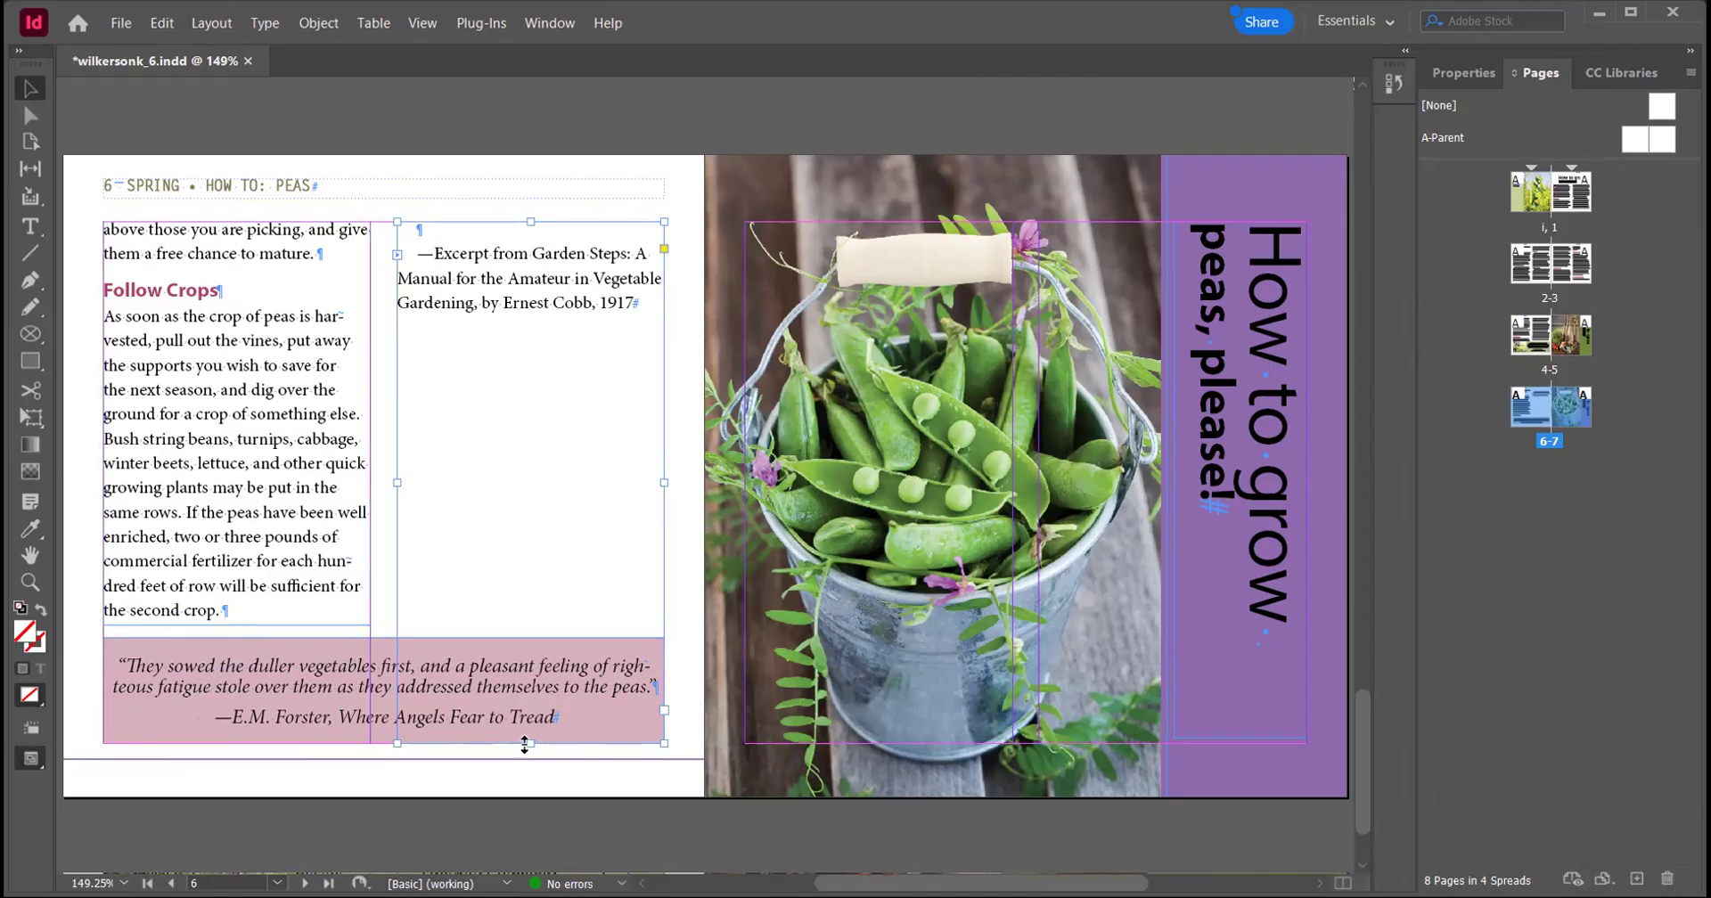
pyautogui.moveTo(531, 741); pyautogui.dragTo(538, 626)
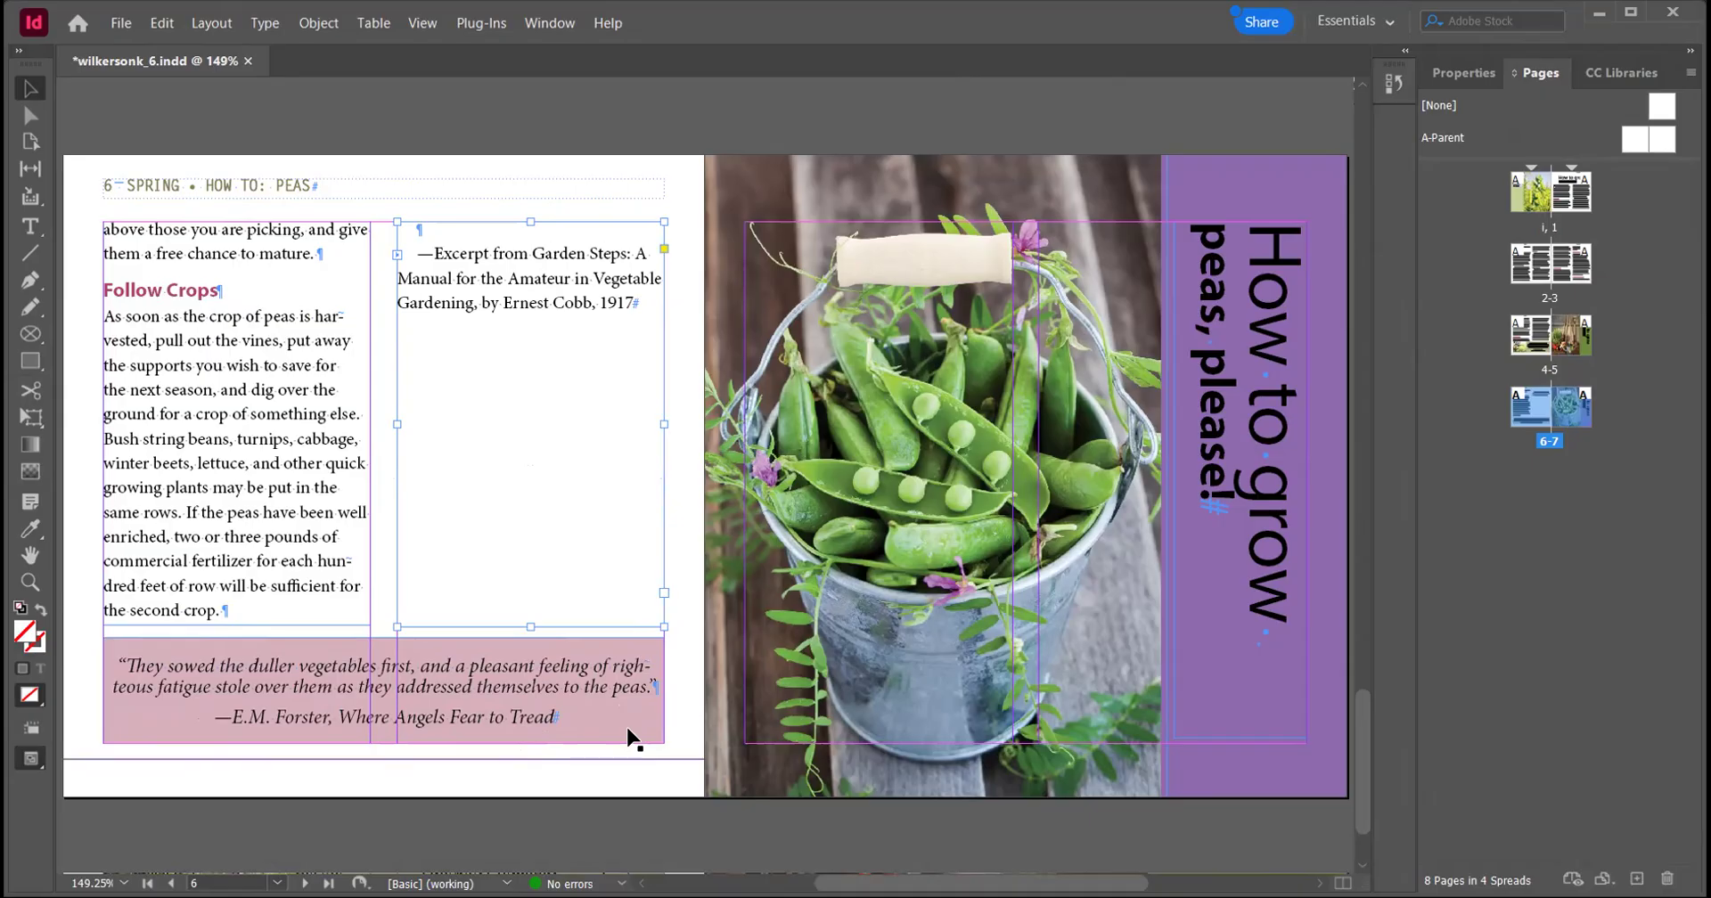
# Return to page 1 and place the text cursor in the opening drop cap paragraph to check its leading
pyautogui.click(1573, 202)
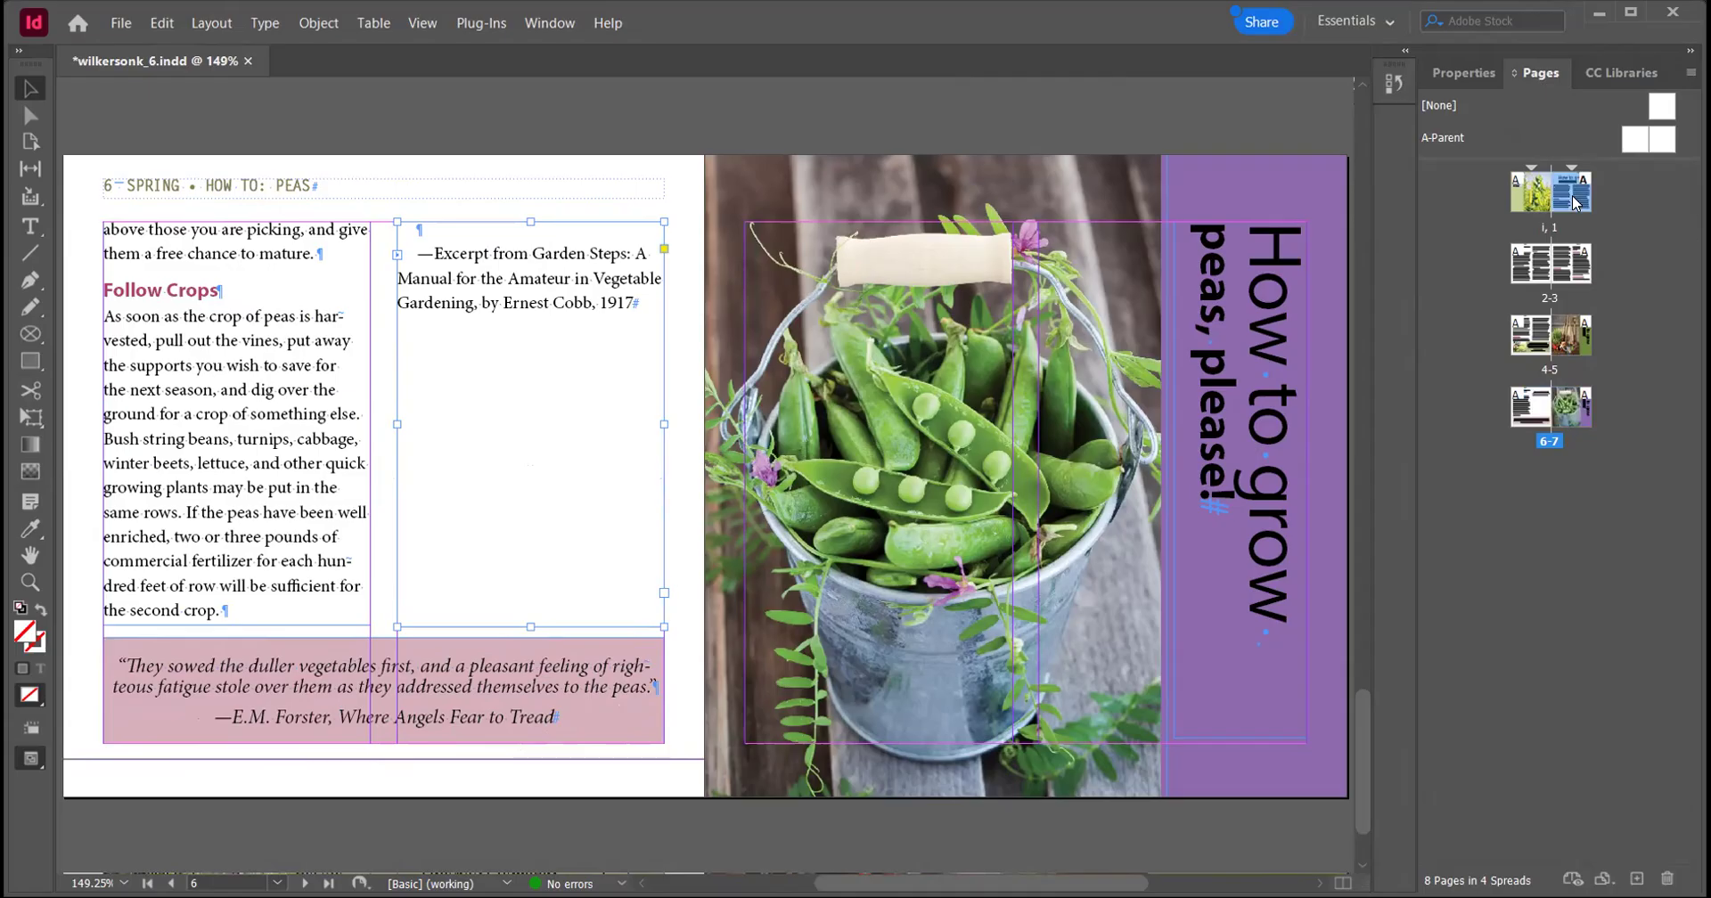
pyautogui.doubleClick(1572, 202)
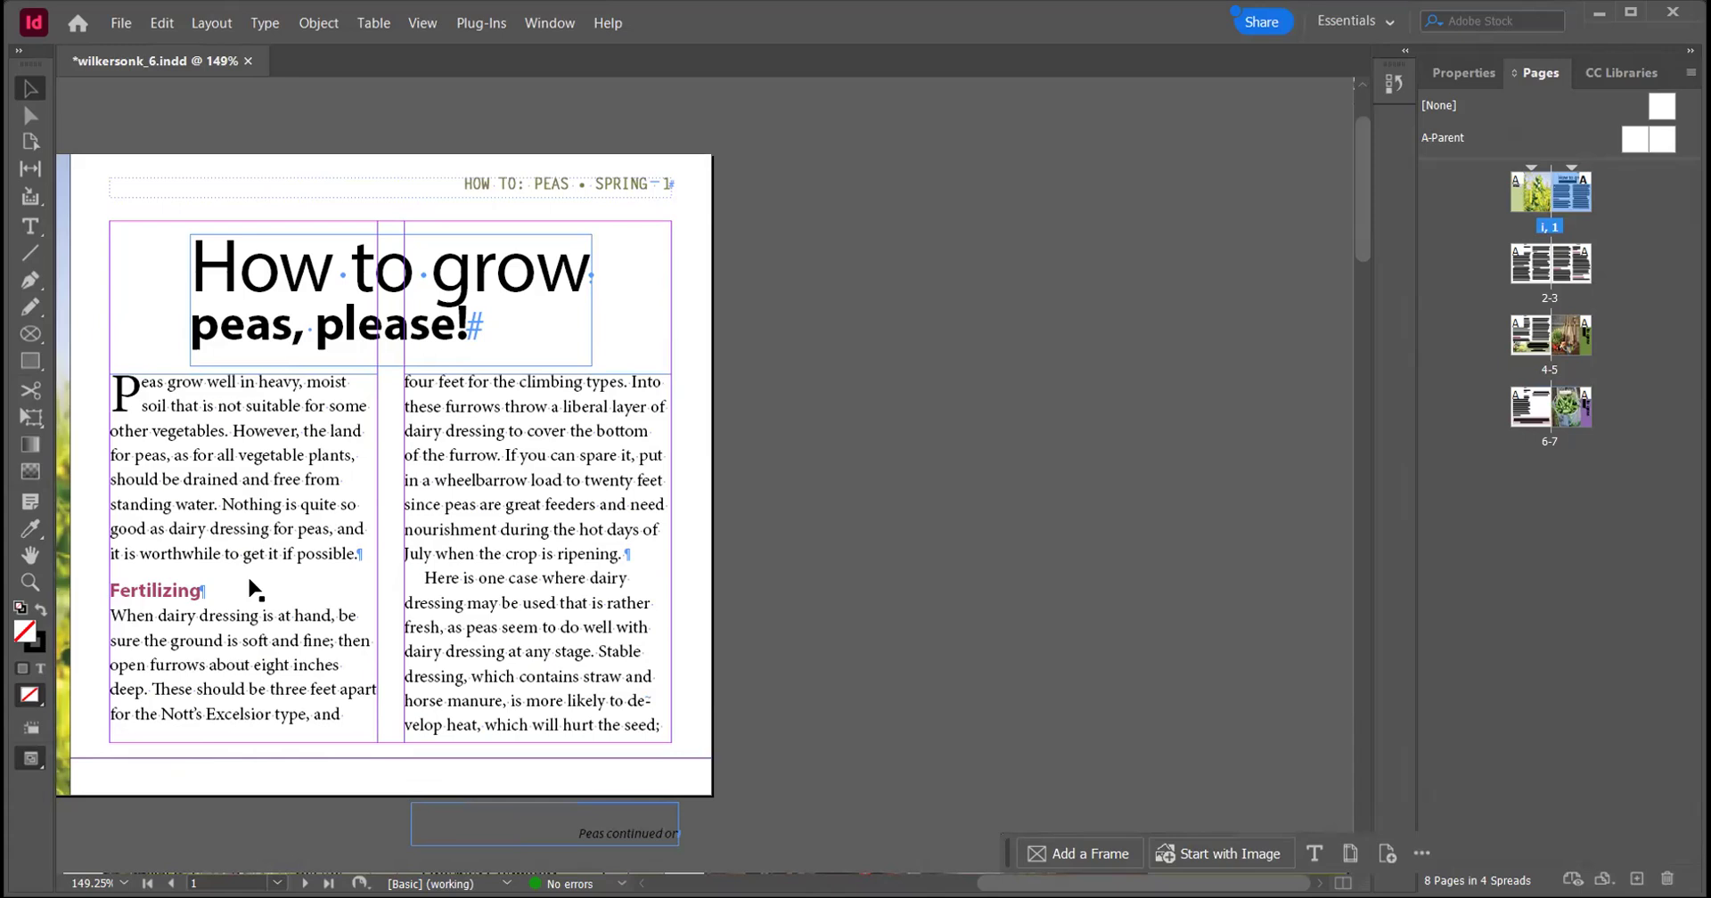
pyautogui.doubleClick(1572, 202)
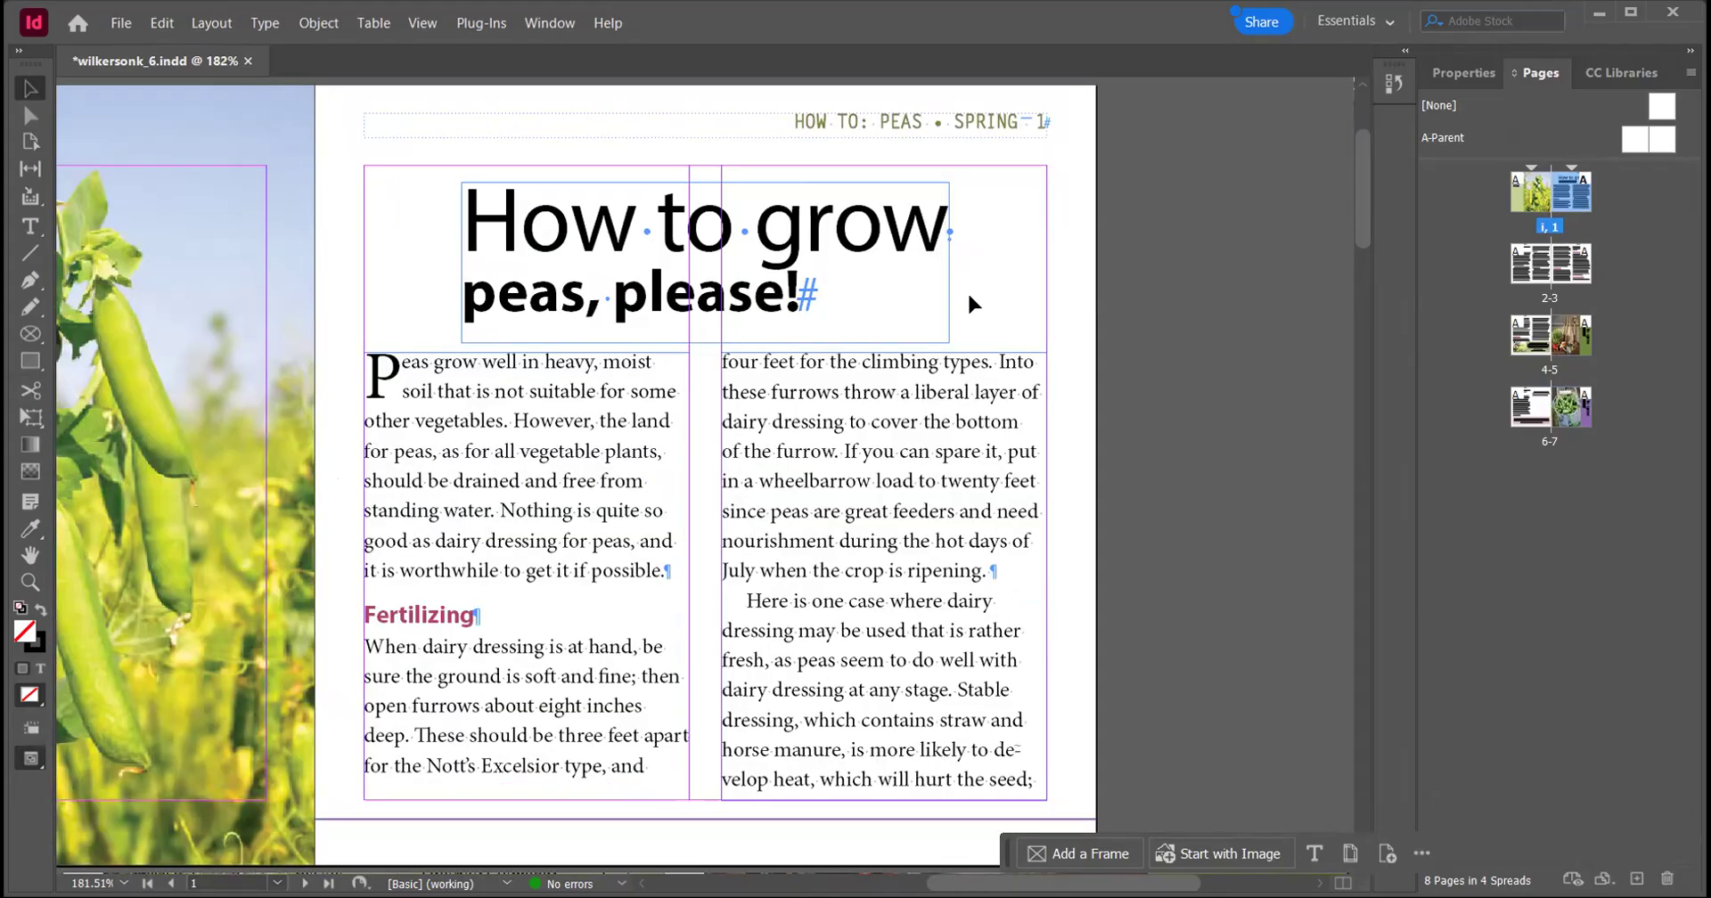
pyautogui.click(1459, 76)
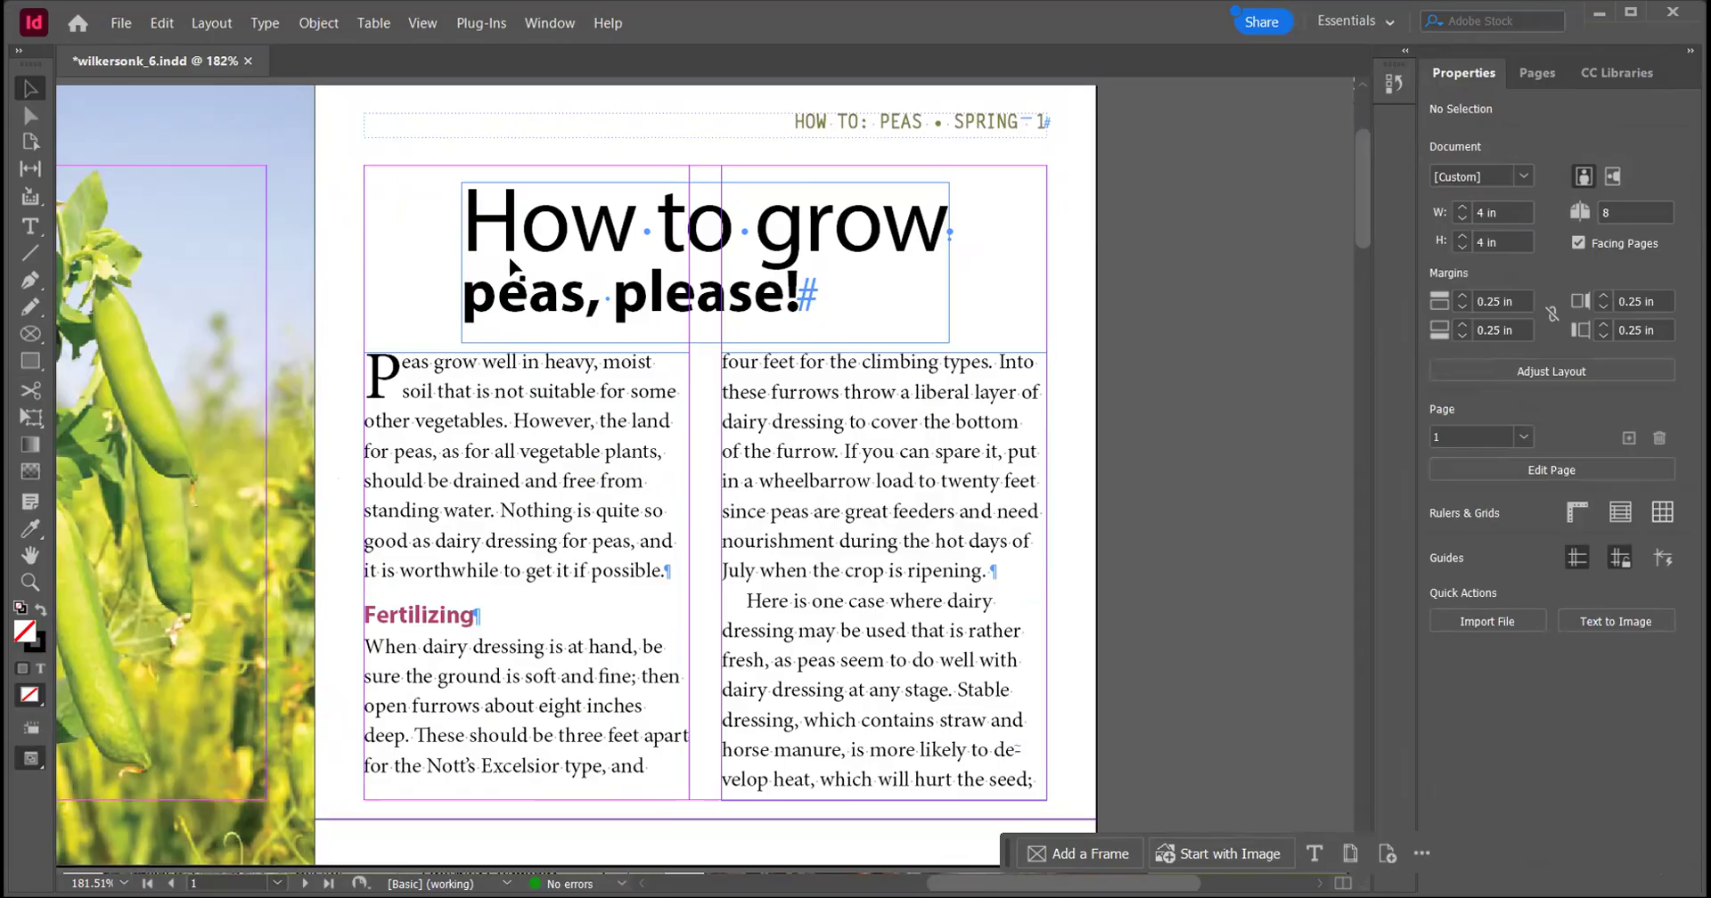
pyautogui.click(29, 225)
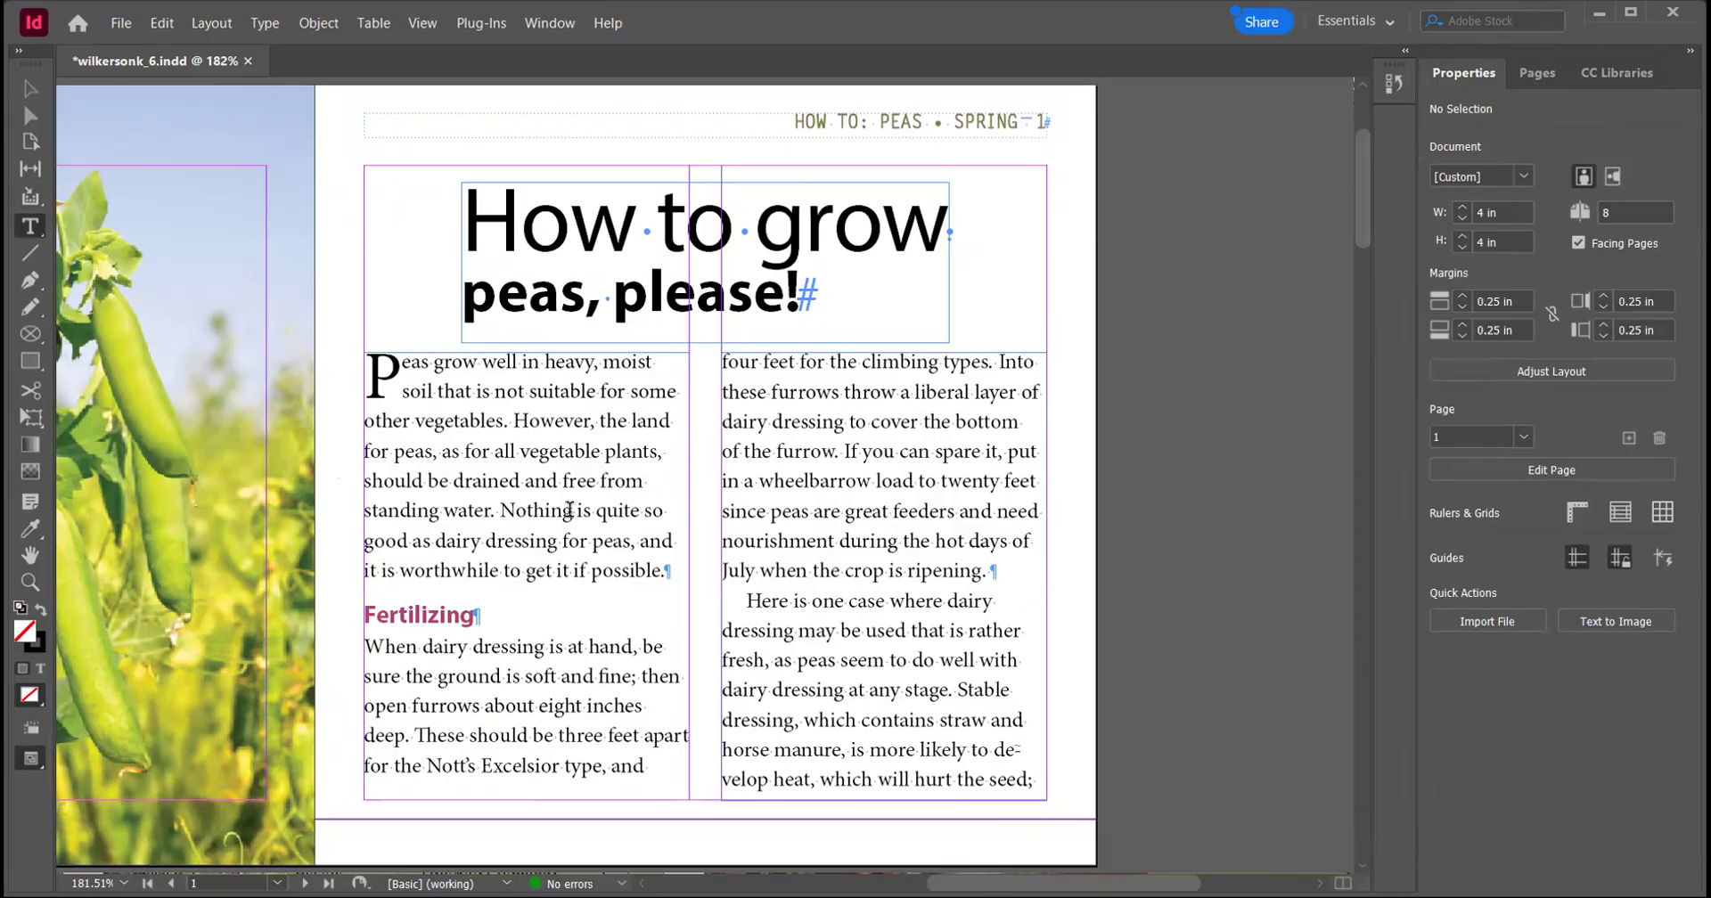
pyautogui.click(566, 510)
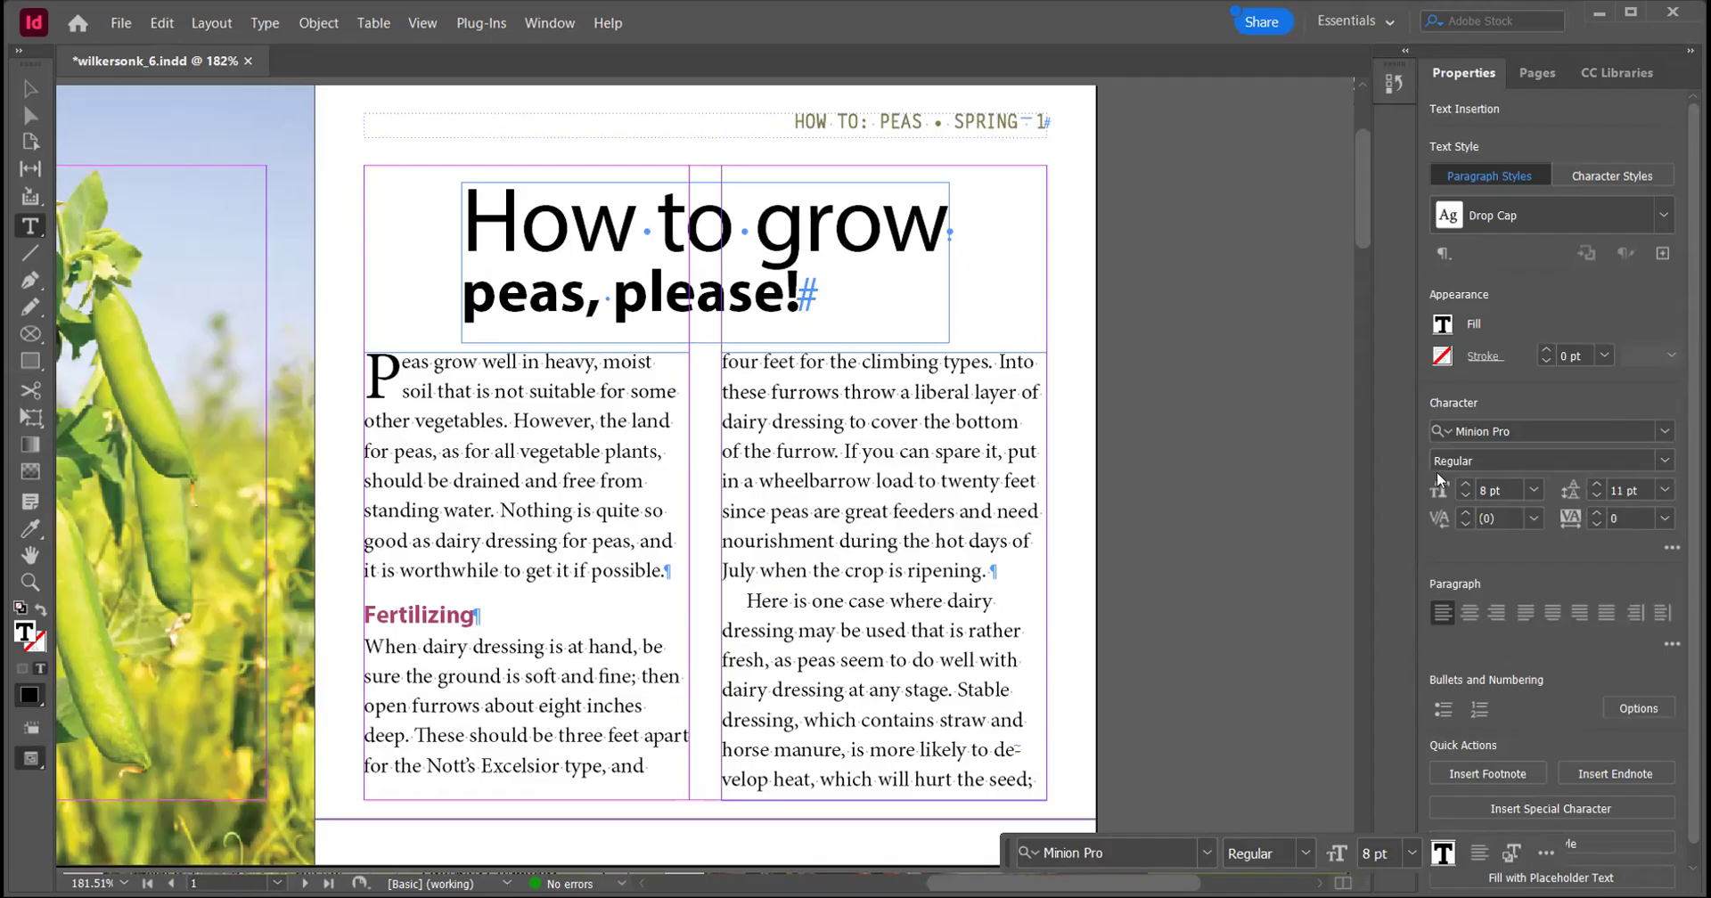
# Set the baseline grid to start at 0 in and increment every 11 pt in the Grids preferences
pyautogui.click(163, 22)
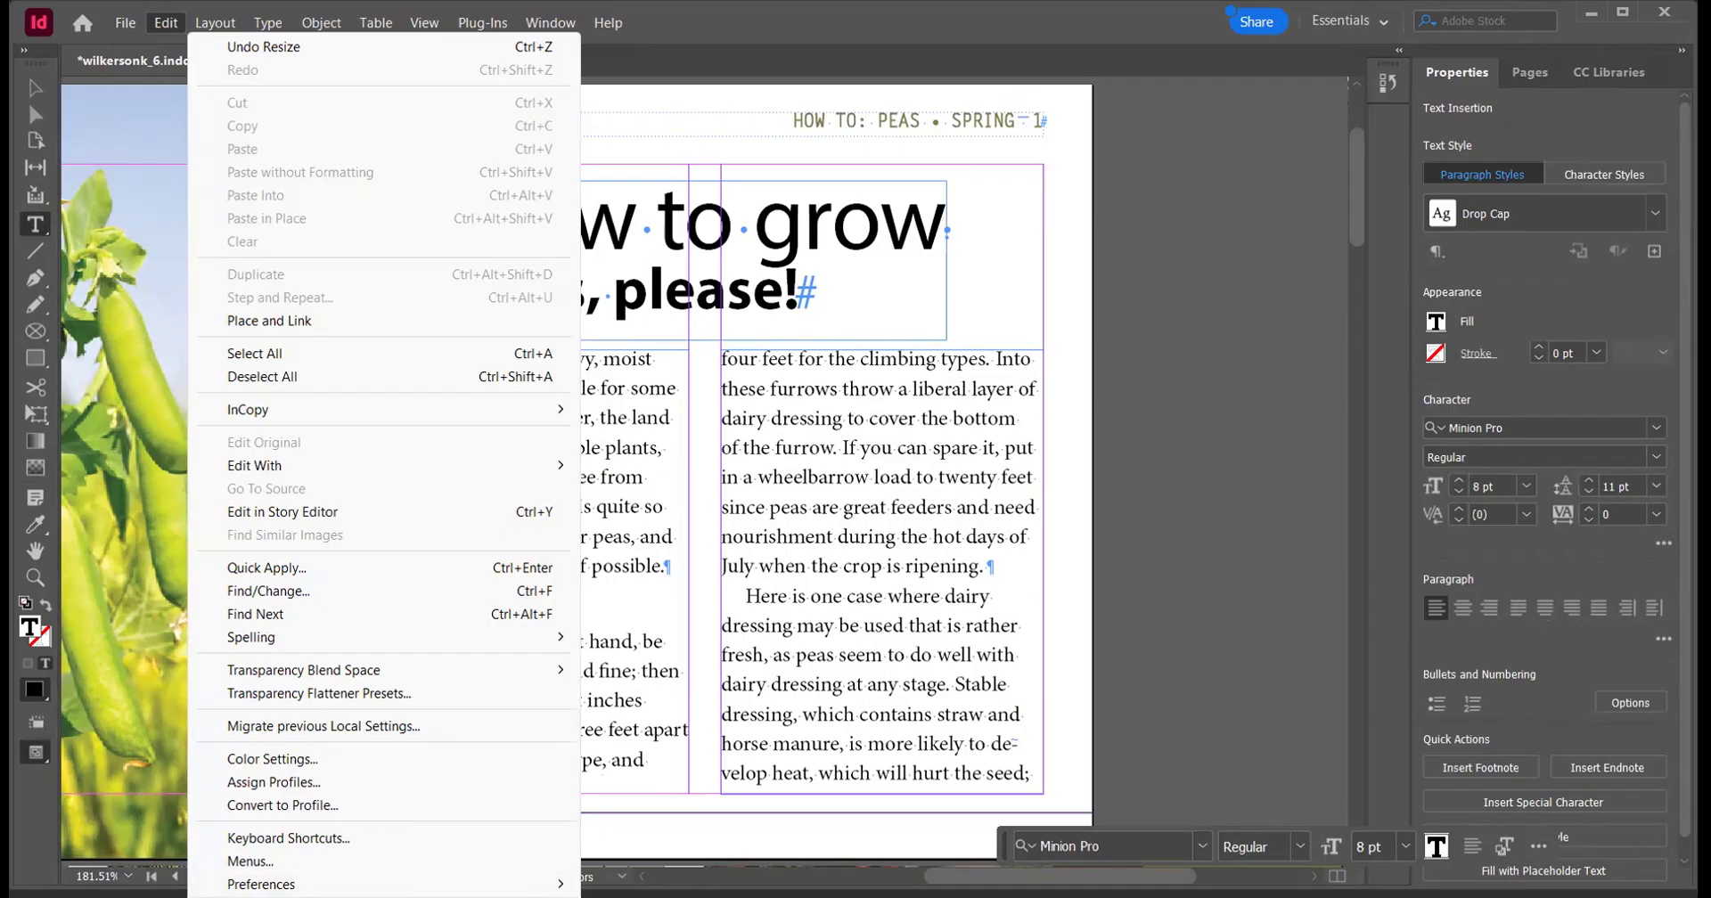
pyautogui.moveTo(535, 884)
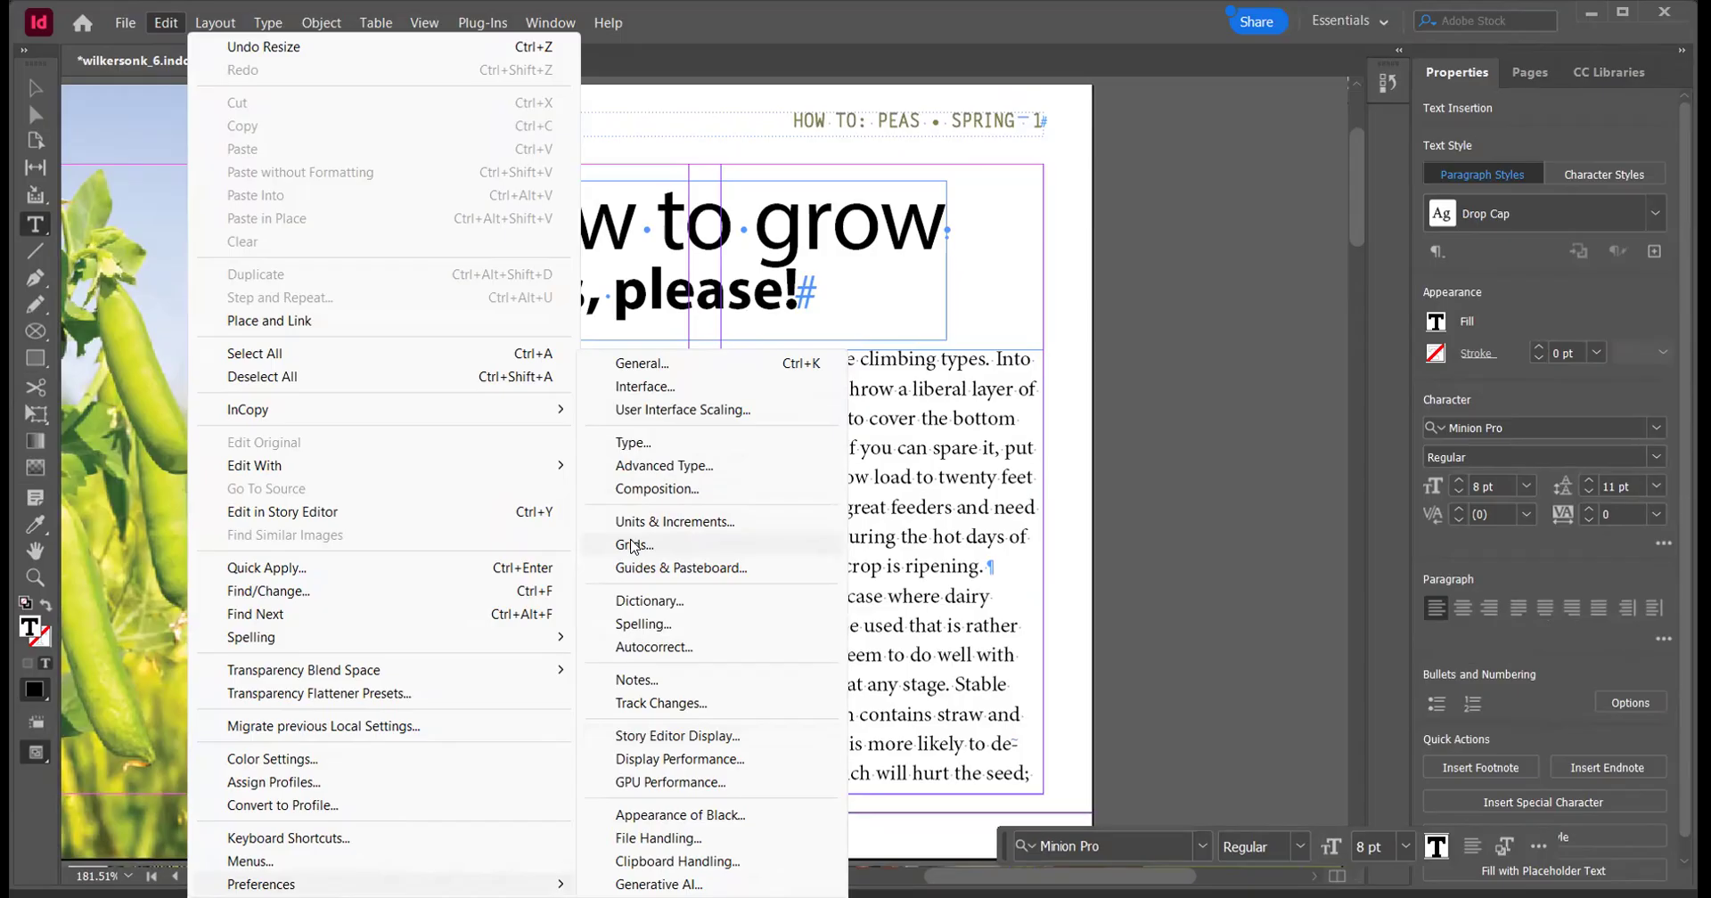
pyautogui.click(630, 545)
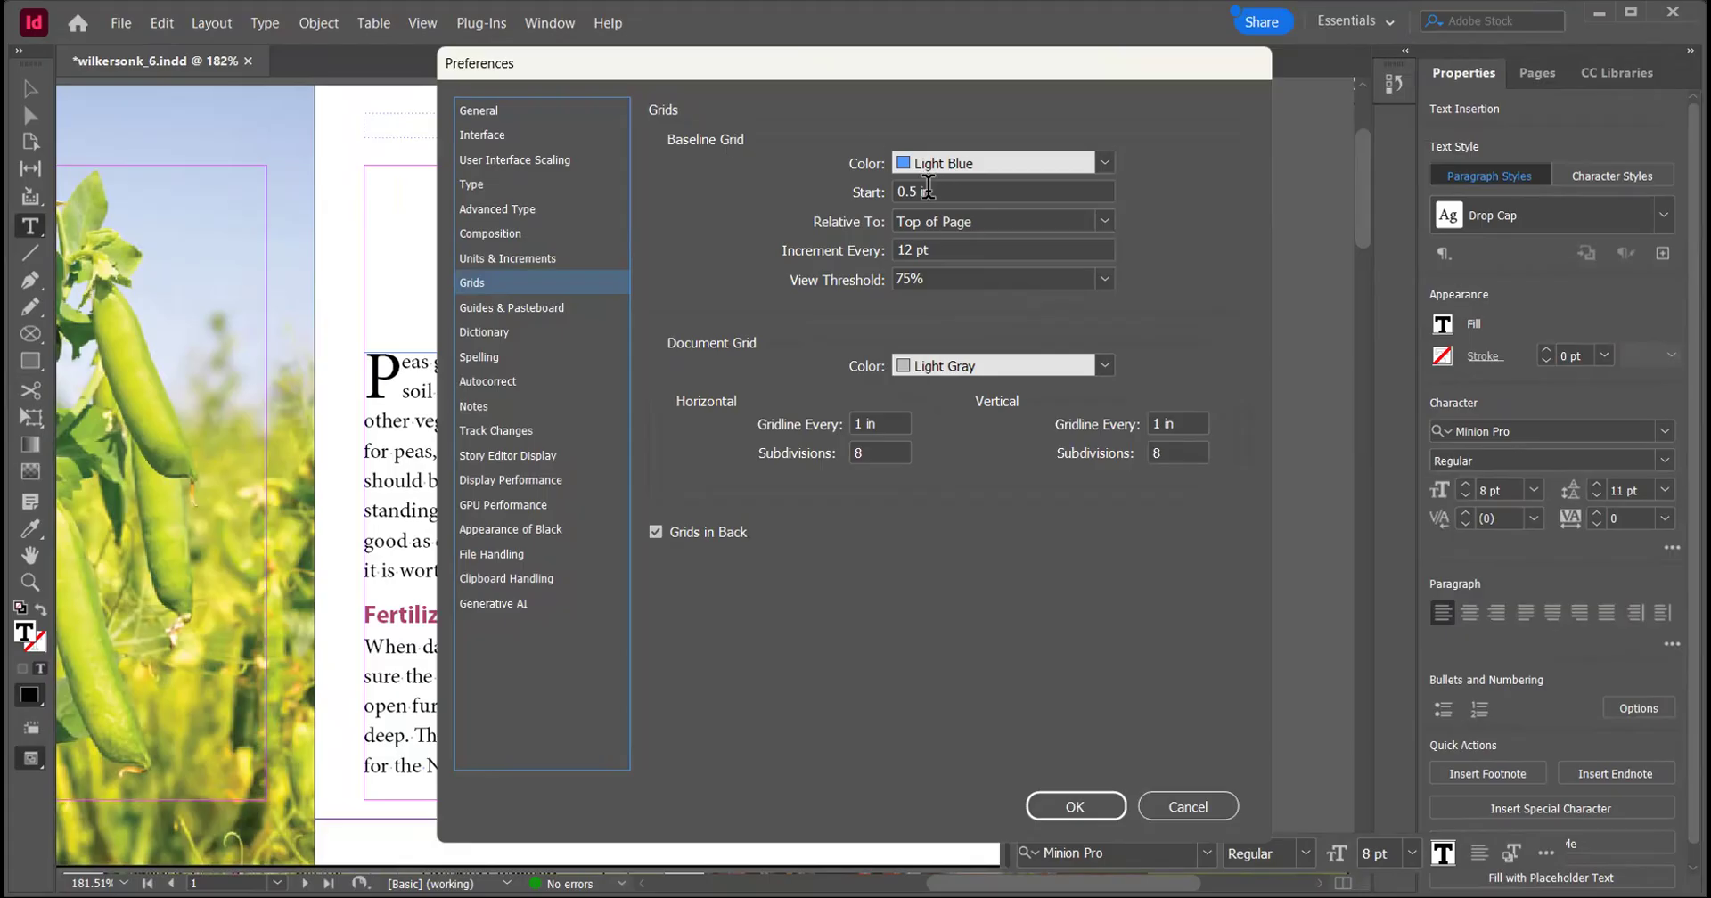
pyautogui.click(941, 191)
pyautogui.moveTo(941, 191); pyautogui.dragTo(866, 195)
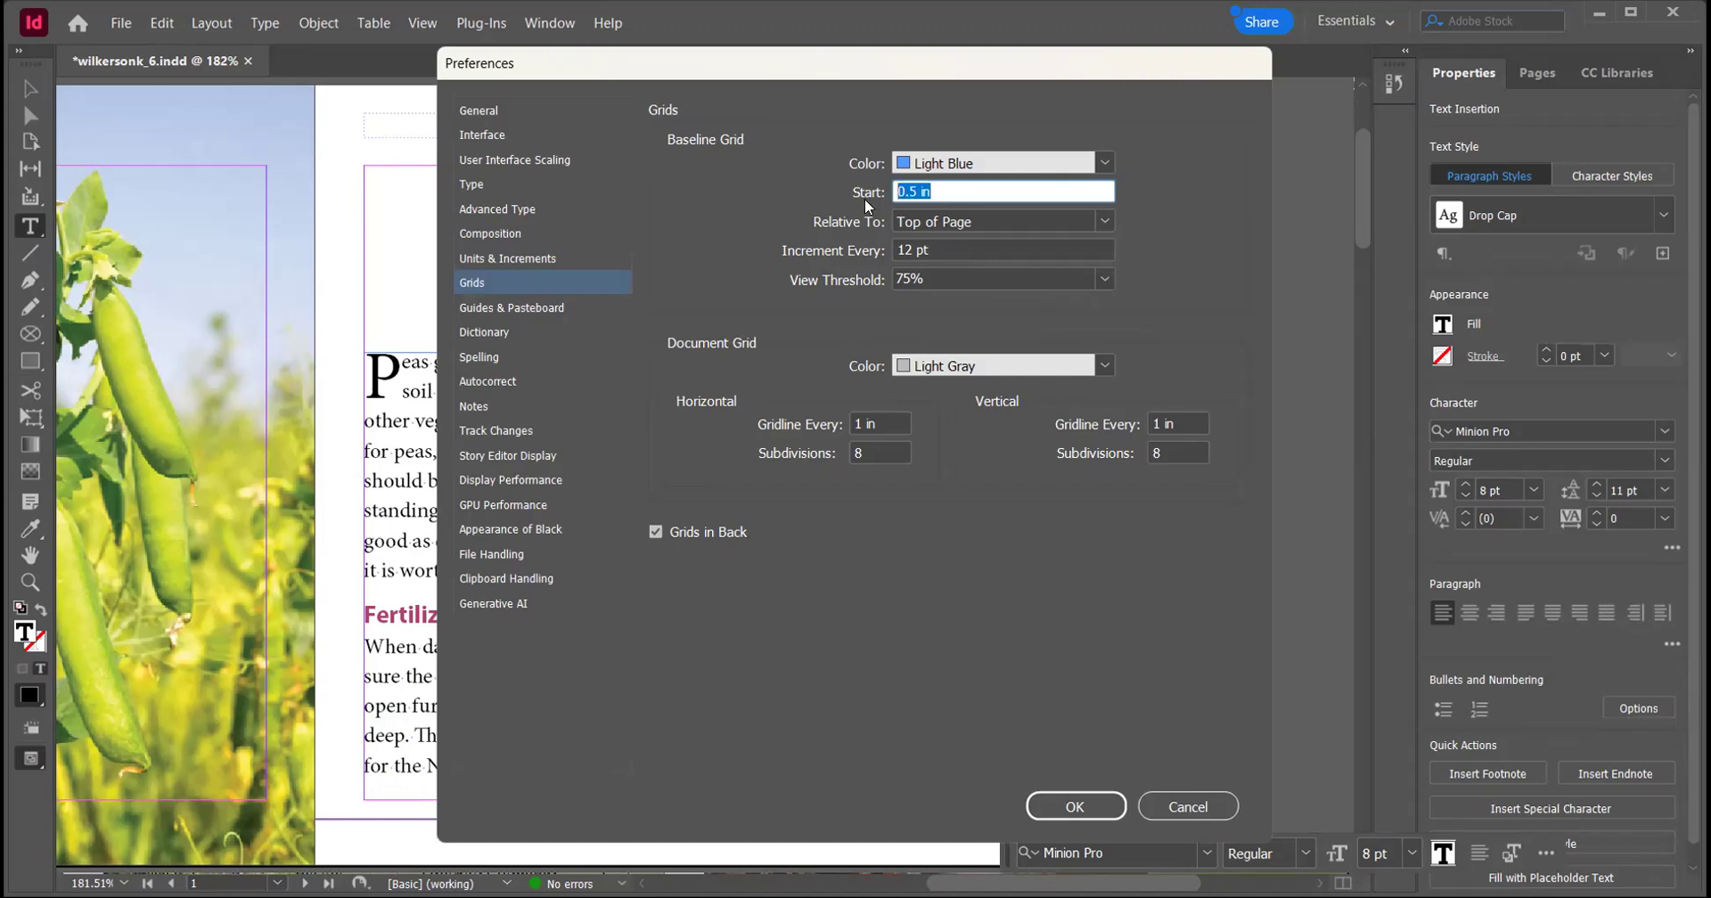
pyautogui.write('0')
pyautogui.press('Tab')
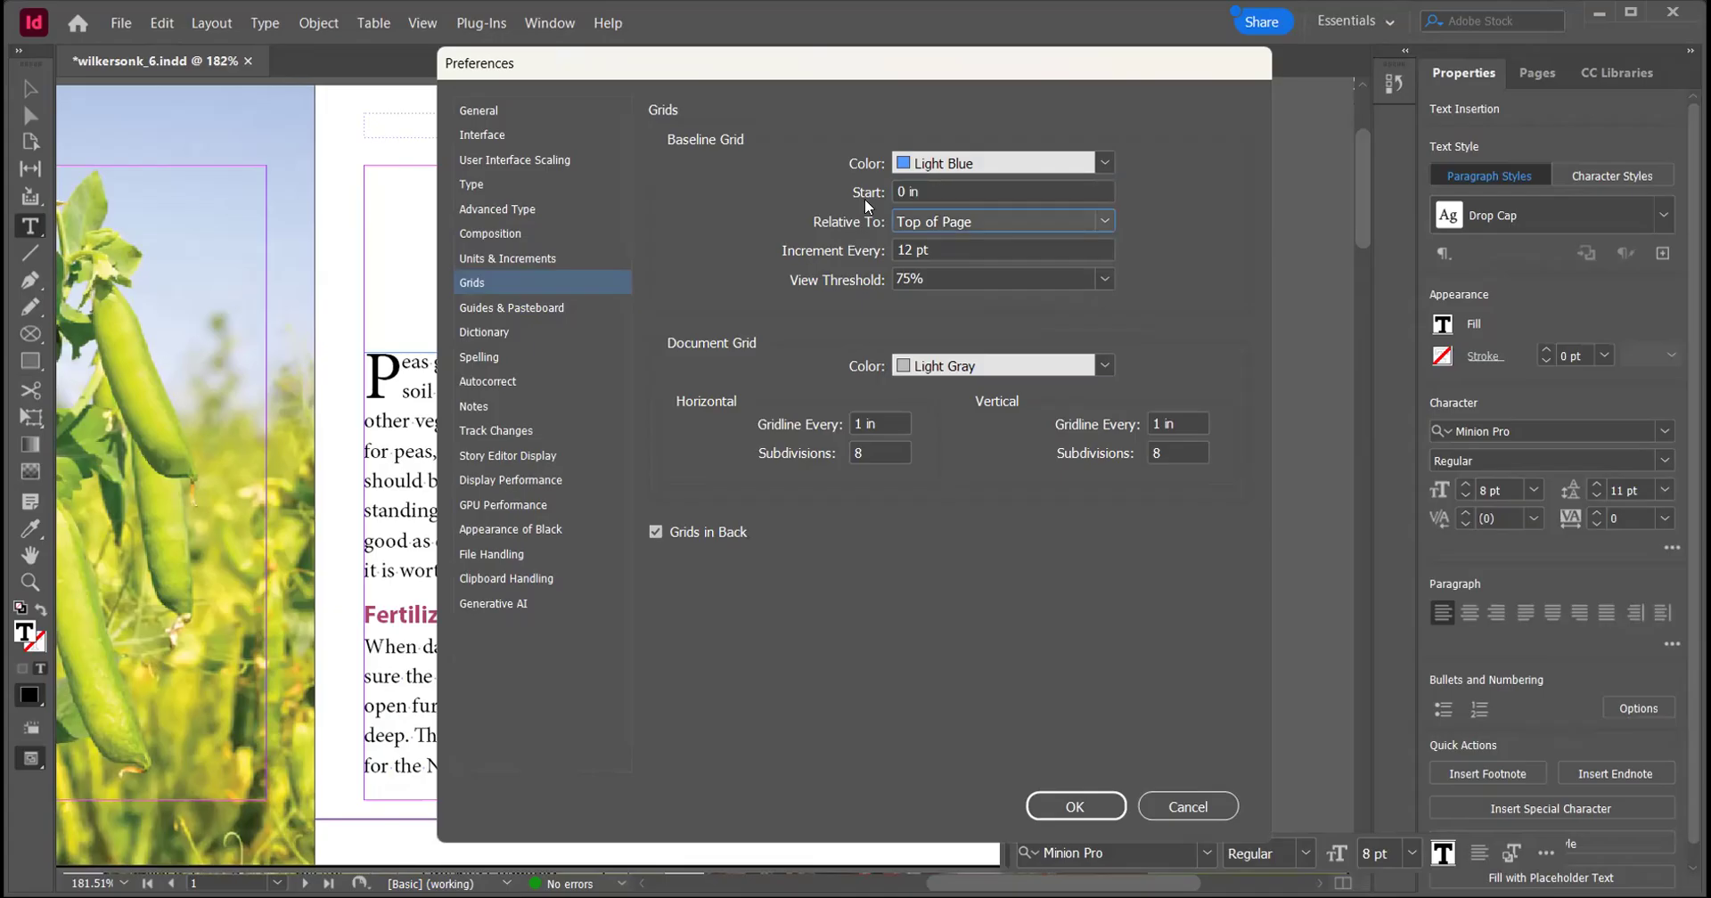
pyautogui.press('Tab')
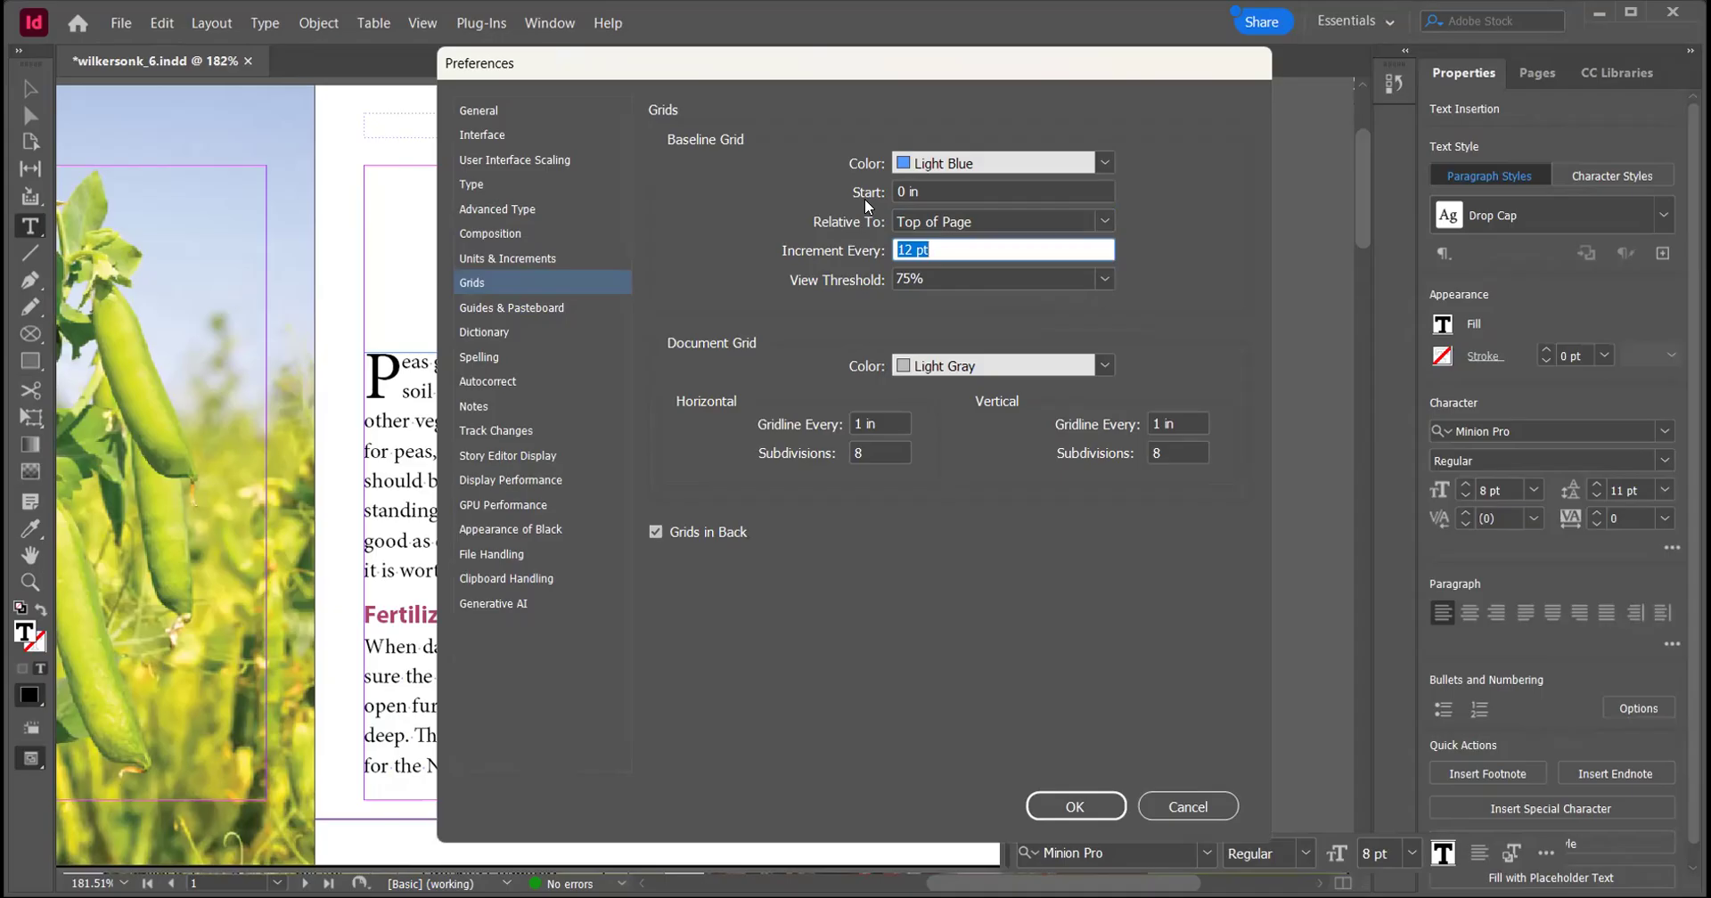
pyautogui.write('11')
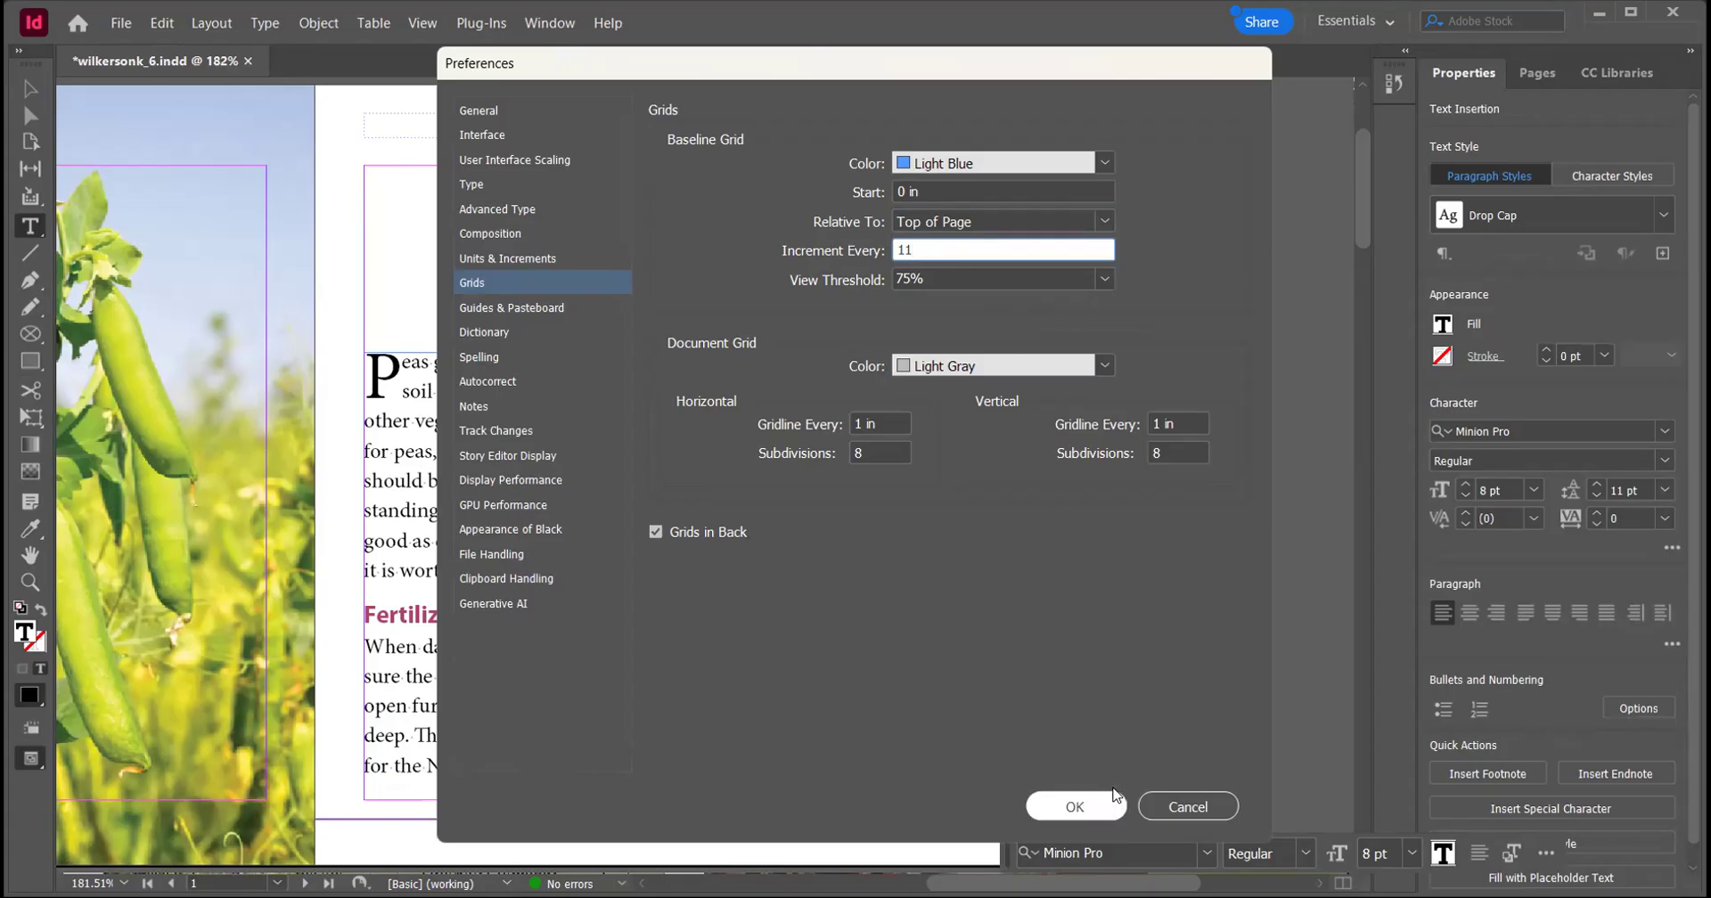
pyautogui.click(1113, 793)
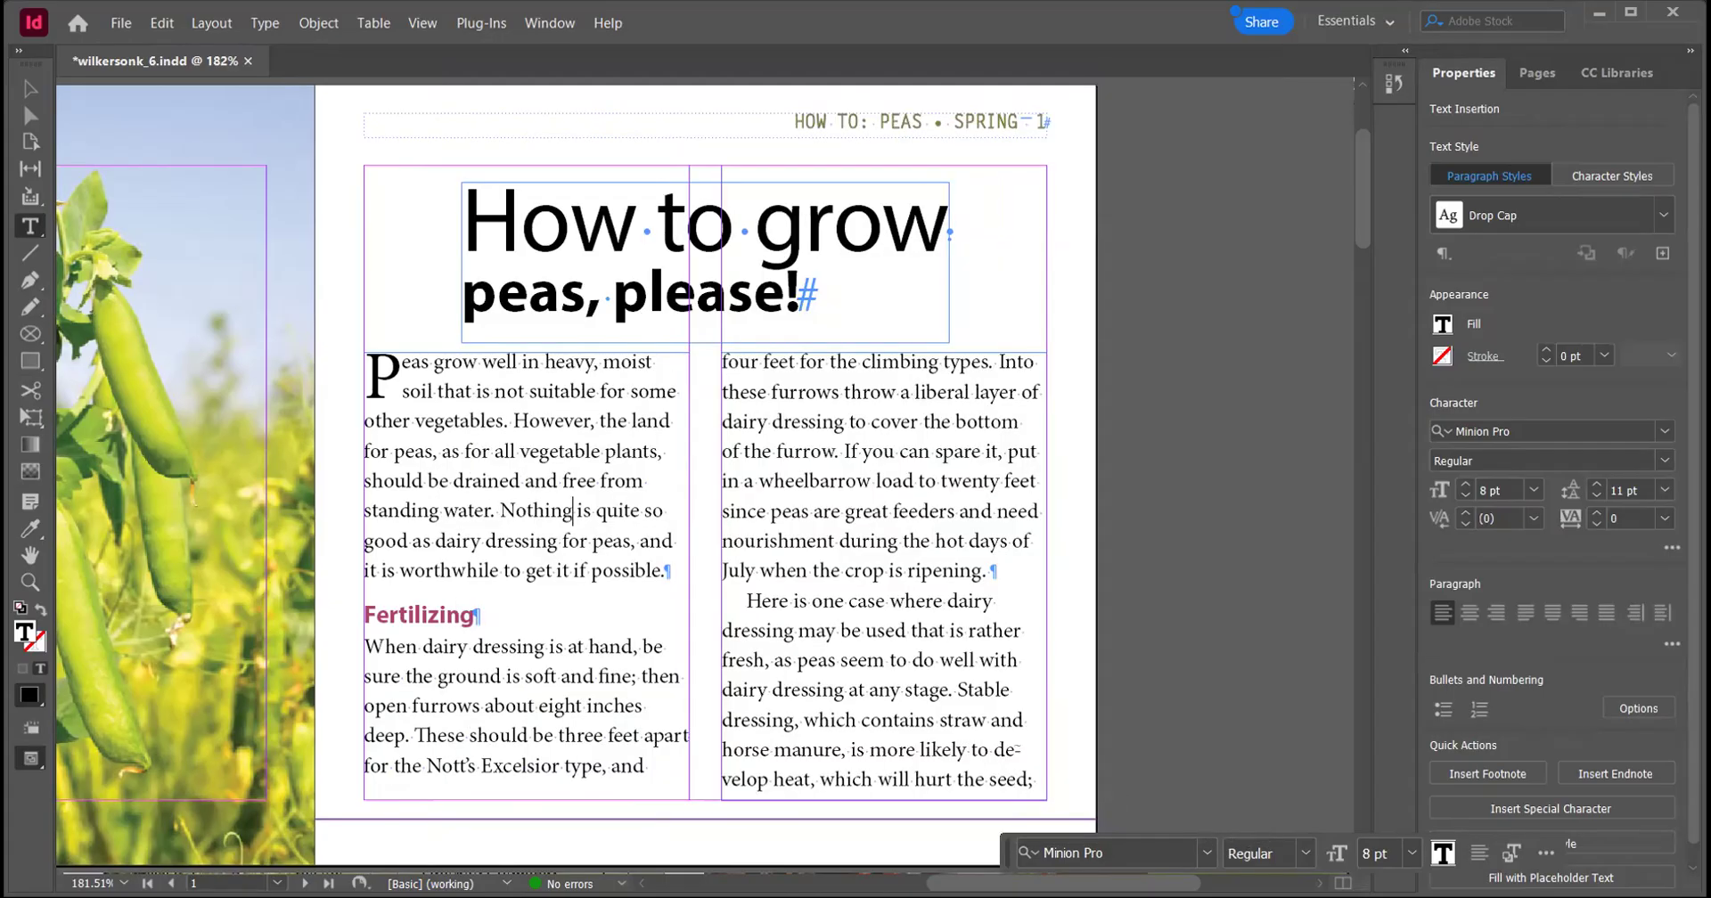
# Deselect everything in the document and save the booklet file
pyautogui.click(162, 24)
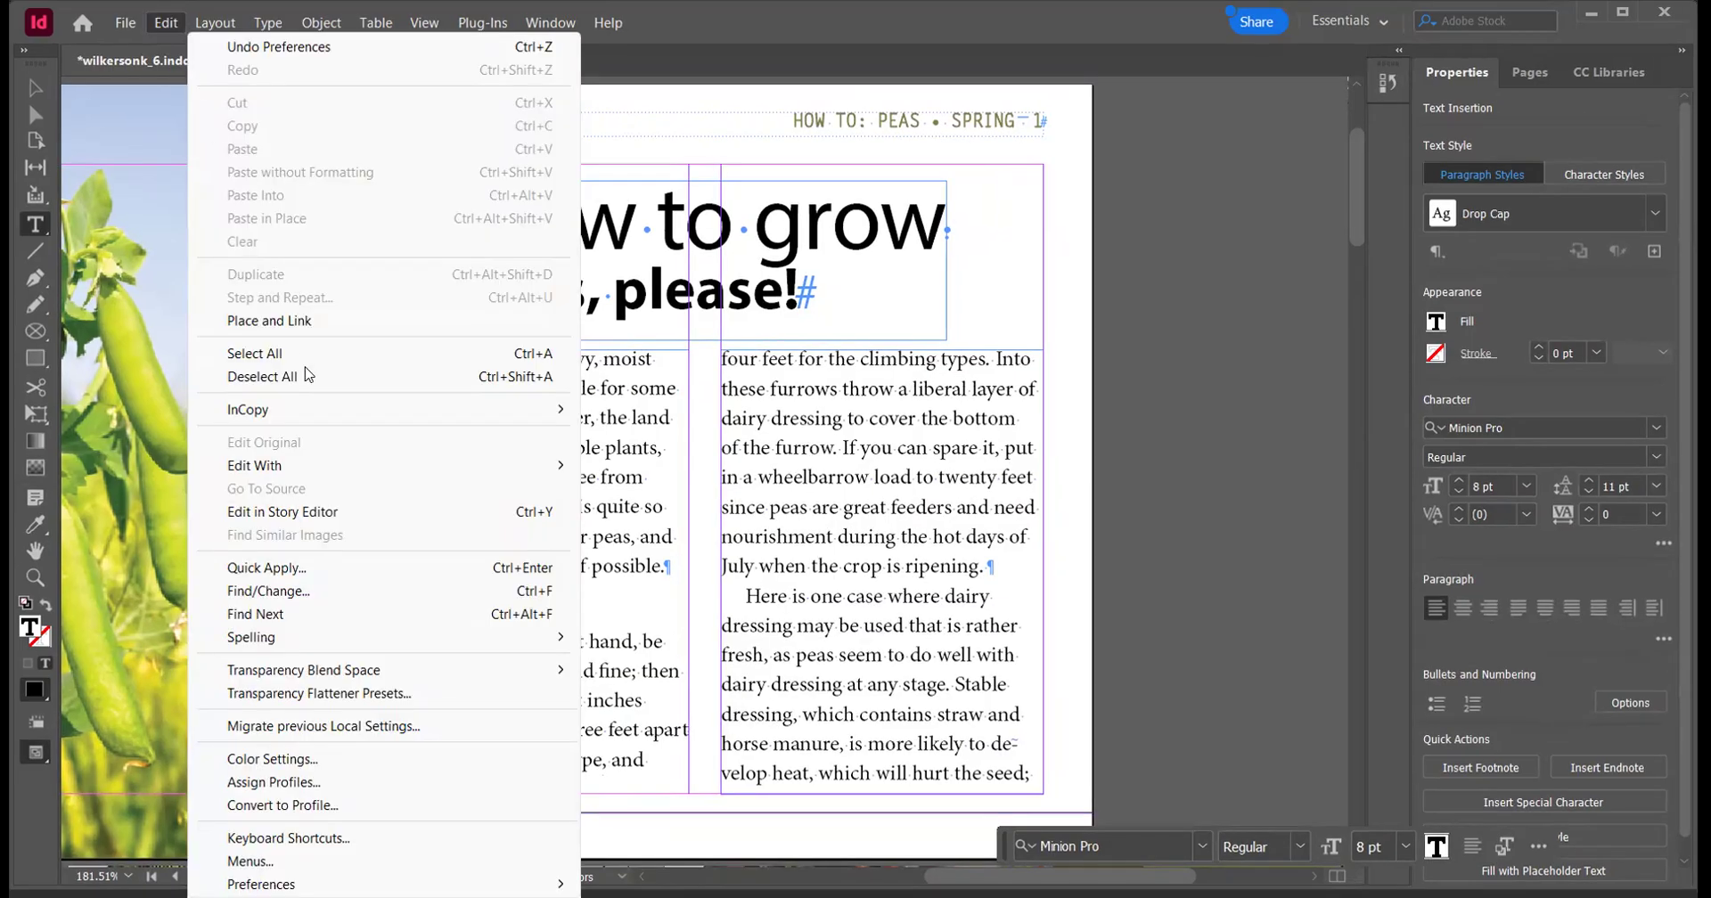
pyautogui.click(262, 377)
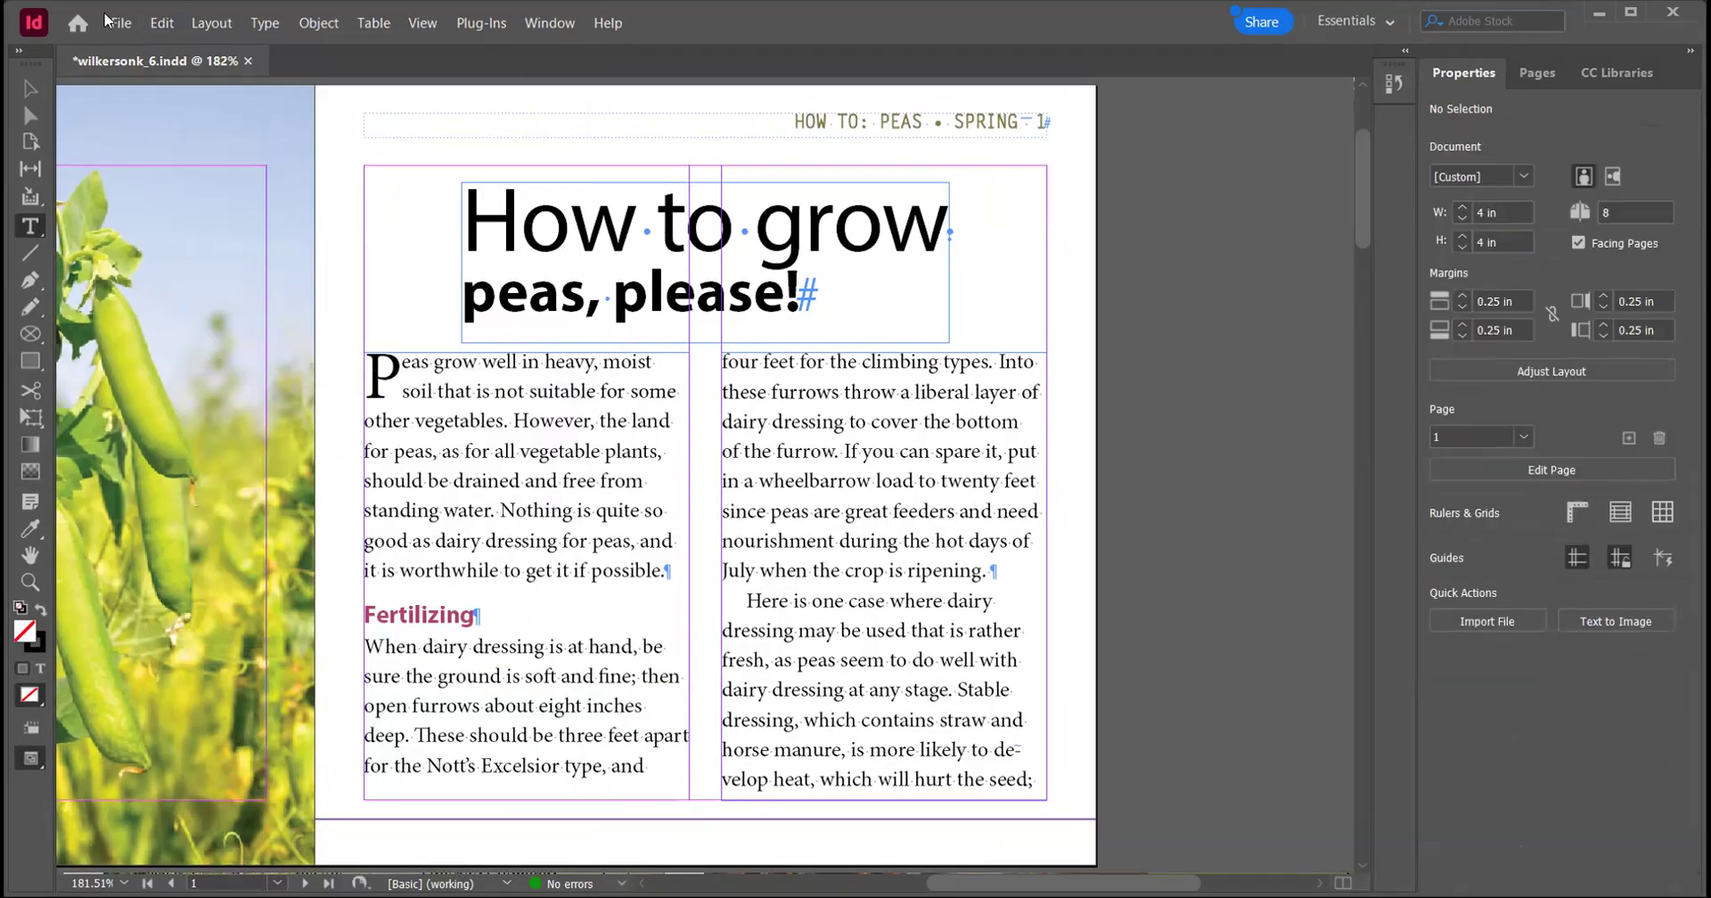
pyautogui.click(125, 24)
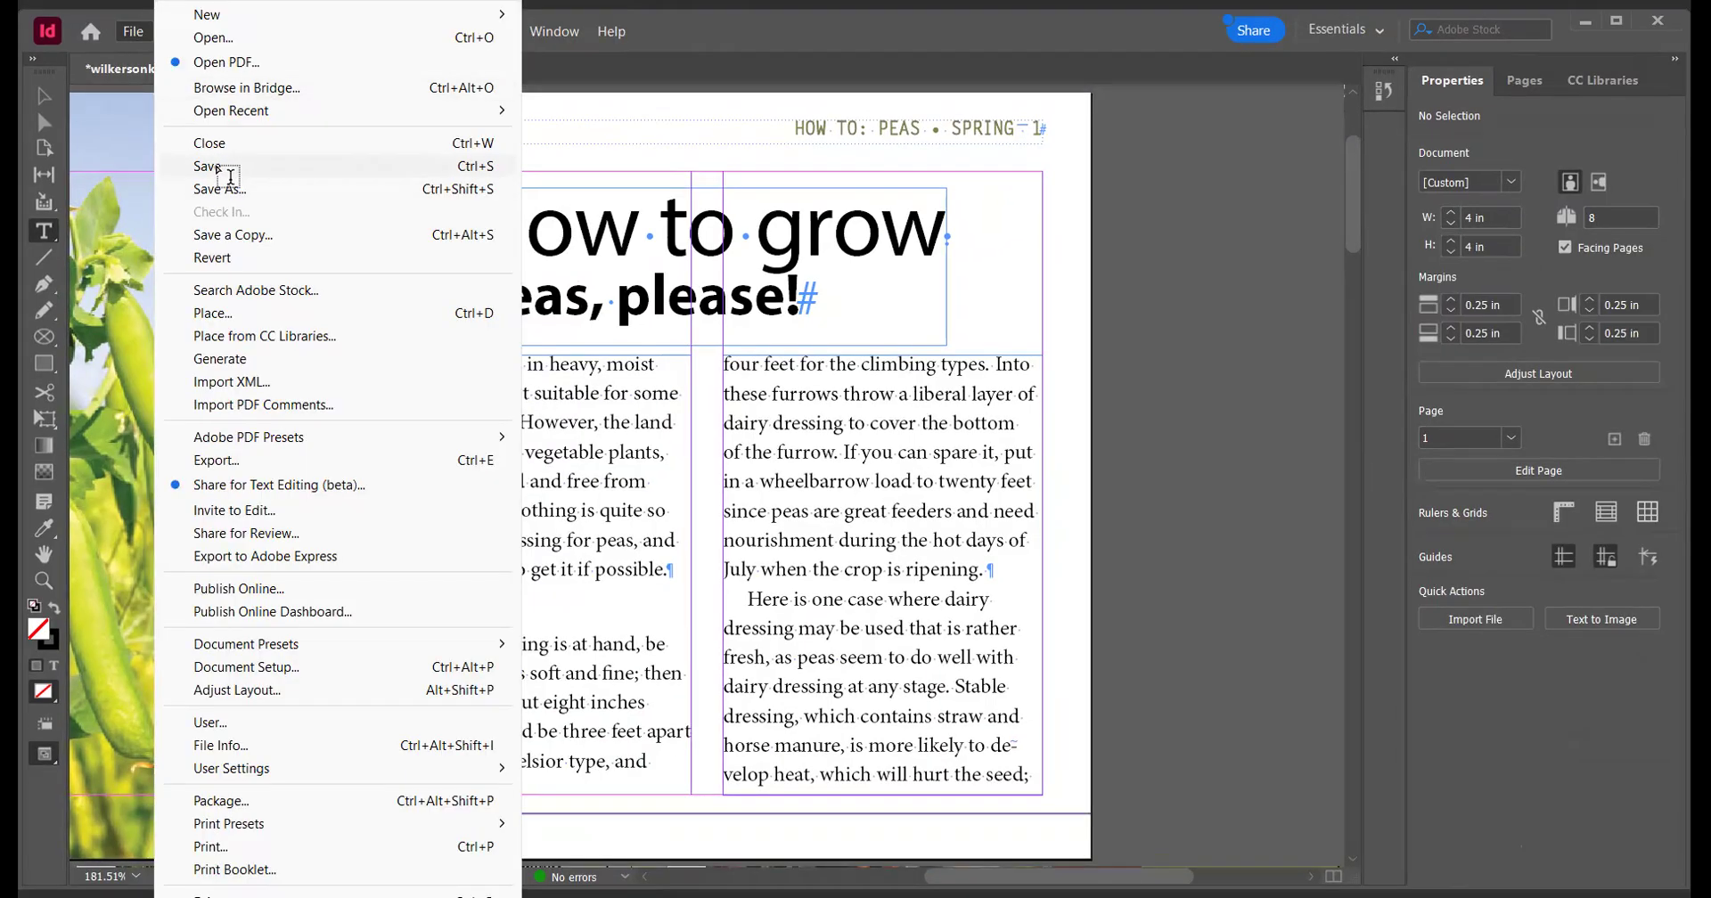
pyautogui.click(227, 167)
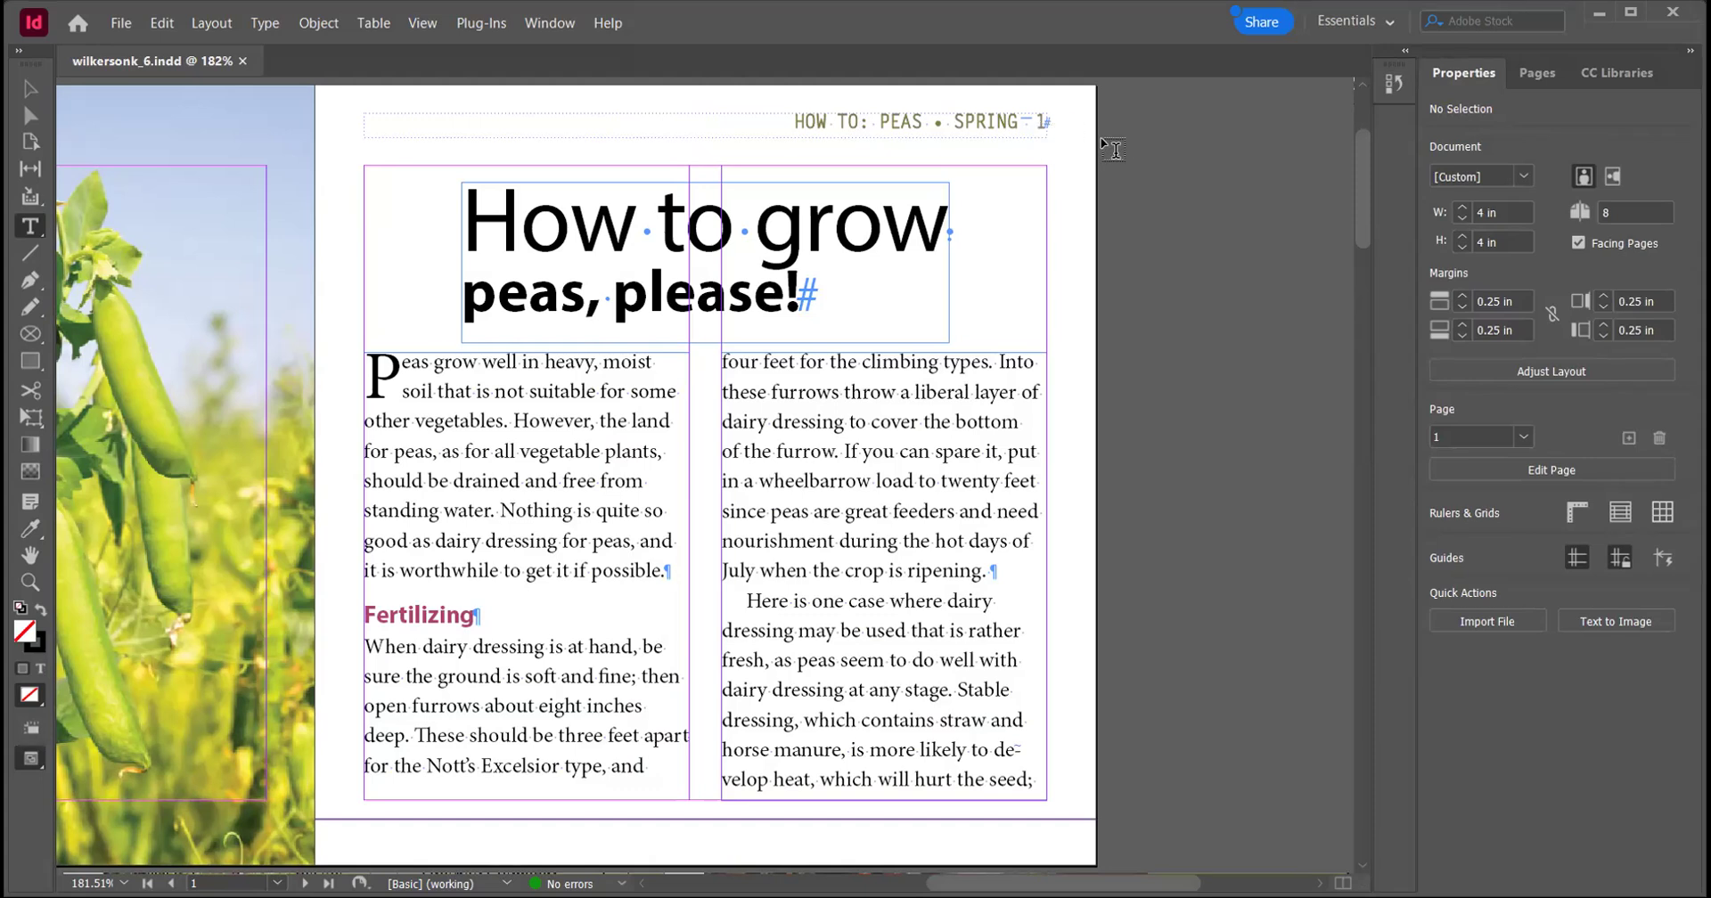
# Show the baseline grid and display the spread at actual size
pyautogui.click(422, 23)
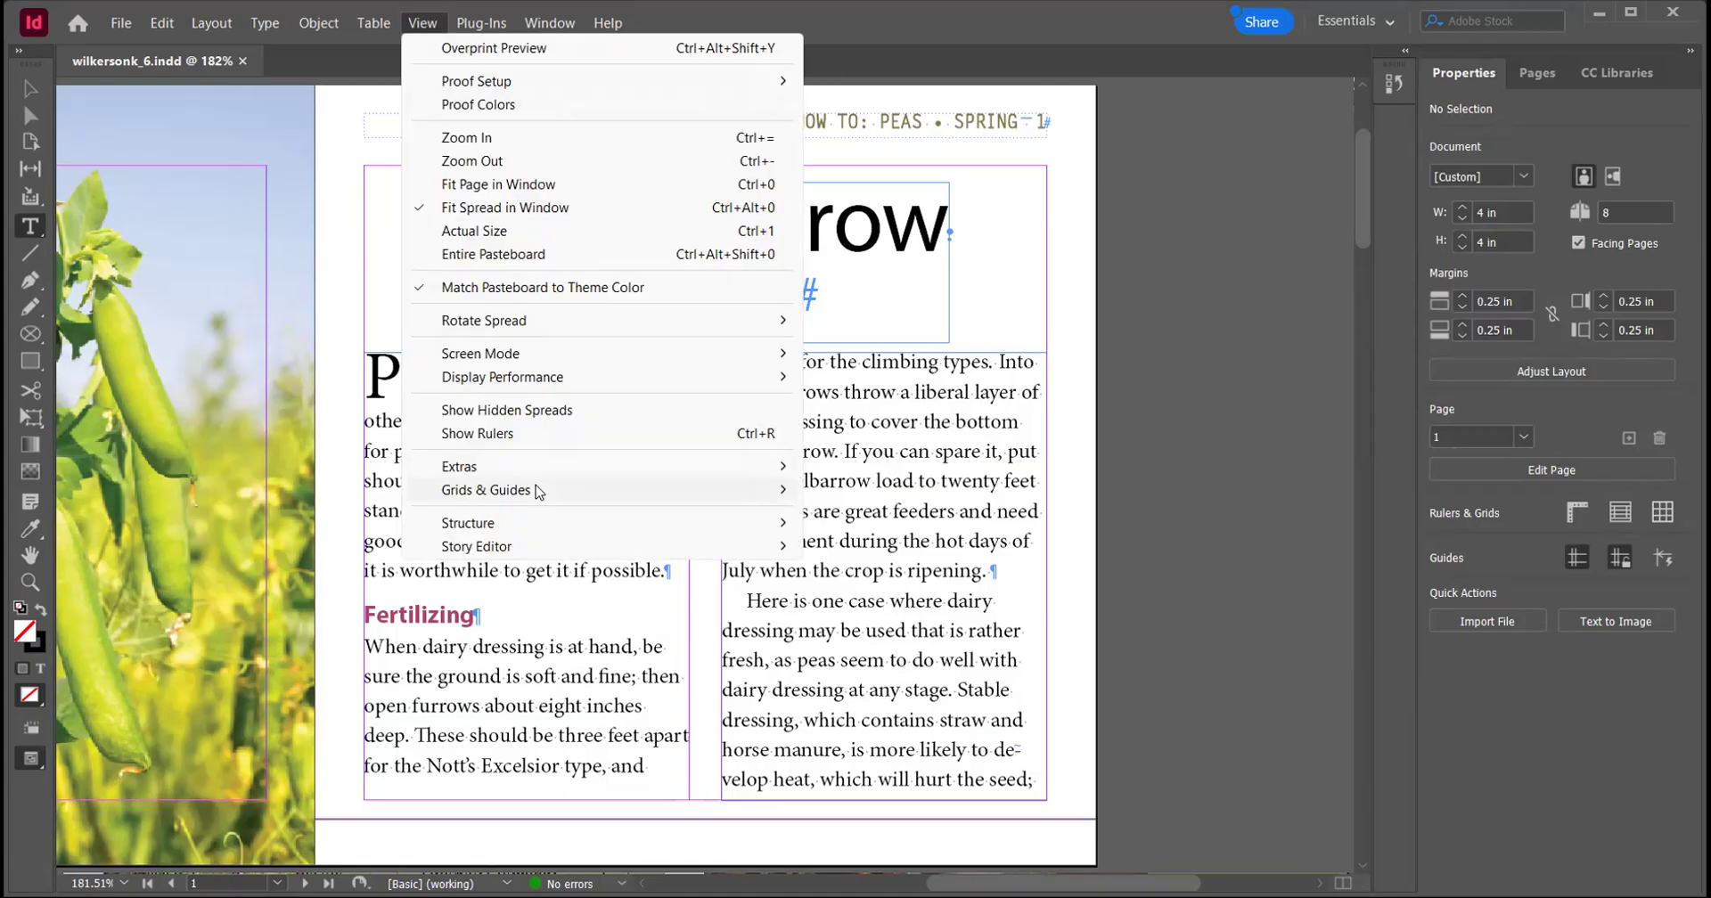
pyautogui.moveTo(537, 491)
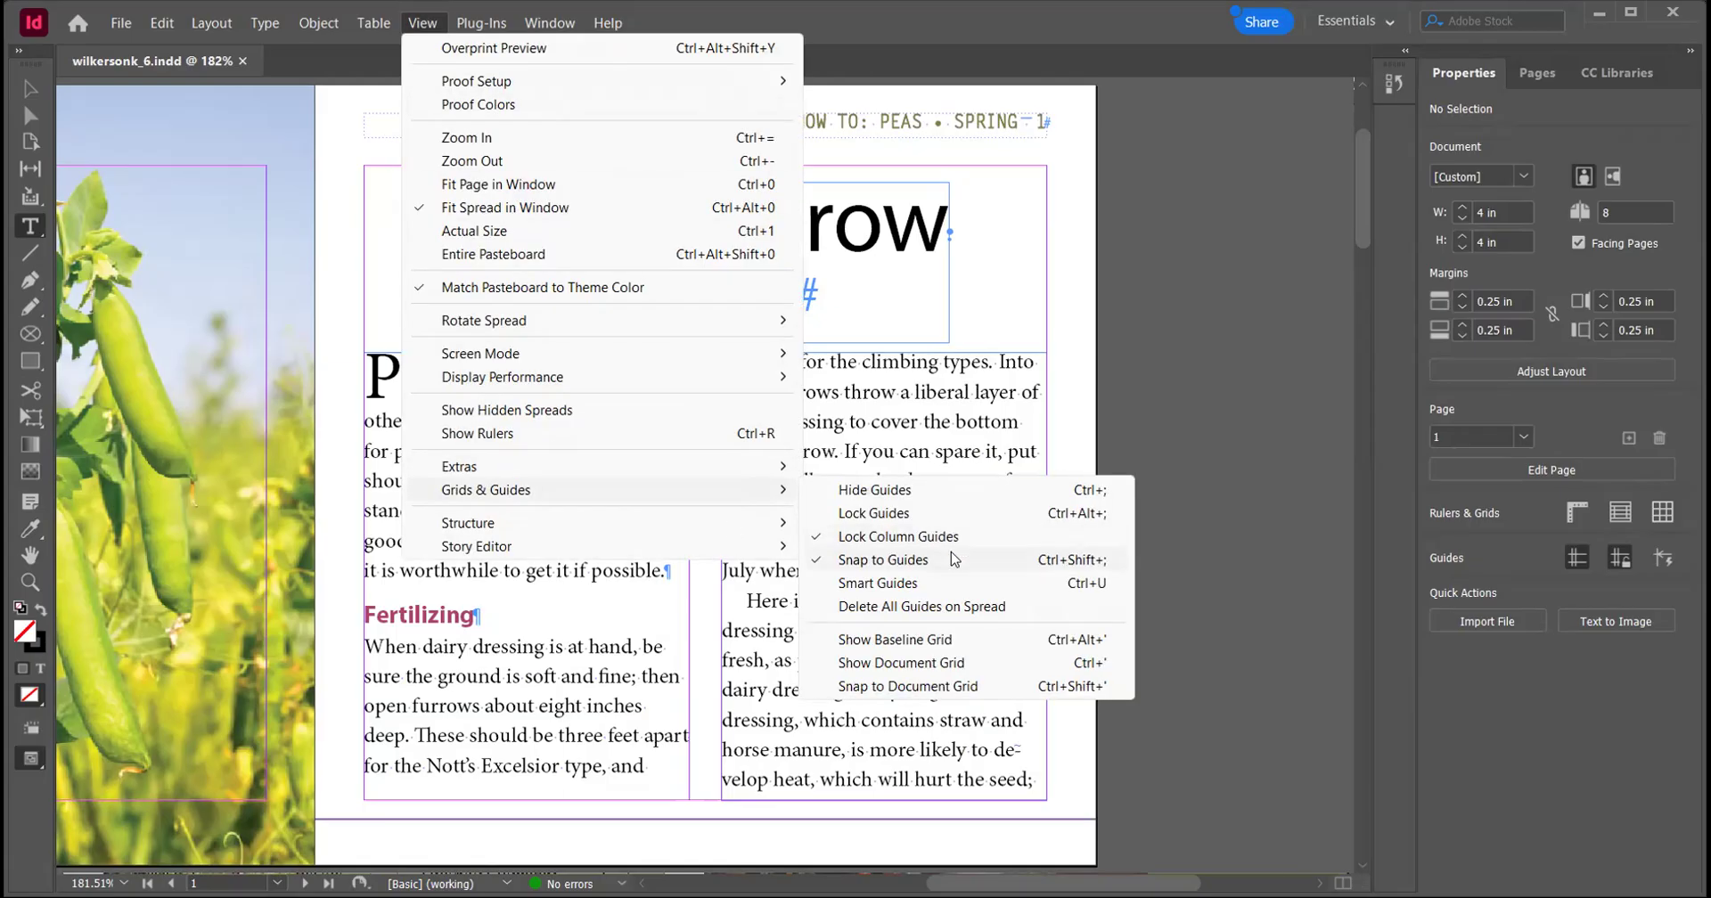
pyautogui.click(933, 641)
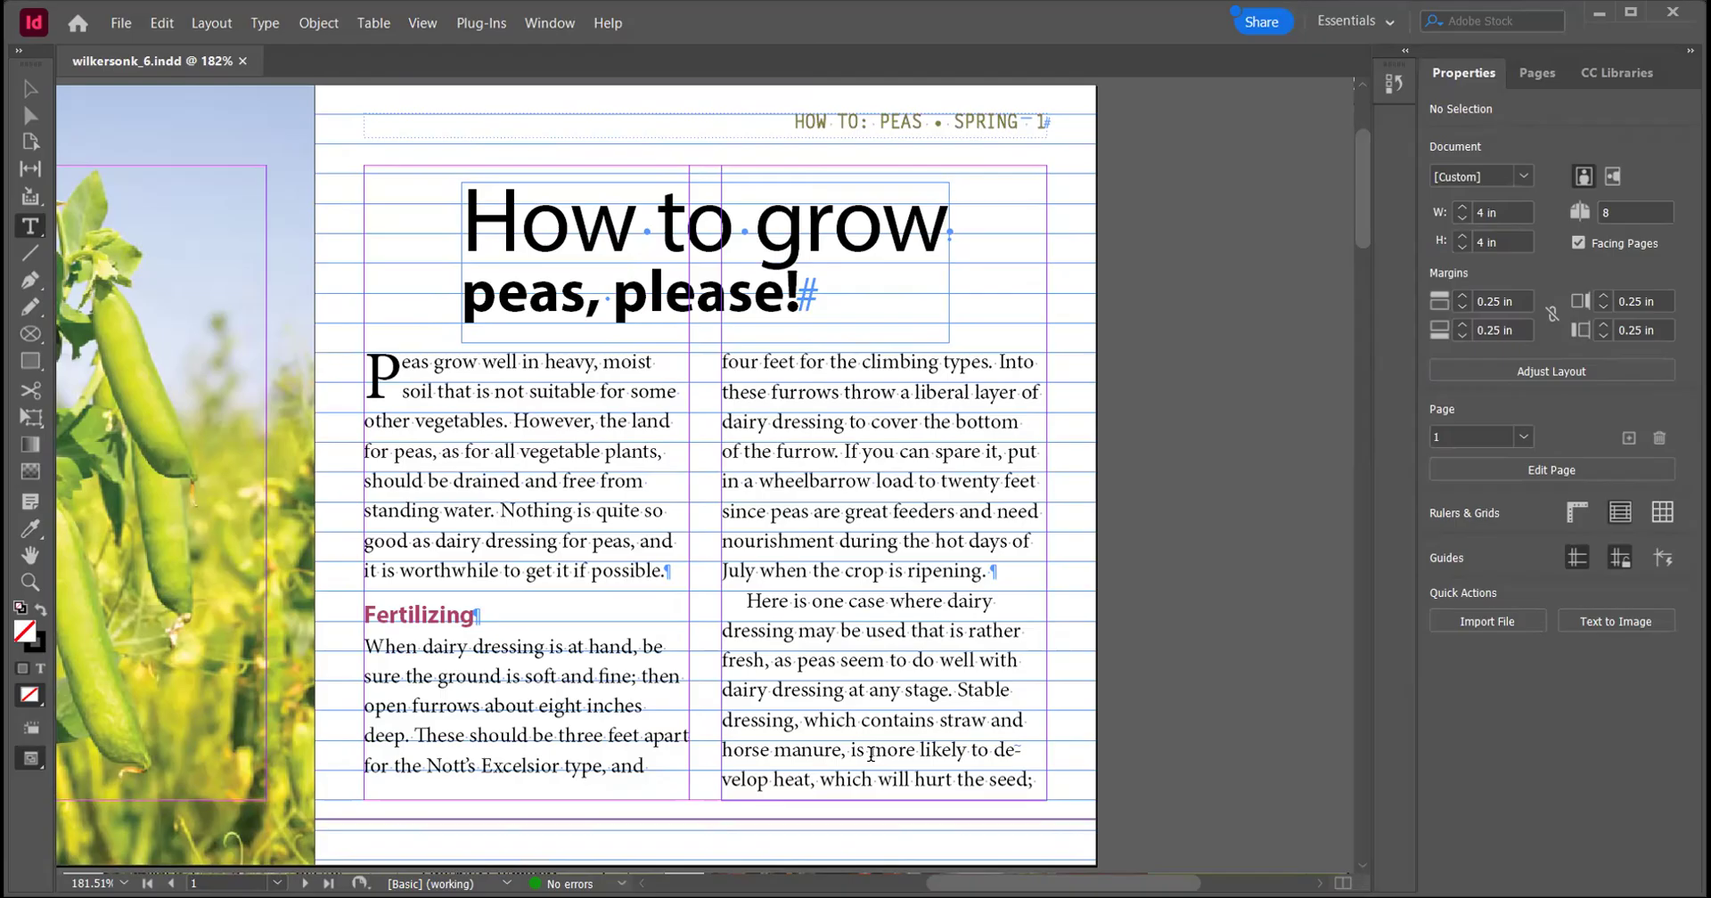
pyautogui.click(431, 33)
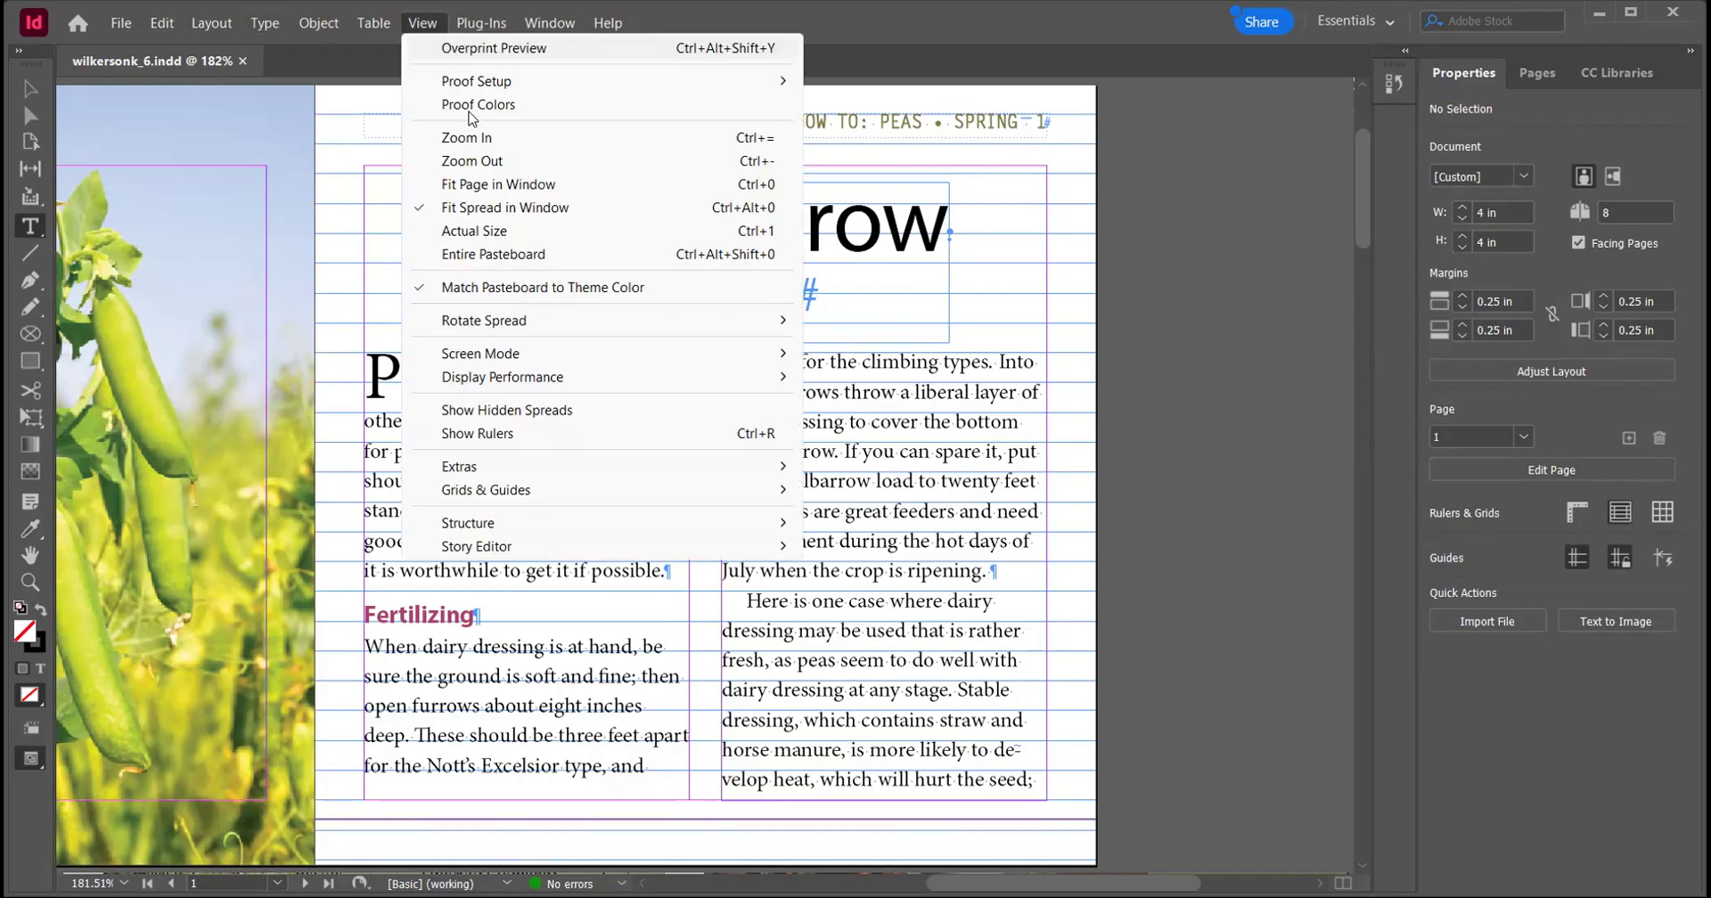
pyautogui.click(493, 234)
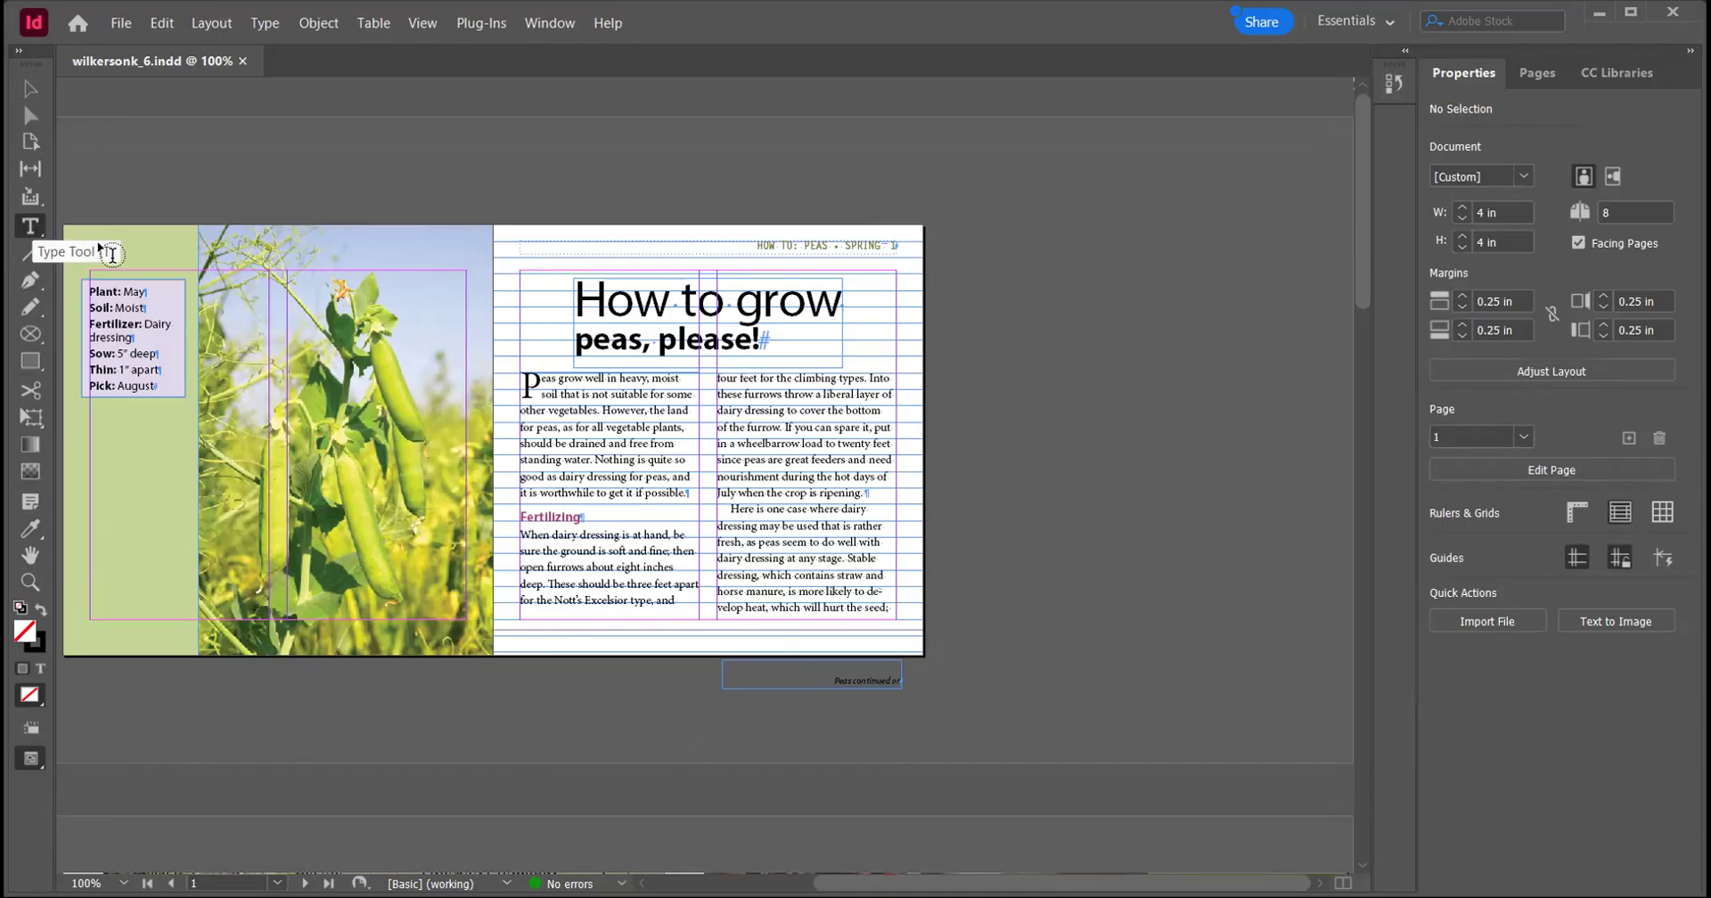
# Select the entire body story and align all its lines to the baseline grid, then deselect it
pyautogui.click(590, 441)
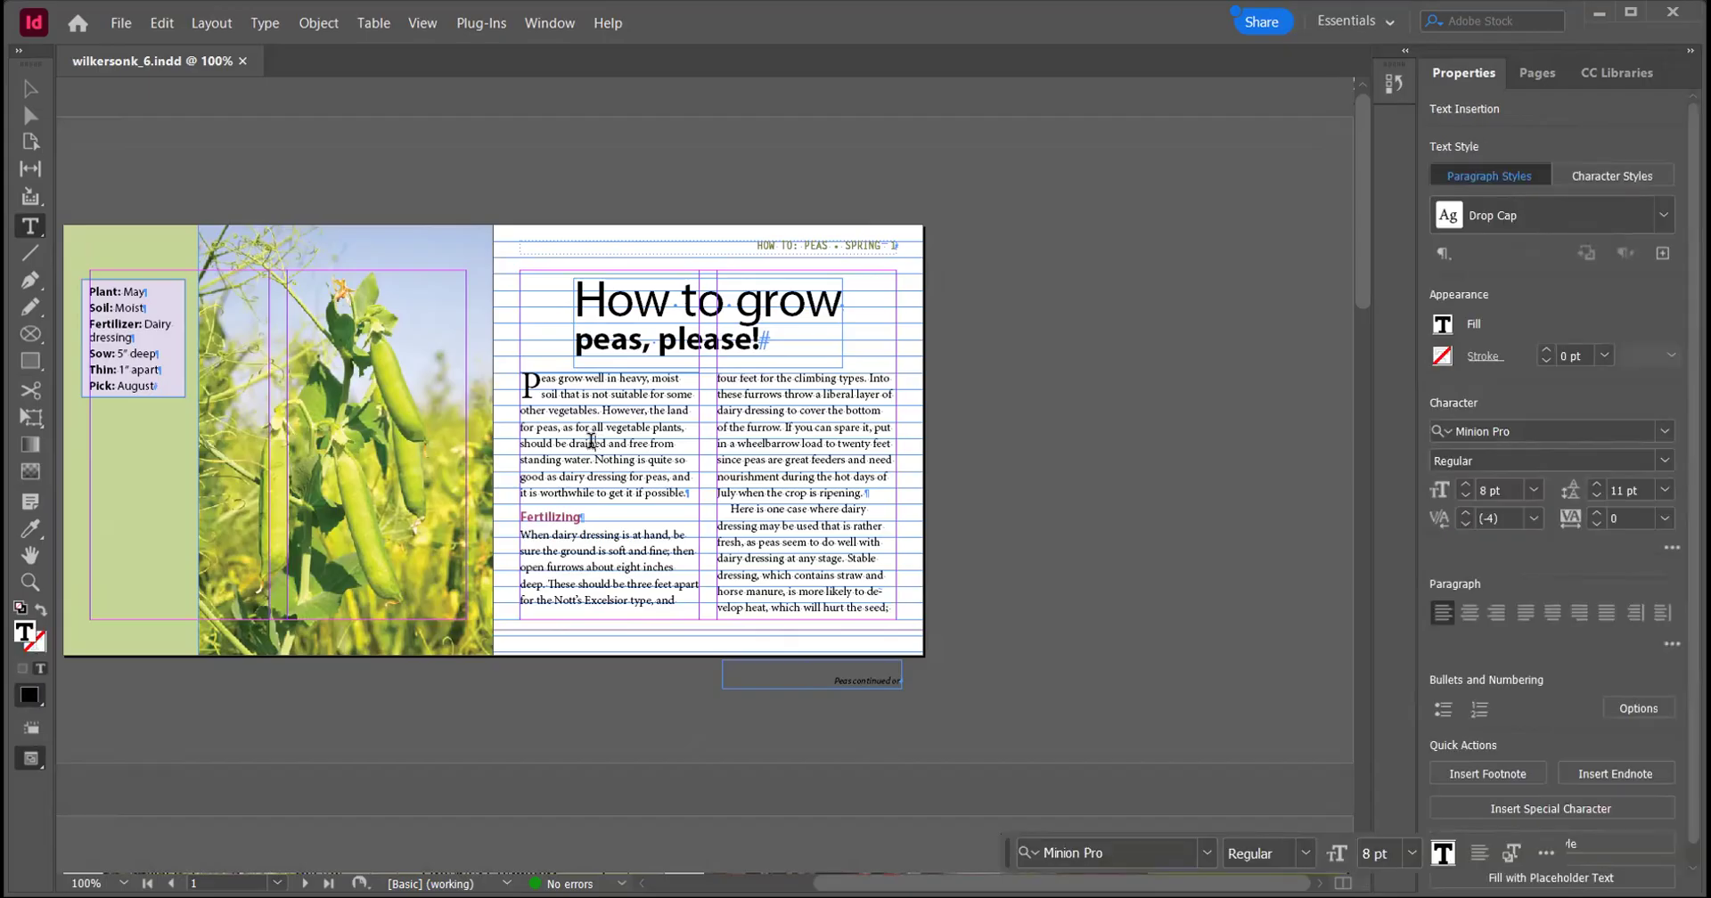
pyautogui.click(164, 26)
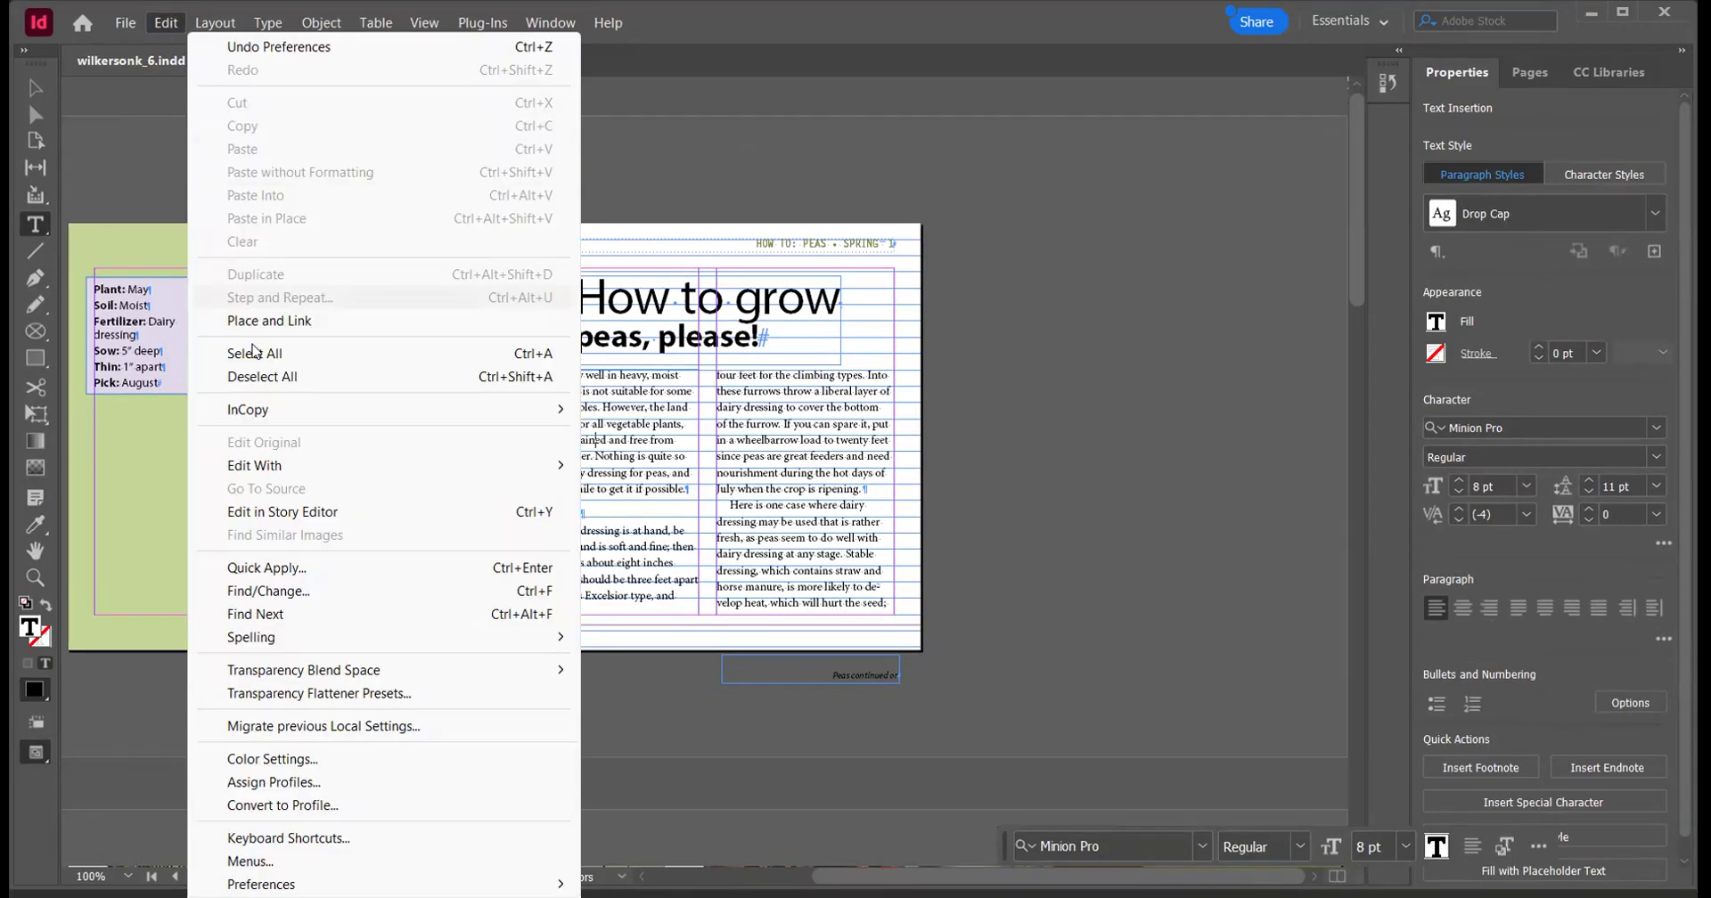
pyautogui.click(305, 358)
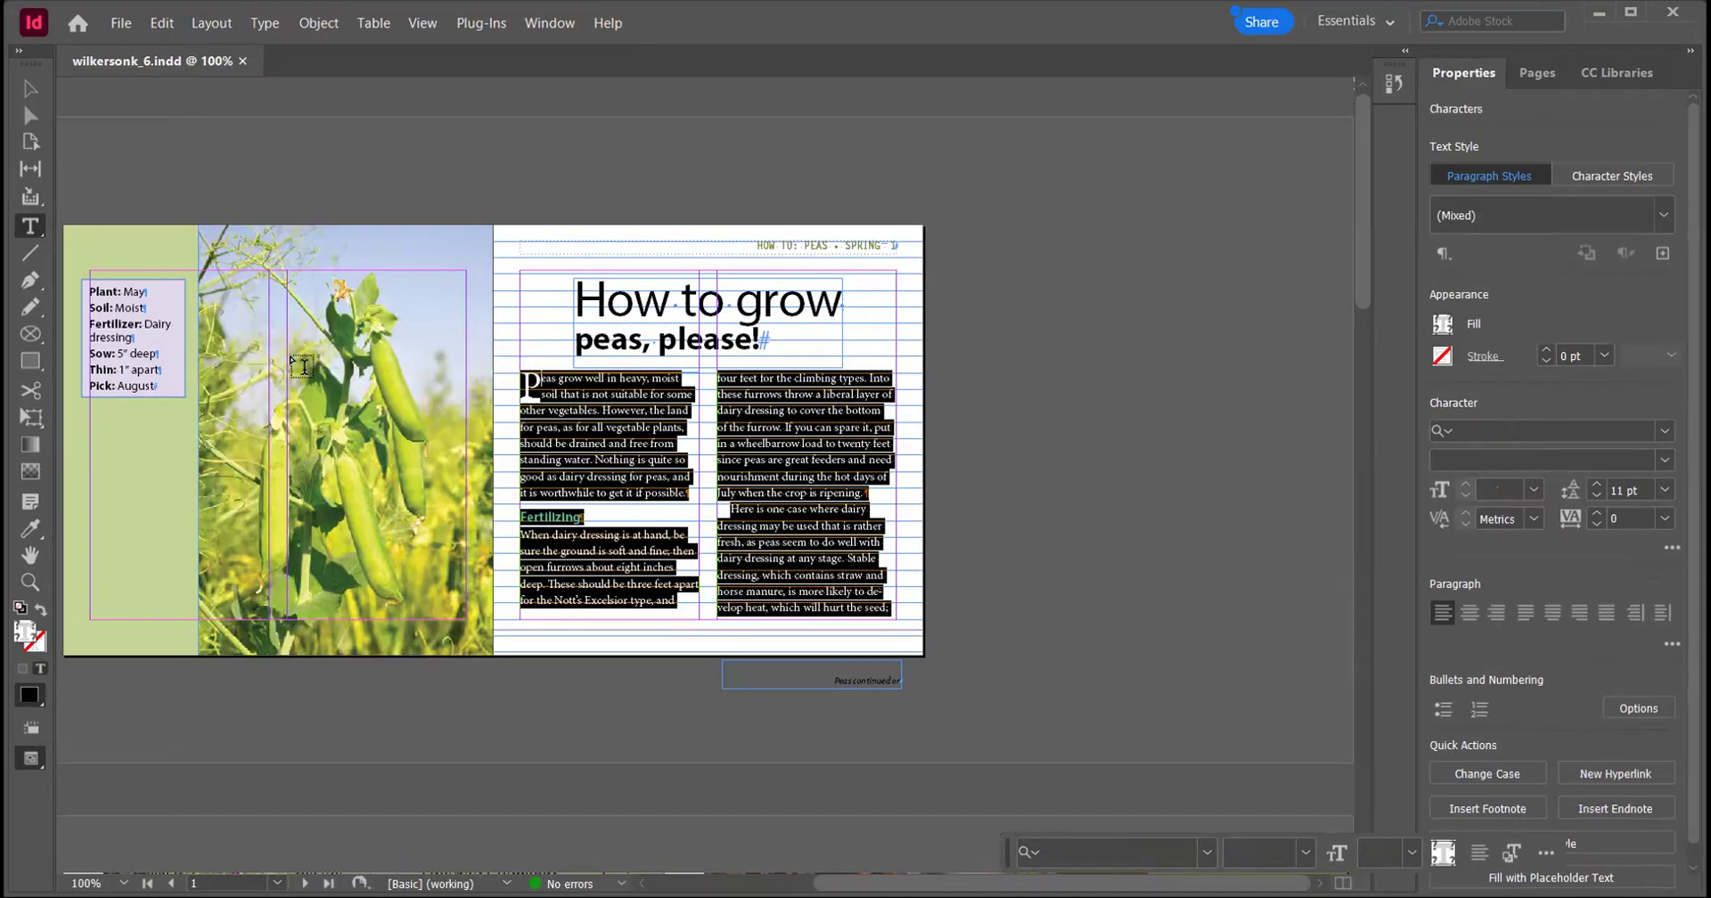
pyautogui.click(1537, 72)
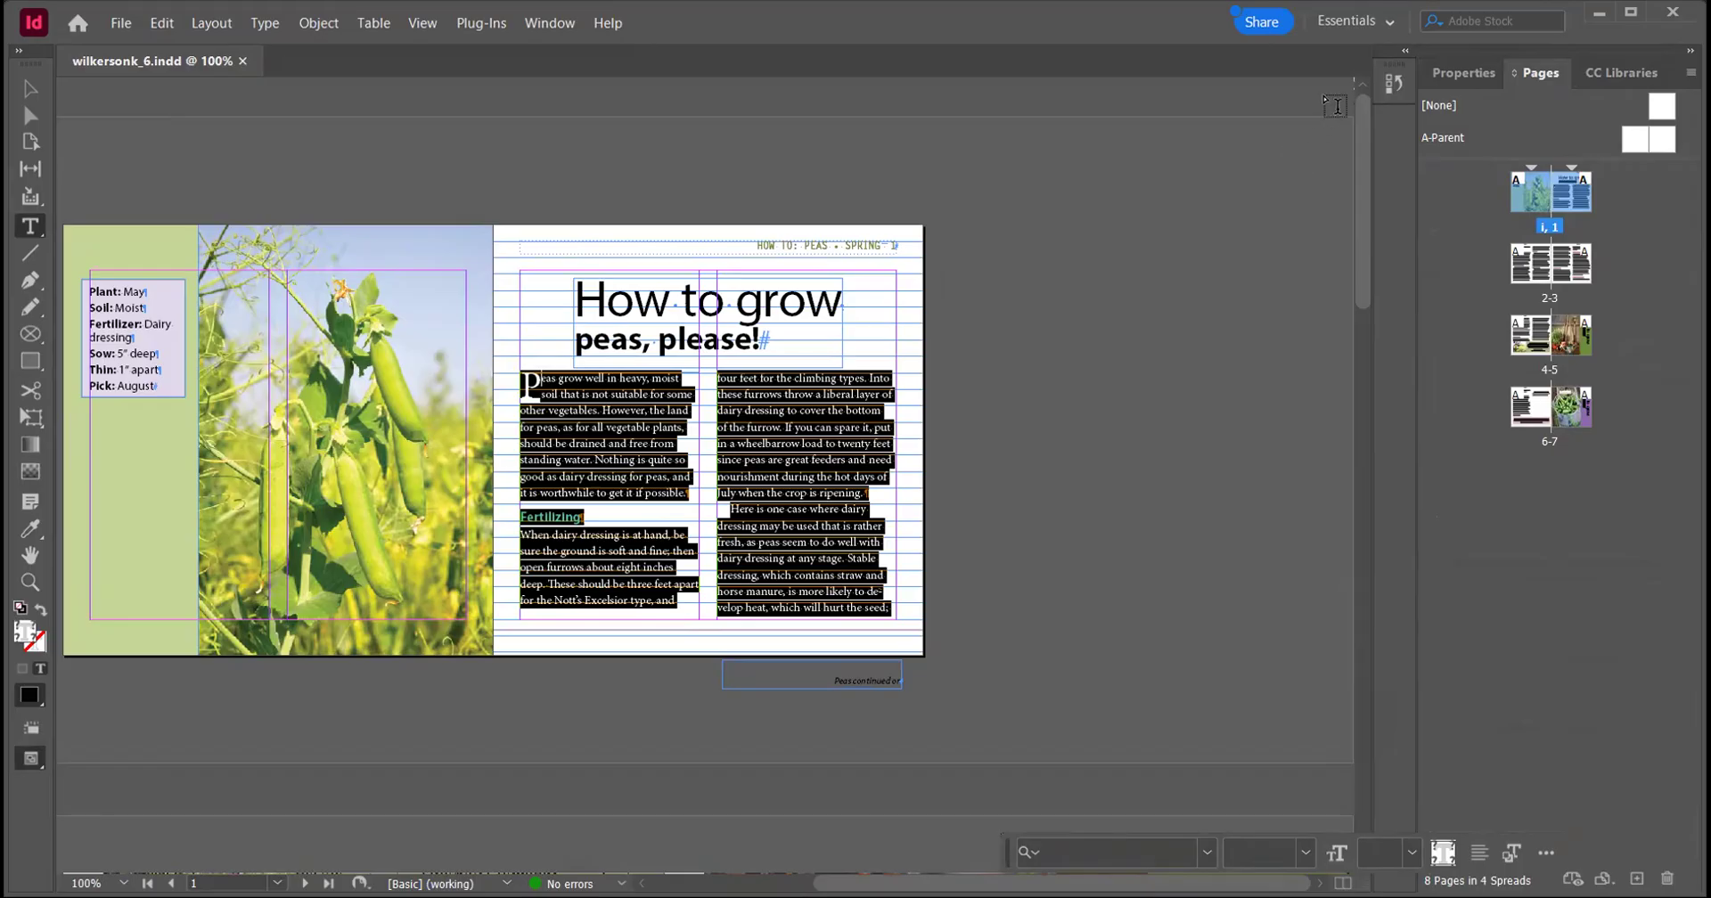
pyautogui.click(265, 23)
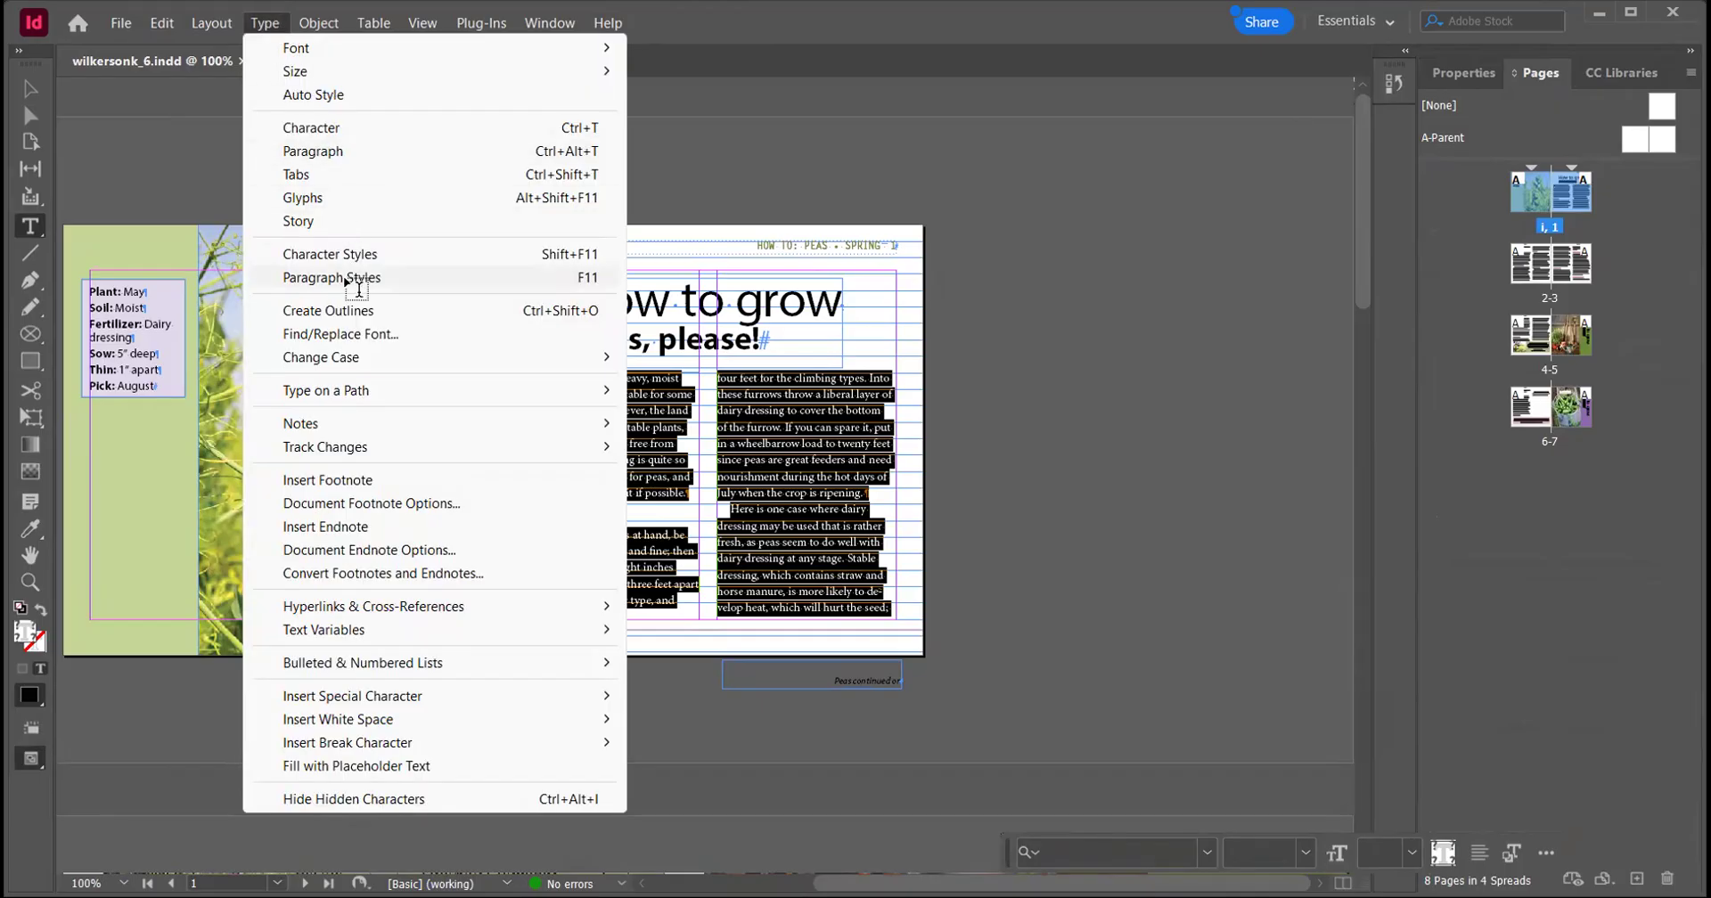
pyautogui.click(326, 153)
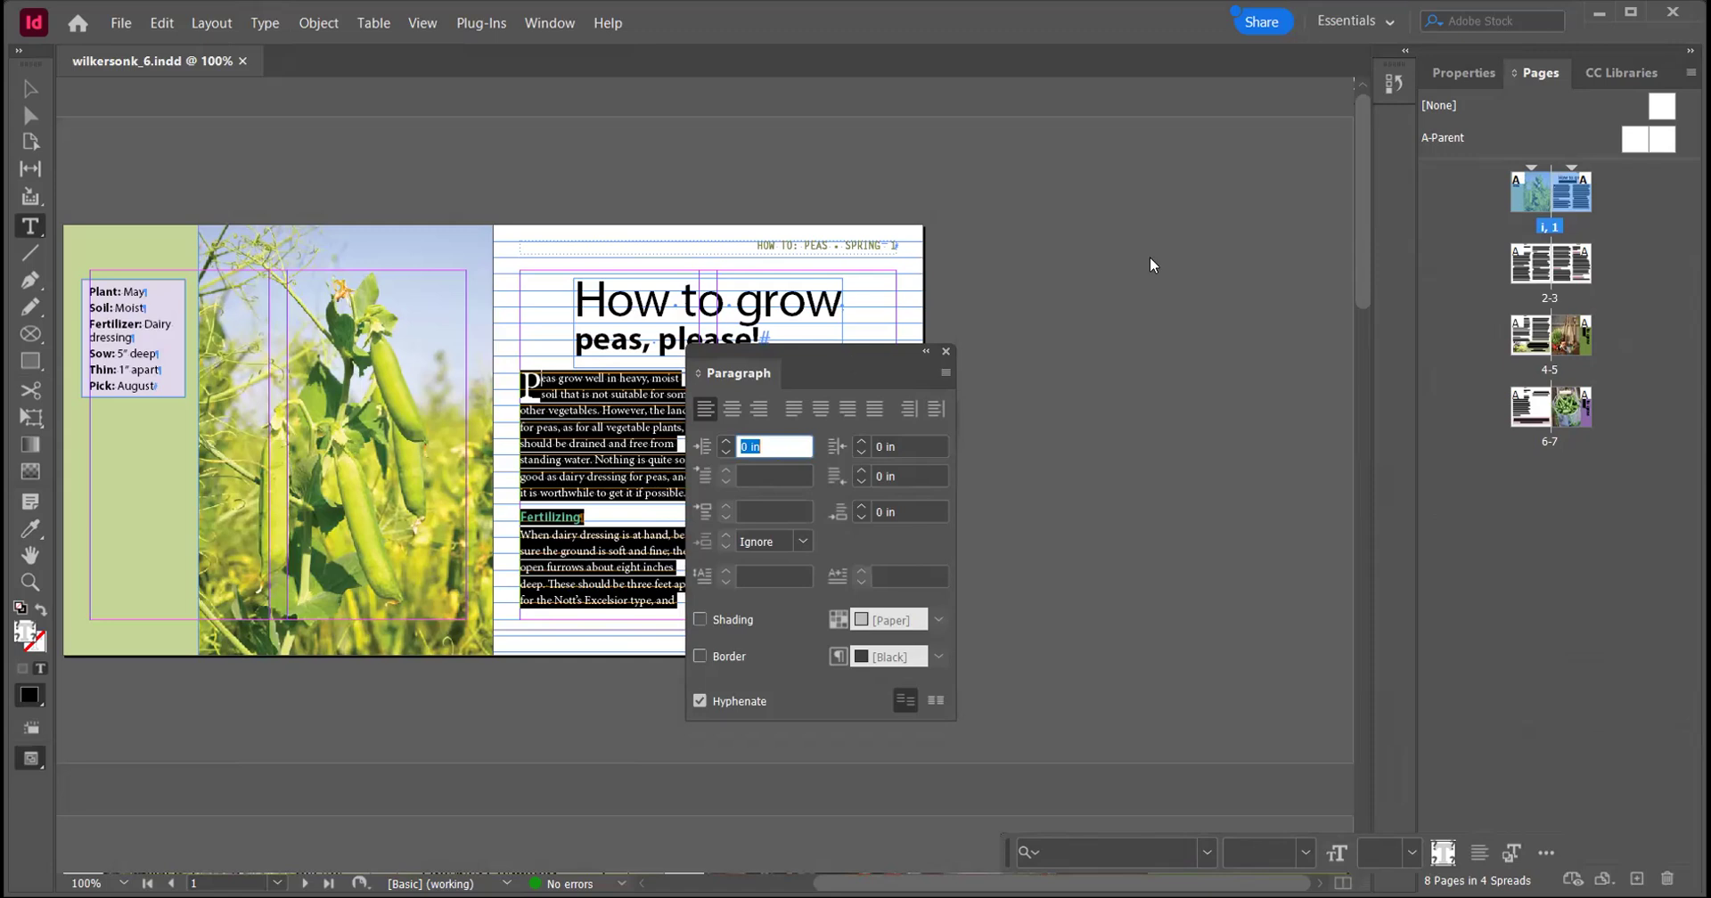
pyautogui.moveTo(843, 377); pyautogui.dragTo(1153, 280)
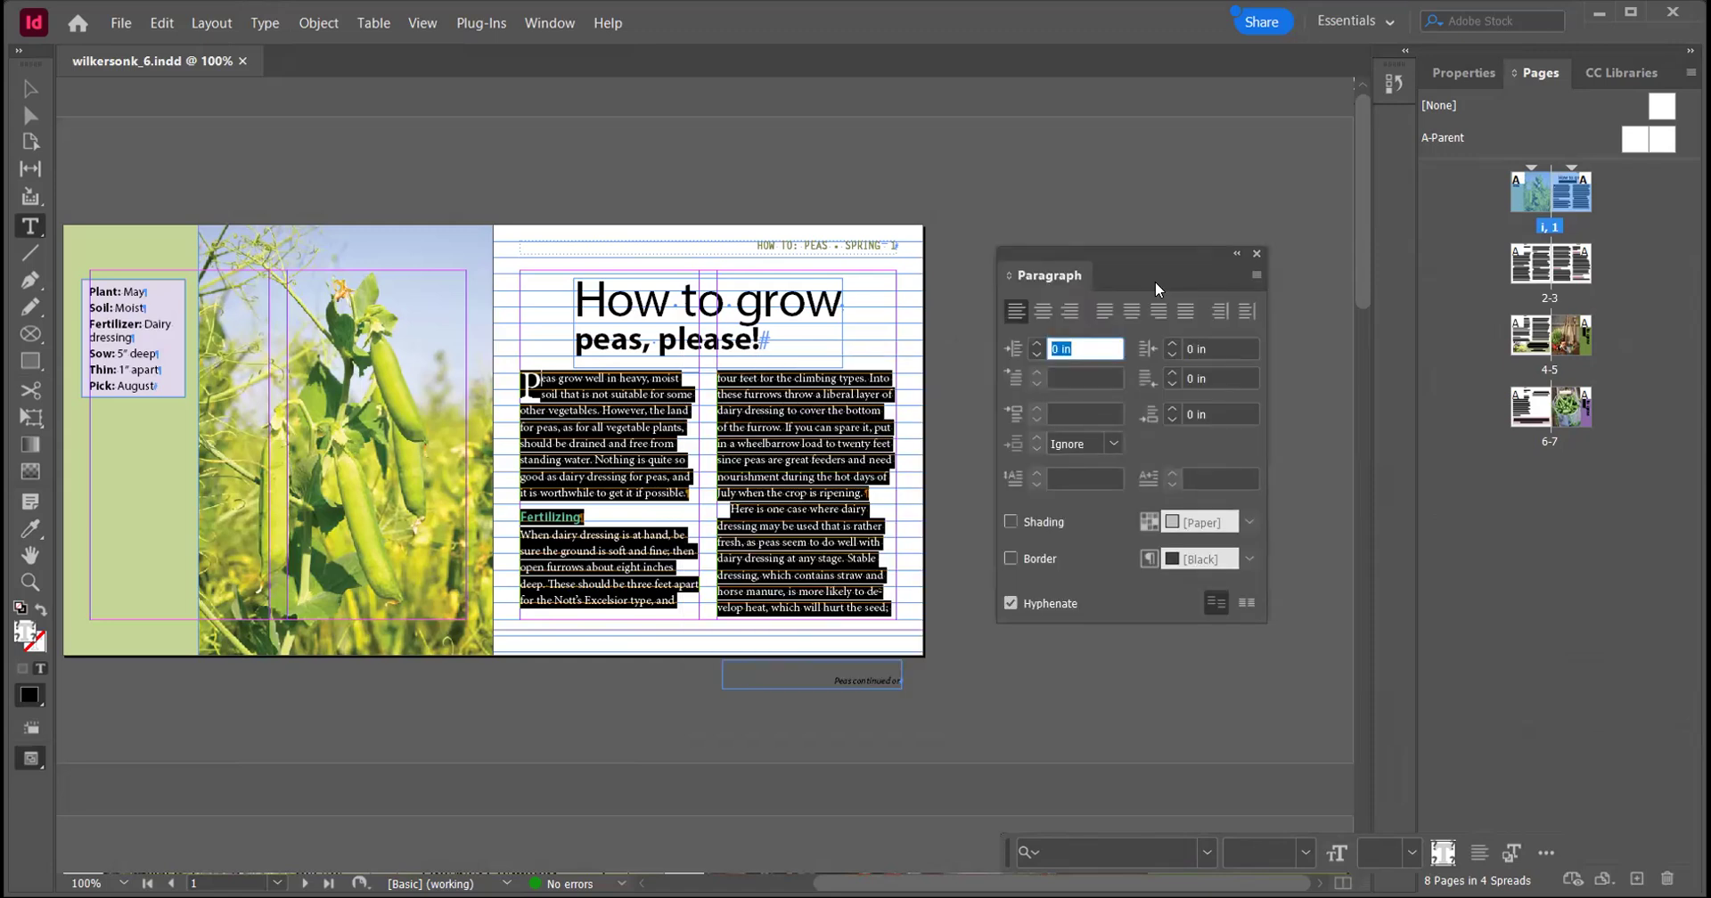
pyautogui.click(1245, 606)
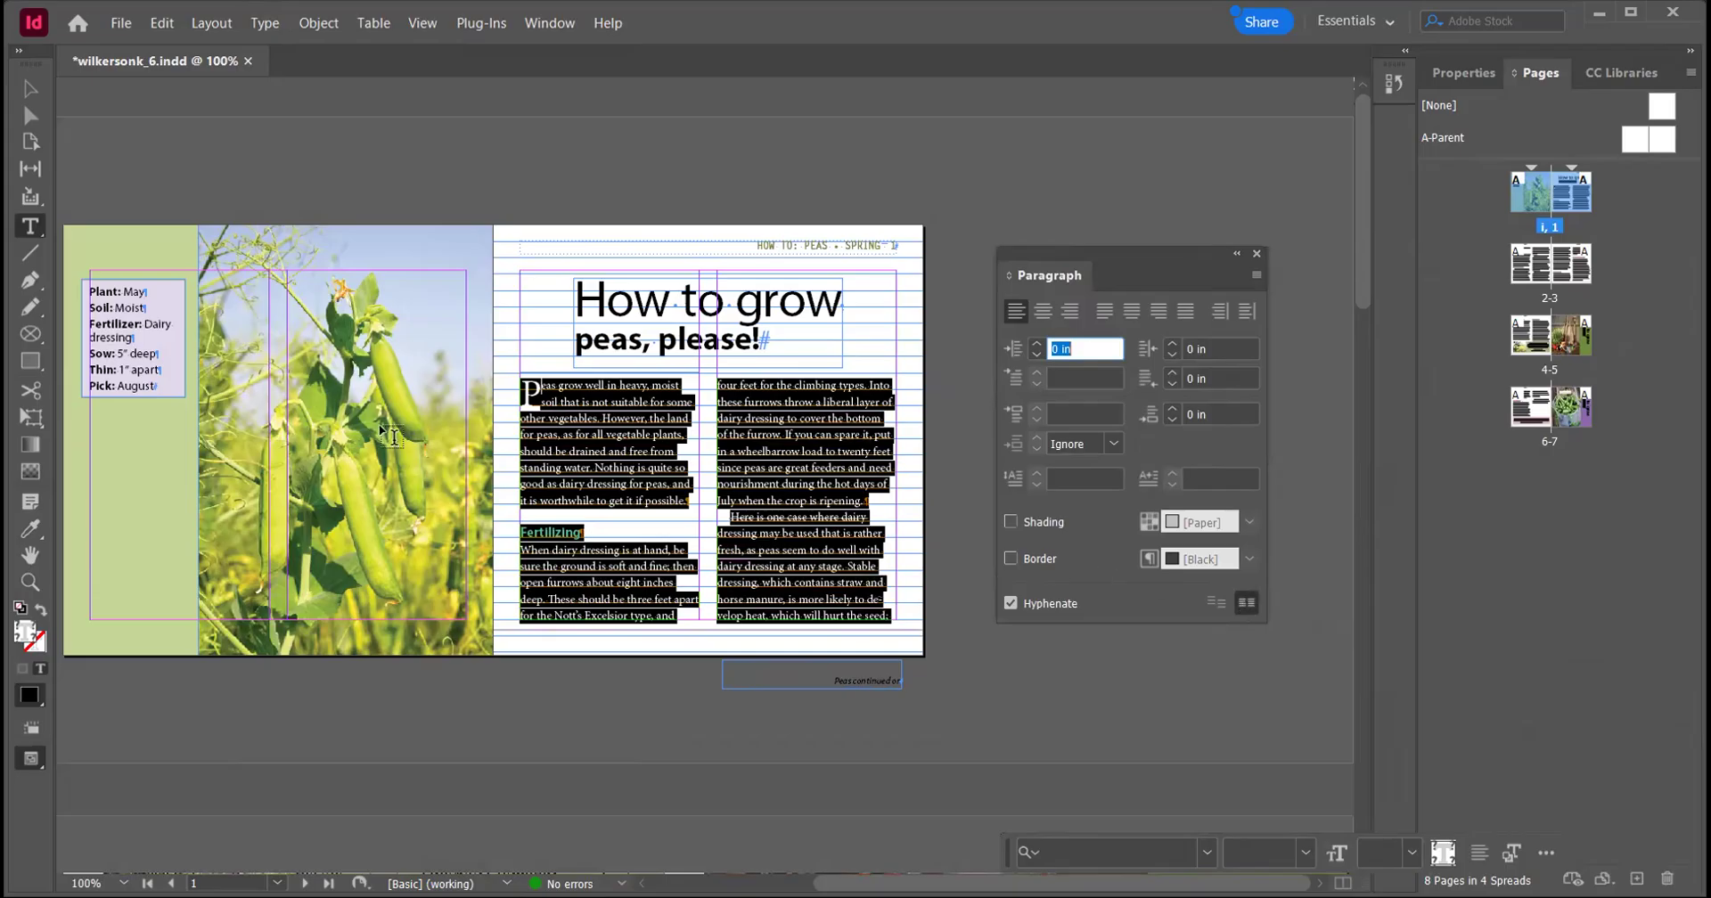
pyautogui.click(31, 90)
pyautogui.click(667, 186)
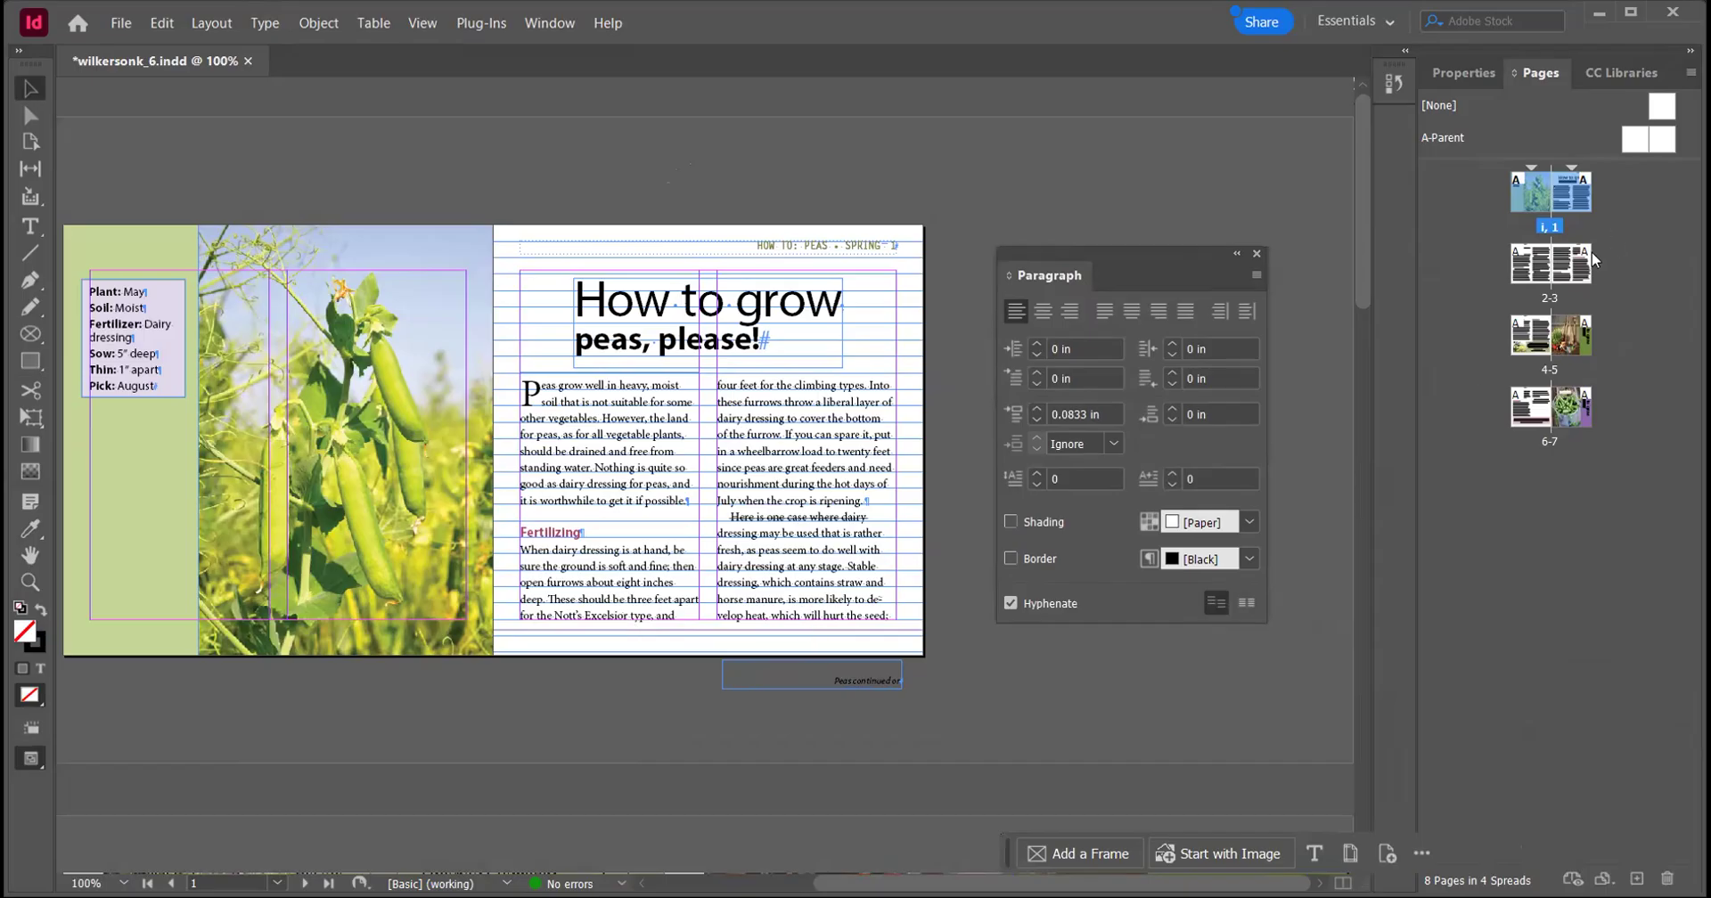
# Review the spreads, then on page 4 shorten the Picking Peas frame by one line and extend the Caring for the Vines frame to the photo
pyautogui.doubleClick(1534, 268)
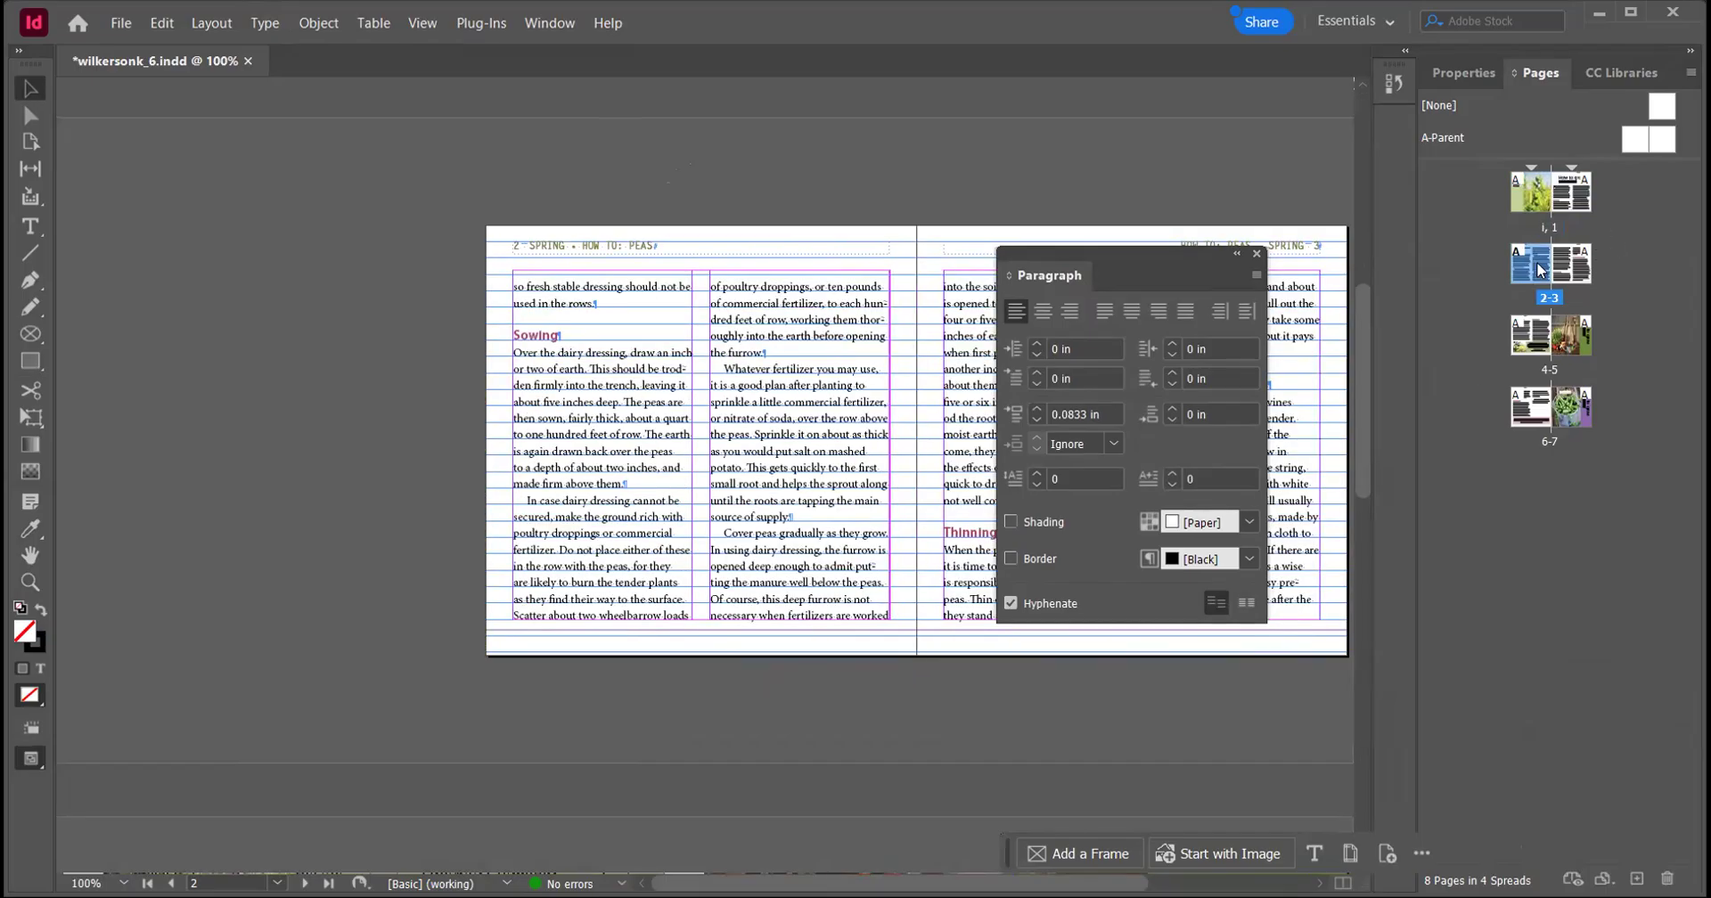
pyautogui.doubleClick(1532, 343)
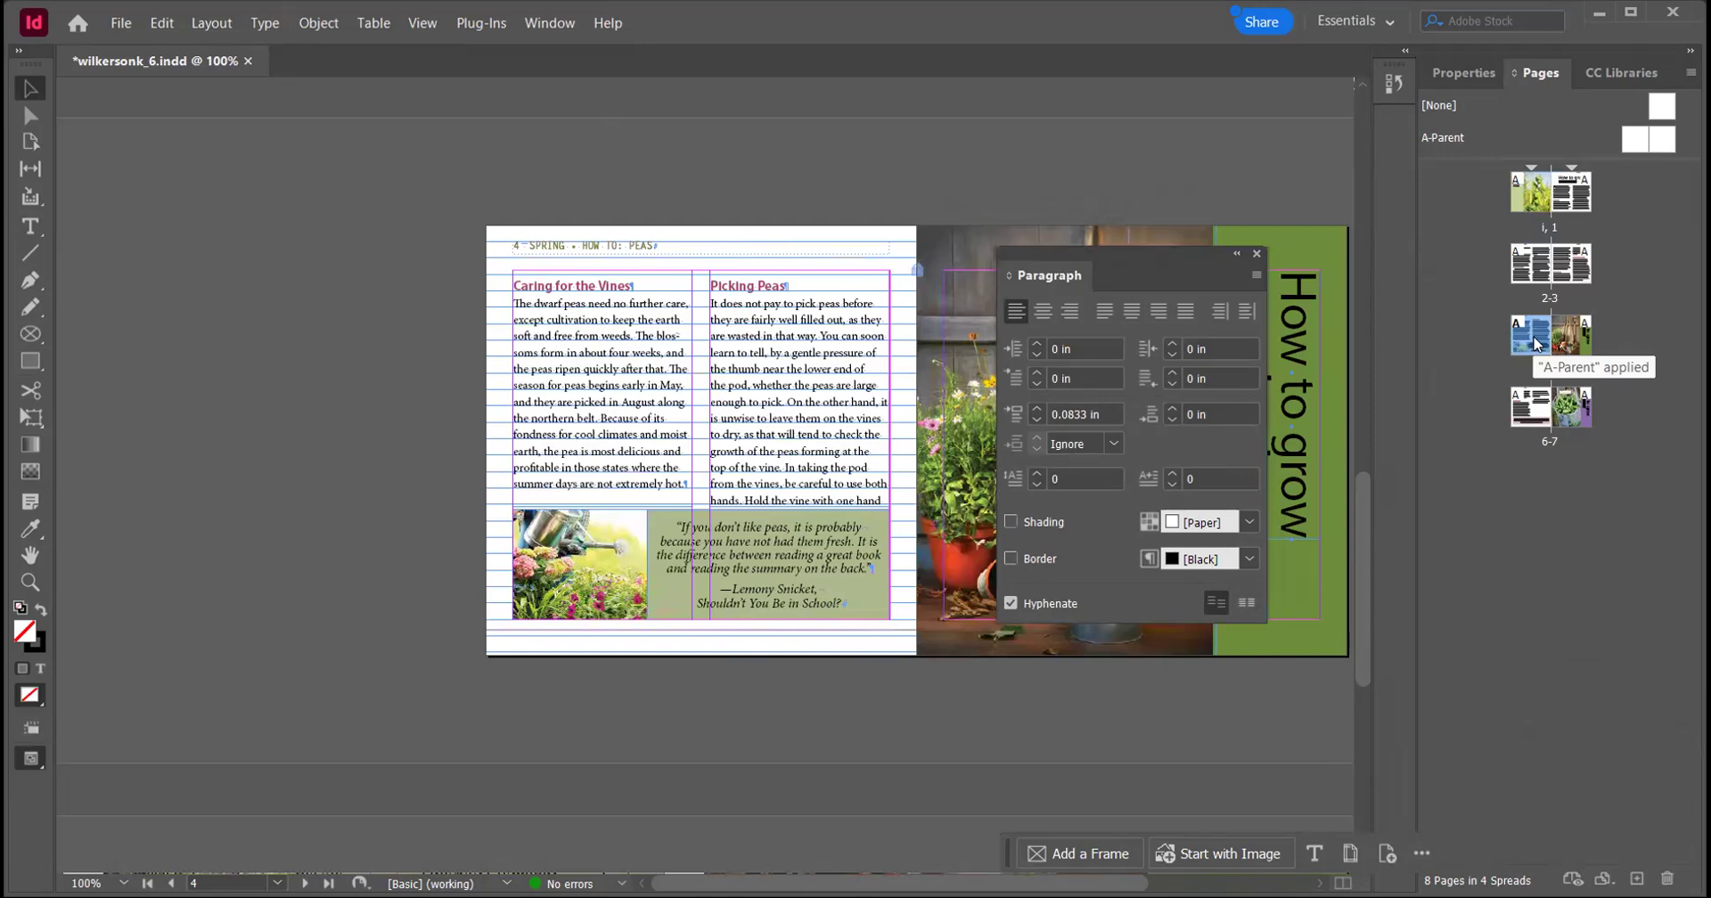
pyautogui.doubleClick(1525, 408)
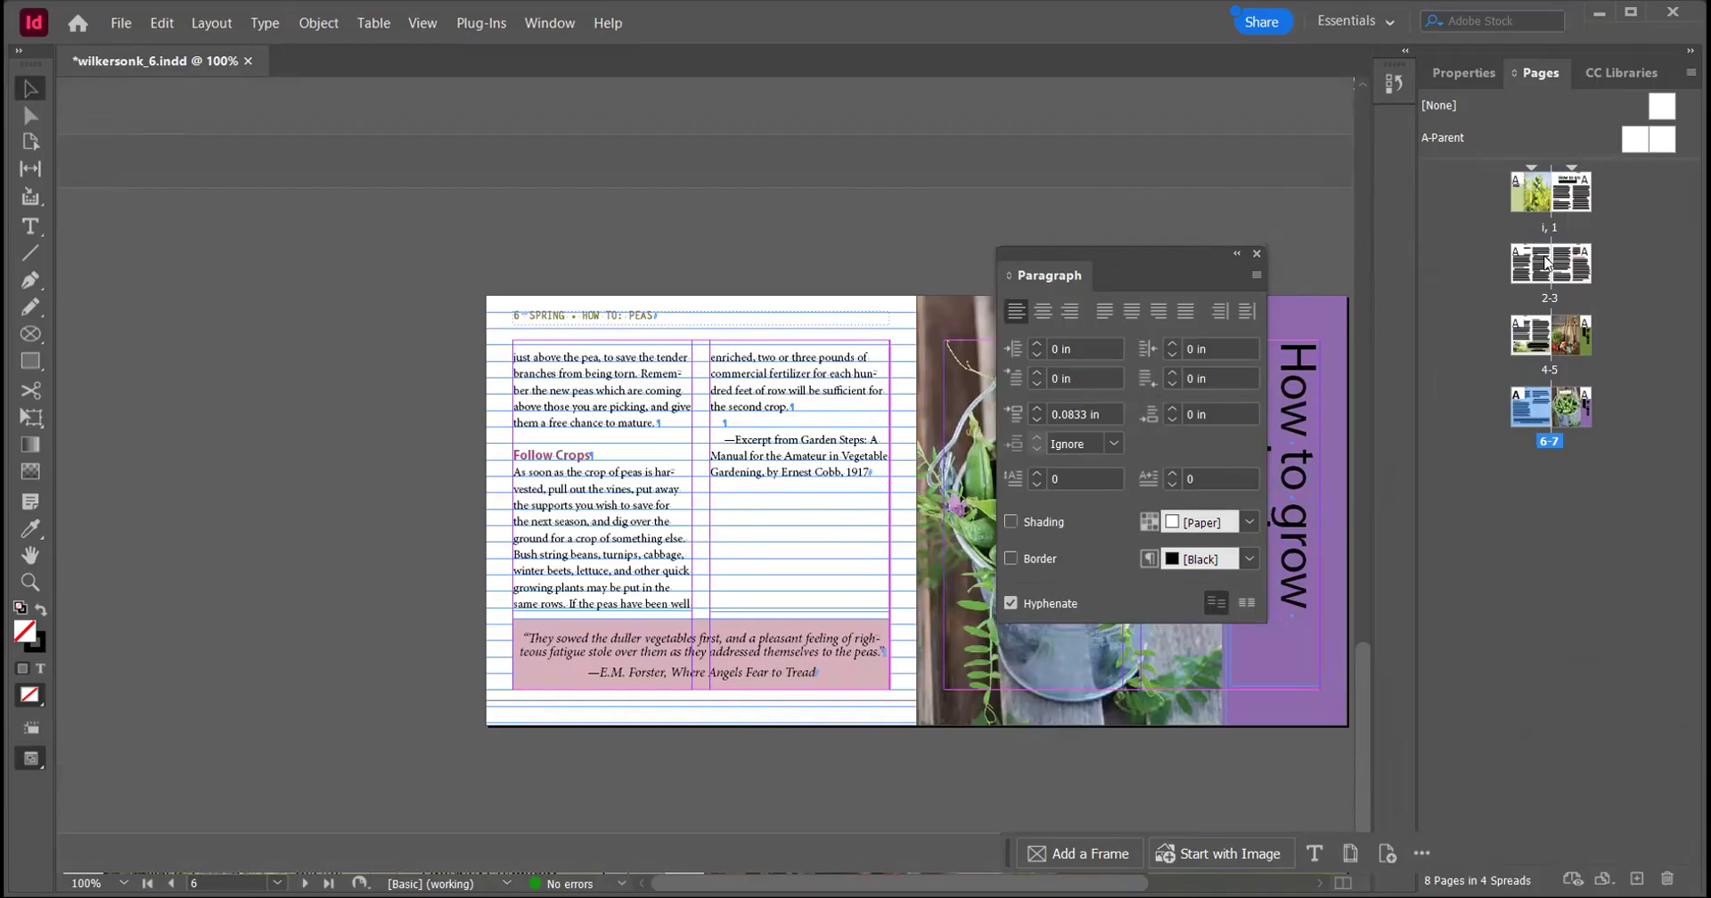
pyautogui.click(1532, 348)
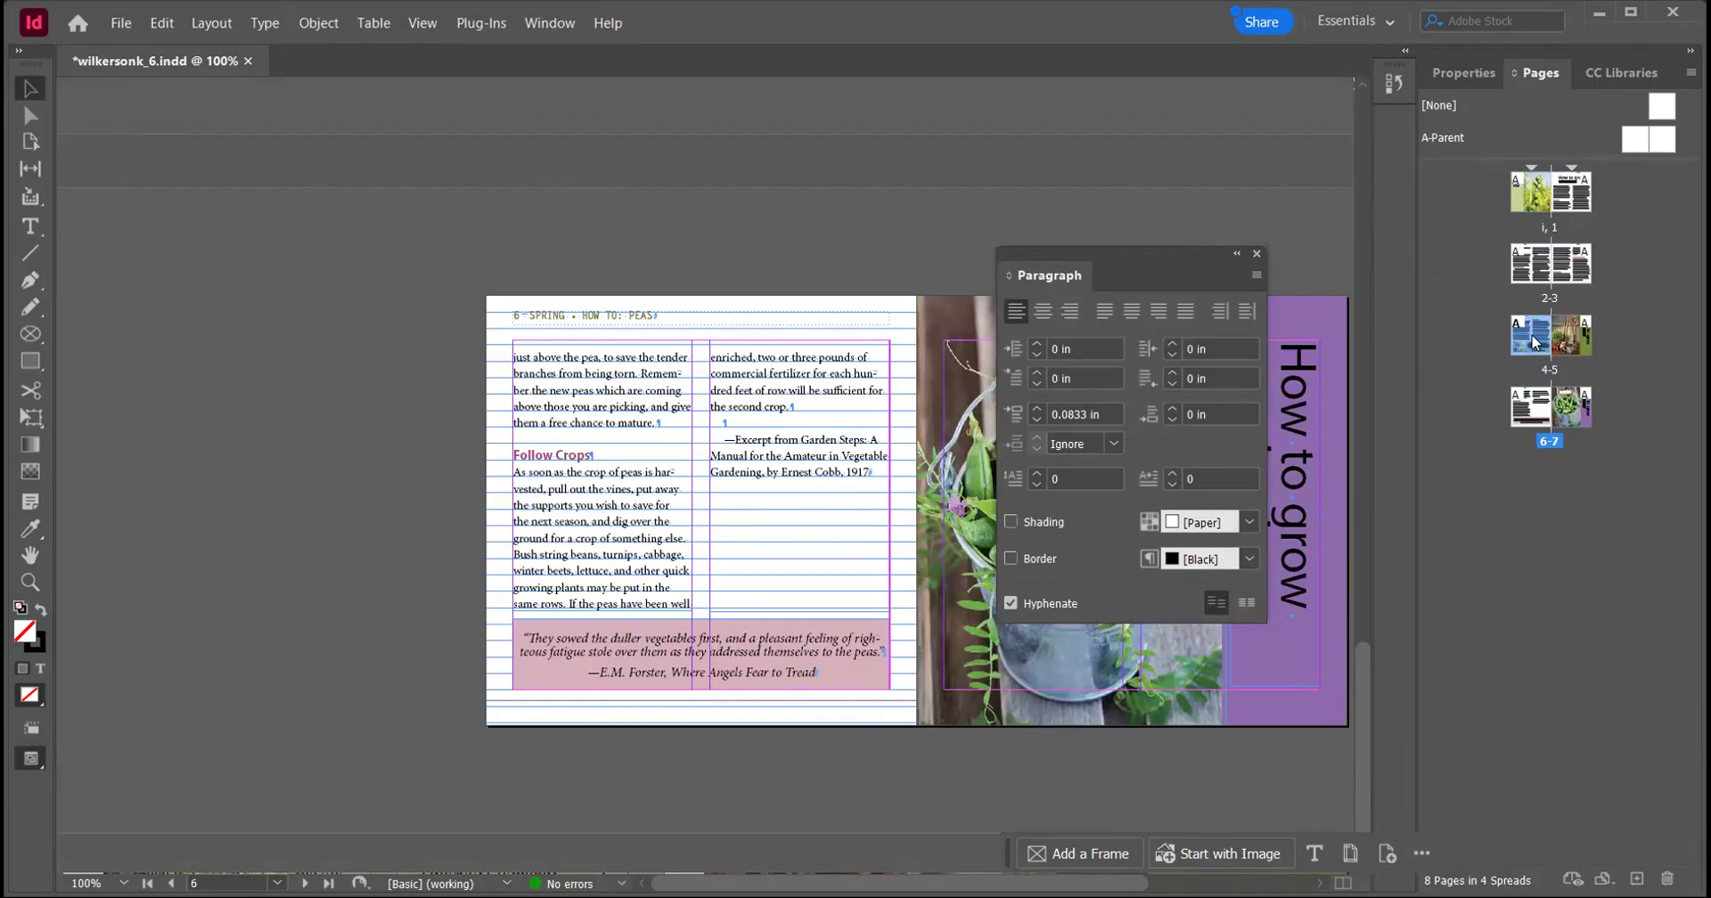
pyautogui.doubleClick(1532, 341)
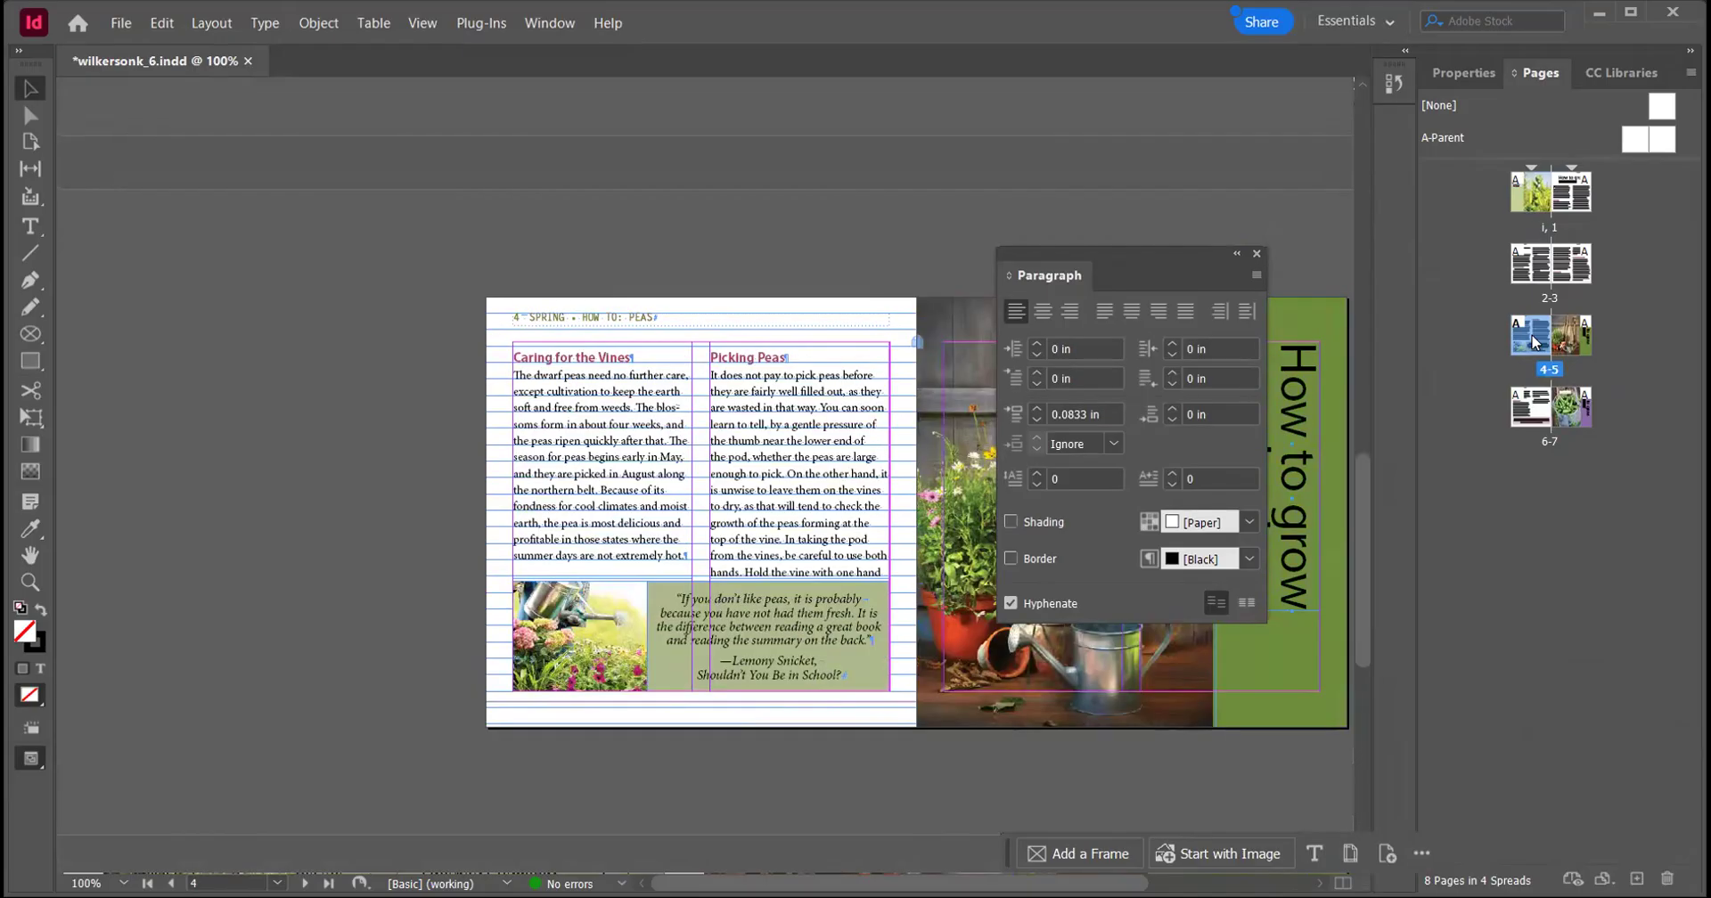
pyautogui.click(833, 504)
pyautogui.moveTo(800, 577); pyautogui.dragTo(798, 561)
pyautogui.click(636, 543)
pyautogui.moveTo(601, 571); pyautogui.dragTo(602, 579)
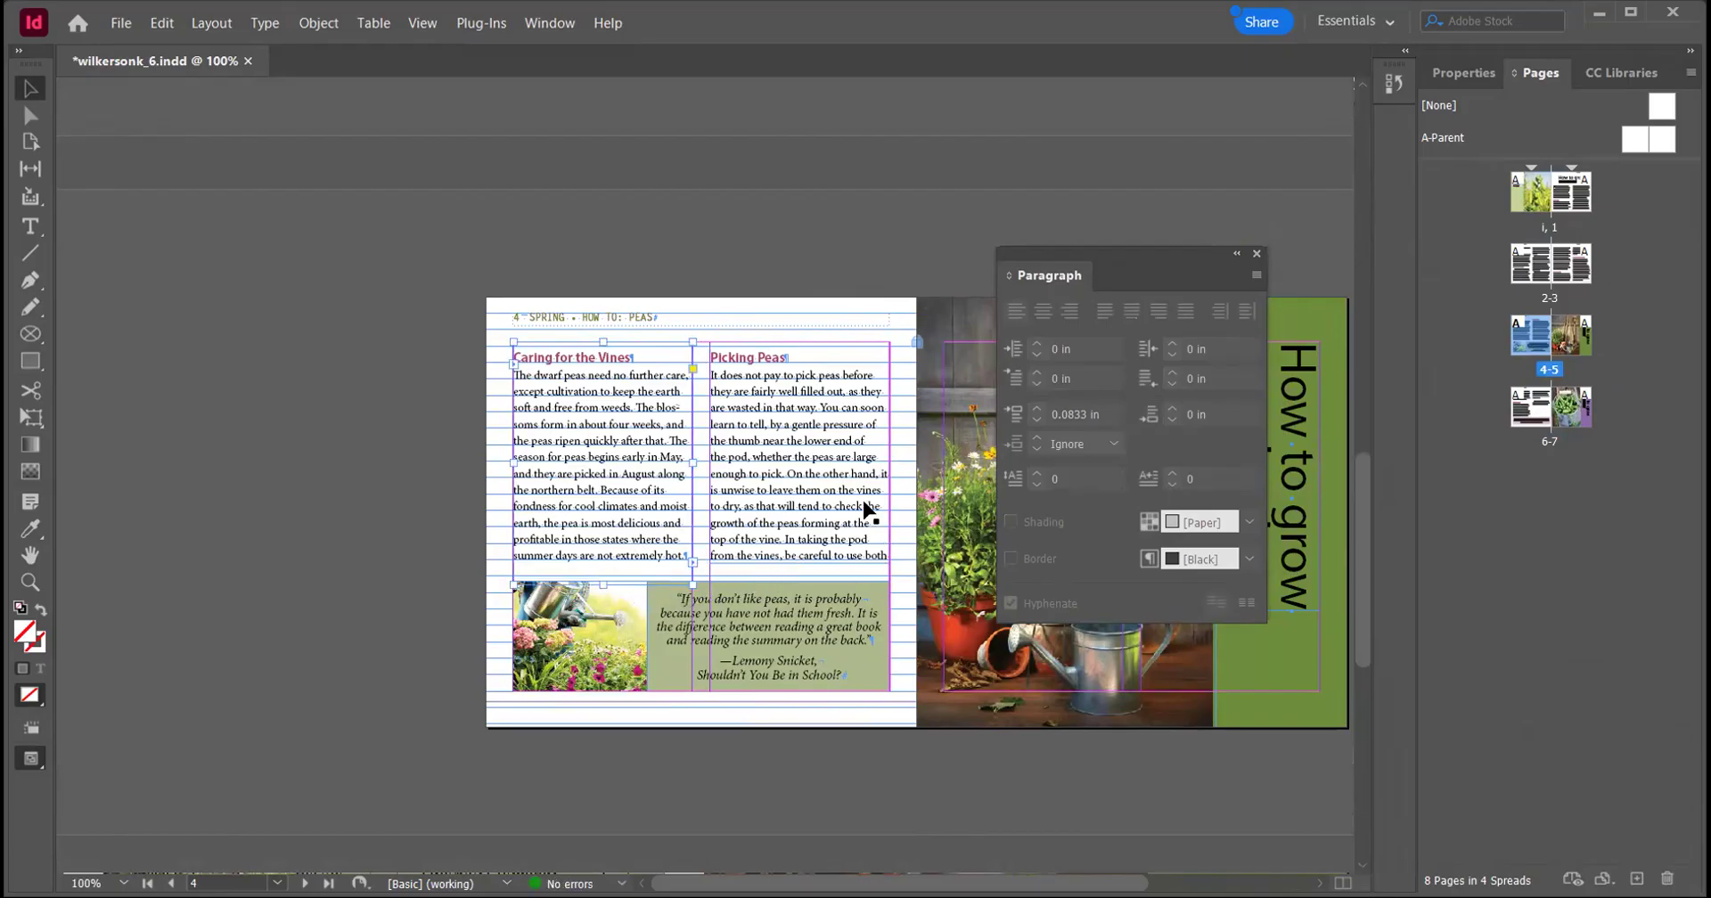
# Hide the baseline grid and close the floating paragraph settings
pyautogui.click(1538, 412)
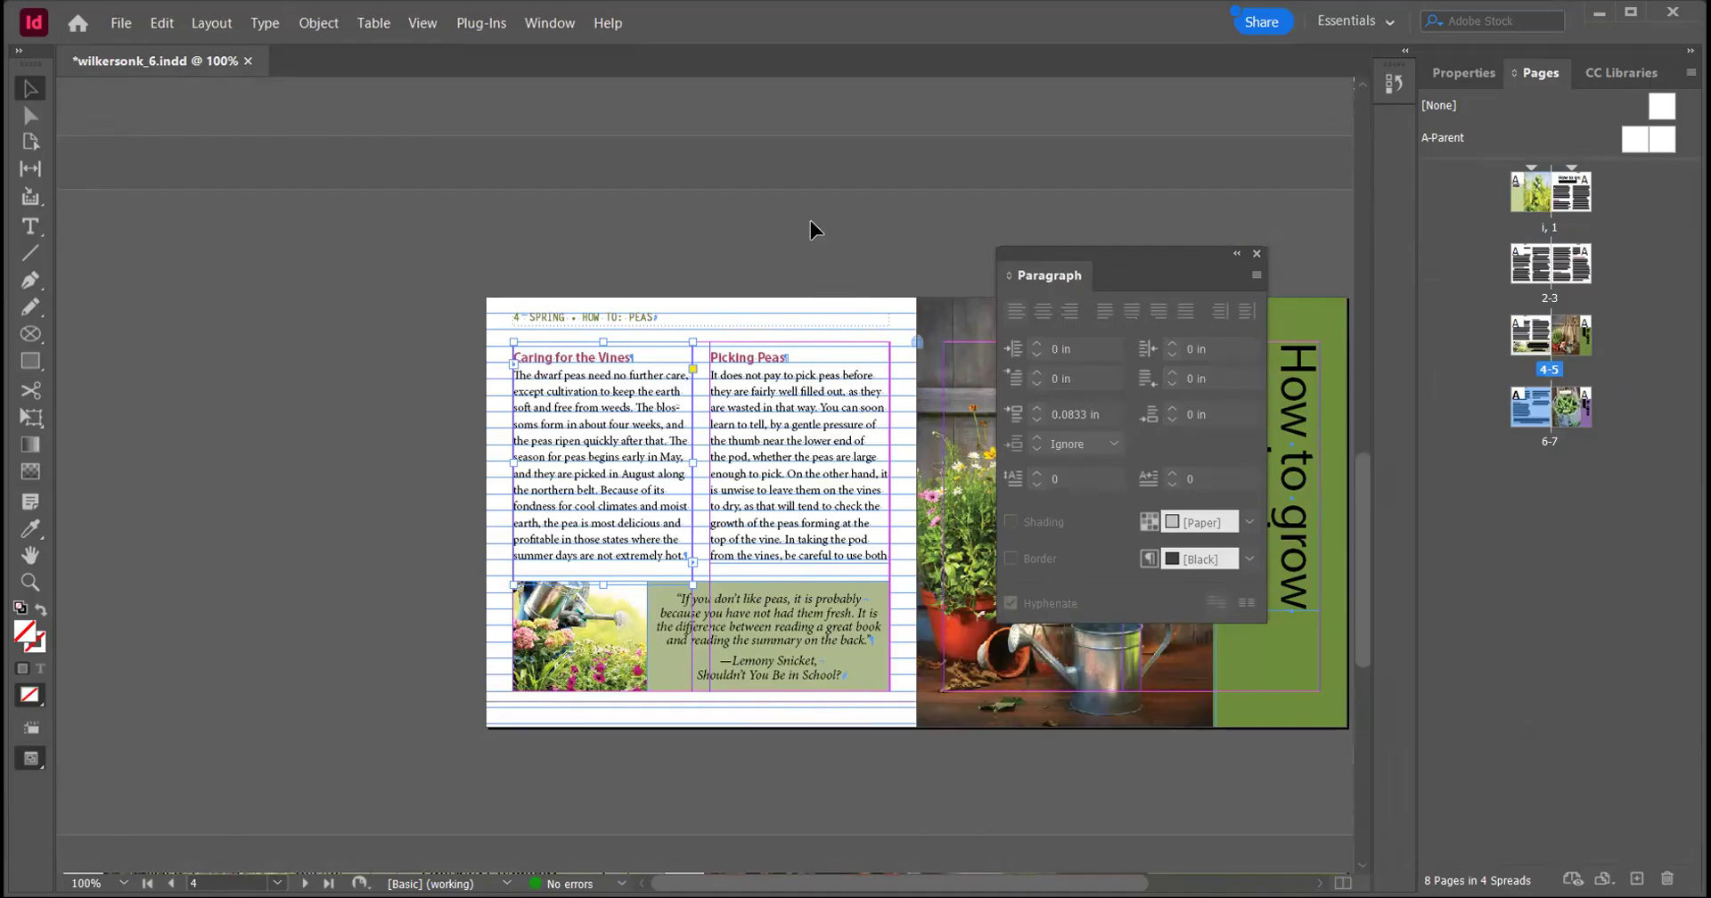
pyautogui.click(421, 27)
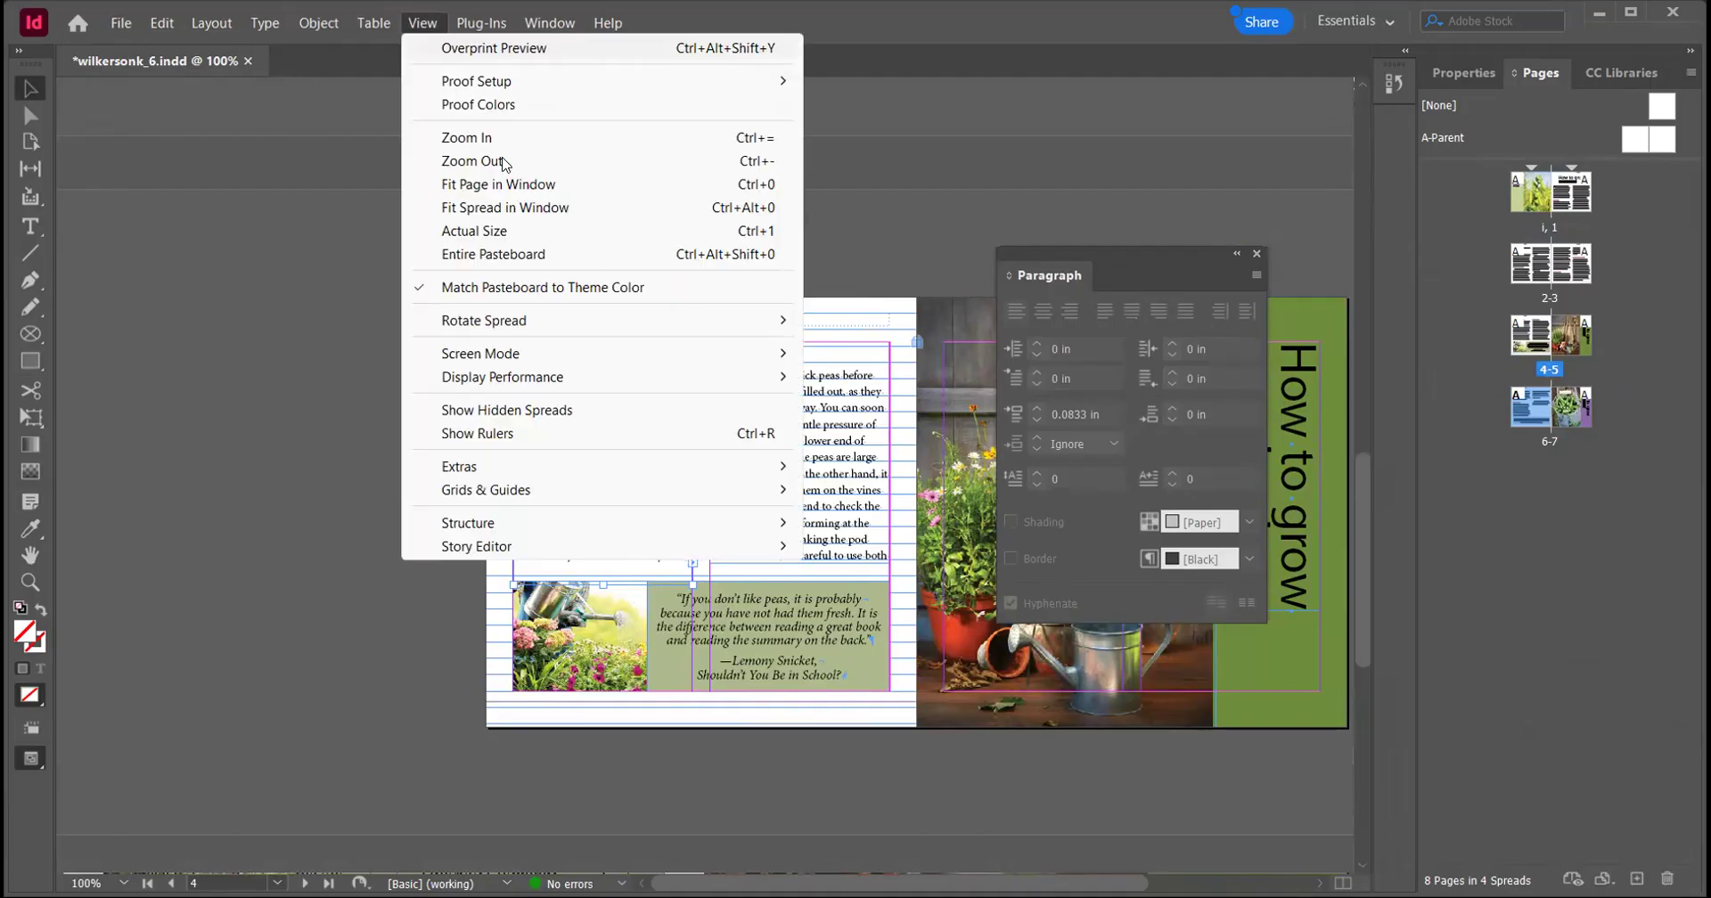
pyautogui.moveTo(541, 492)
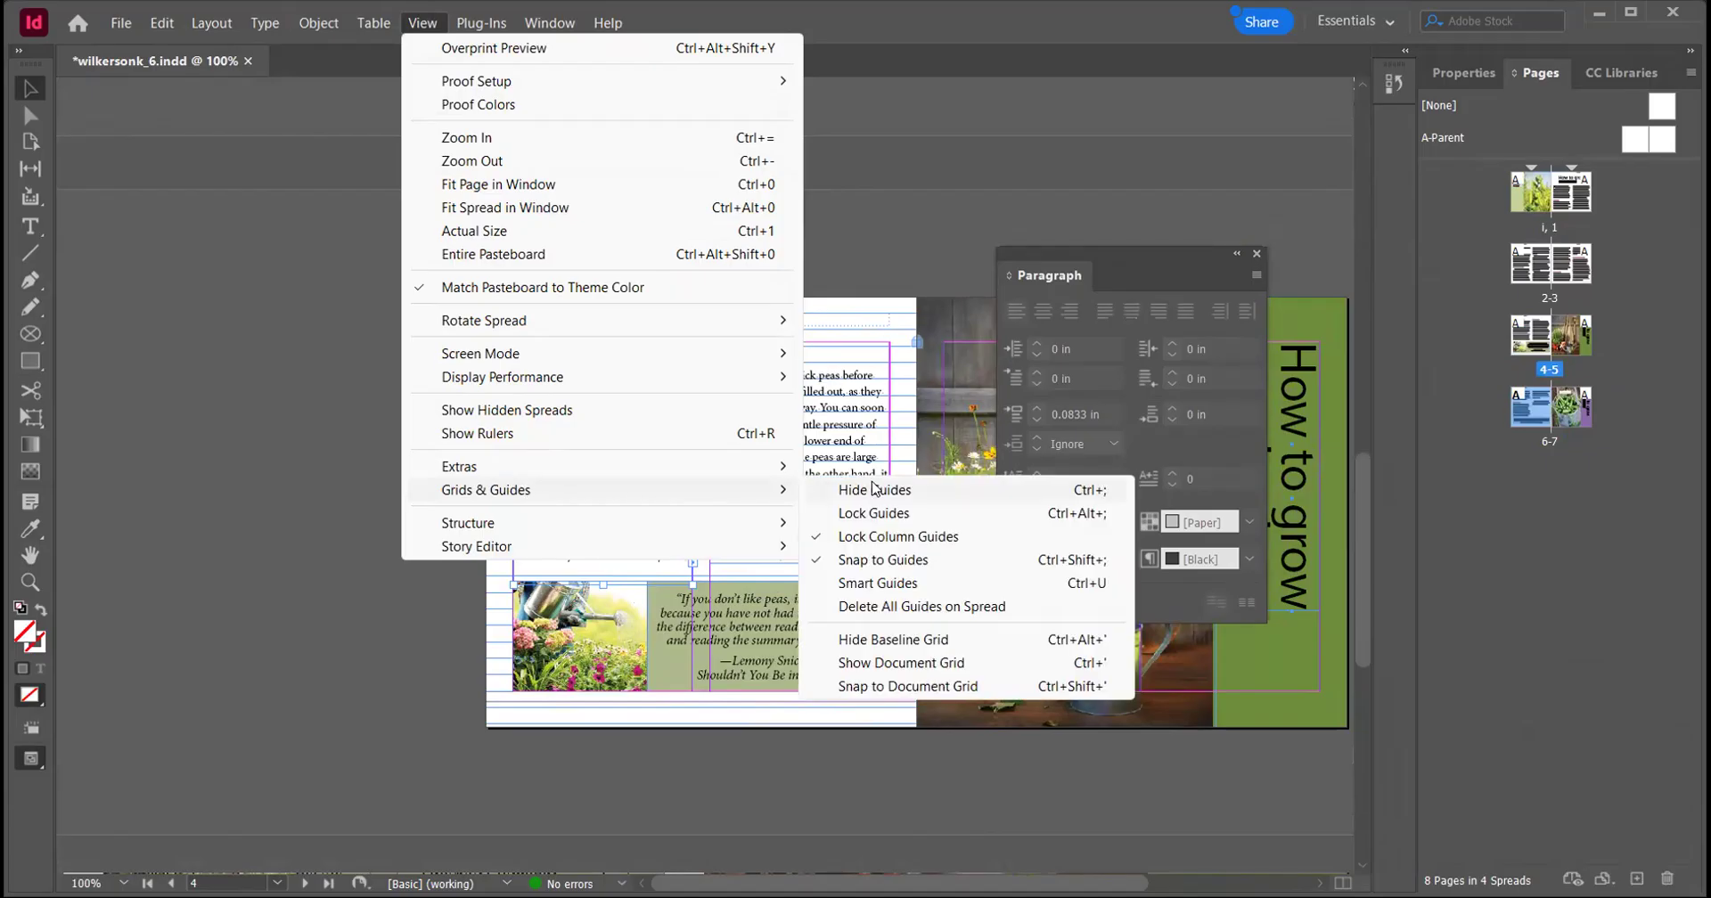
pyautogui.click(902, 640)
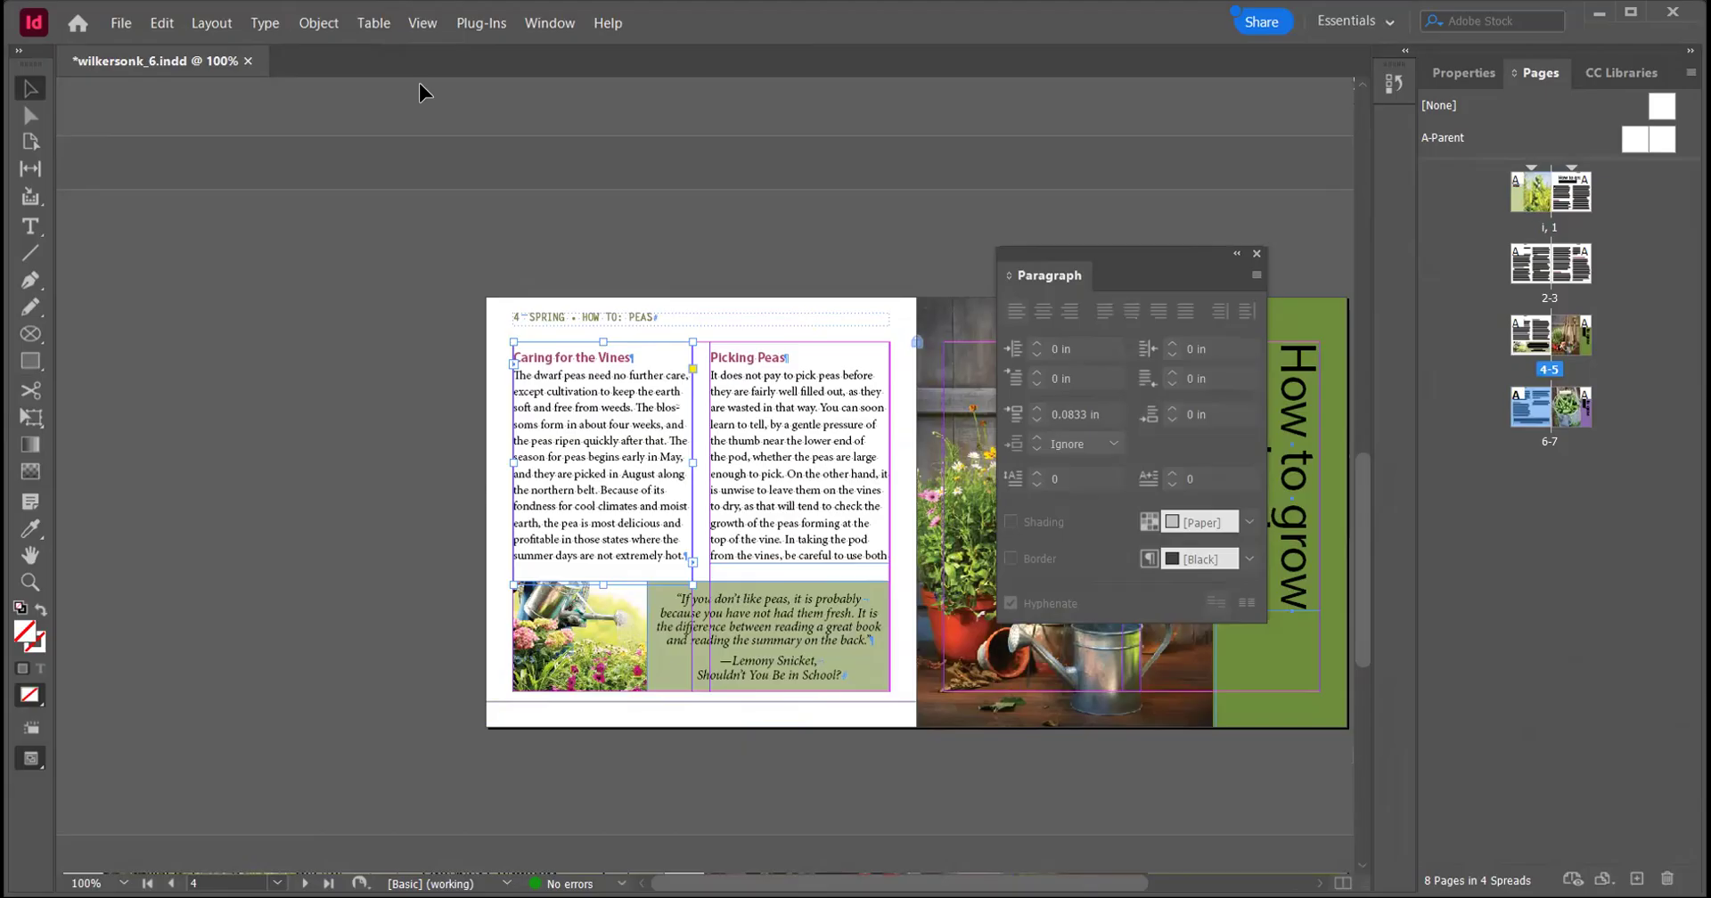
pyautogui.click(1258, 253)
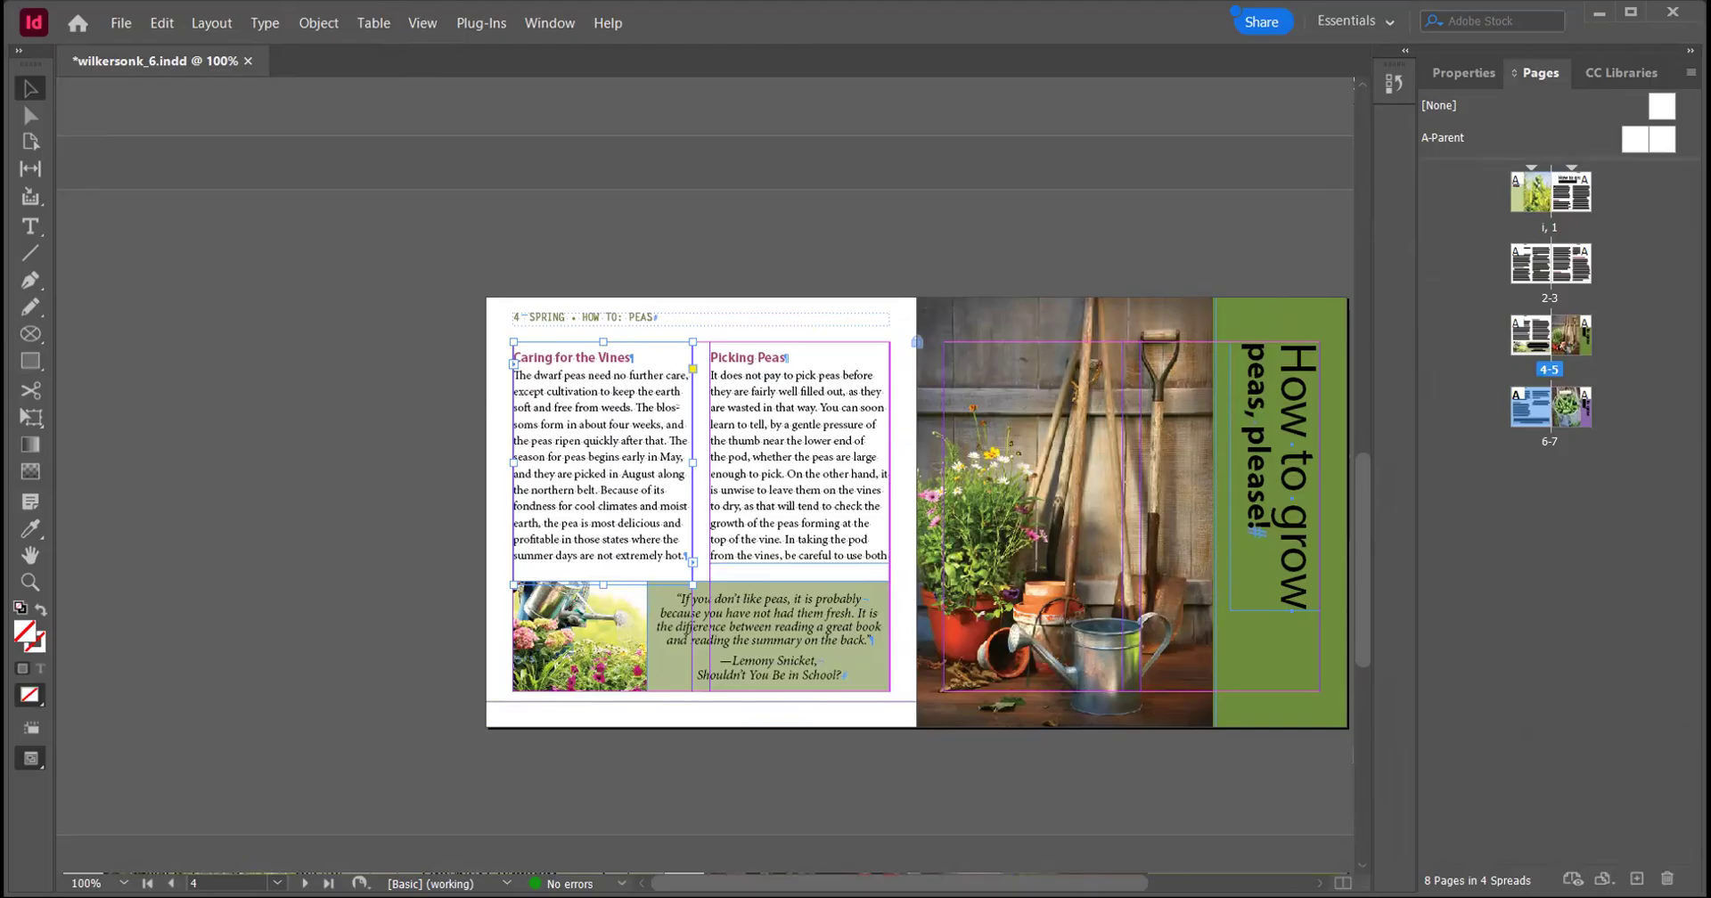
# Go to page 1 of the booklet and display the paragraph styles
pyautogui.click(212, 23)
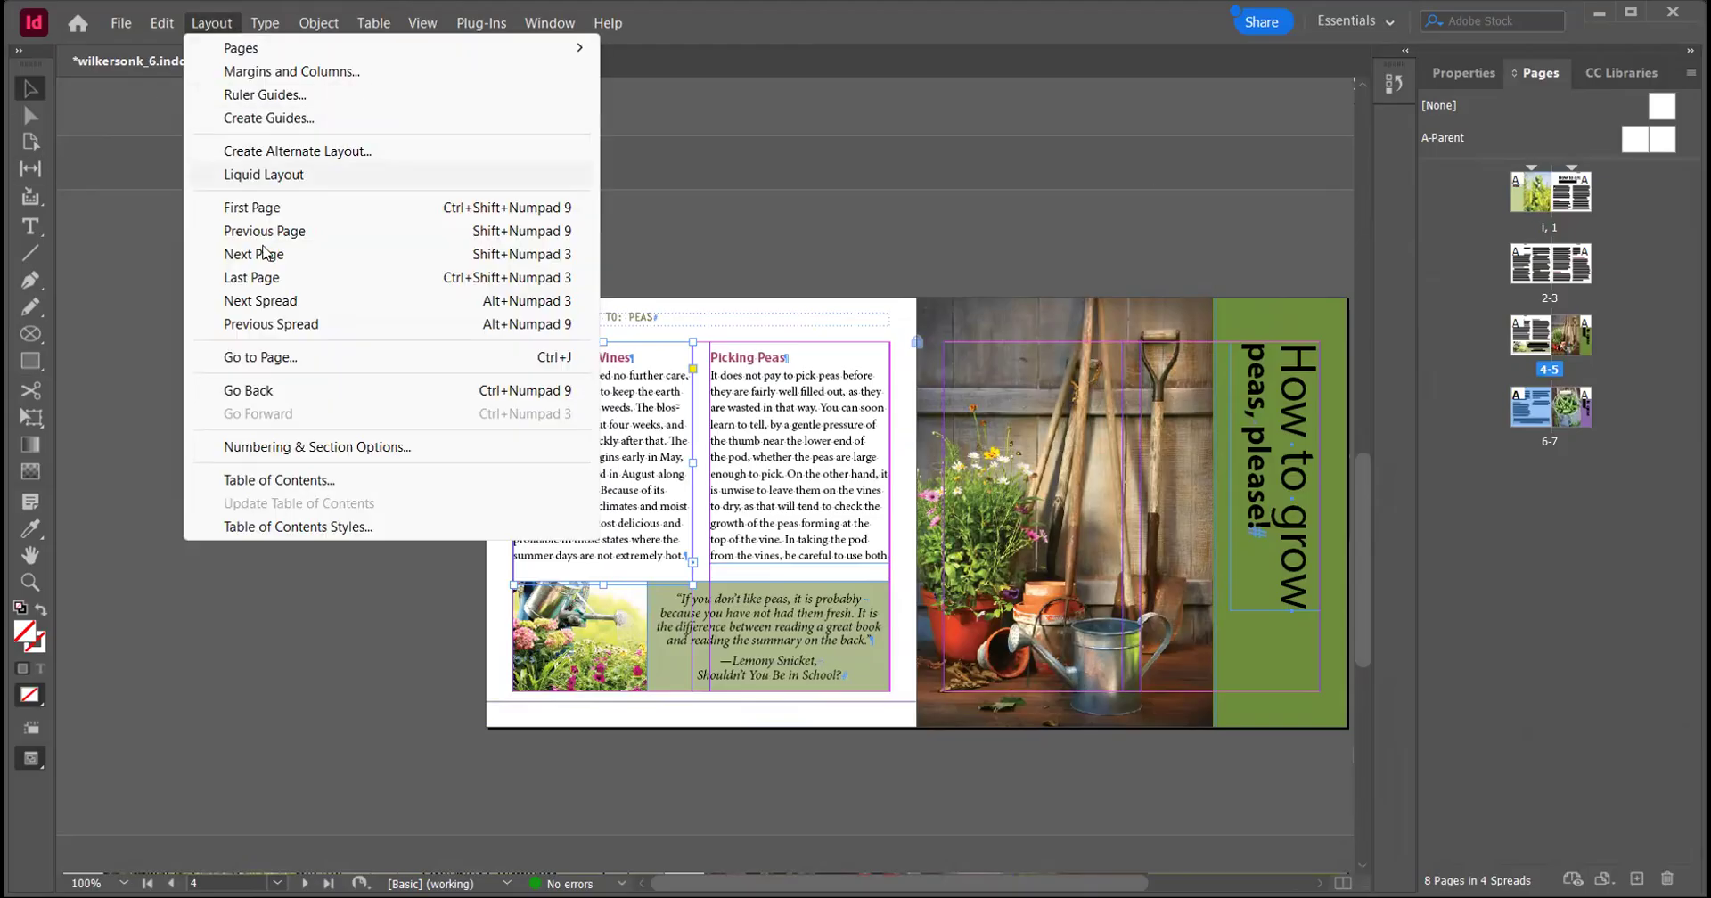
pyautogui.click(260, 357)
pyautogui.write('1')
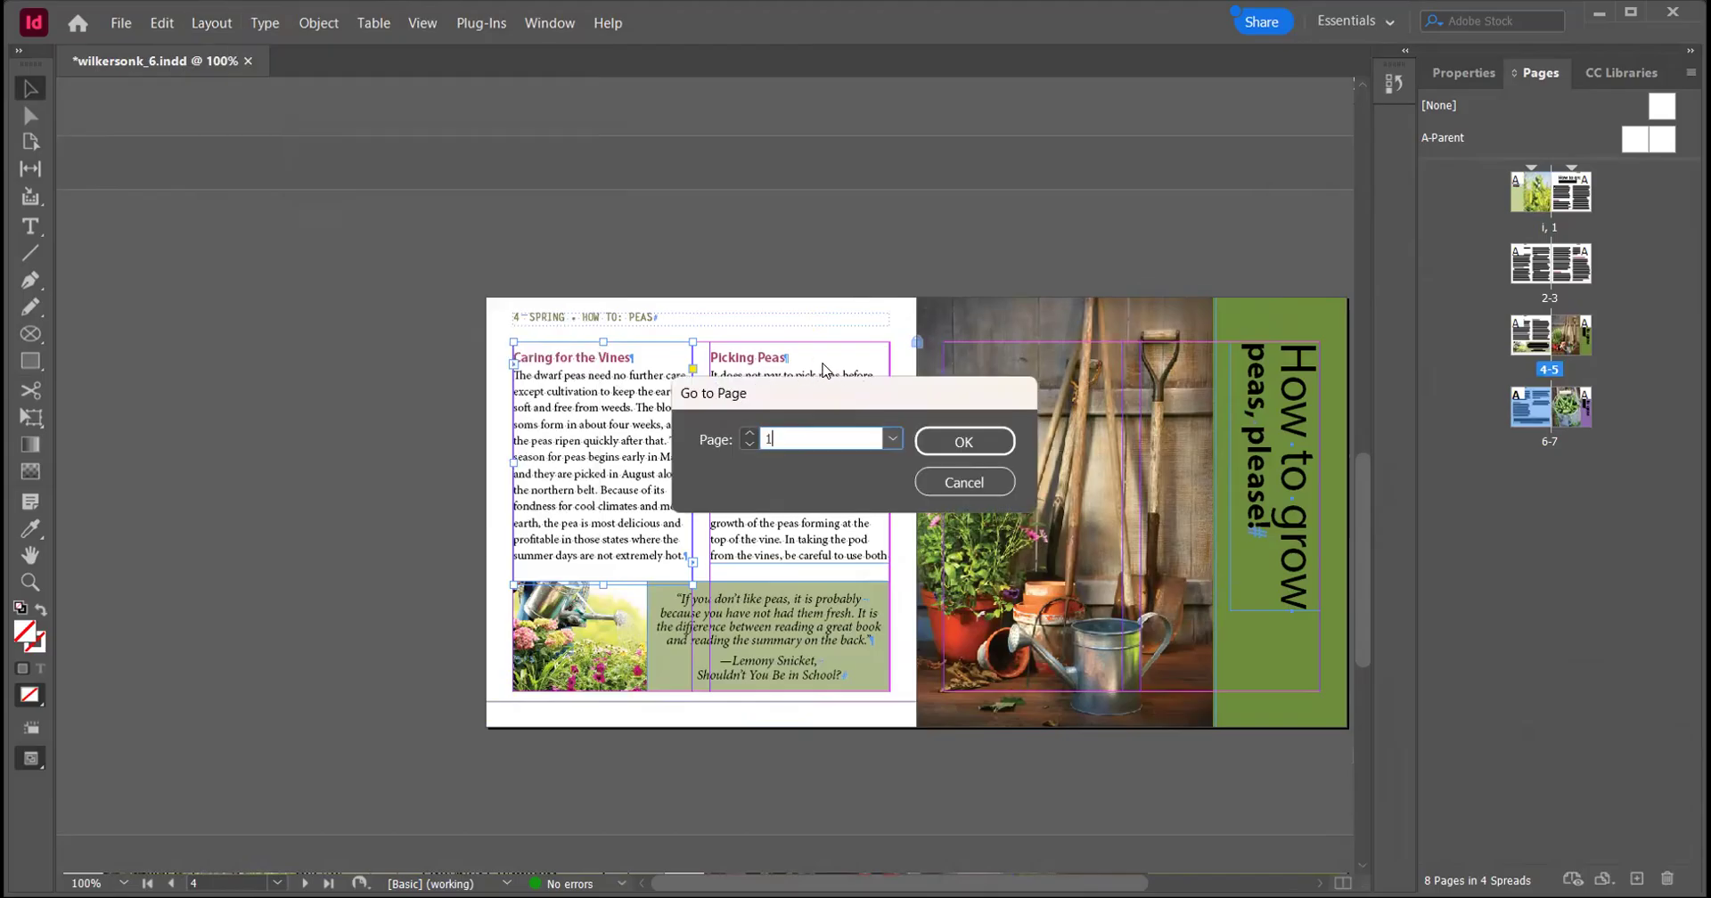
pyautogui.click(969, 443)
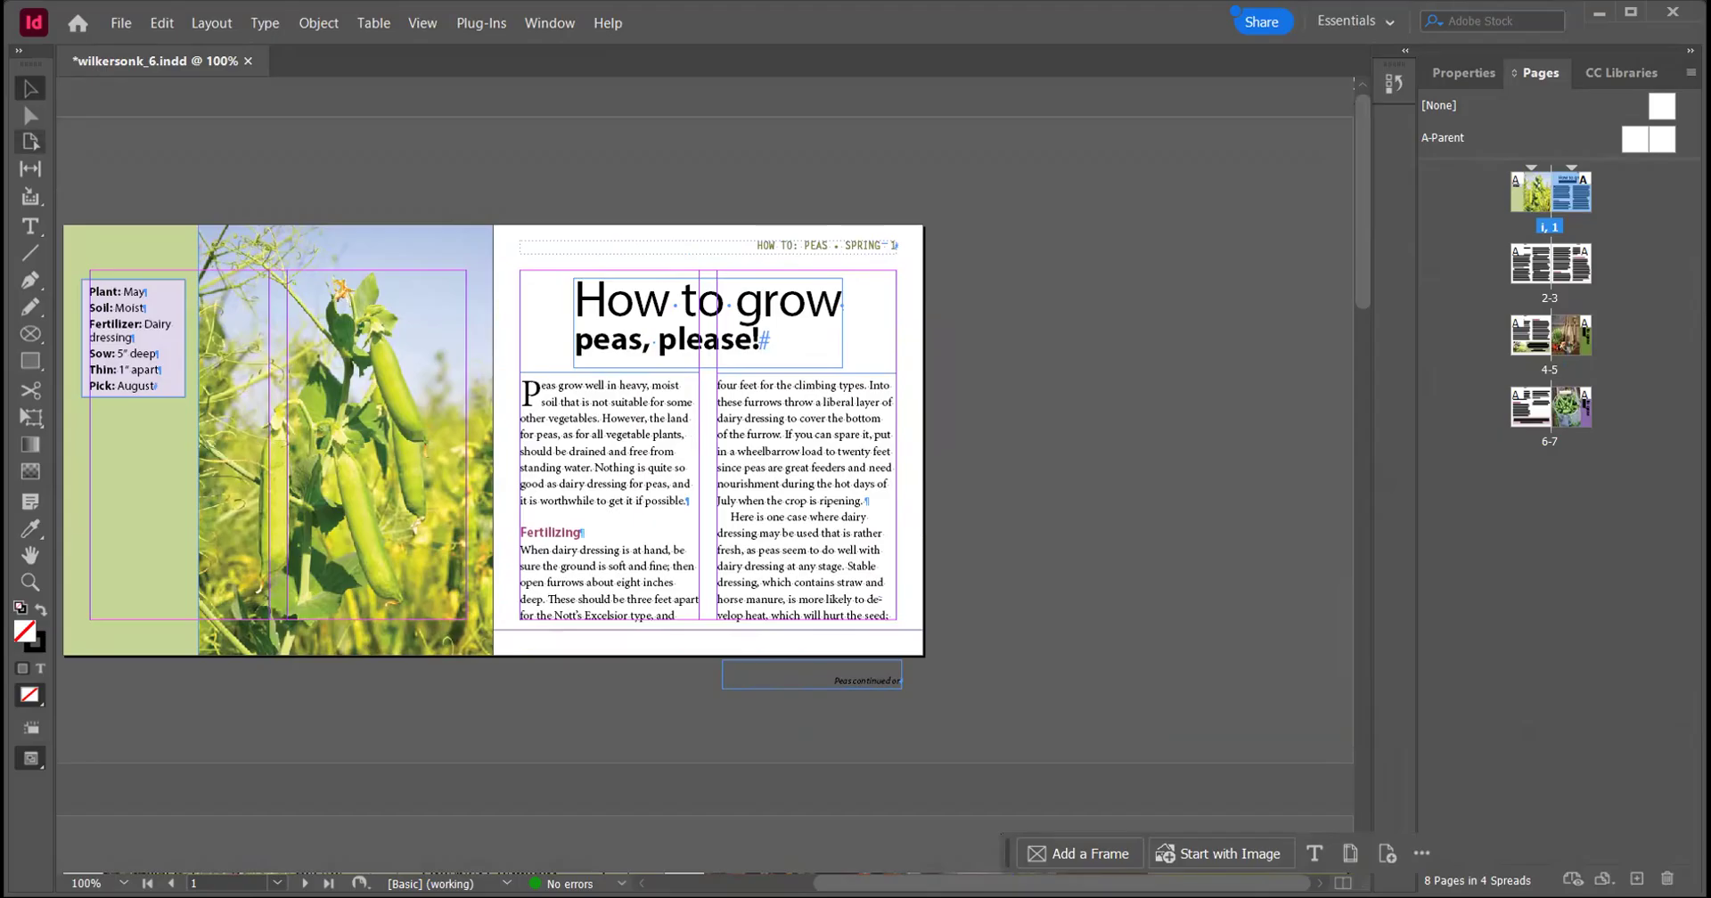
pyautogui.click(267, 23)
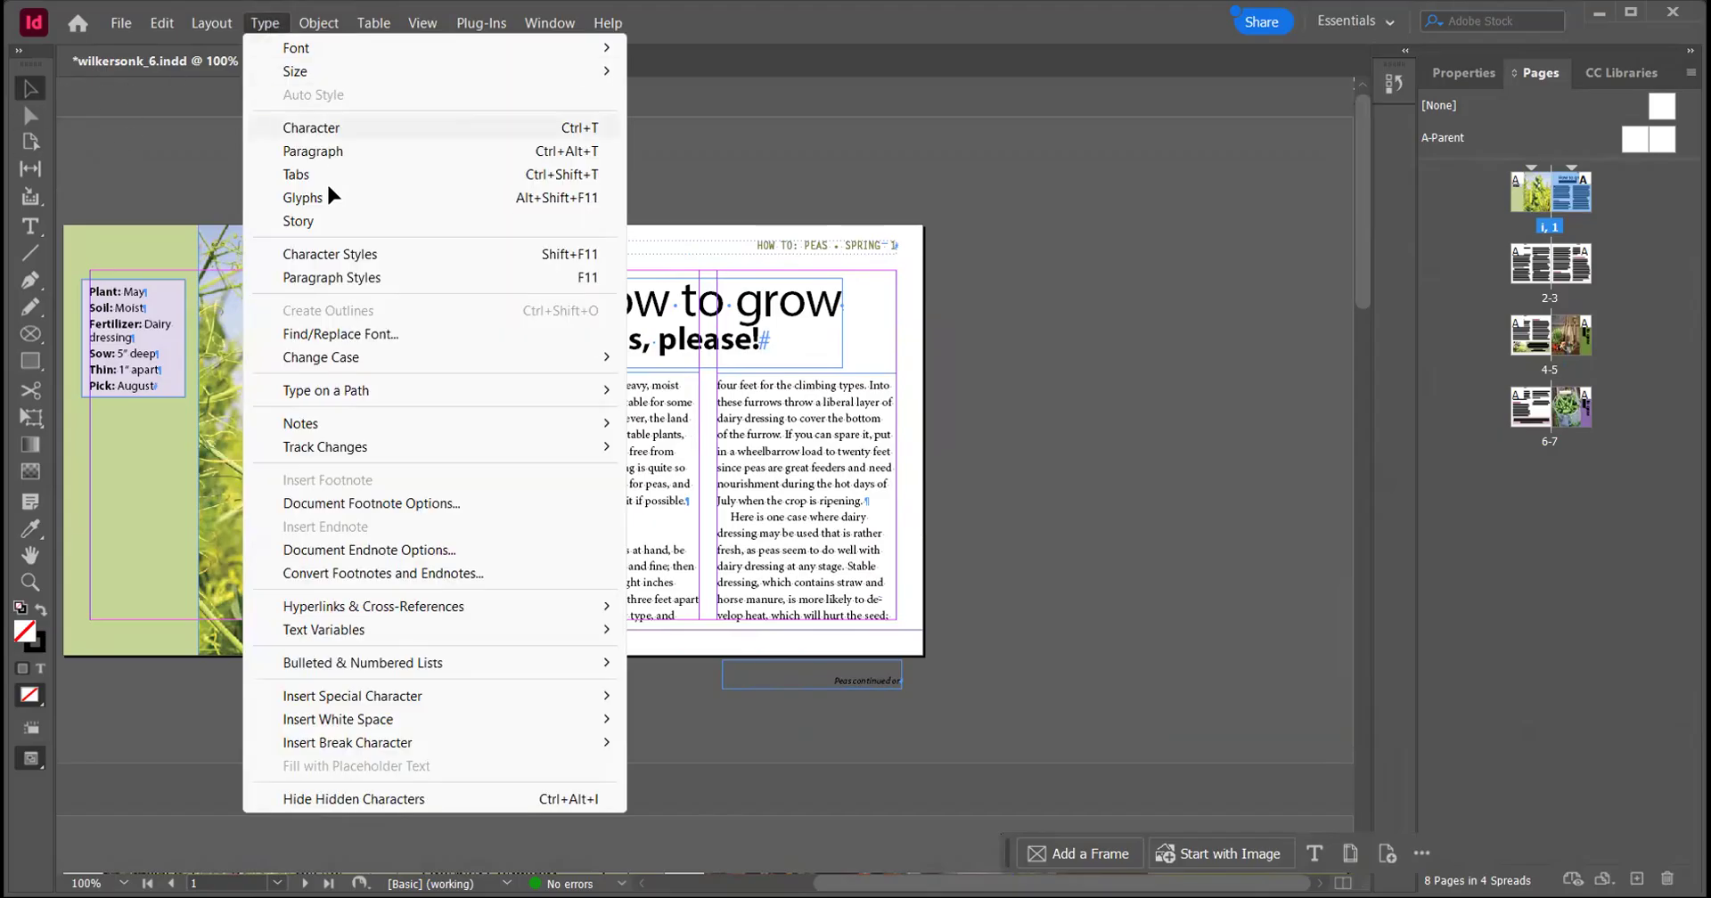
pyautogui.click(349, 275)
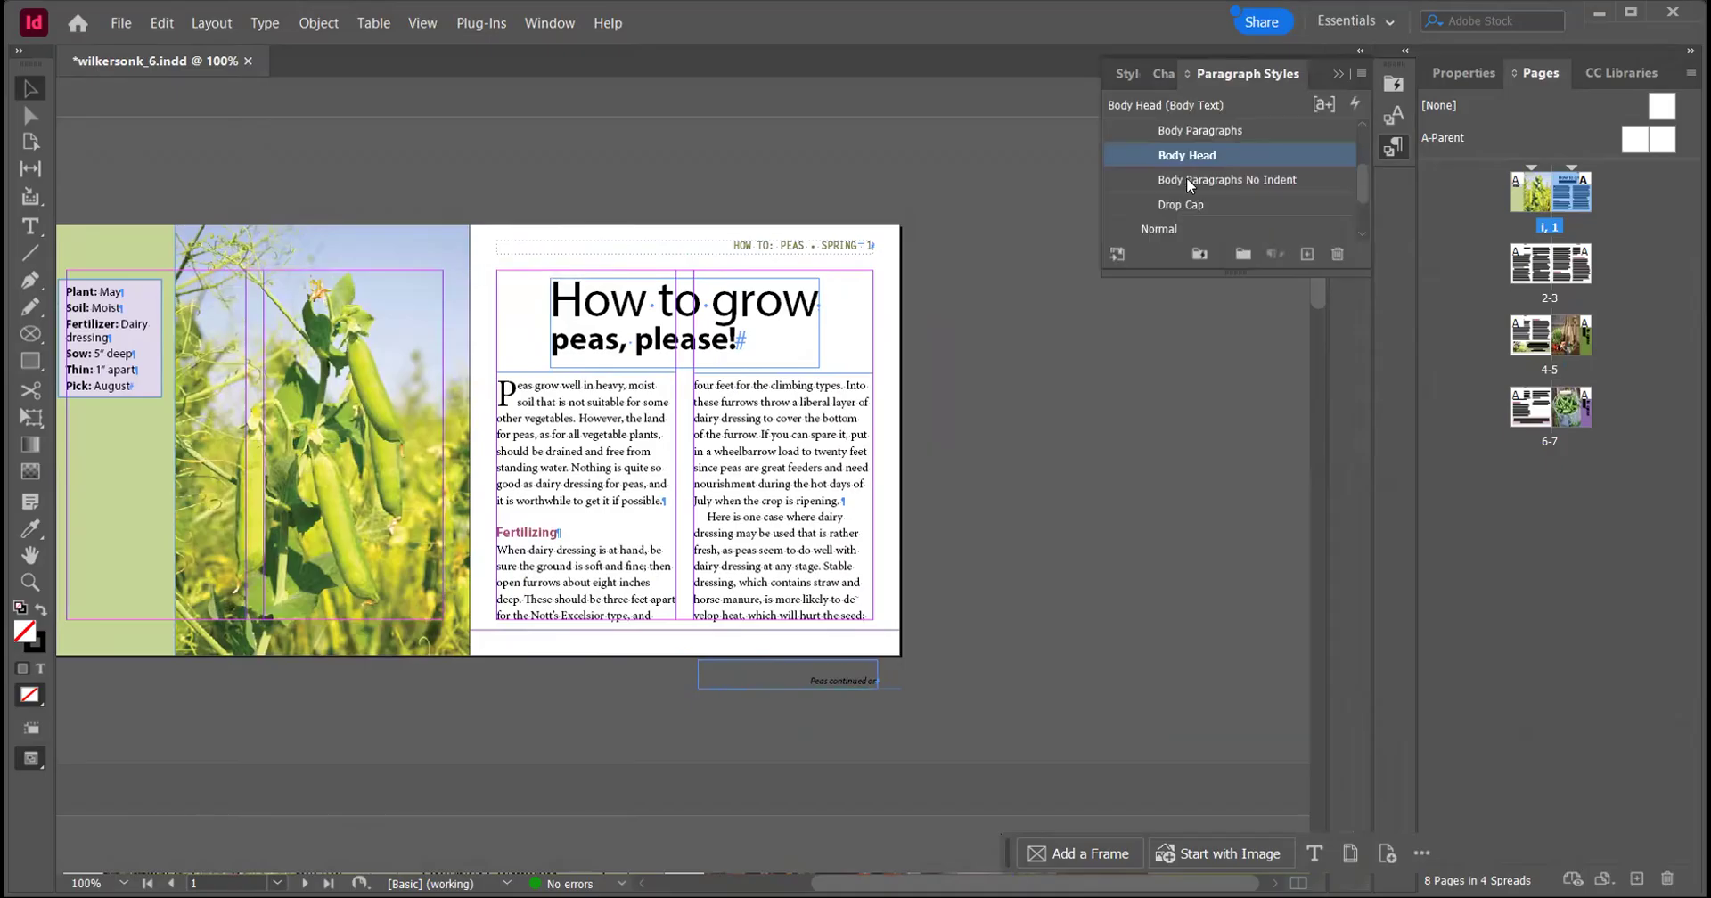
# Redefine the Drop Cap paragraph style from the opening paragraph so it includes the baseline grid alignment
pyautogui.click(32, 227)
pyautogui.click(584, 432)
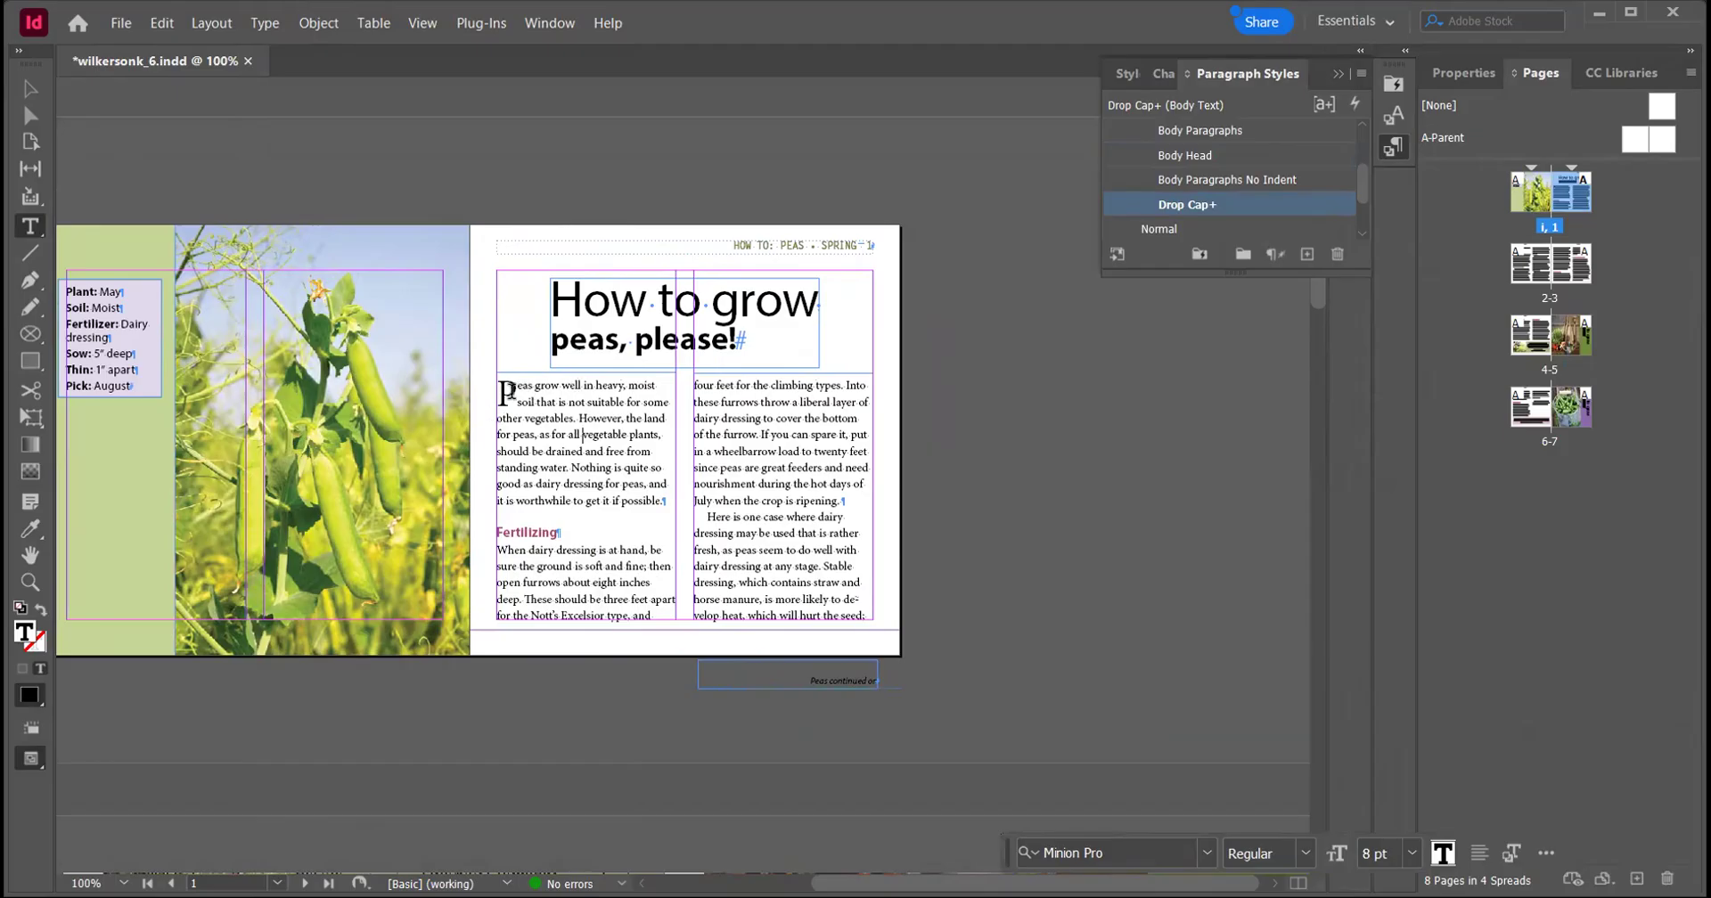
pyautogui.moveTo(1210, 203)
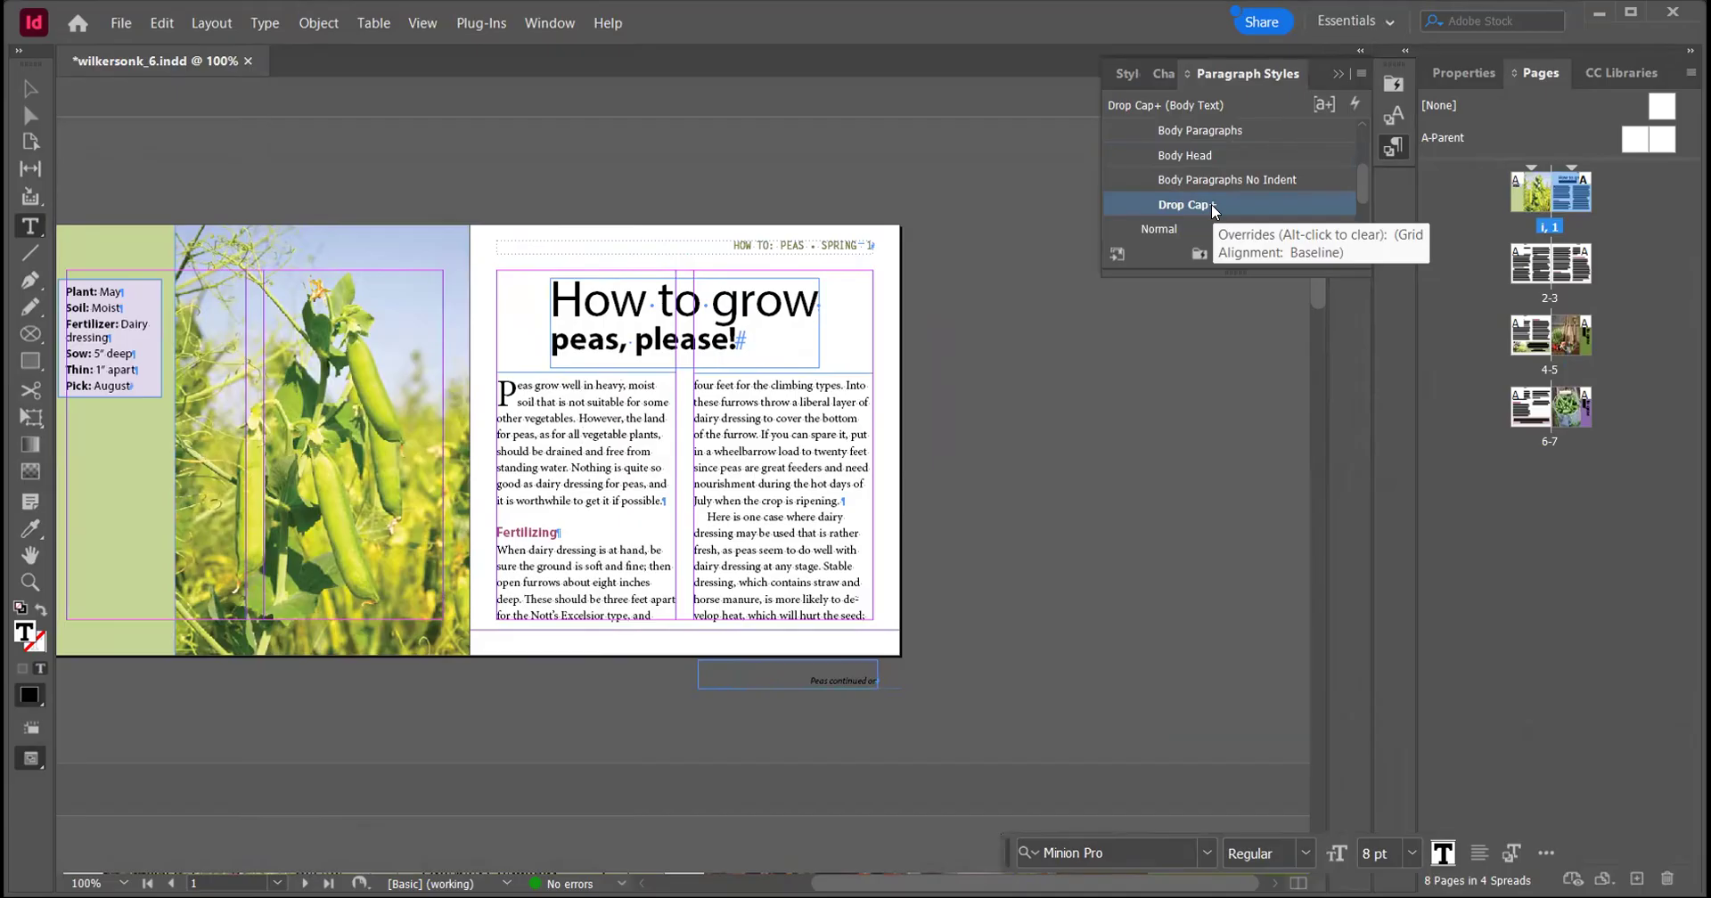
pyautogui.click(1360, 76)
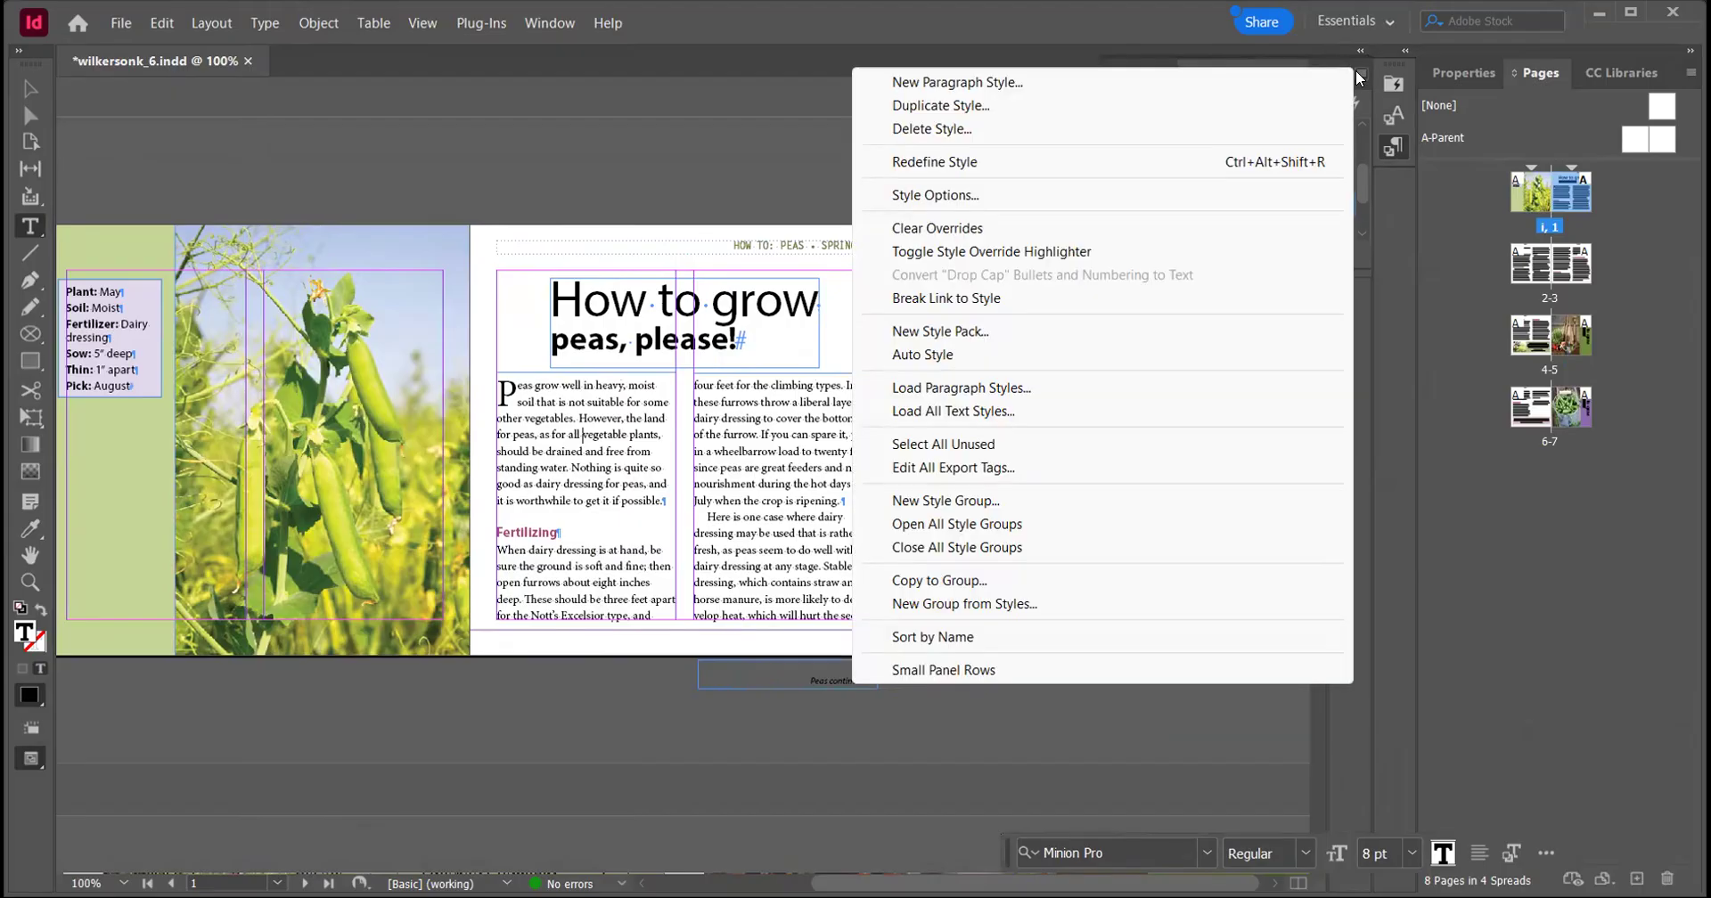
pyautogui.click(987, 162)
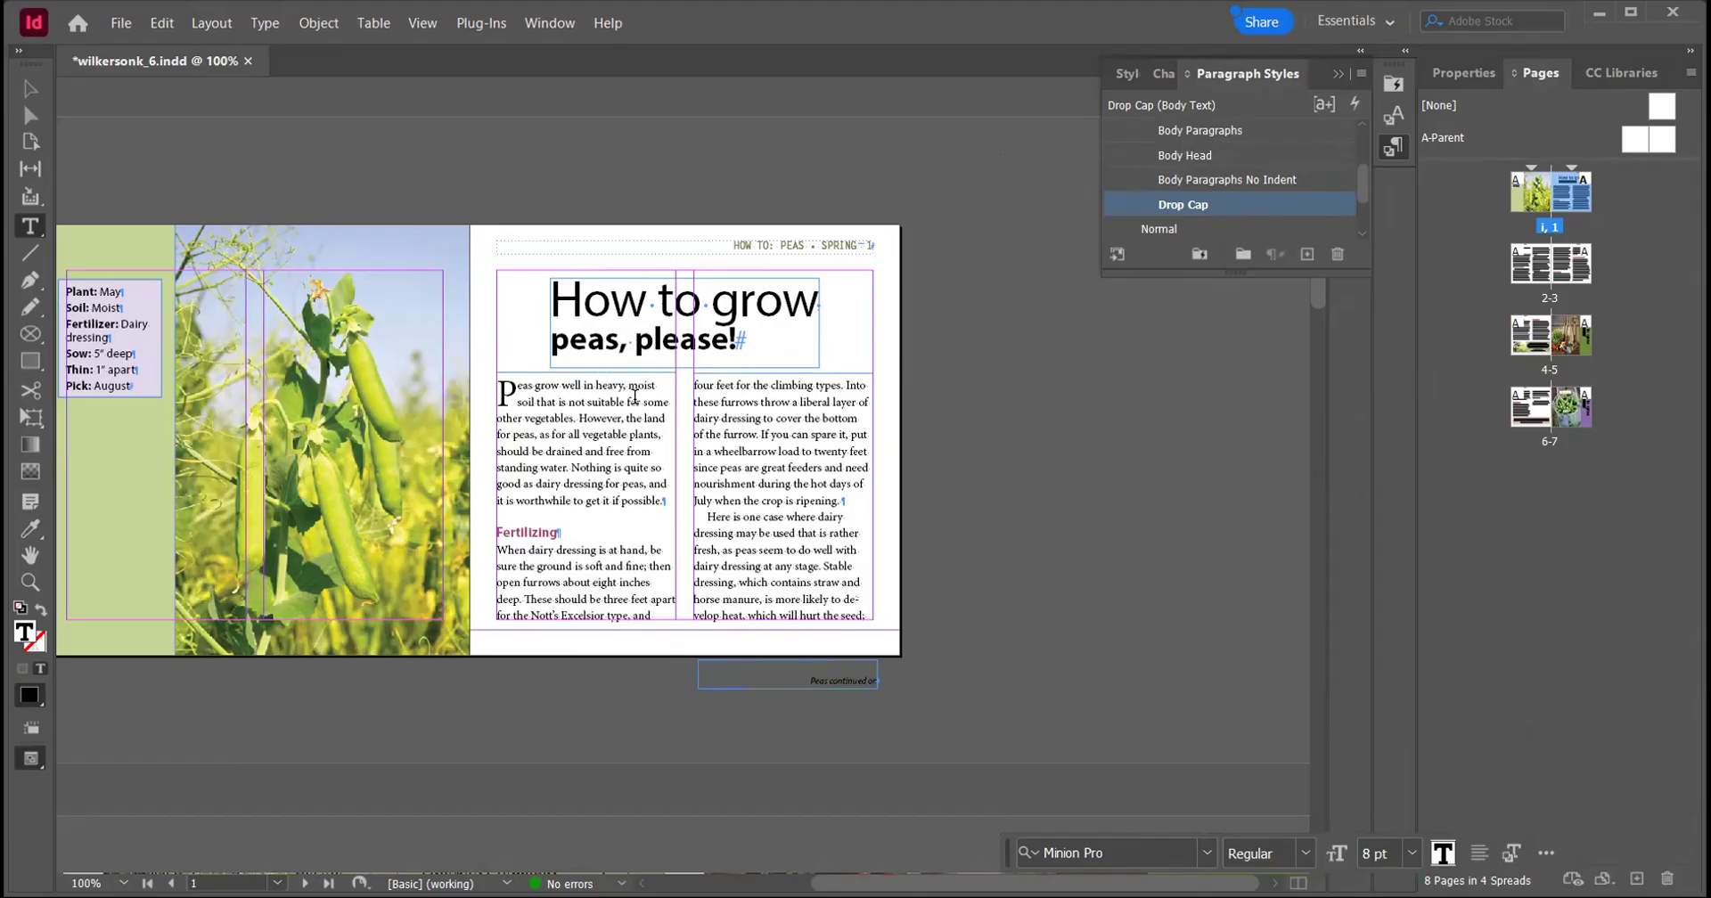
# Redefine the Body Head style from the Fertilizing heading and Body Paragraphs No Indent from the paragraph beneath it
pyautogui.click(536, 529)
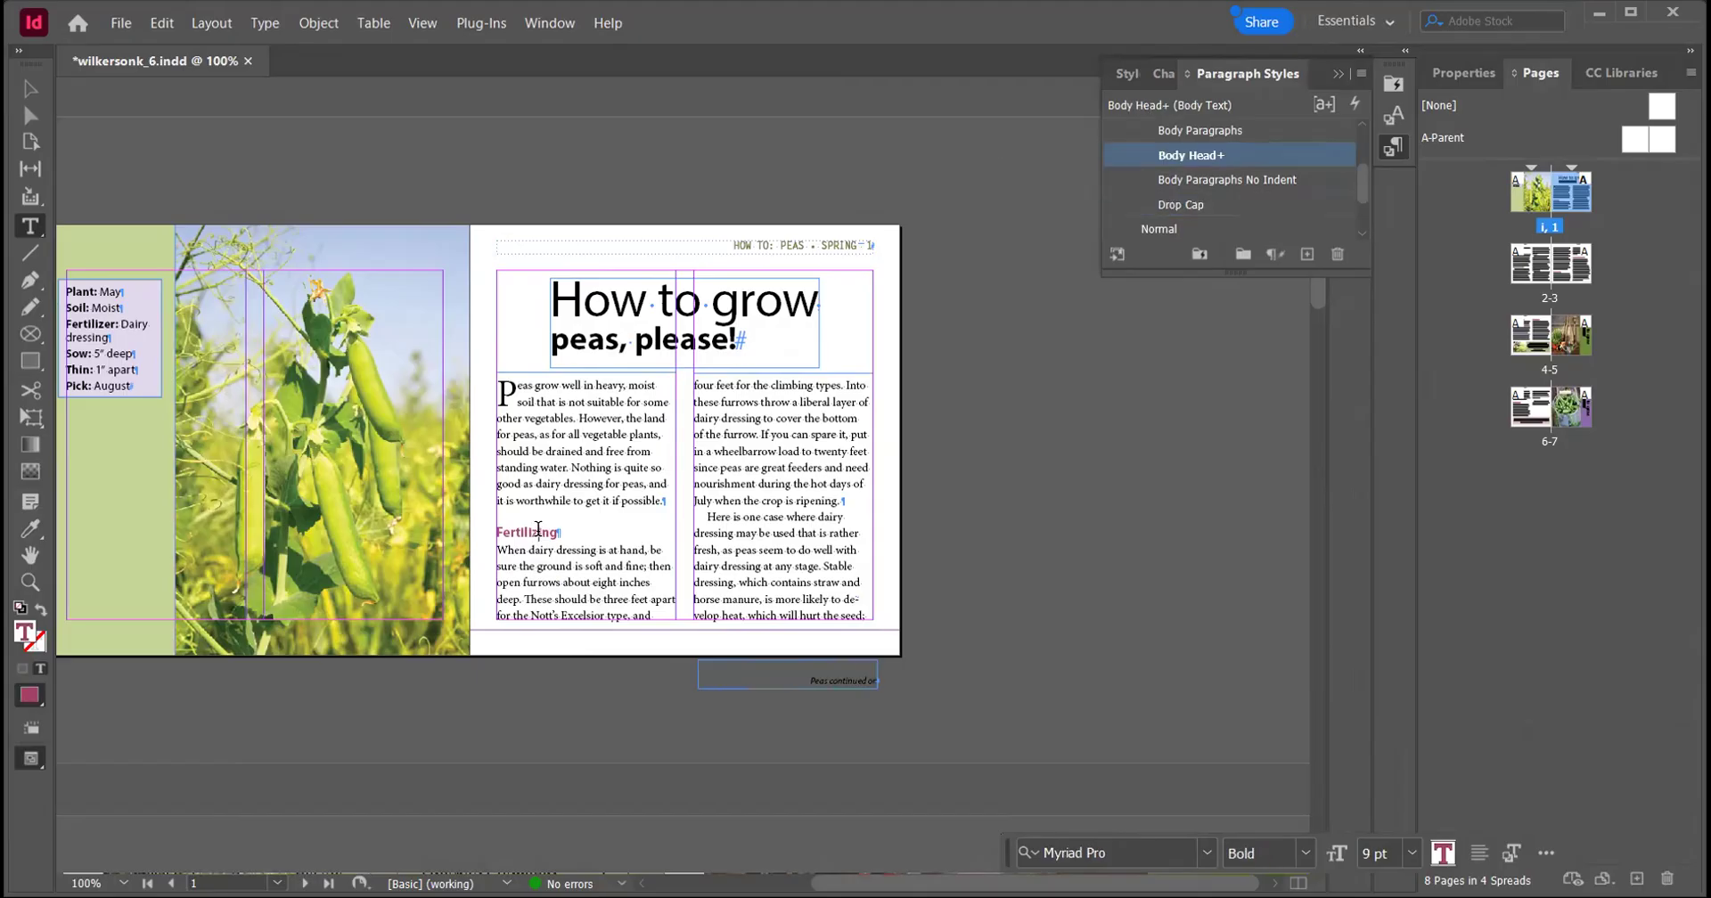
pyautogui.click(1361, 75)
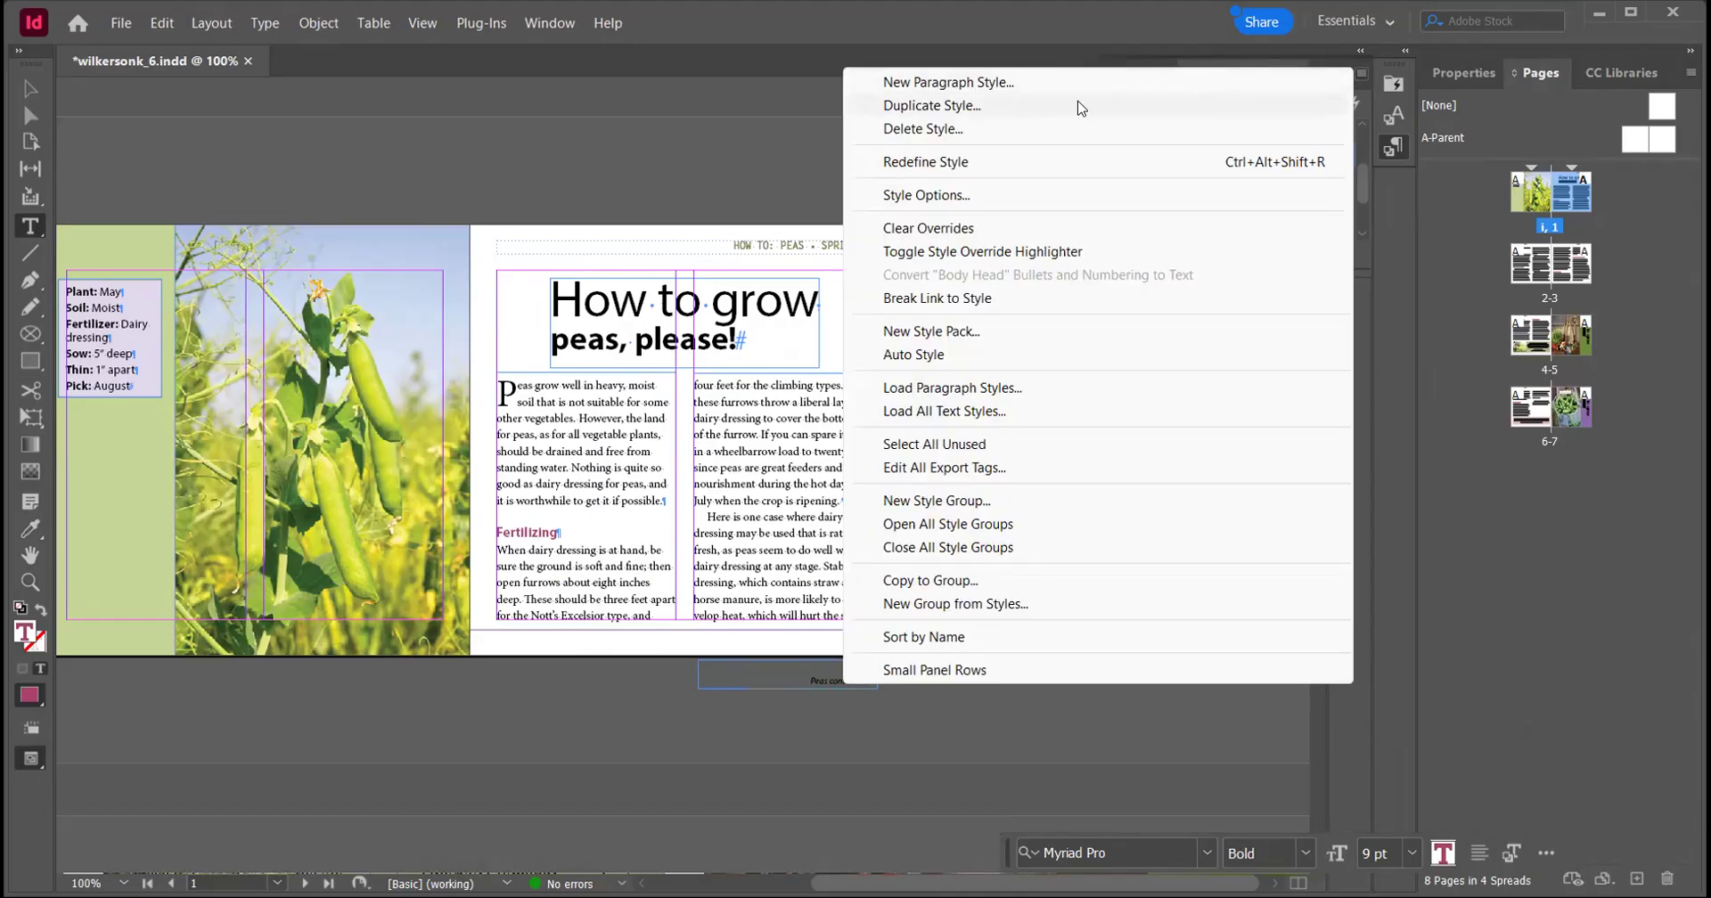
pyautogui.click(950, 162)
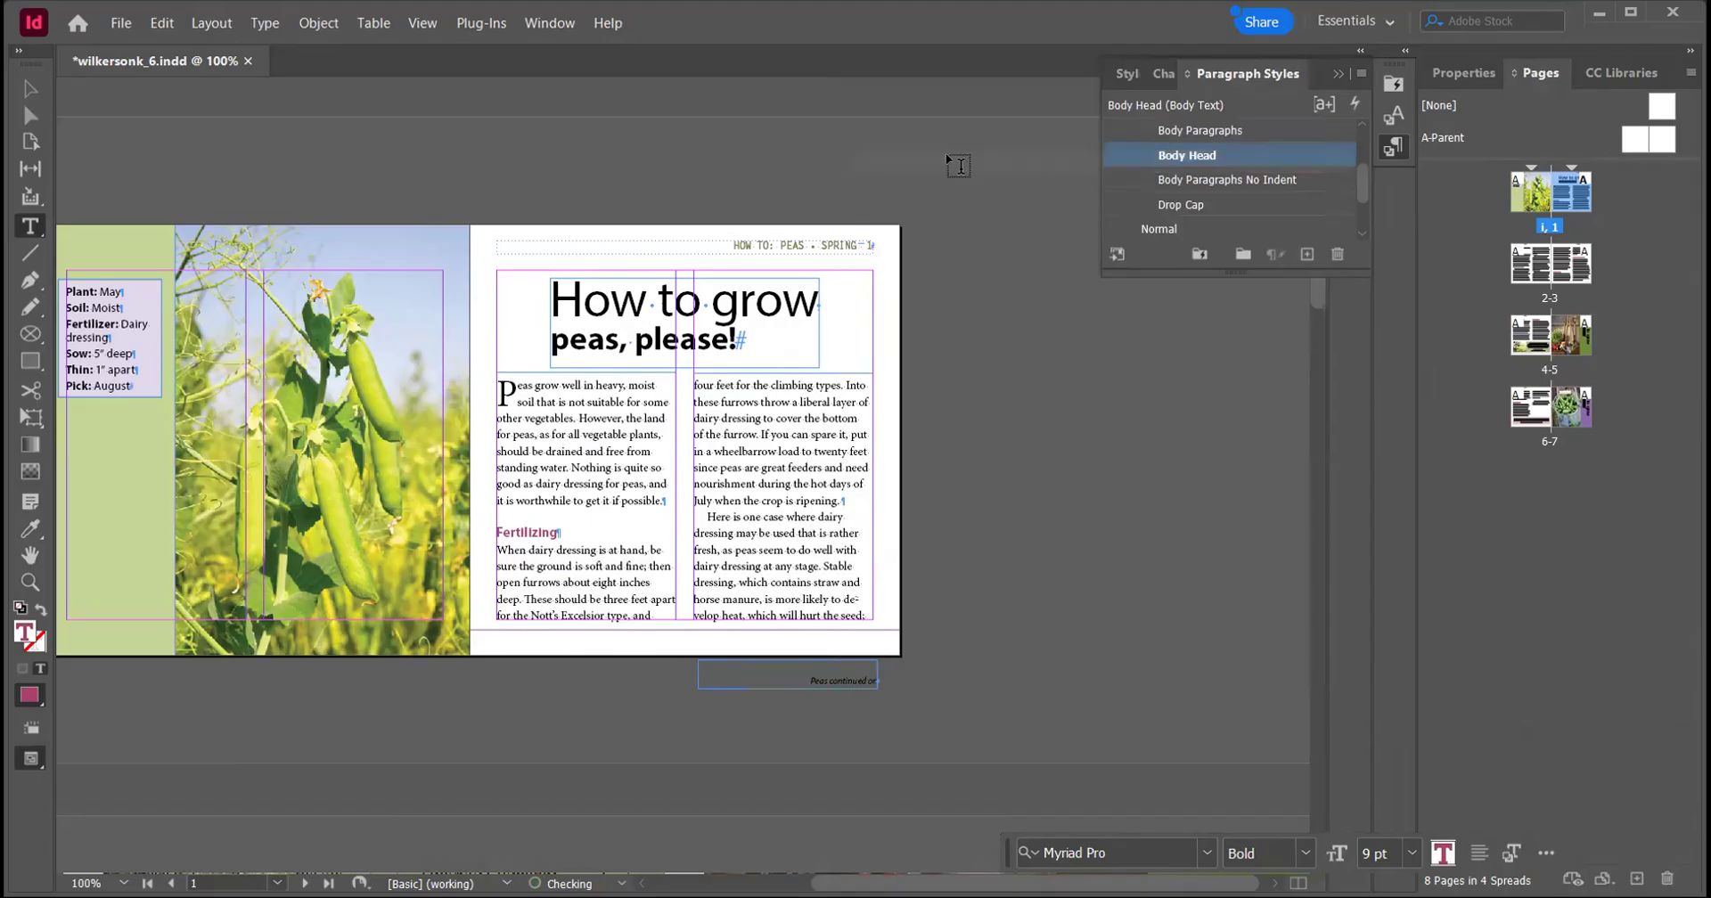
pyautogui.click(575, 565)
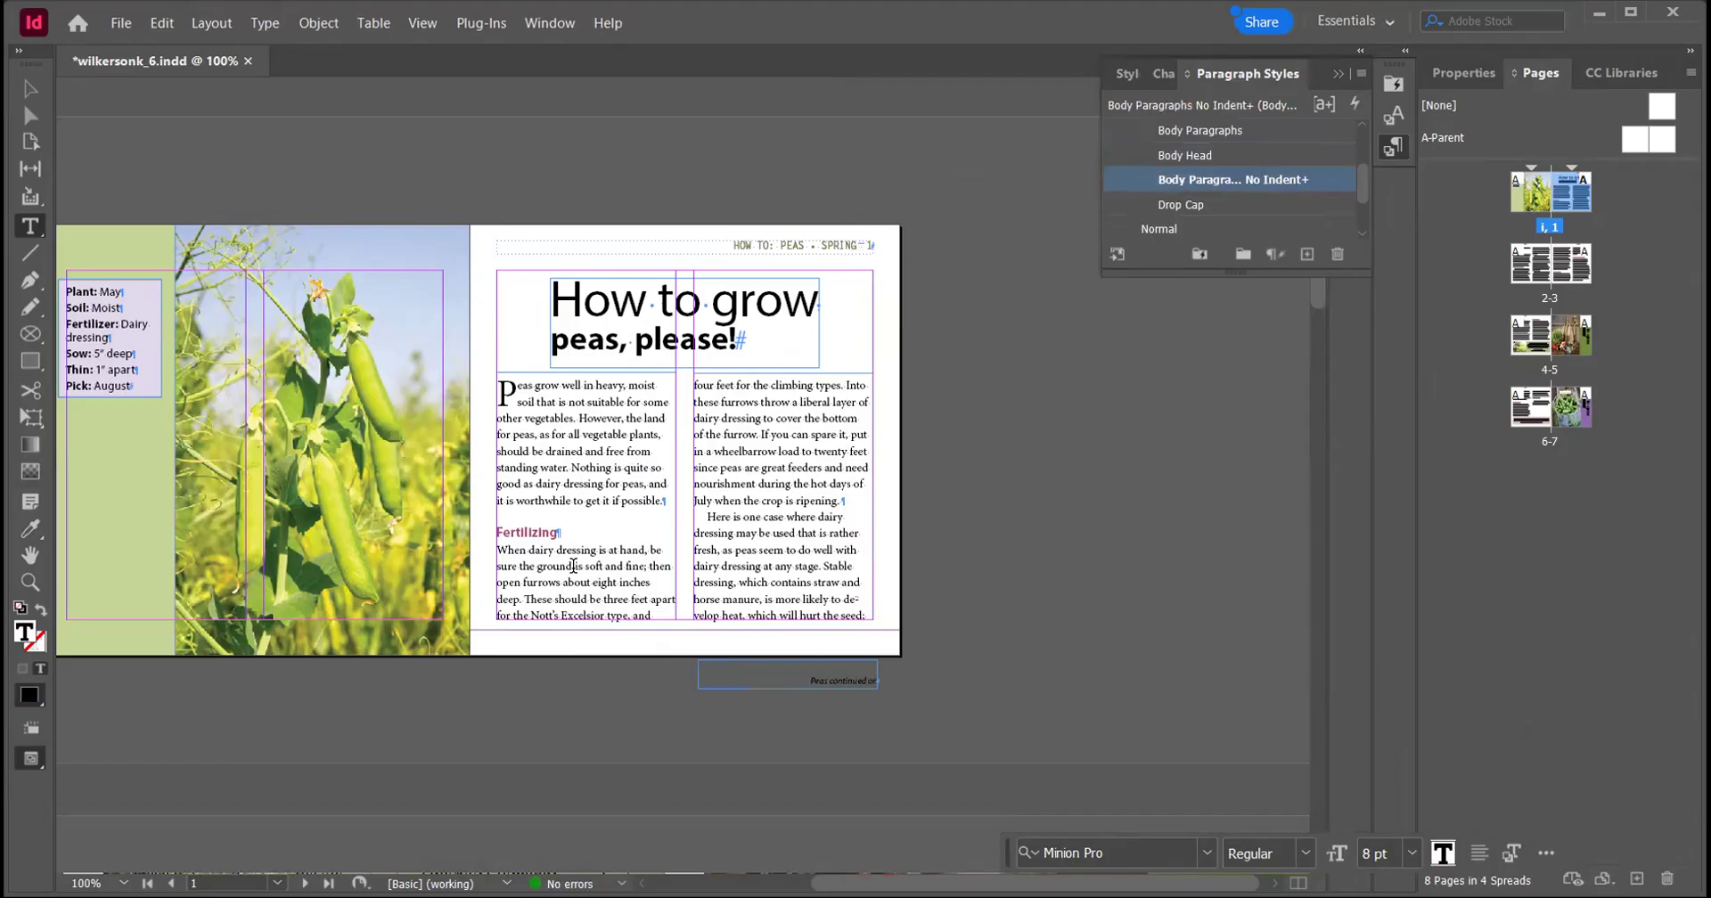
pyautogui.moveTo(1302, 180)
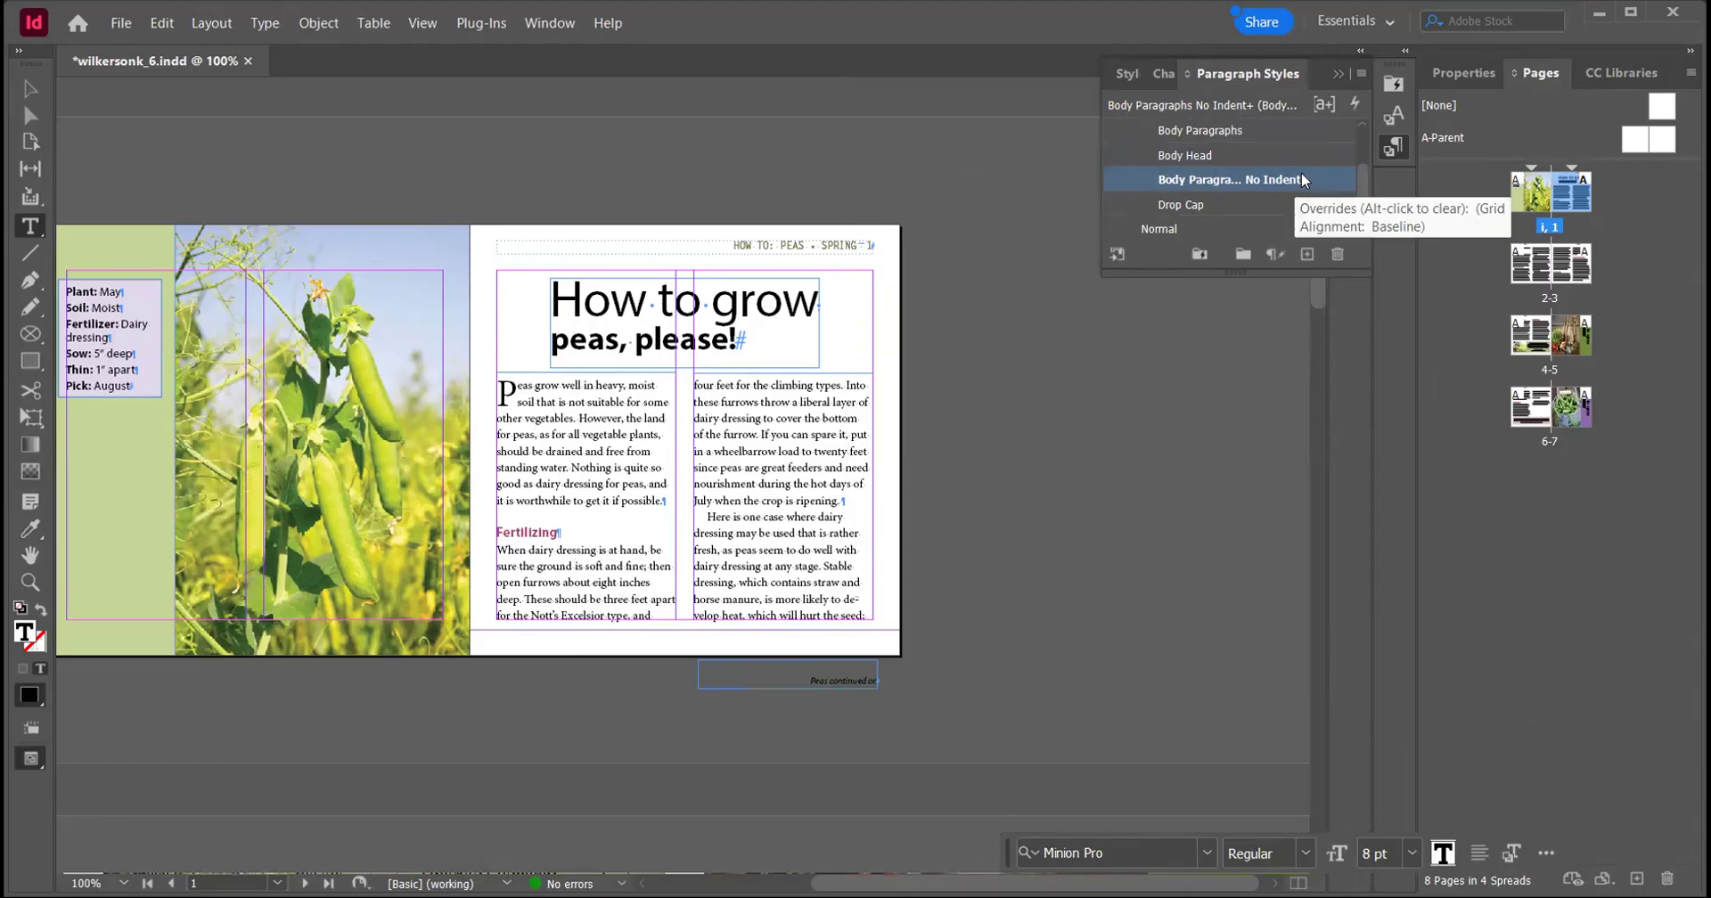
pyautogui.click(1361, 75)
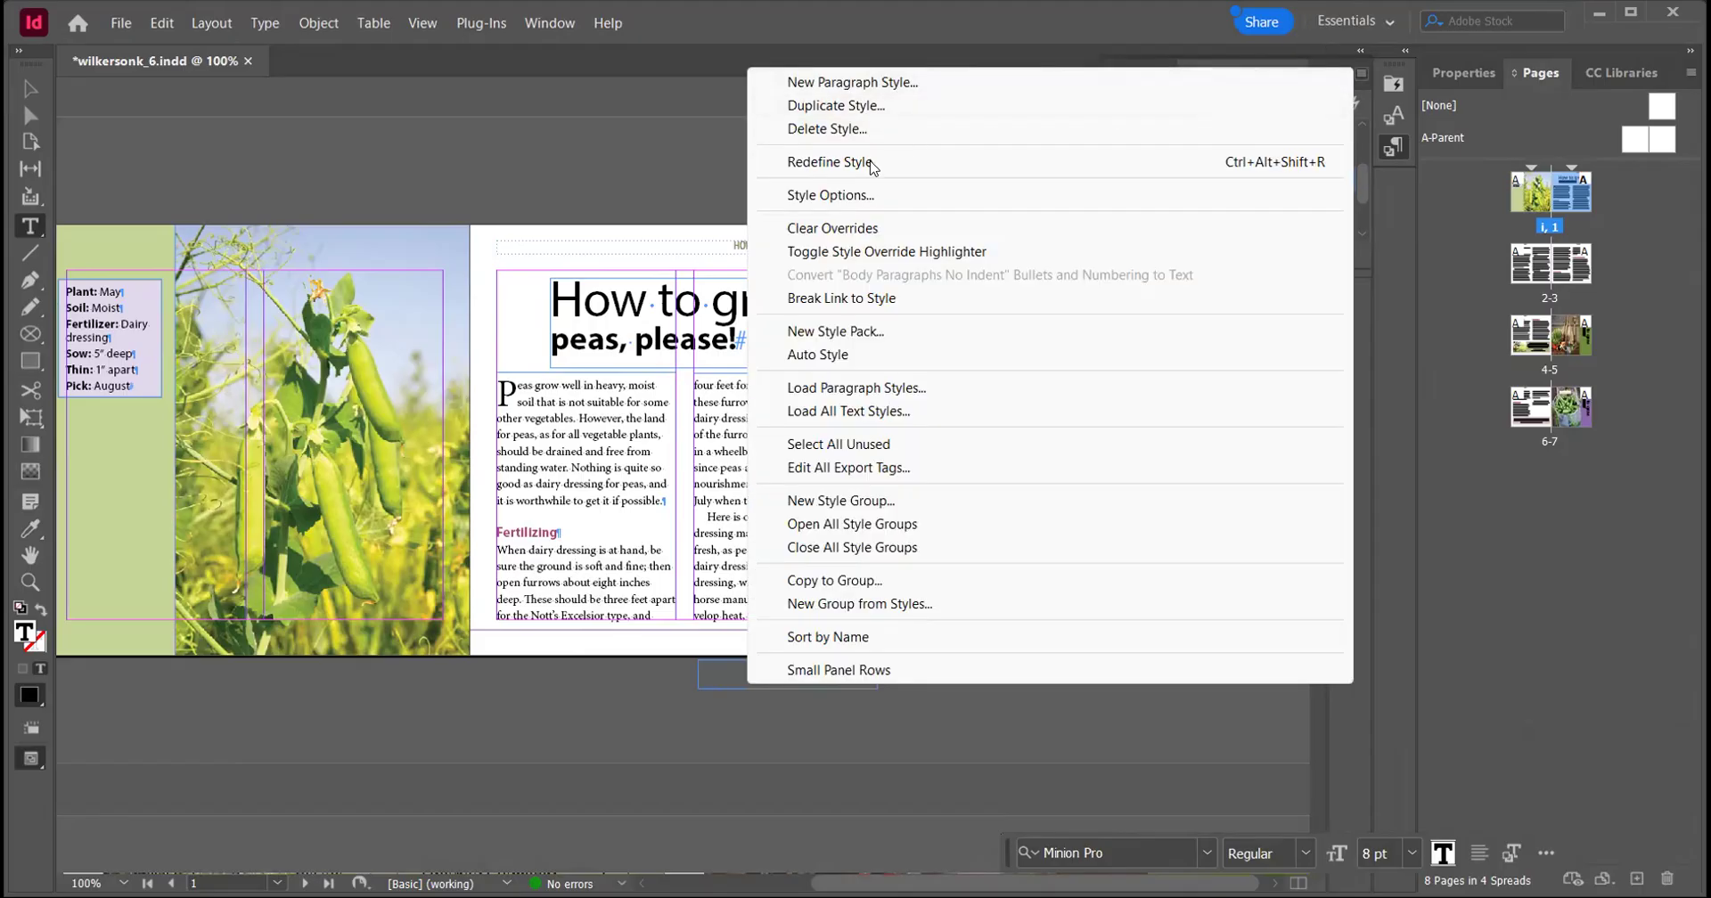
pyautogui.click(846, 162)
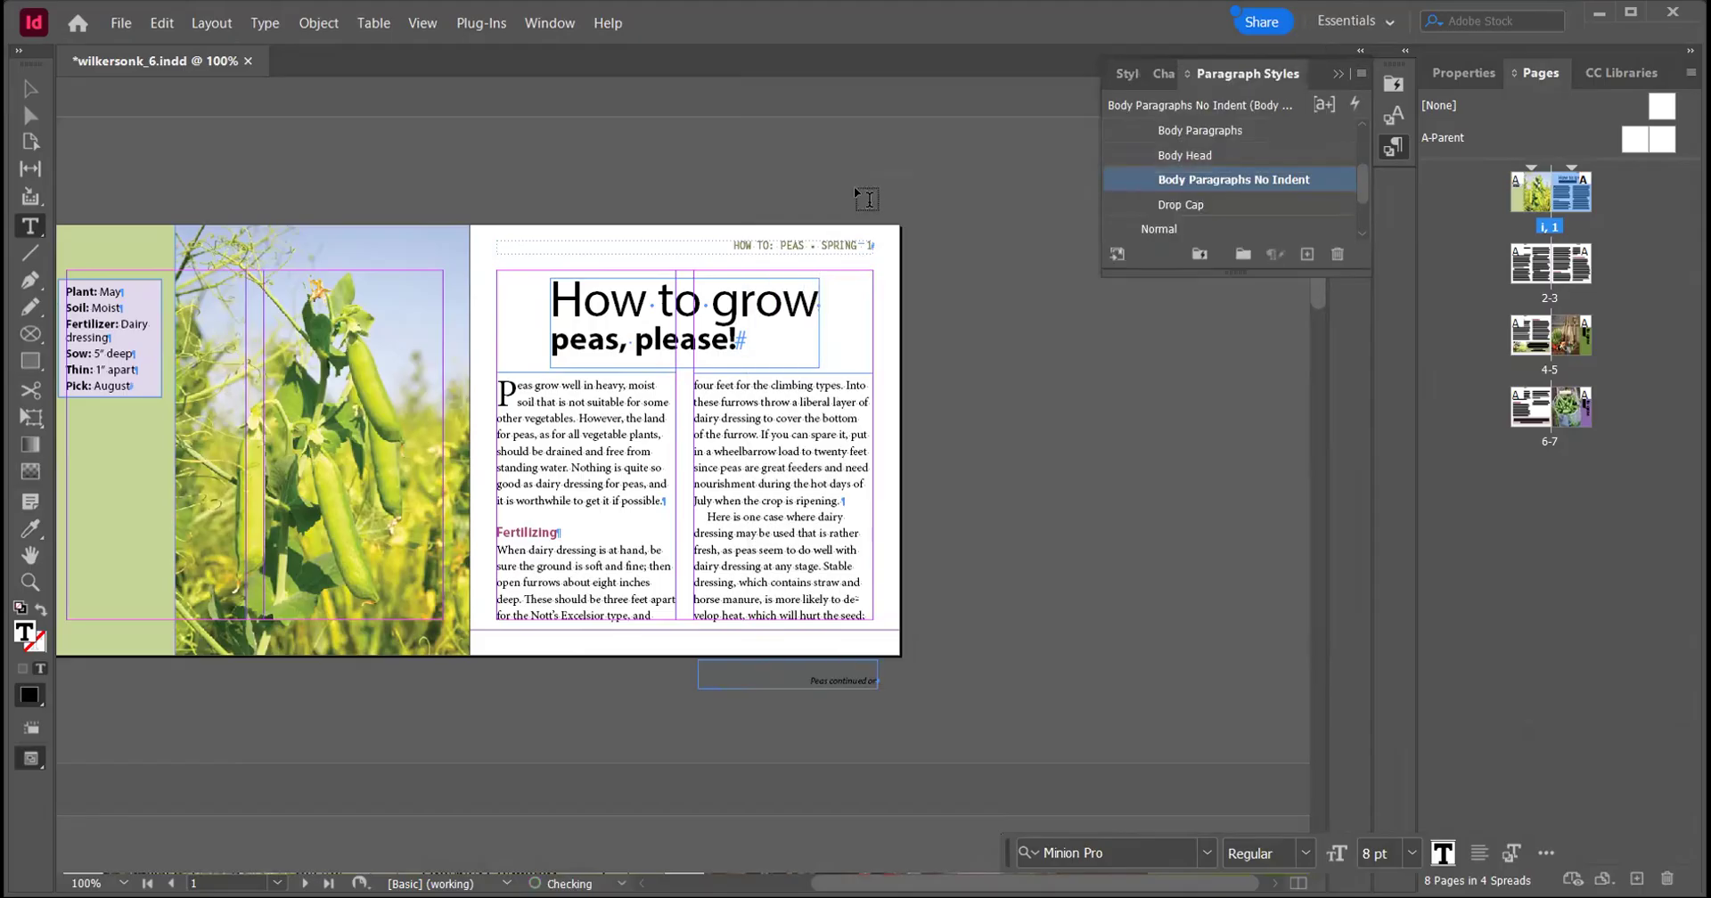
# Redefine the Body Paragraphs style from the indented "Here is one case" paragraph, then collapse the paragraph styles
pyautogui.click(773, 539)
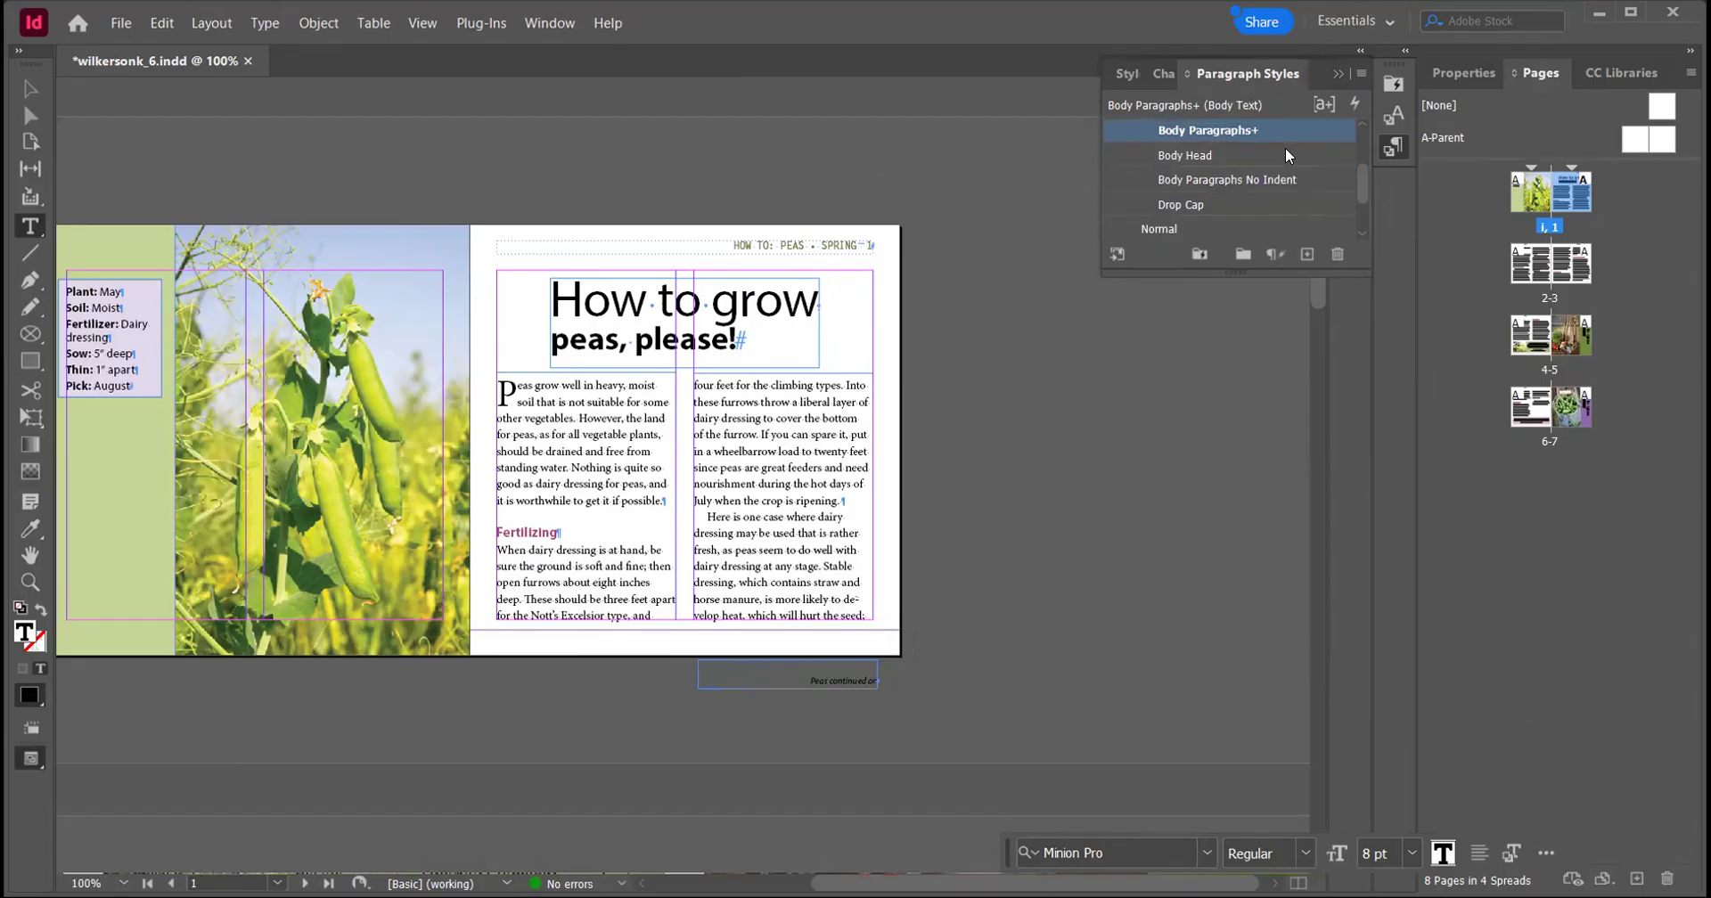
pyautogui.click(1361, 73)
pyautogui.click(904, 161)
pyautogui.click(1337, 74)
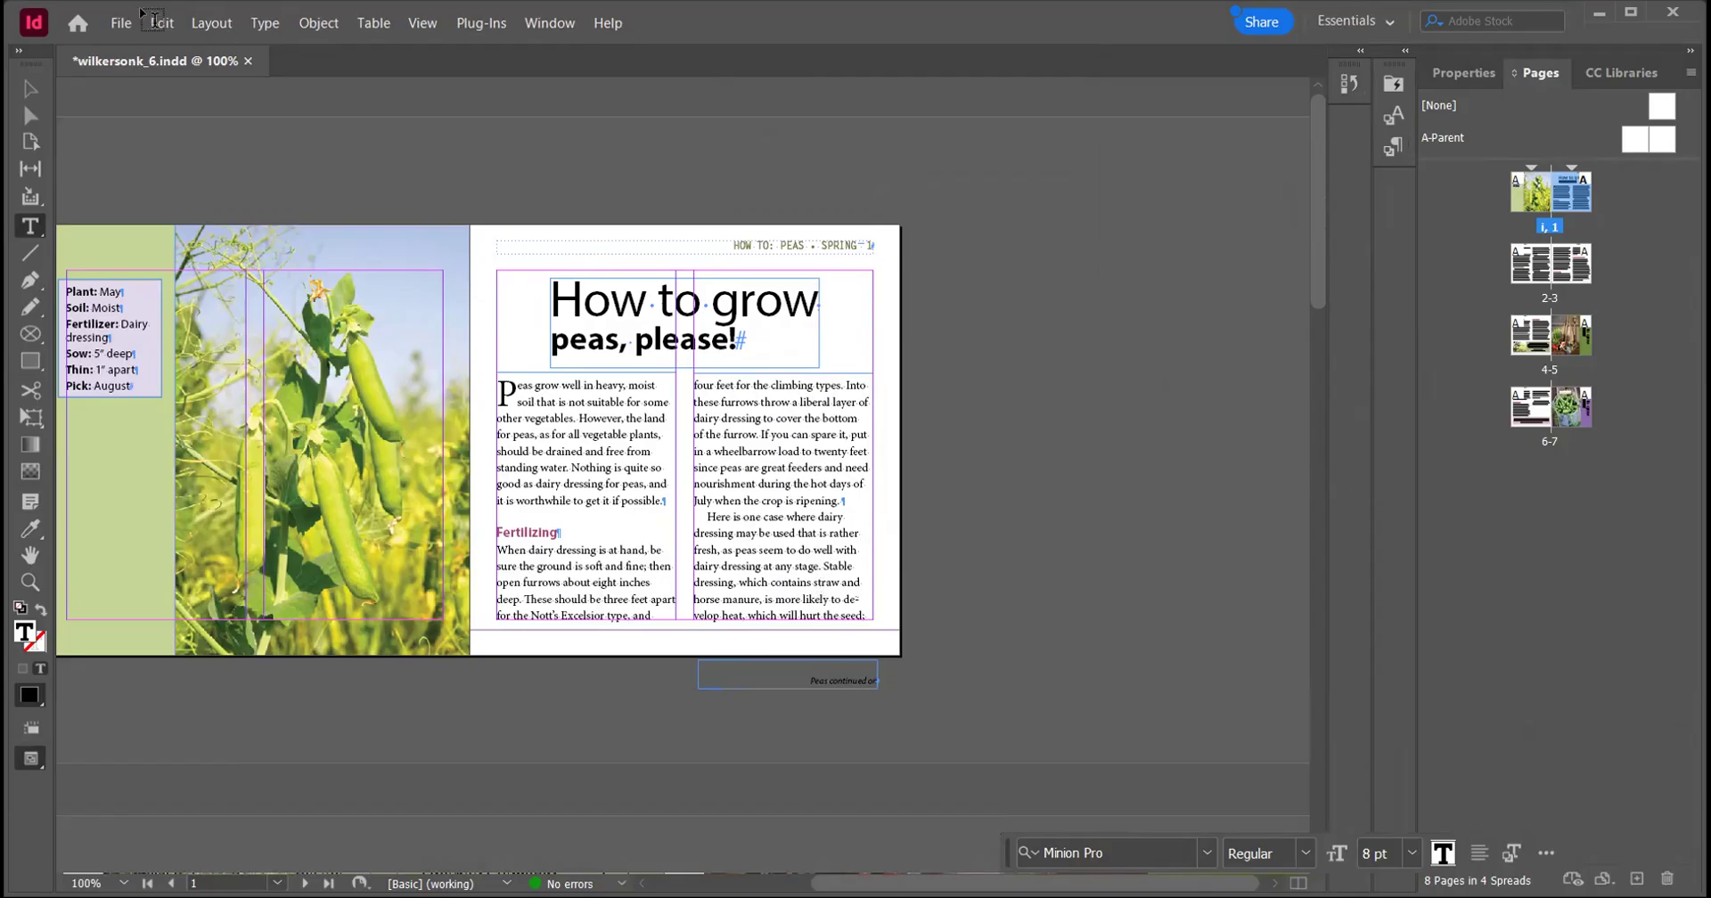
# Move the "Peas continued on" frame up from the pasteboard so it touches the second column's frame and matches its side edges
pyautogui.click(39, 95)
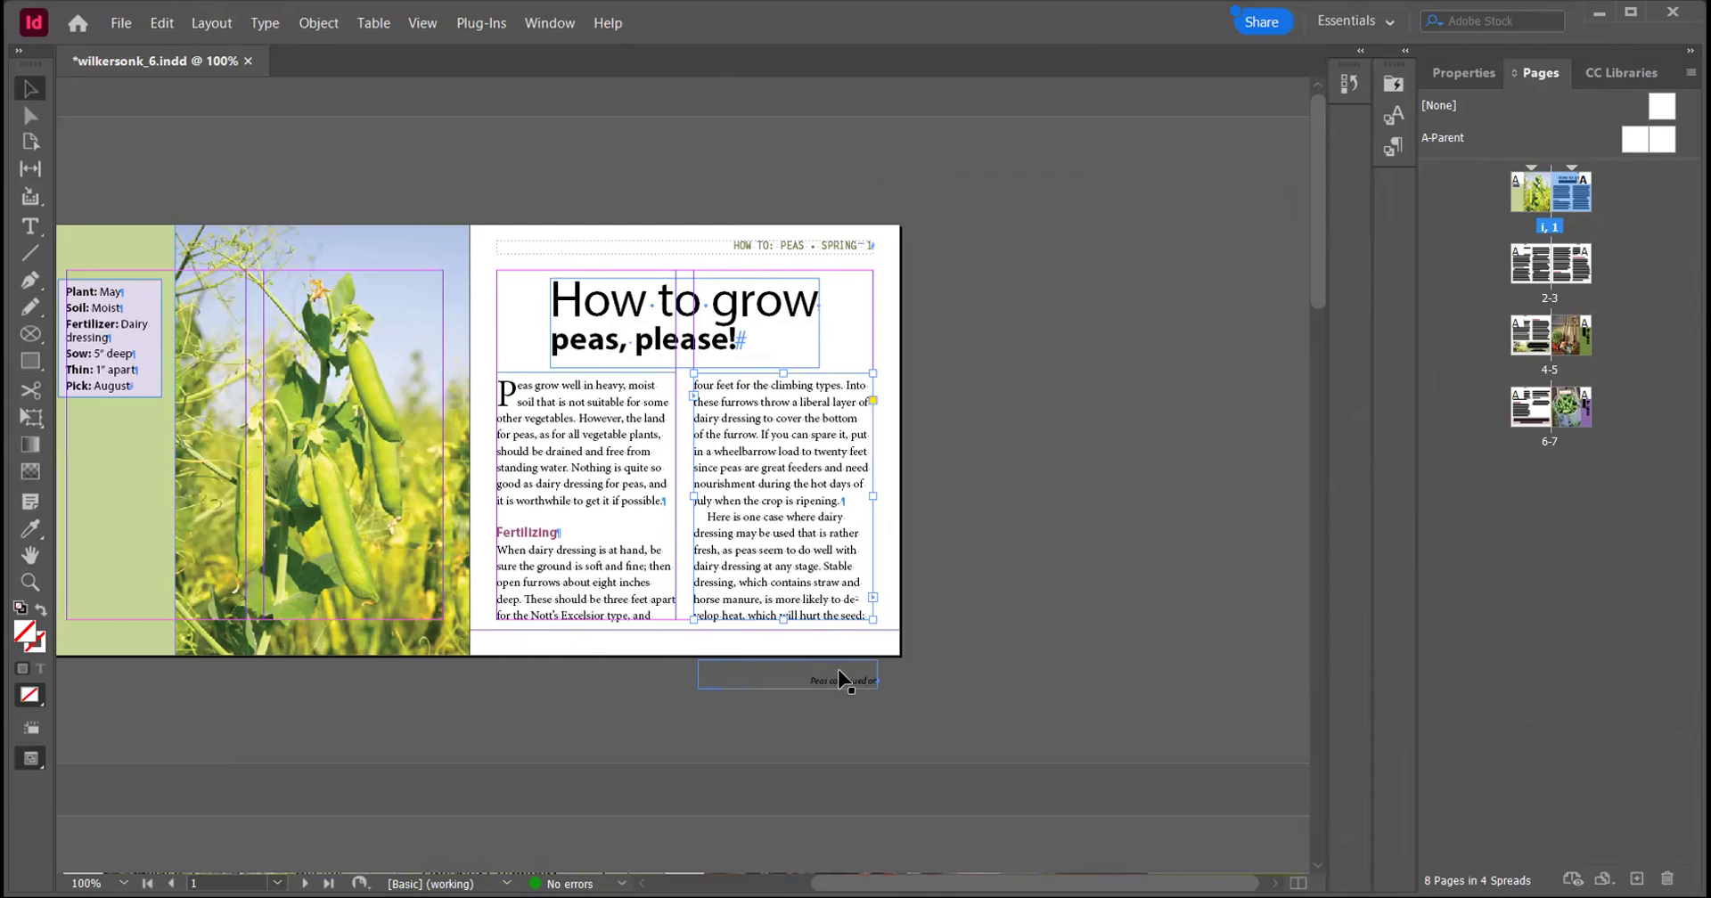
pyautogui.moveTo(839, 679); pyautogui.dragTo(840, 638)
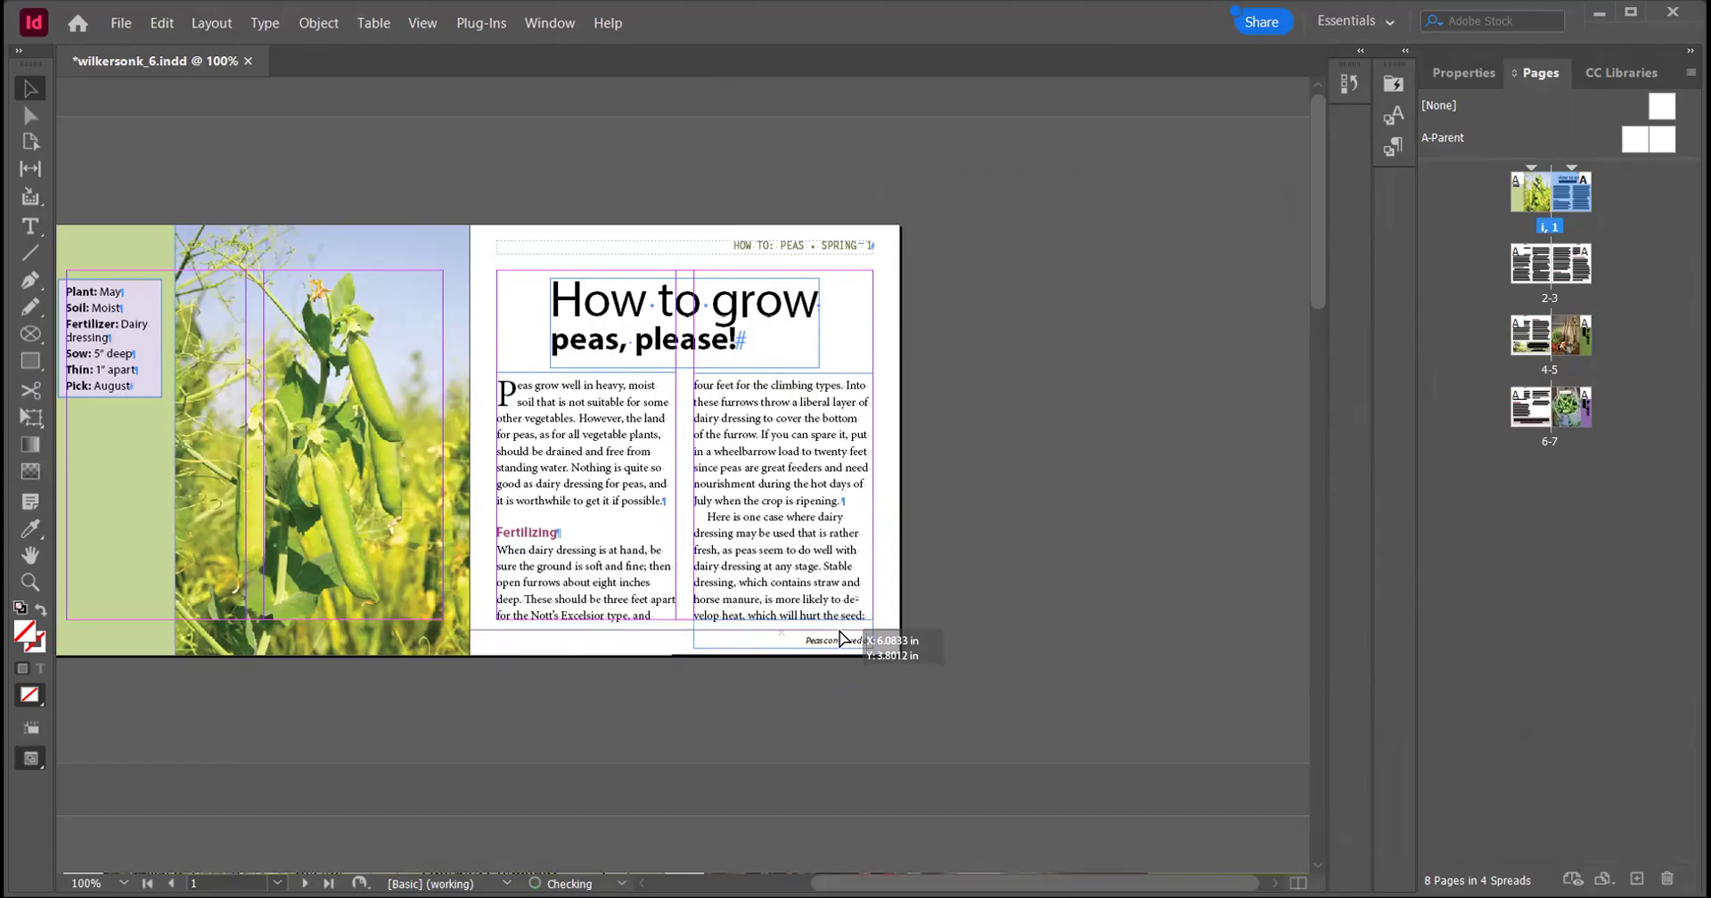
pyautogui.moveTo(840, 637); pyautogui.dragTo(837, 638)
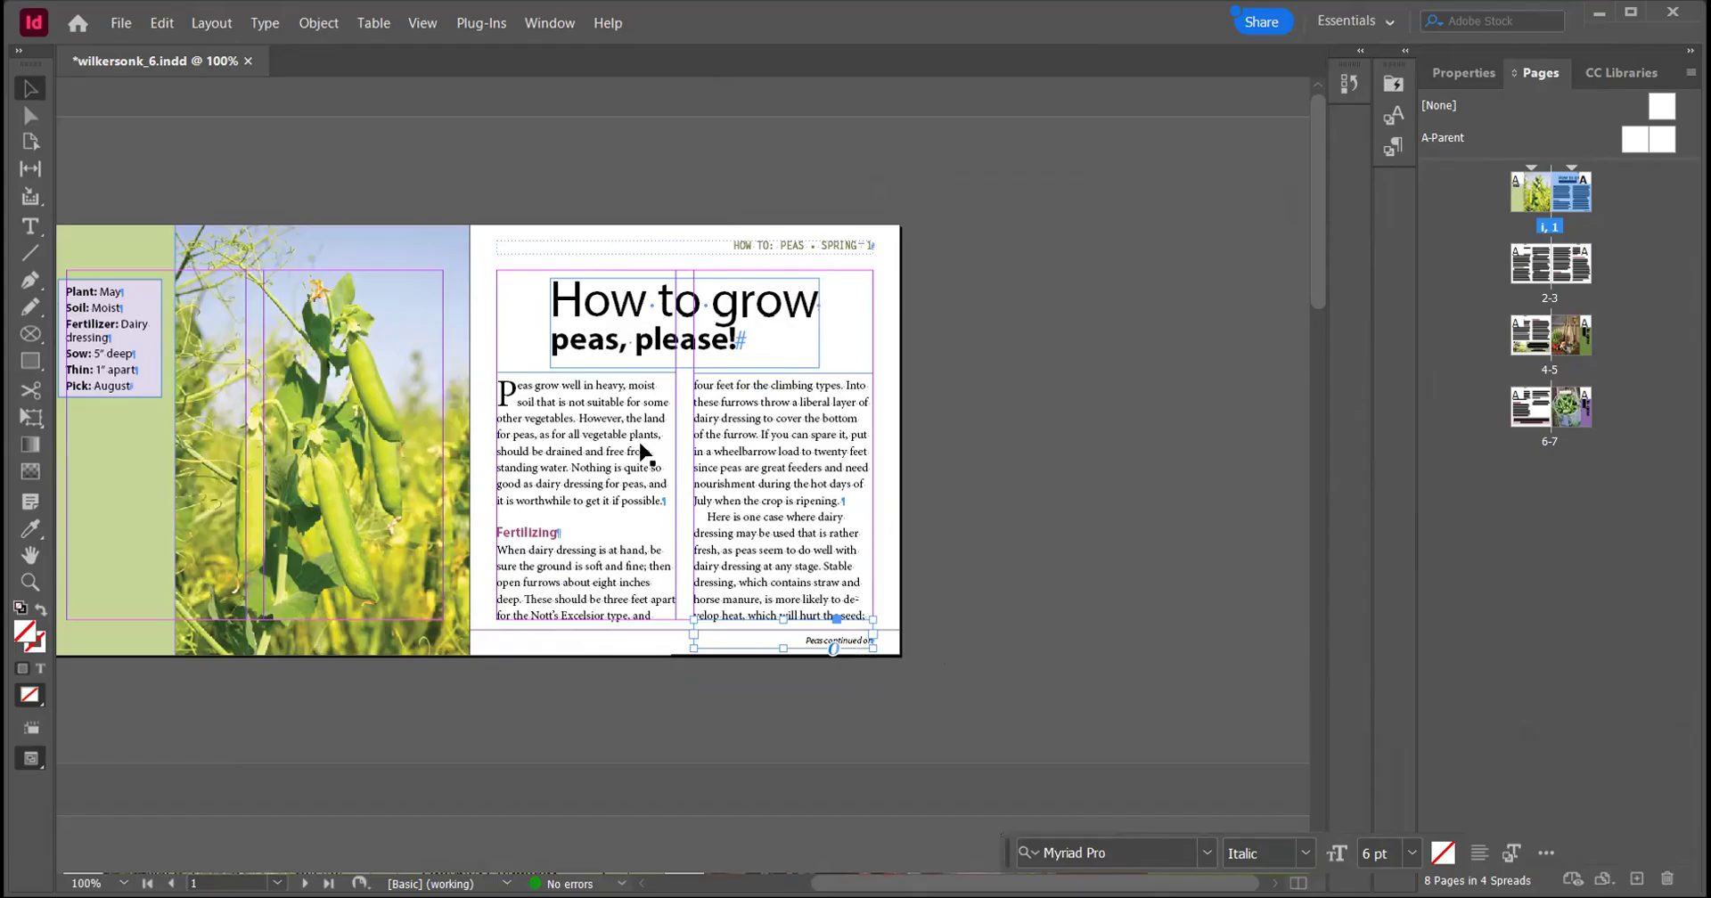
# Shift the "Peas continued on" frame slightly left so the end of its text clears the column edge
pyautogui.click(30, 581)
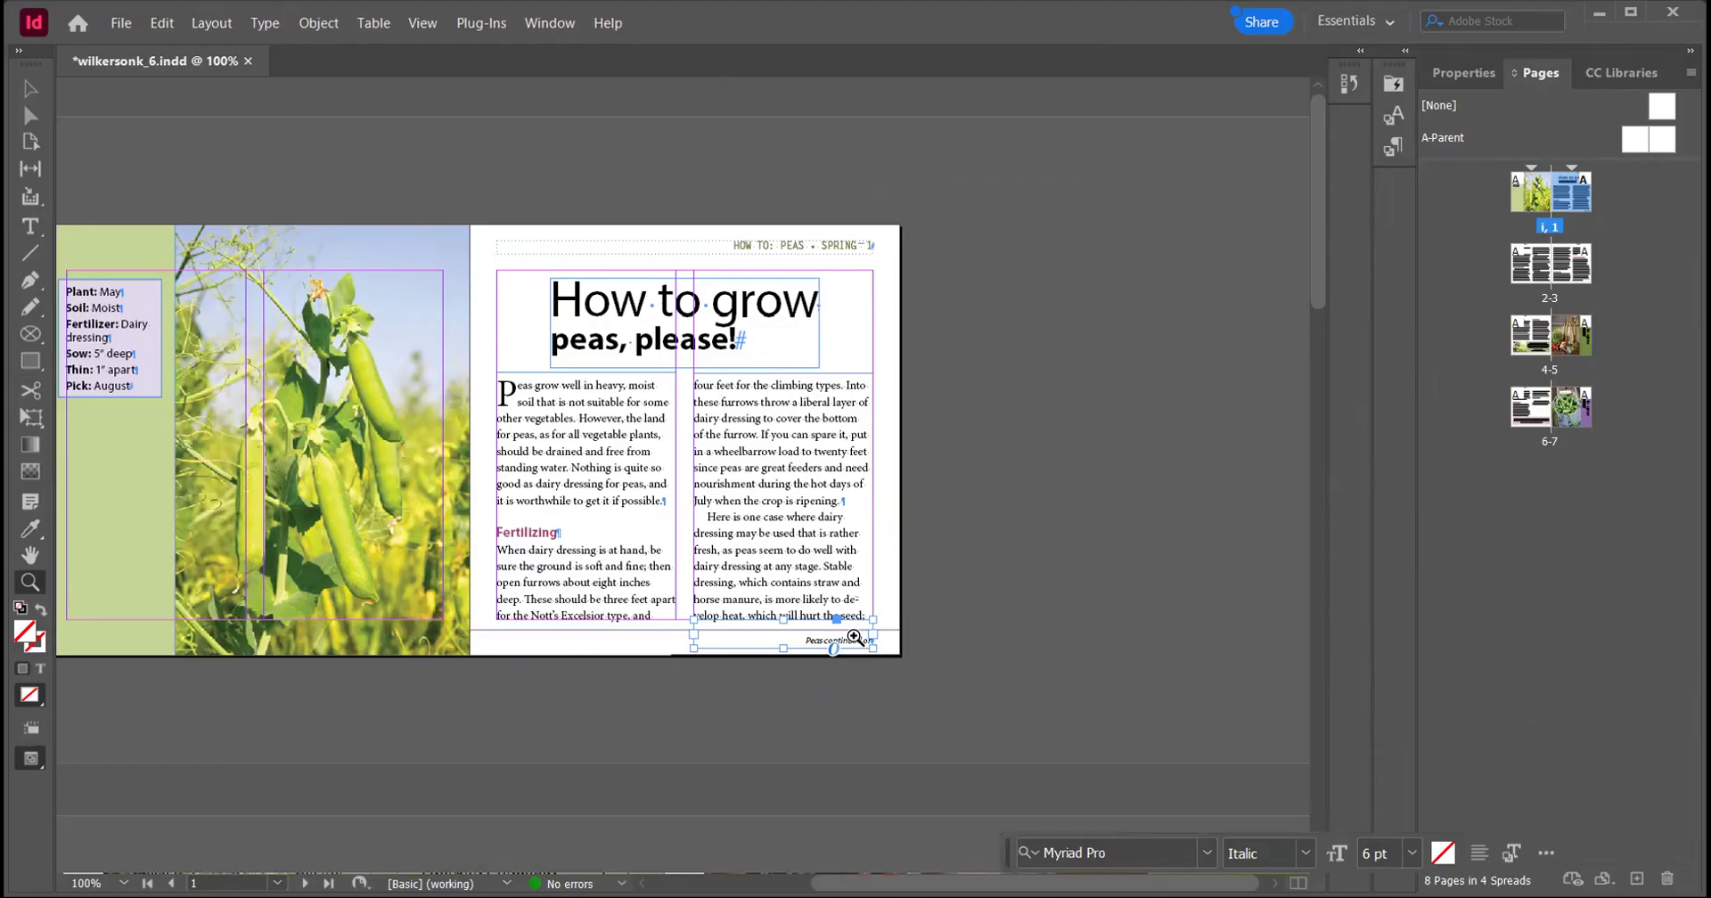
pyautogui.click(855, 638)
pyautogui.click(693, 475)
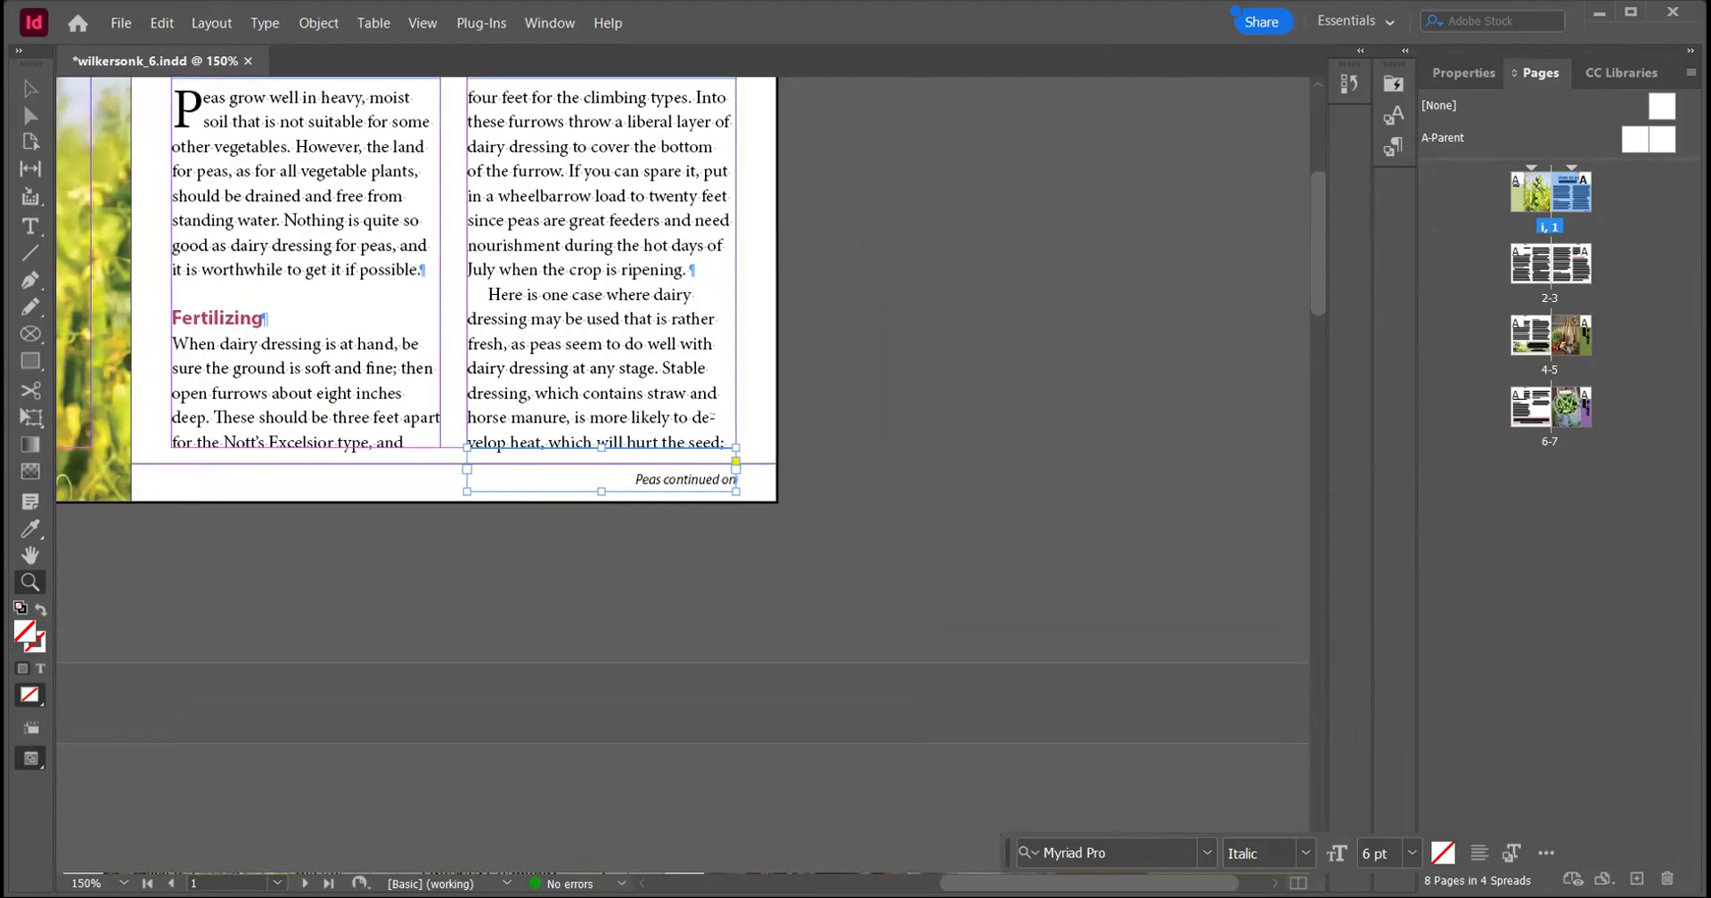
pyautogui.click(31, 229)
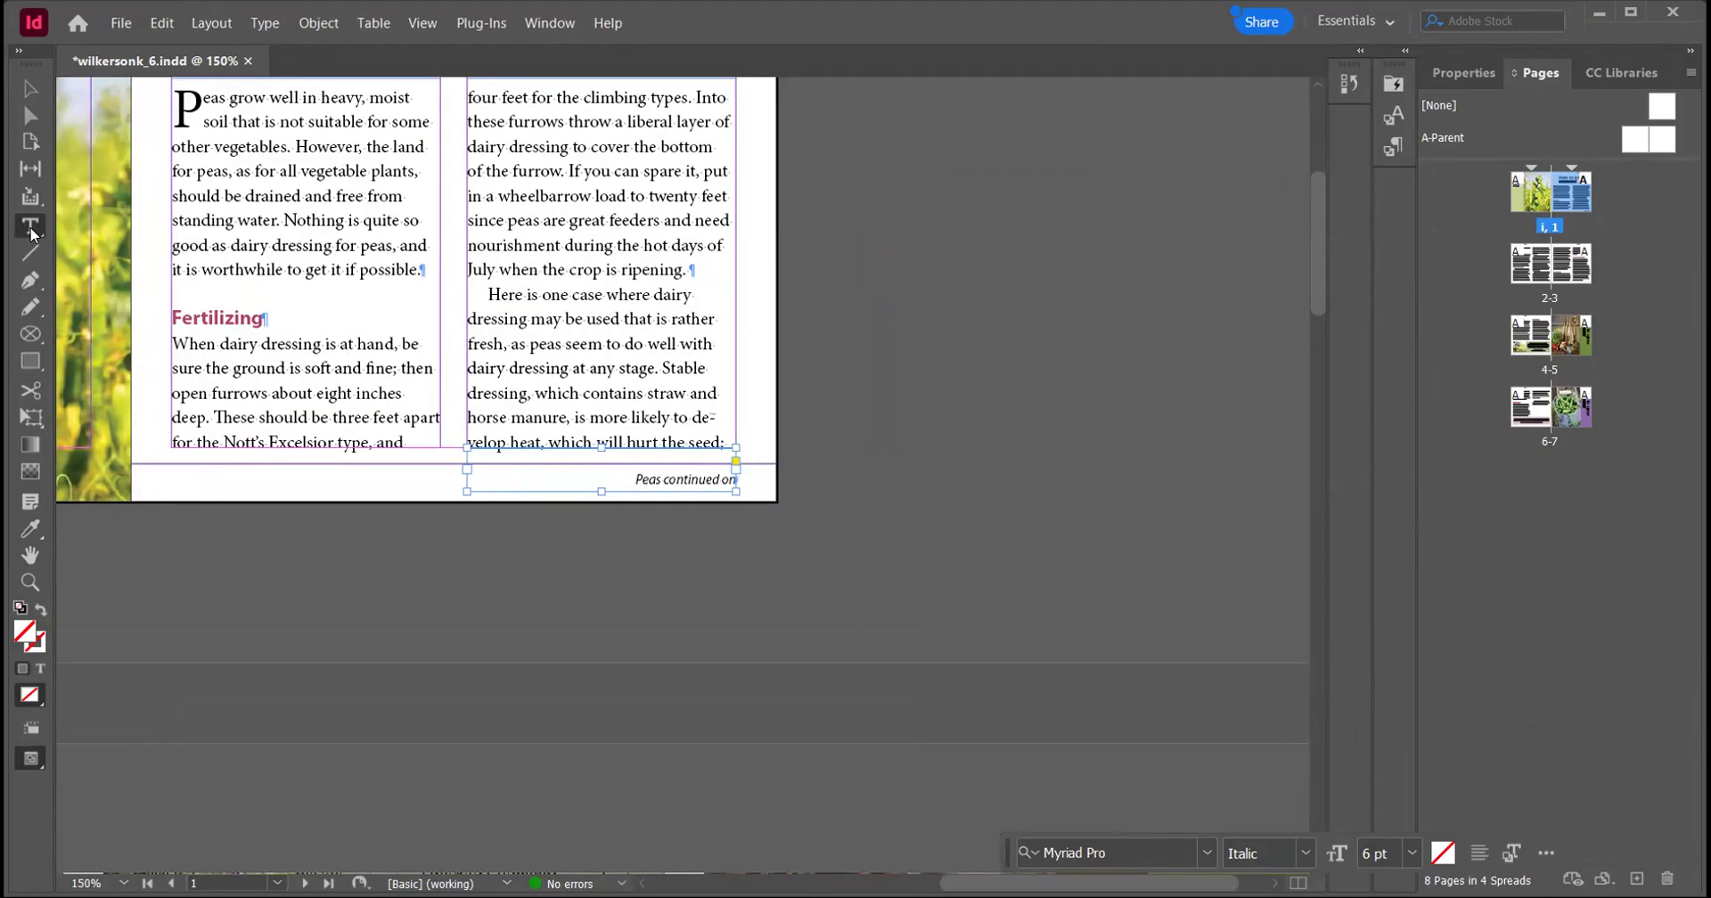
pyautogui.click(732, 480)
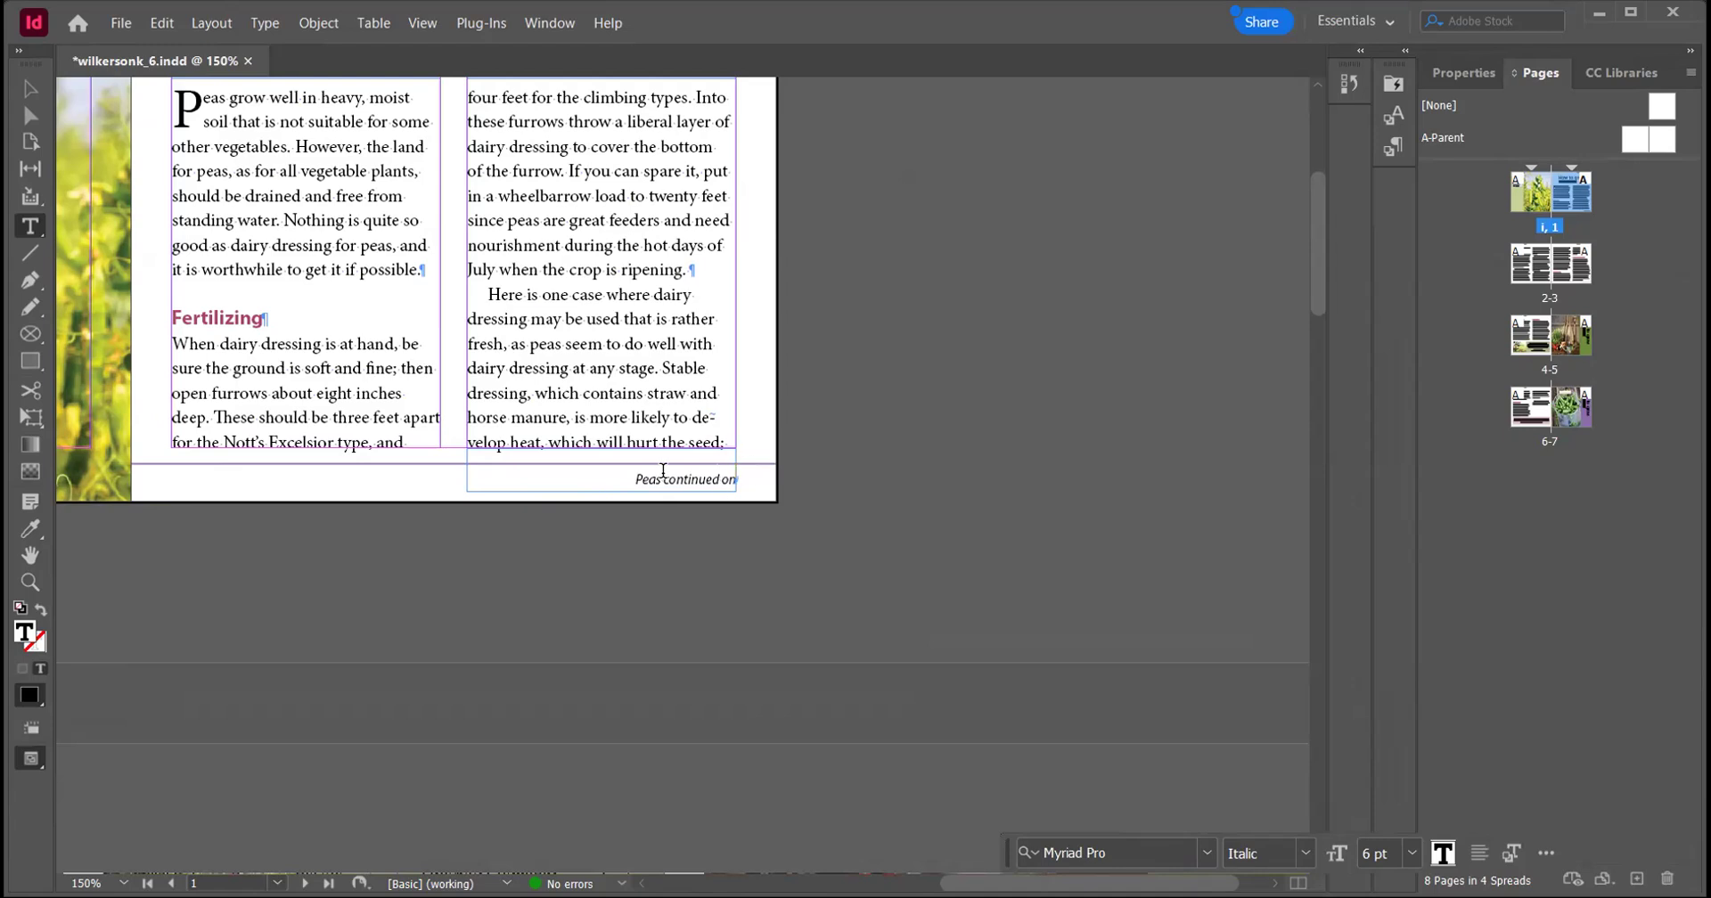
pyautogui.moveTo(731, 469); pyautogui.dragTo(738, 470)
pyautogui.click(736, 467)
pyautogui.press('Escape')
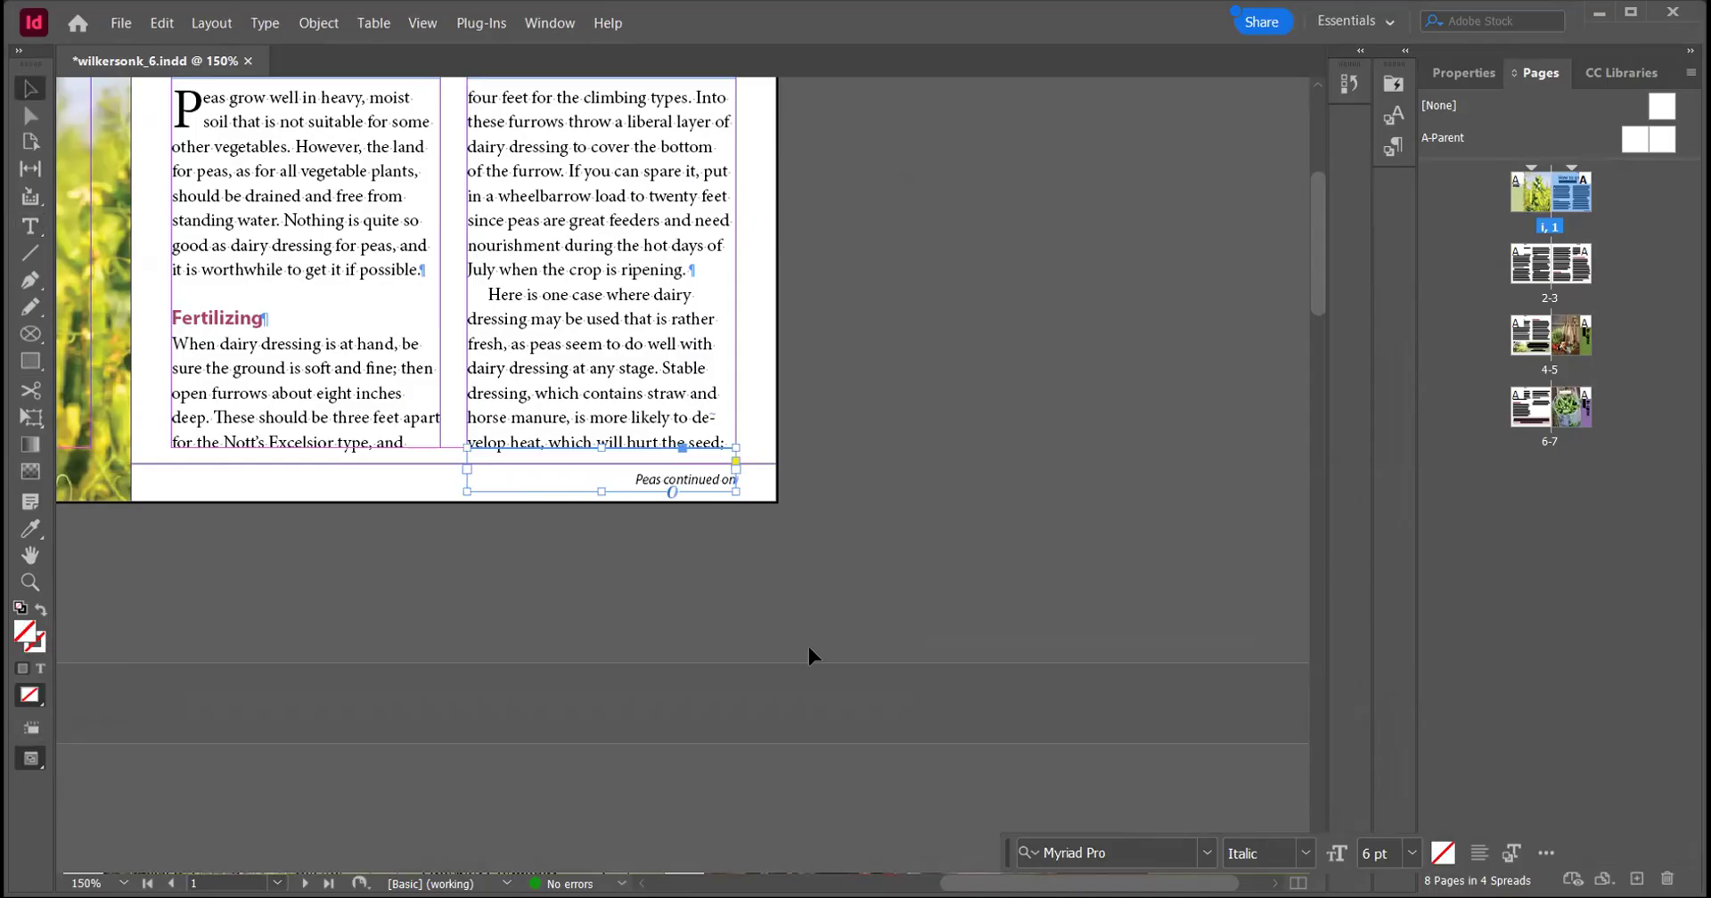
pyautogui.moveTo(676, 464); pyautogui.dragTo(671, 471)
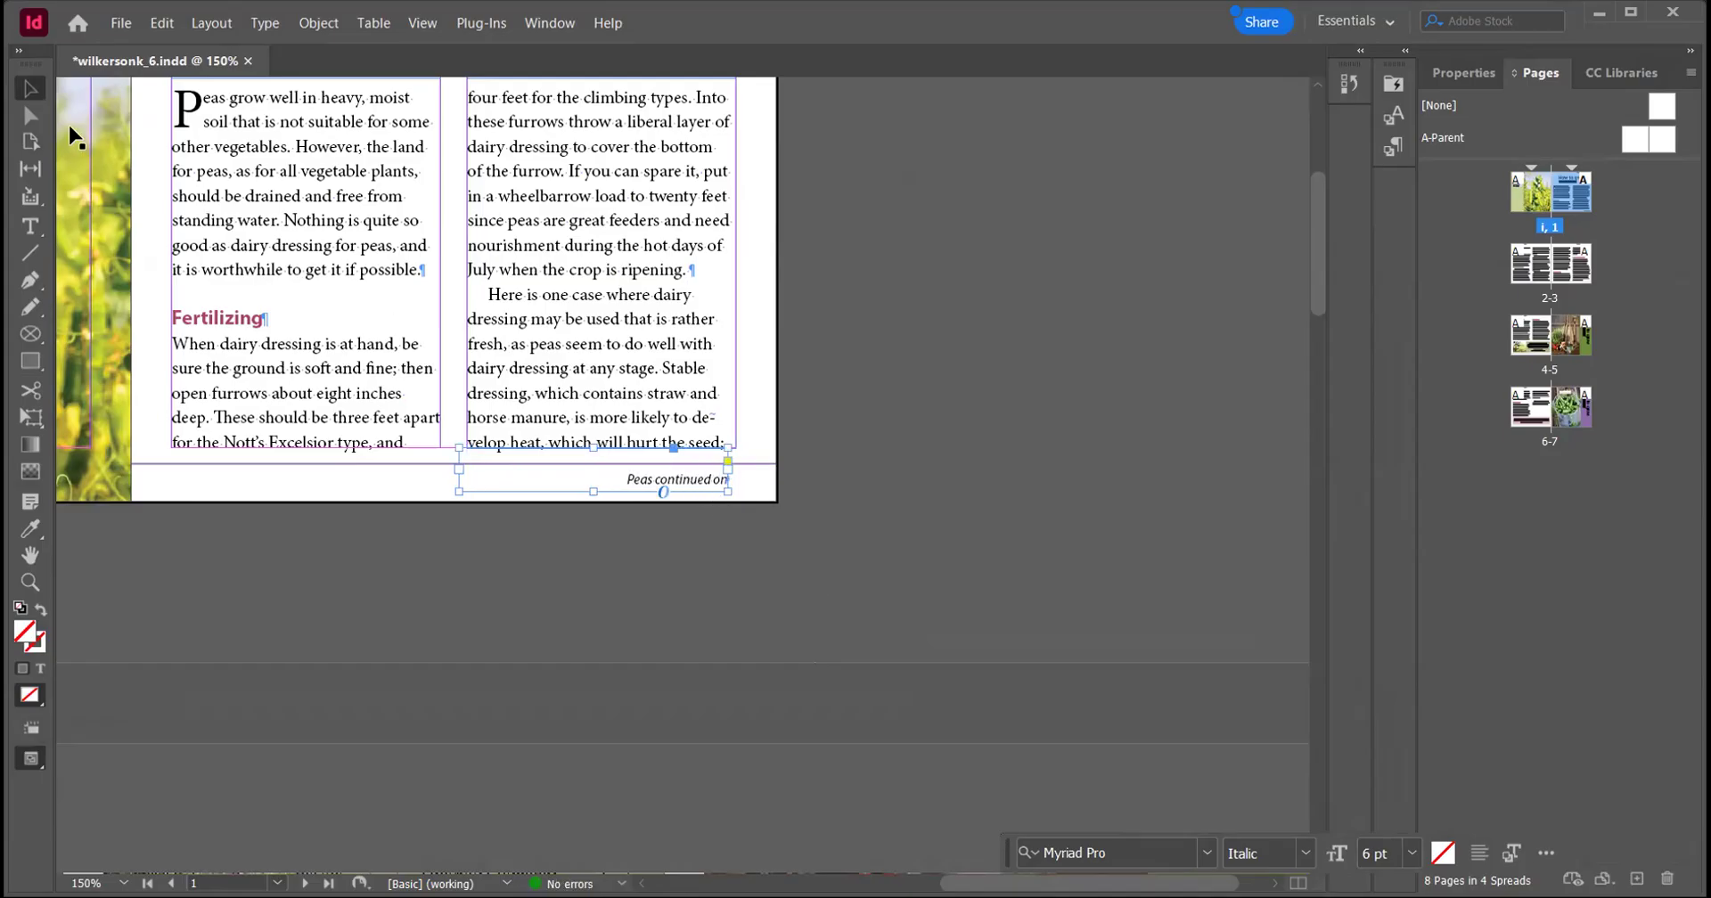
# Insert a Next Page Number marker at the end of the "Peas continued on" line
pyautogui.click(31, 232)
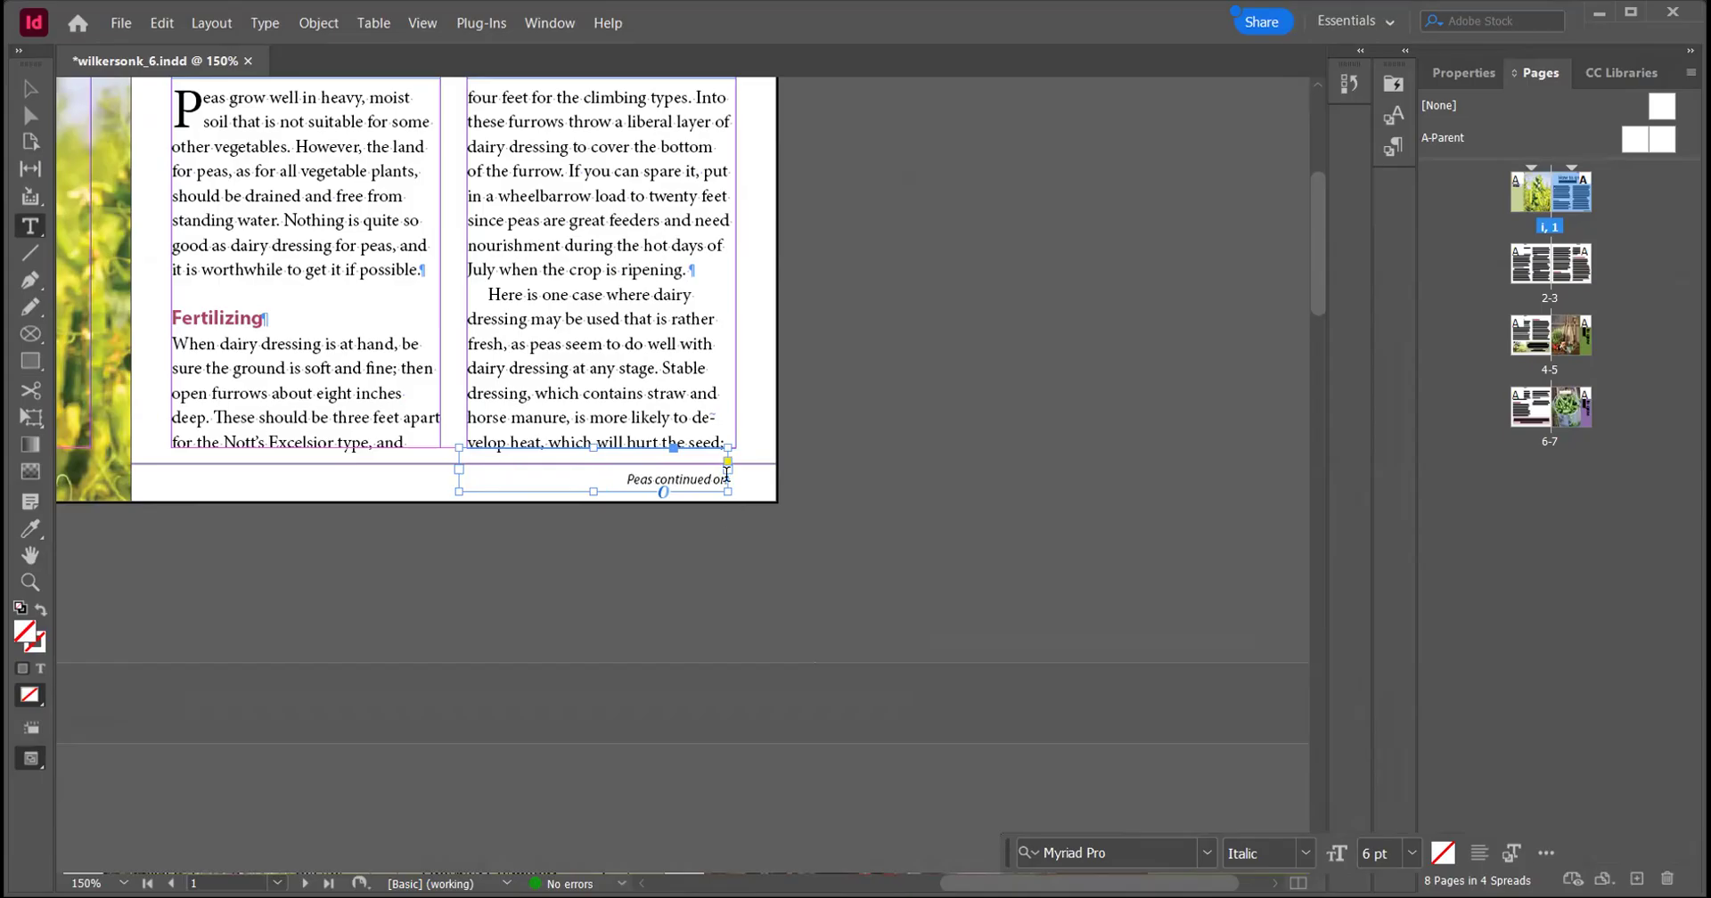
pyautogui.click(727, 479)
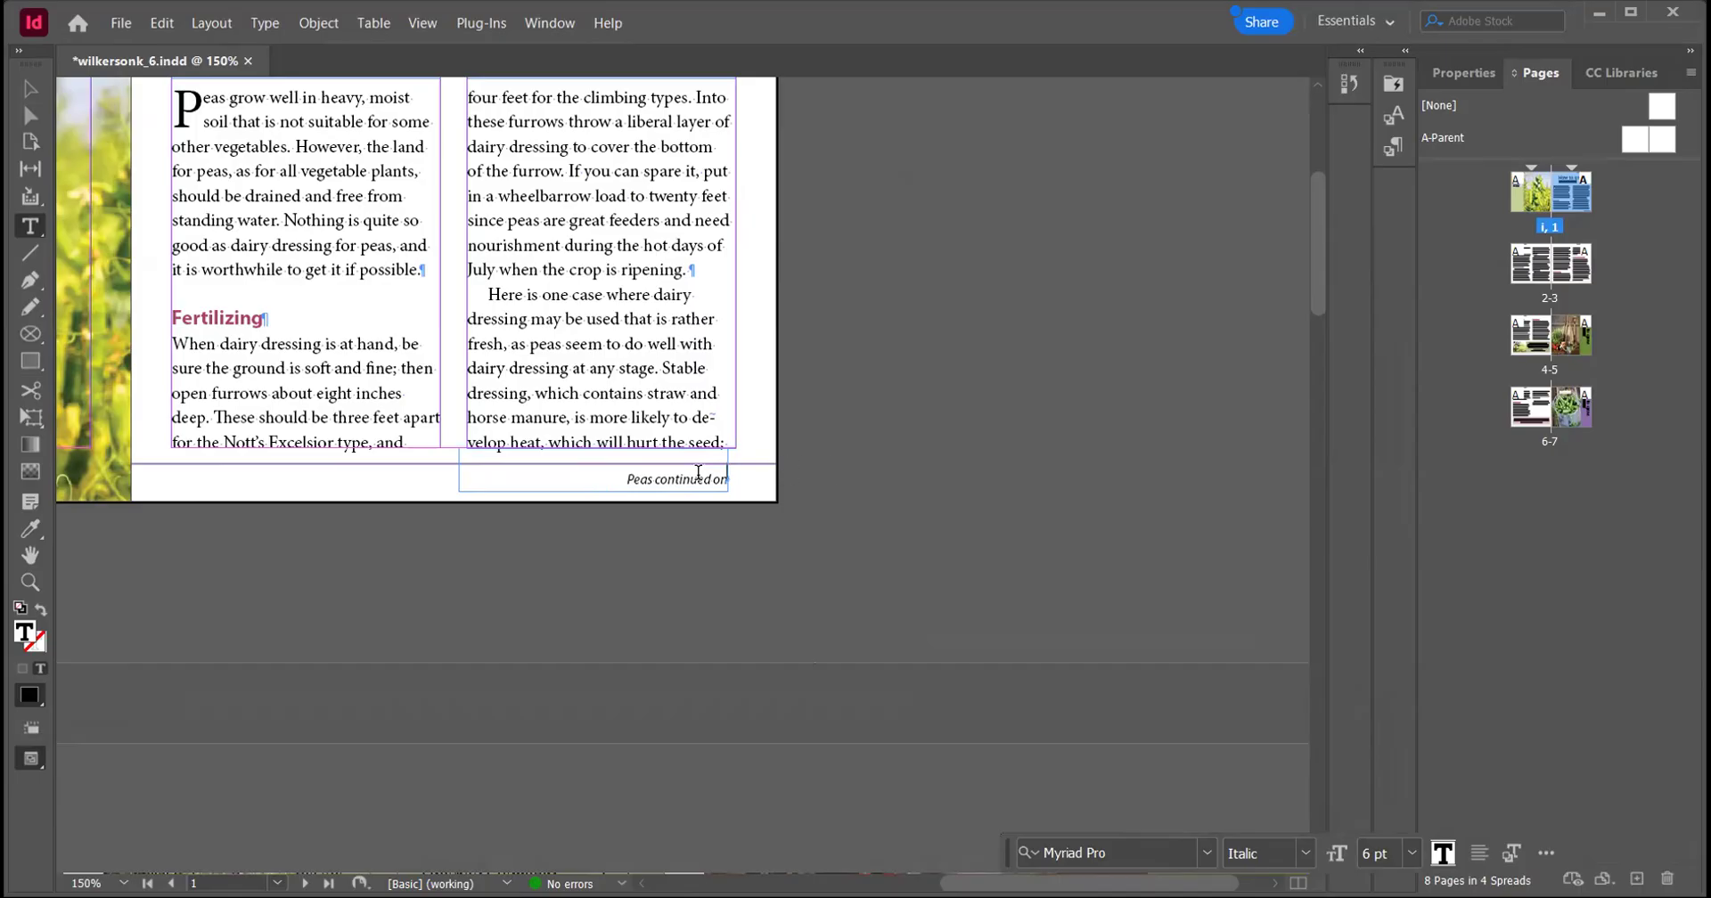
pyautogui.rightClick(729, 485)
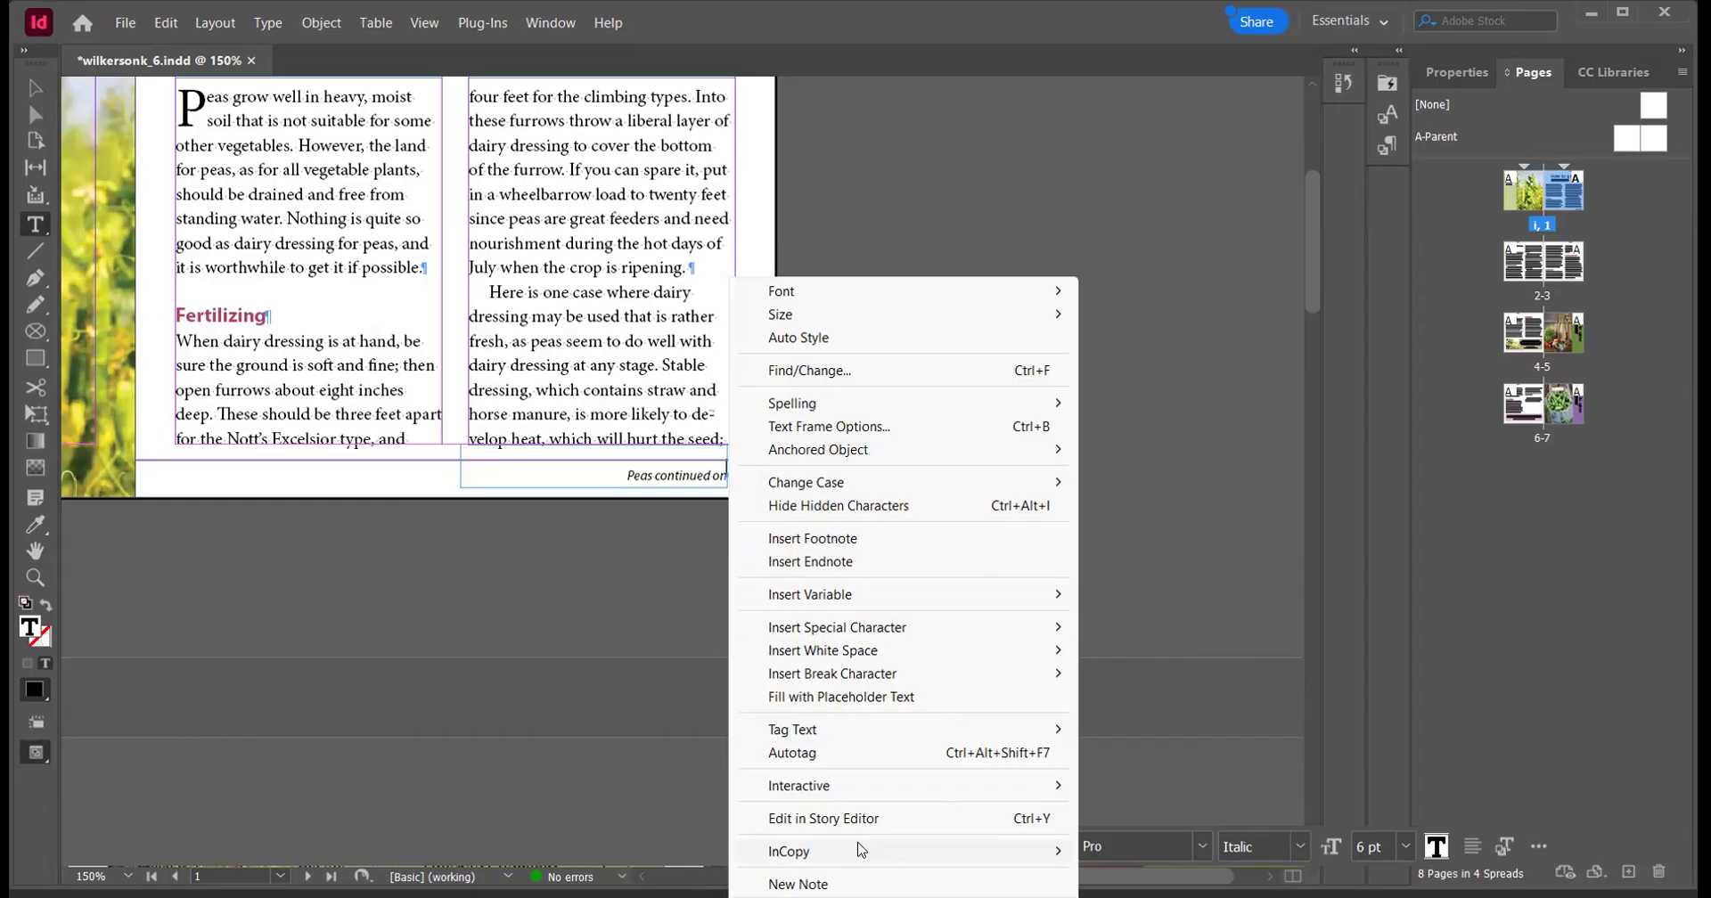
pyautogui.moveTo(877, 628)
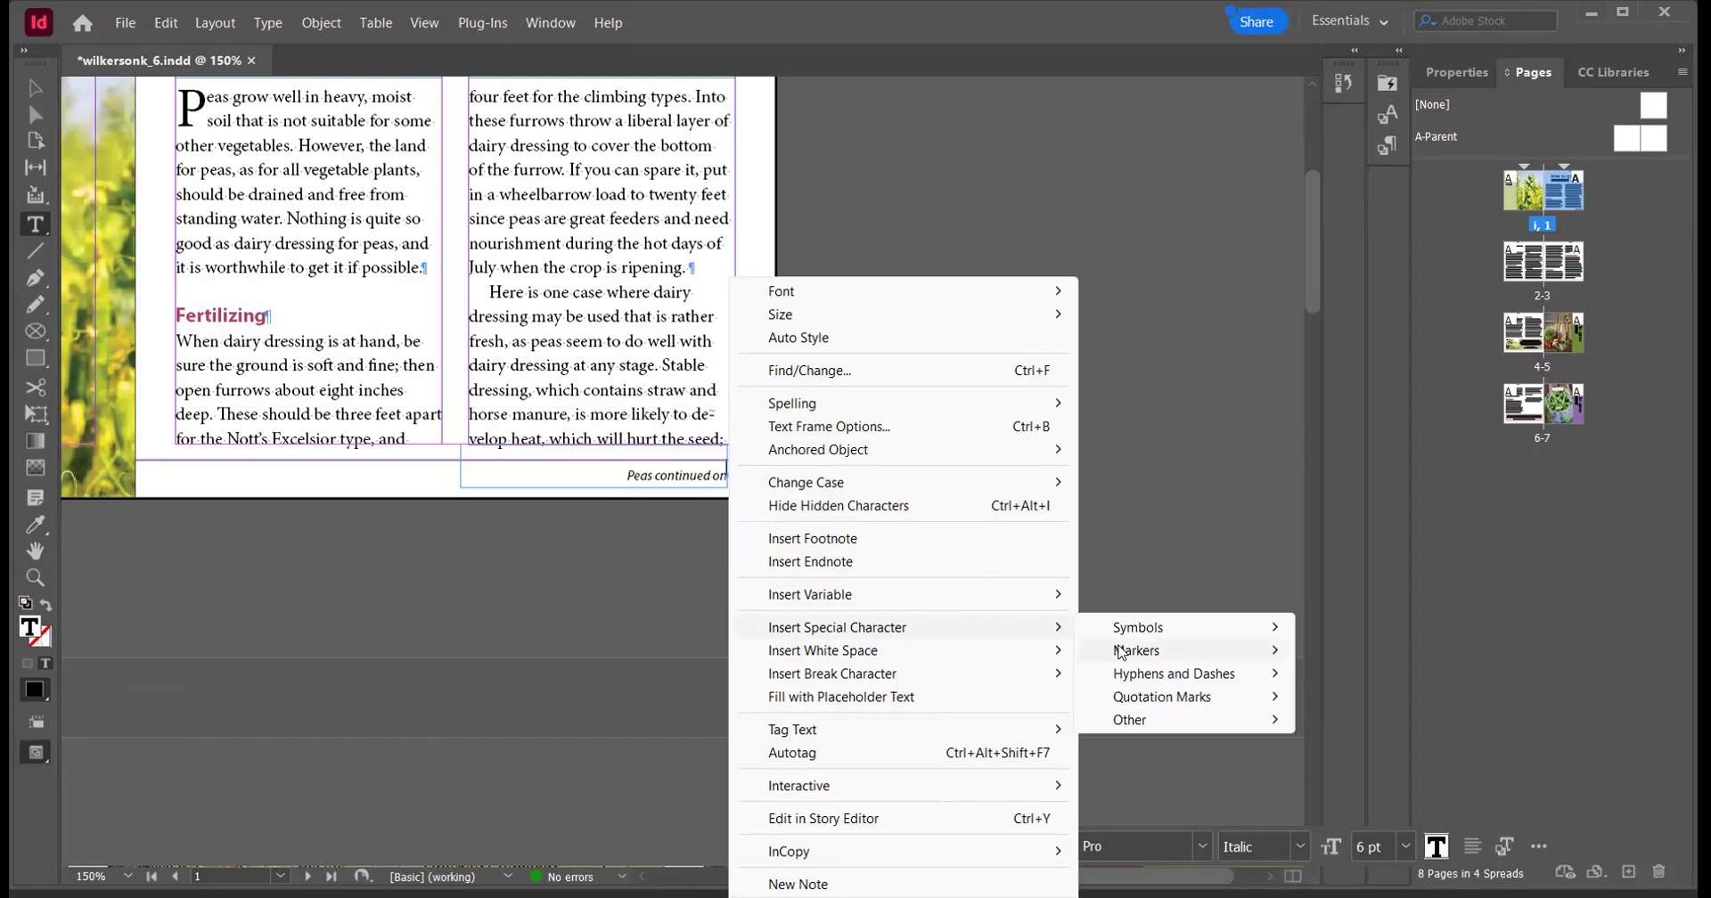
pyautogui.moveTo(1130, 652)
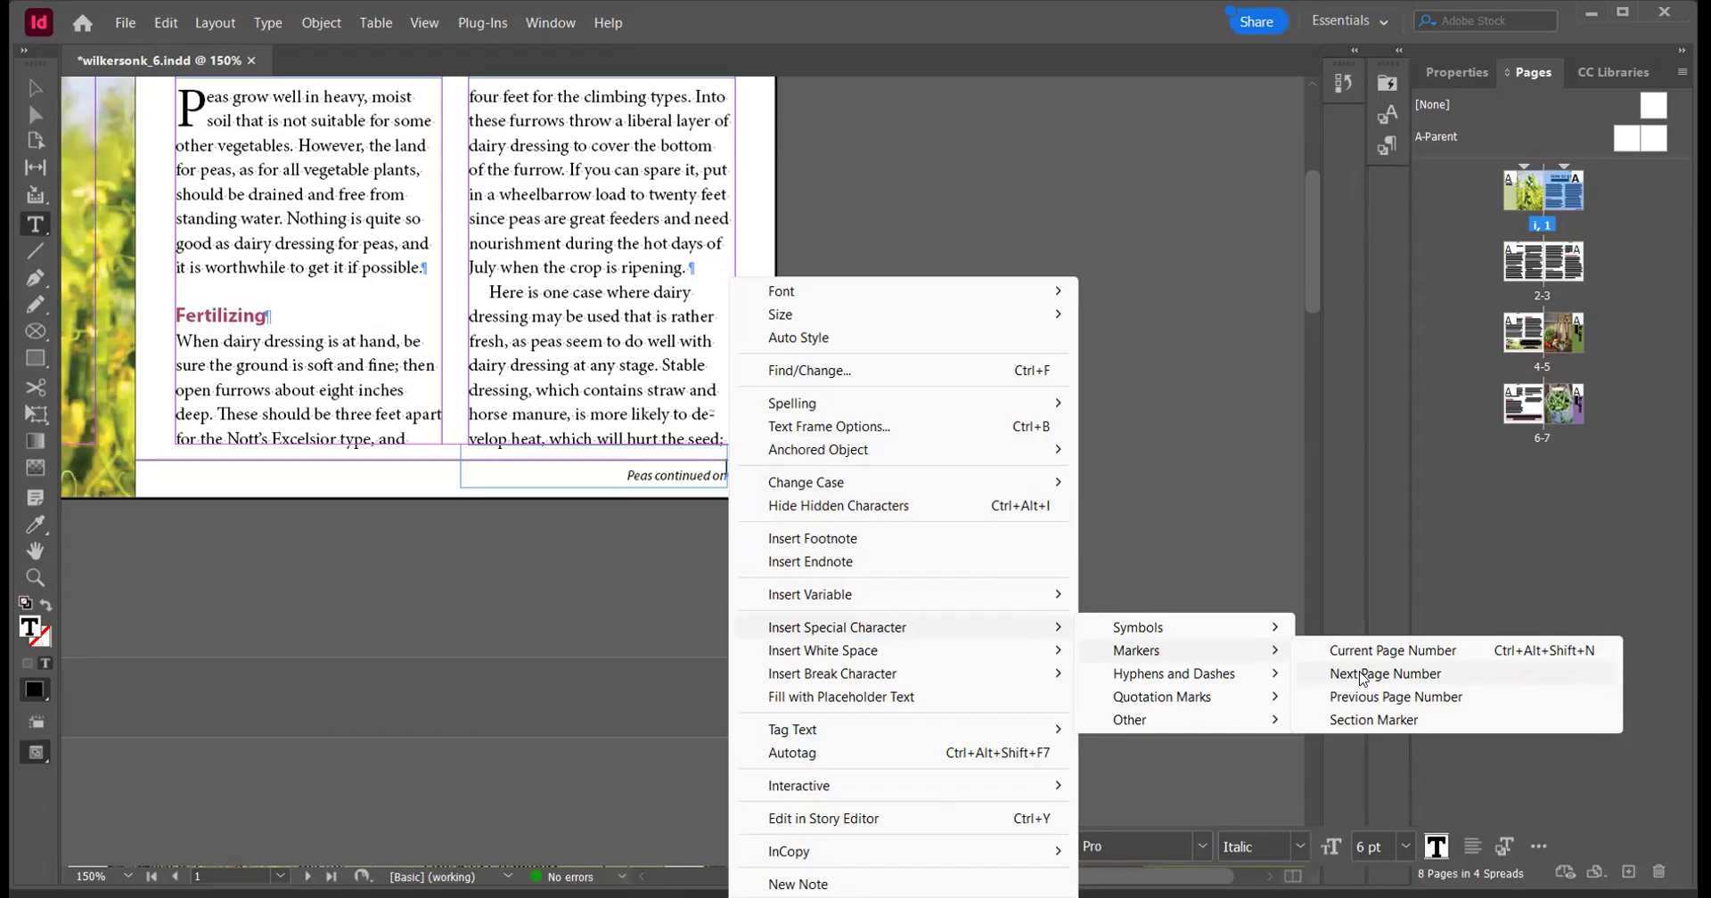
pyautogui.click(1361, 677)
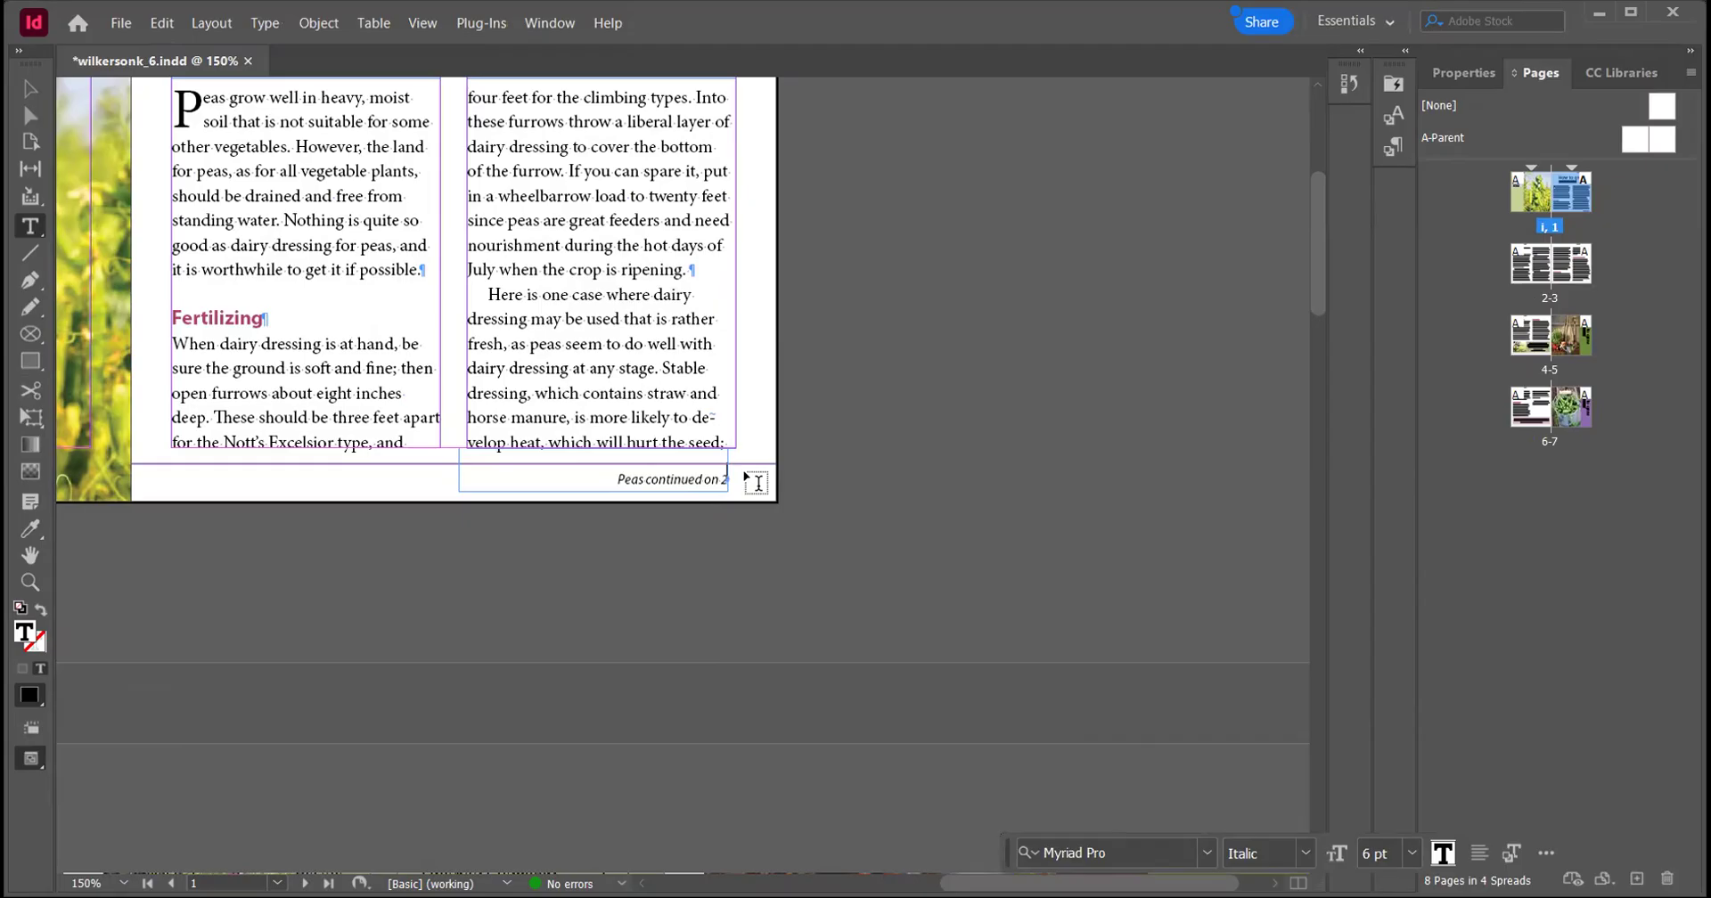
# Move the jump line frame back into alignment with the second column's edges and deselect it
pyautogui.click(29, 90)
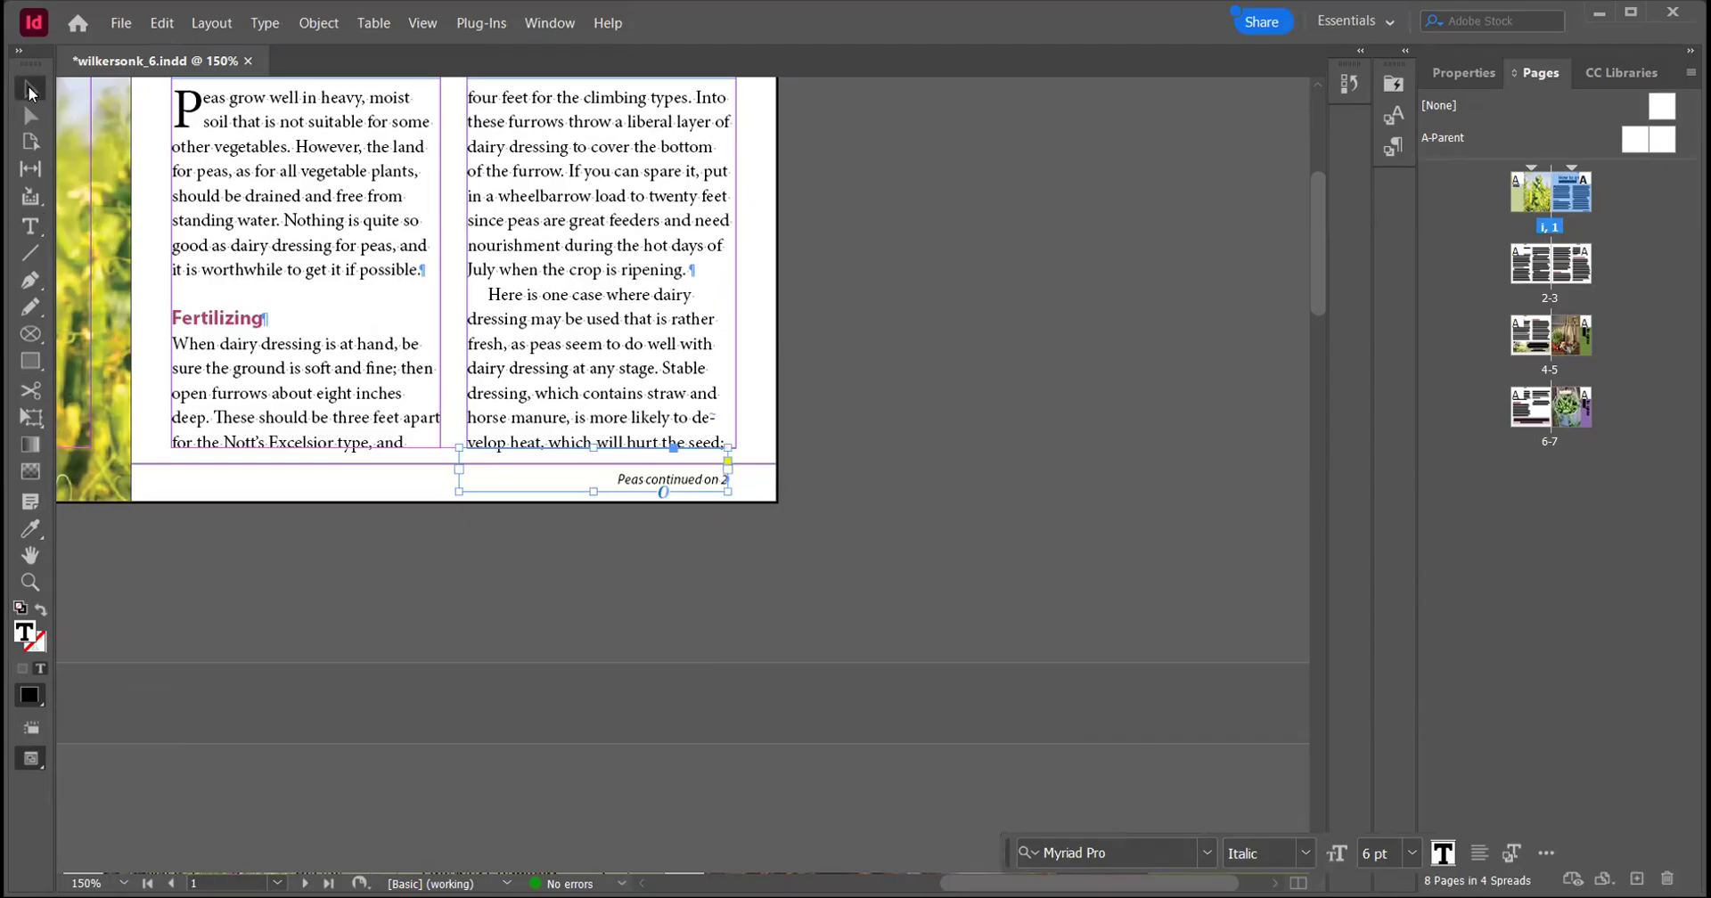
pyautogui.moveTo(670, 477); pyautogui.dragTo(678, 477)
pyautogui.click(963, 452)
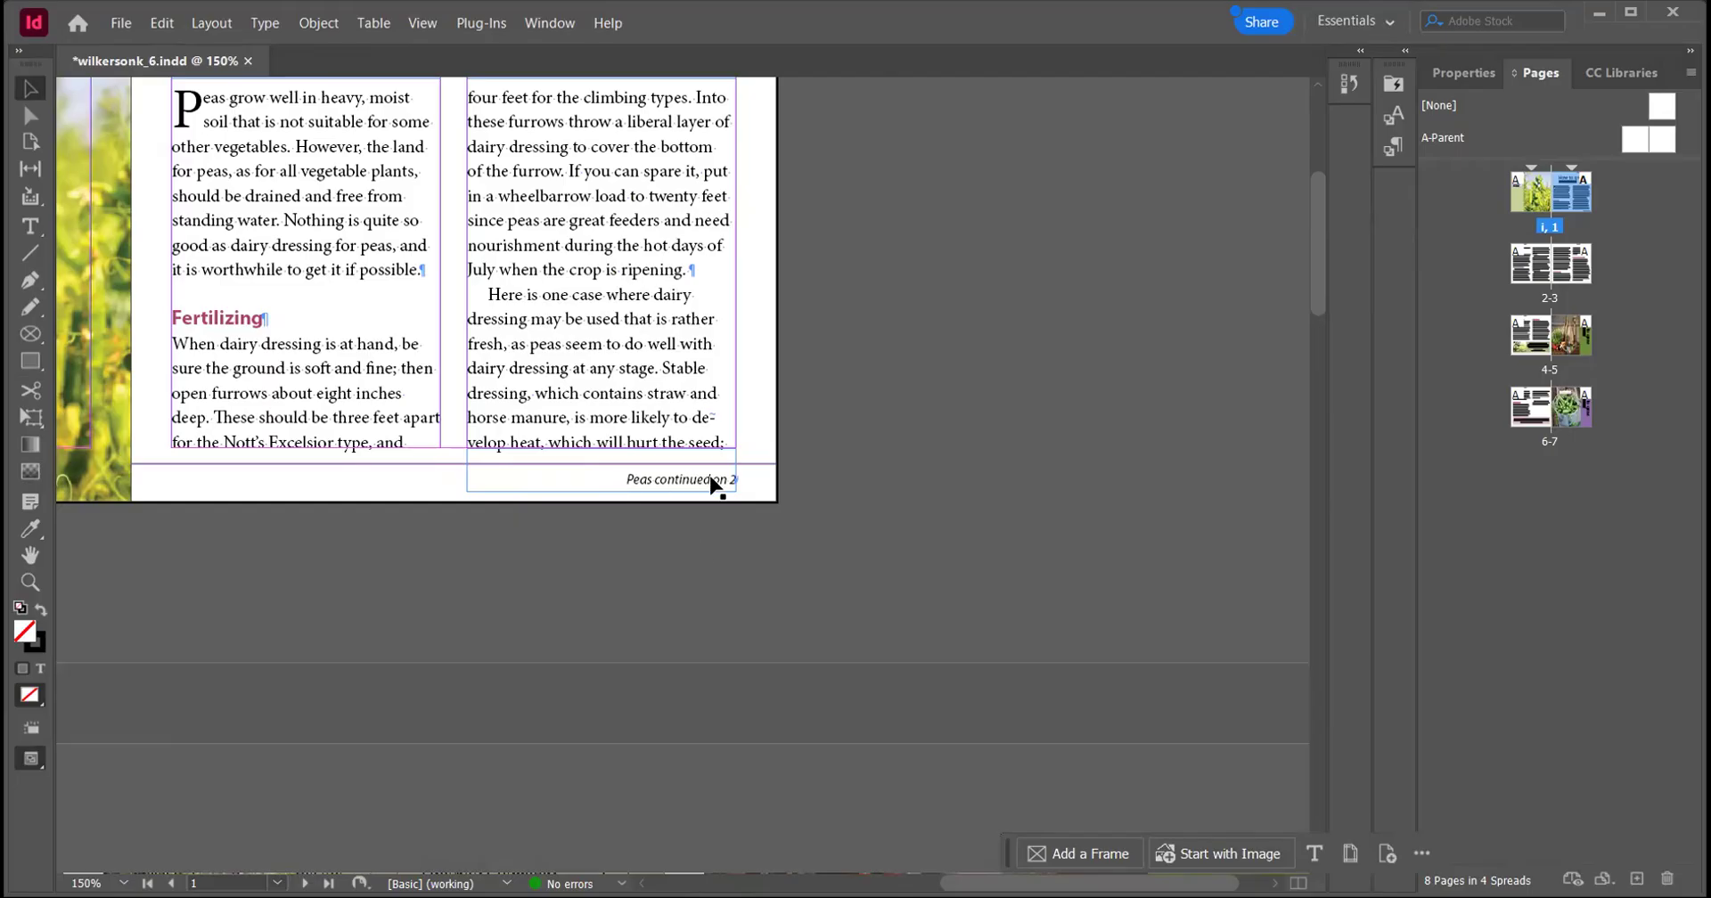
# Copy the "Peas continued on" frame from page 1 and paste it onto the pages 2-3 spread
pyautogui.click(698, 484)
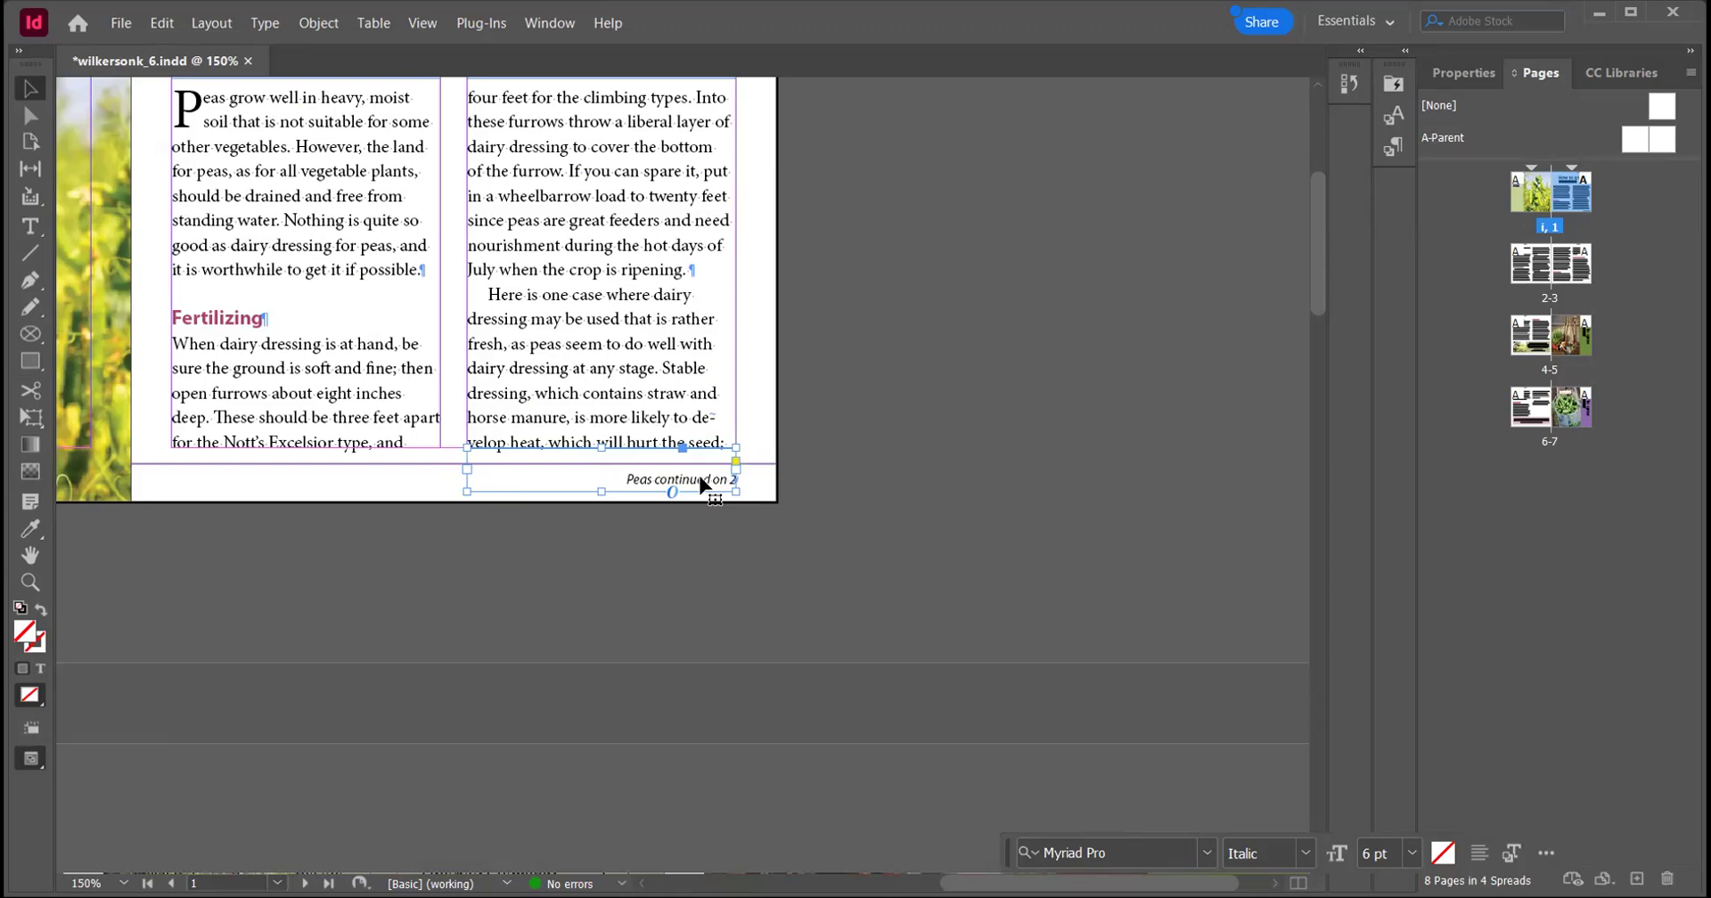
pyautogui.click(171, 25)
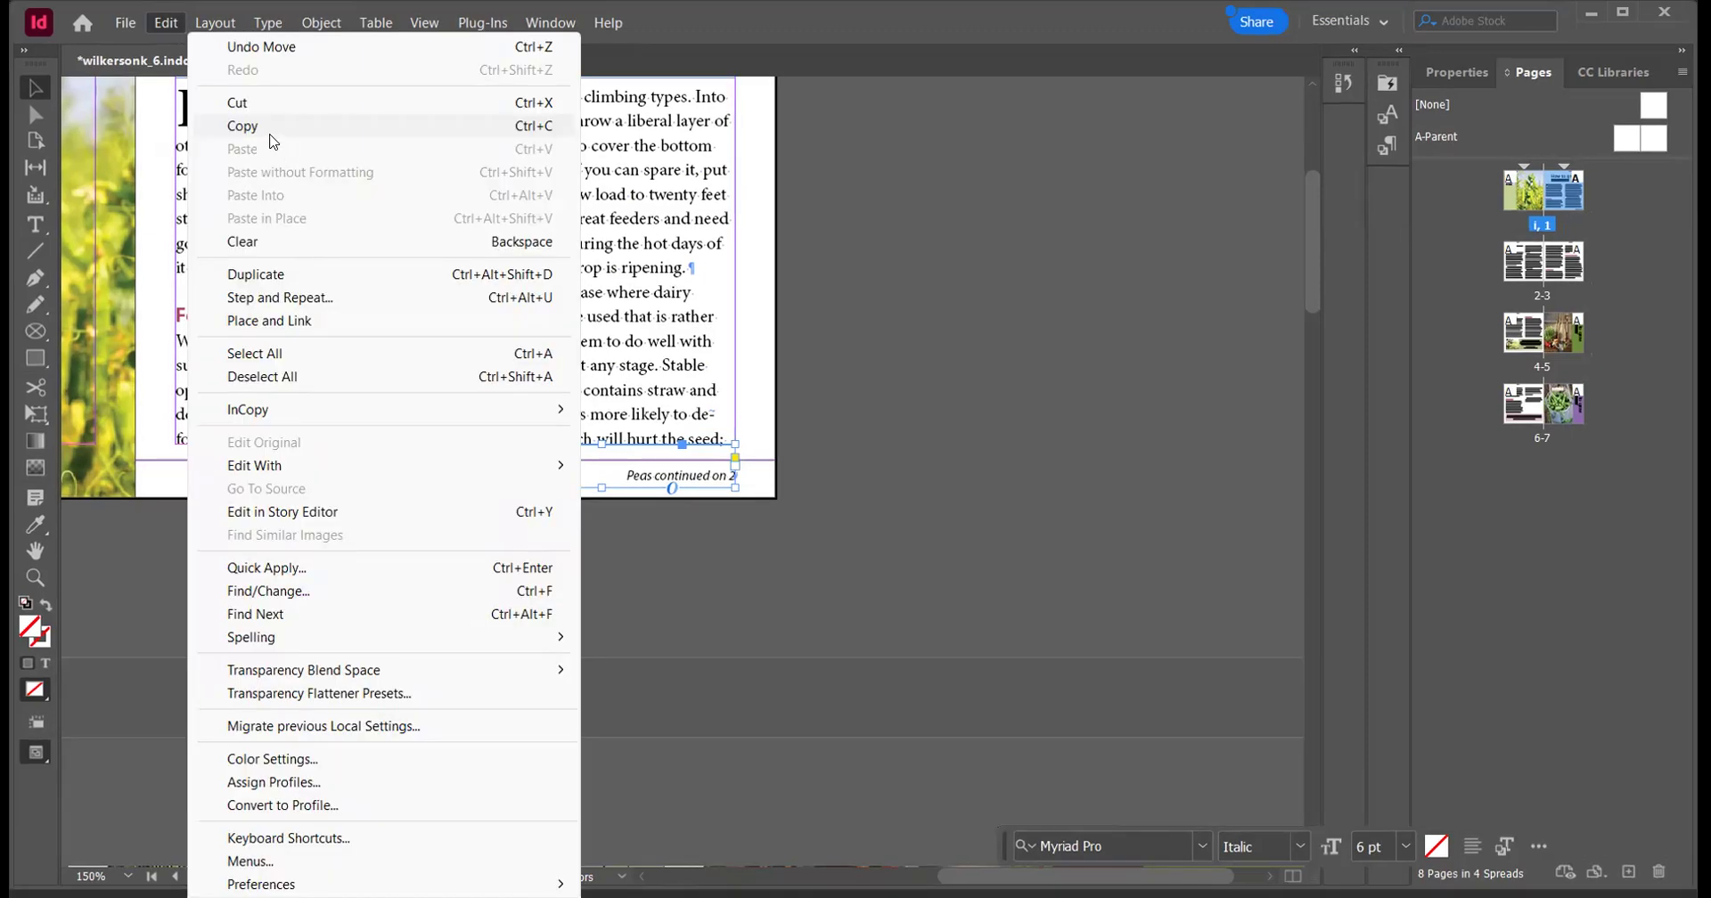
pyautogui.click(251, 125)
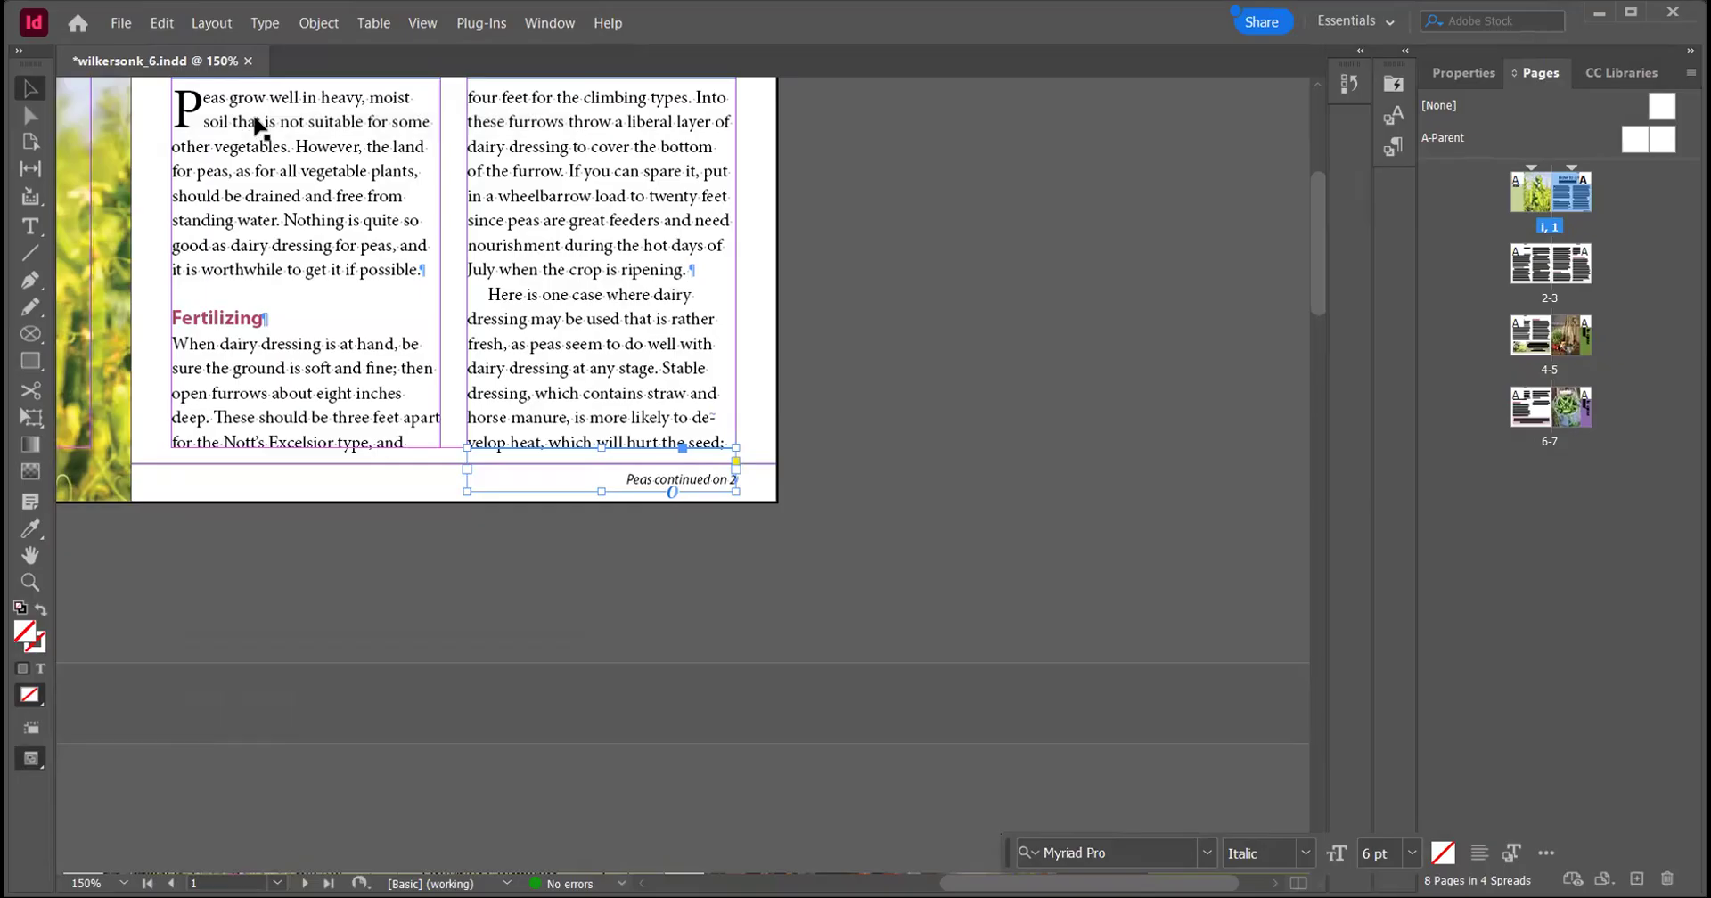
pyautogui.click(211, 23)
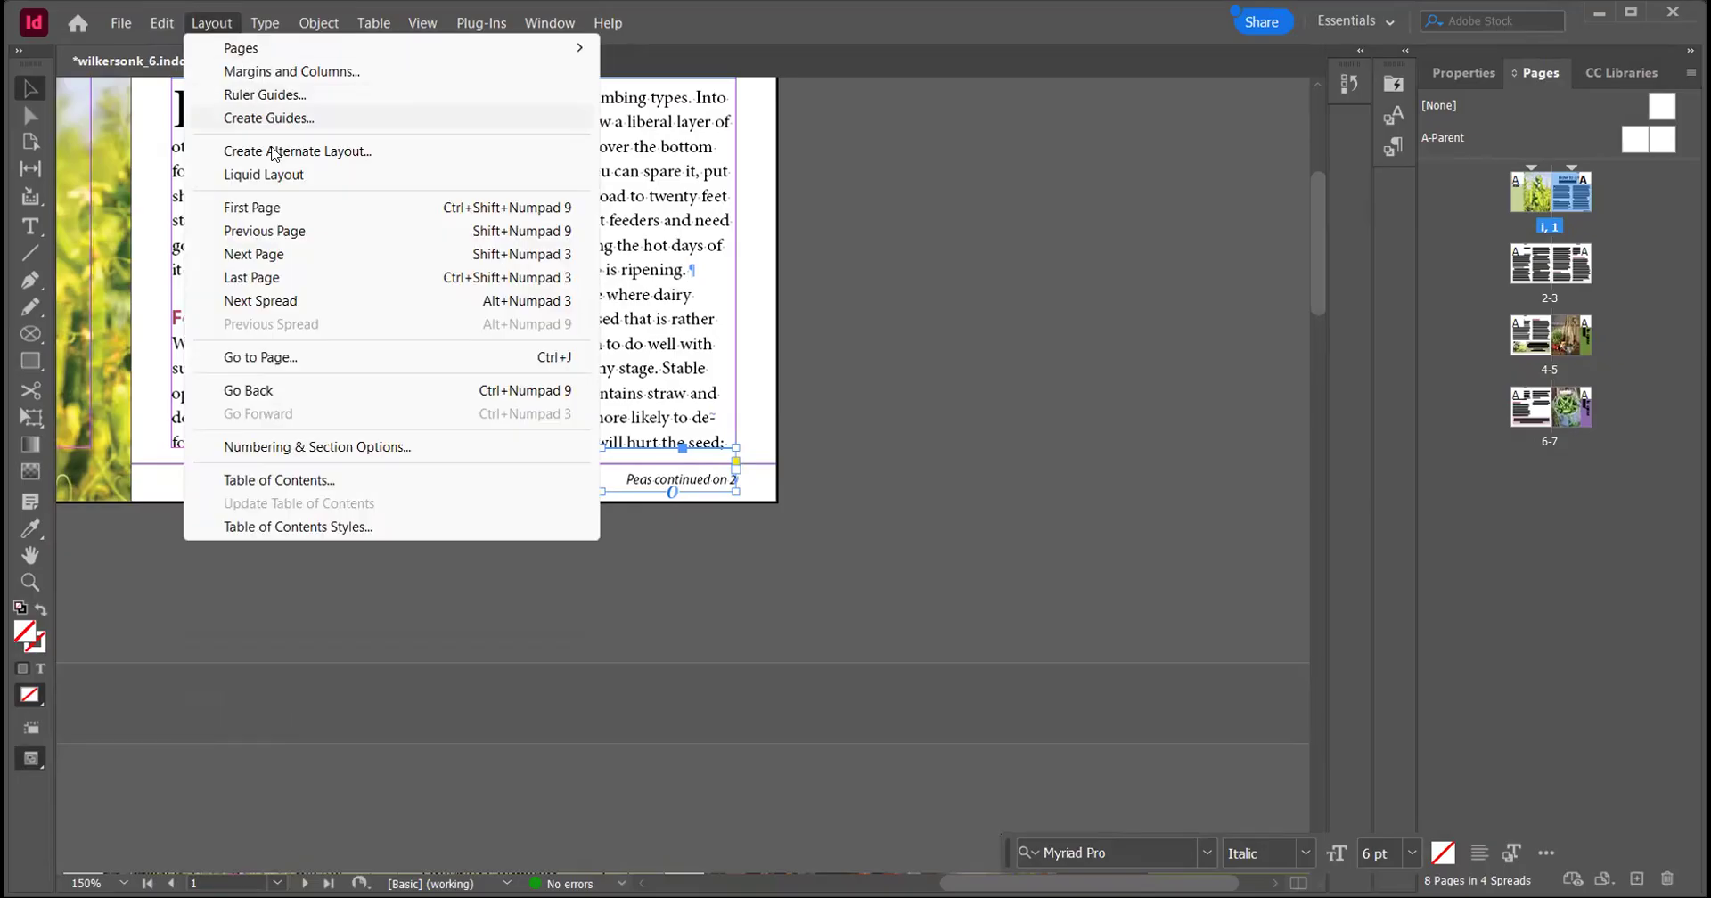
pyautogui.click(285, 300)
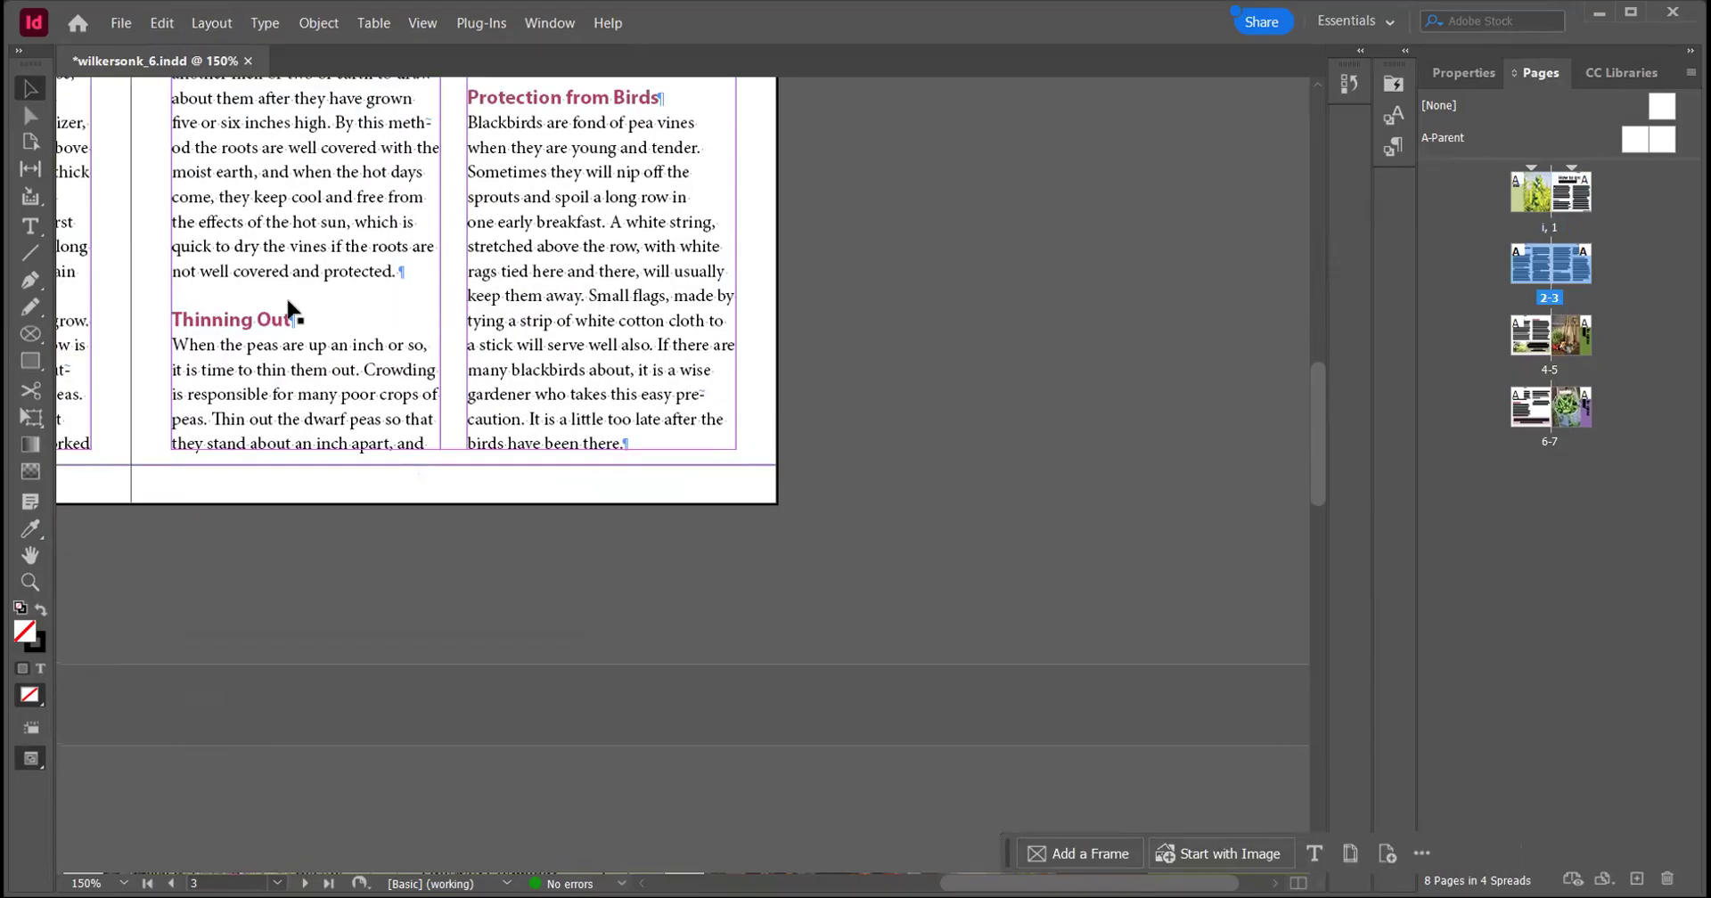
pyautogui.click(434, 26)
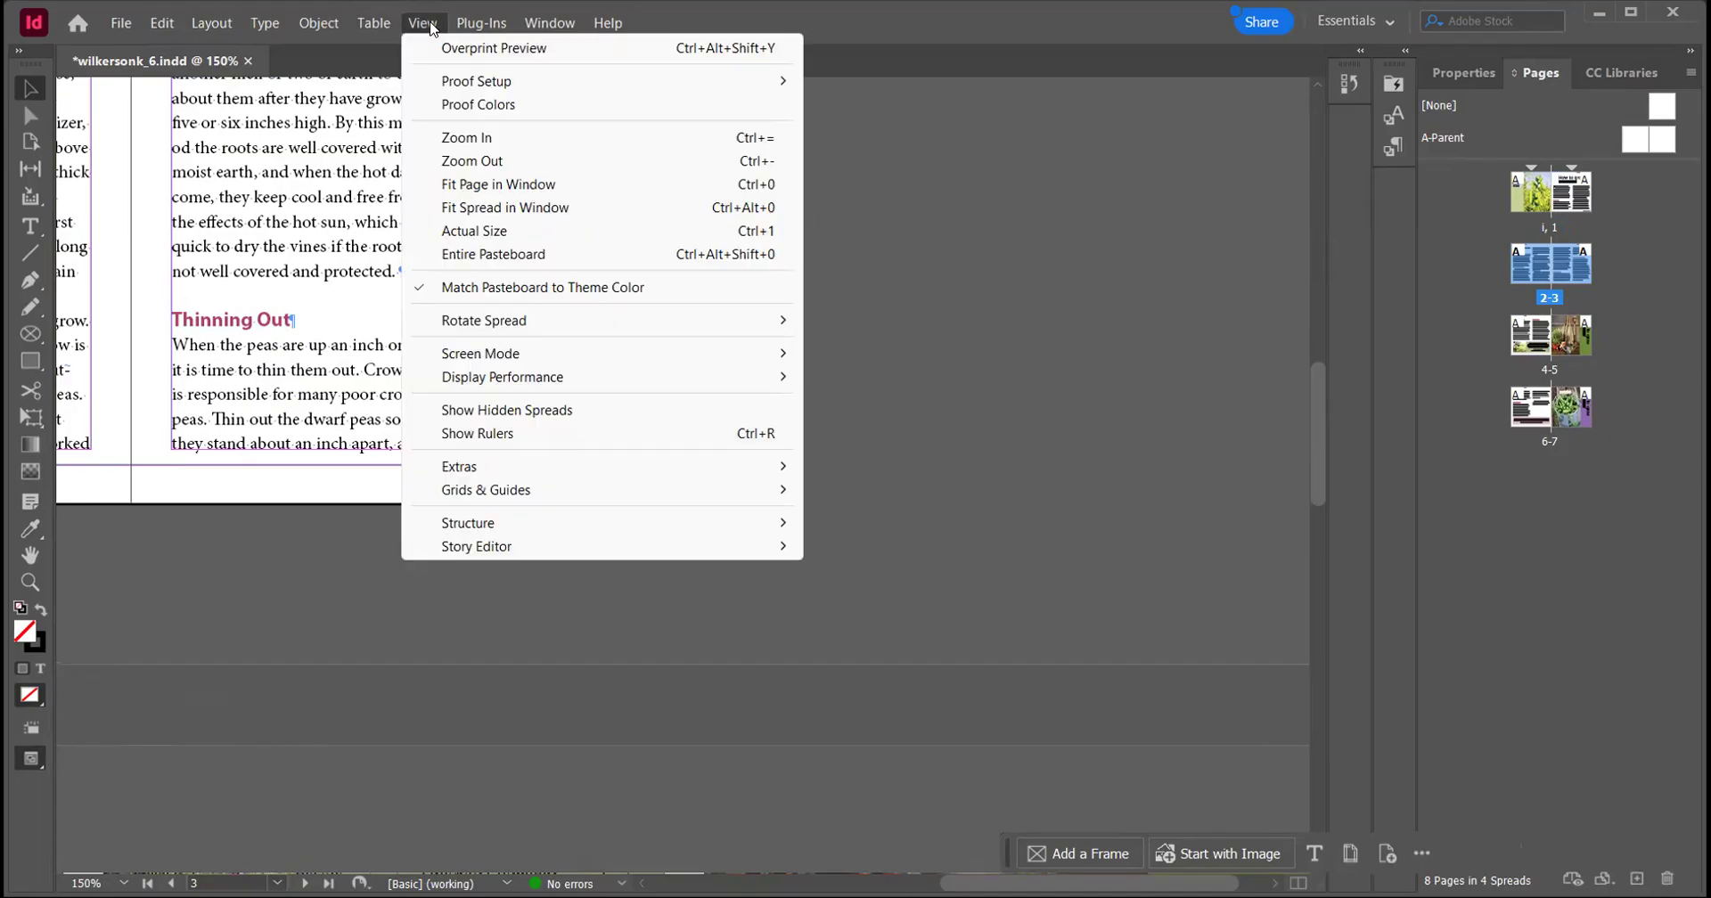
pyautogui.click(514, 211)
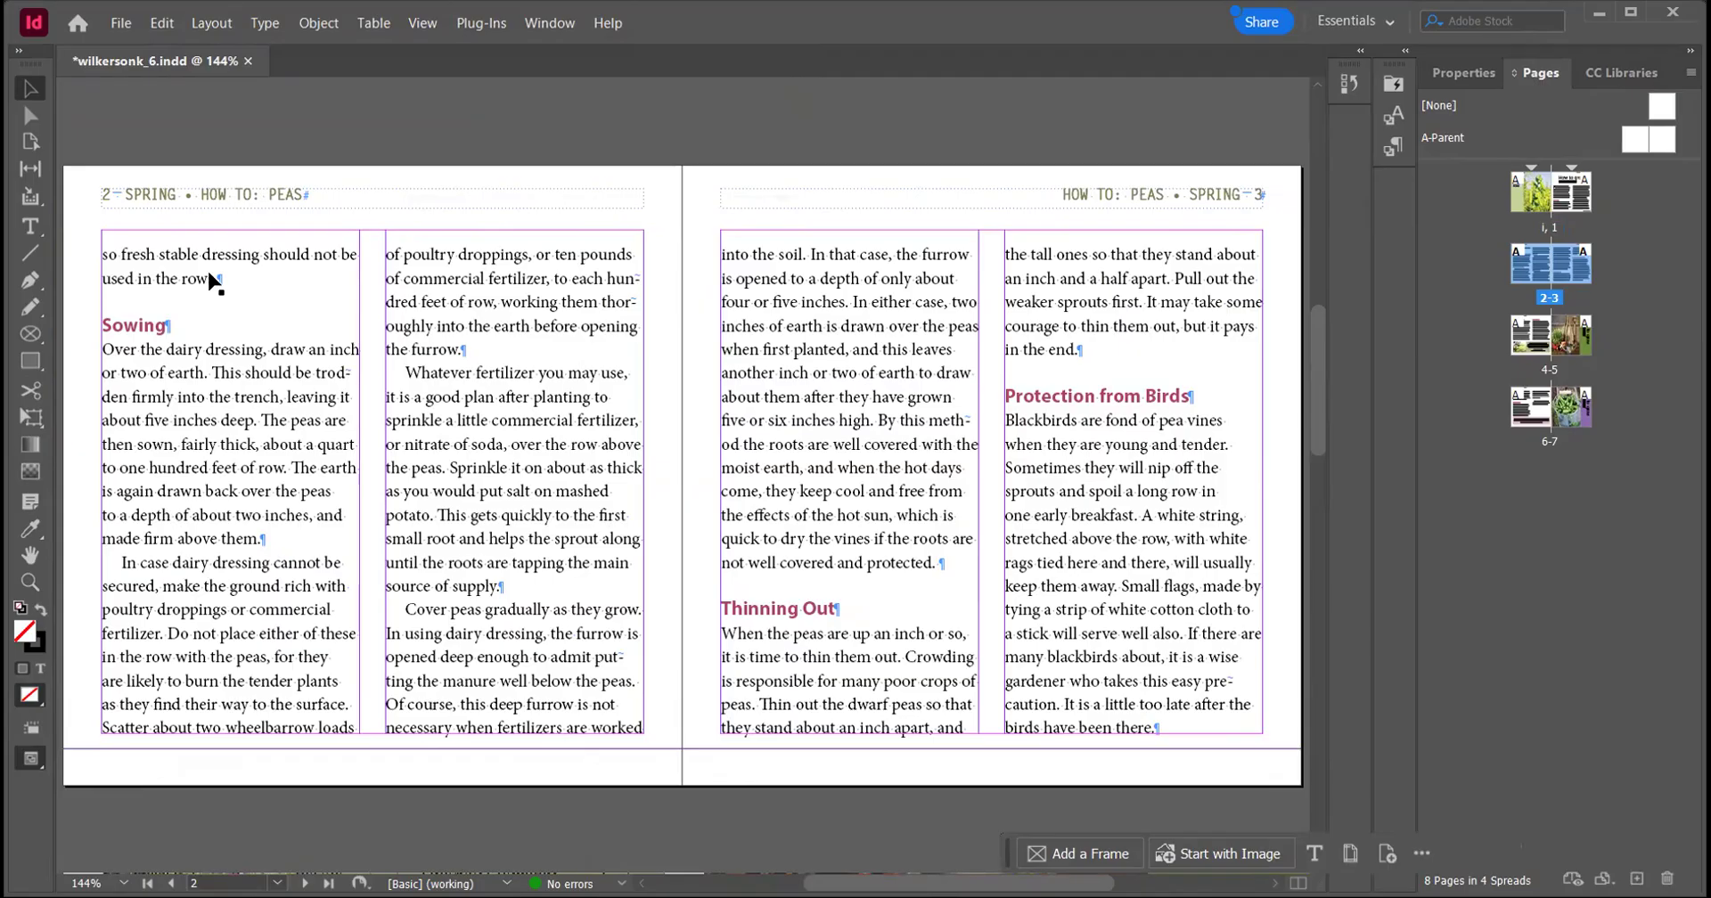
pyautogui.click(163, 24)
pyautogui.click(253, 150)
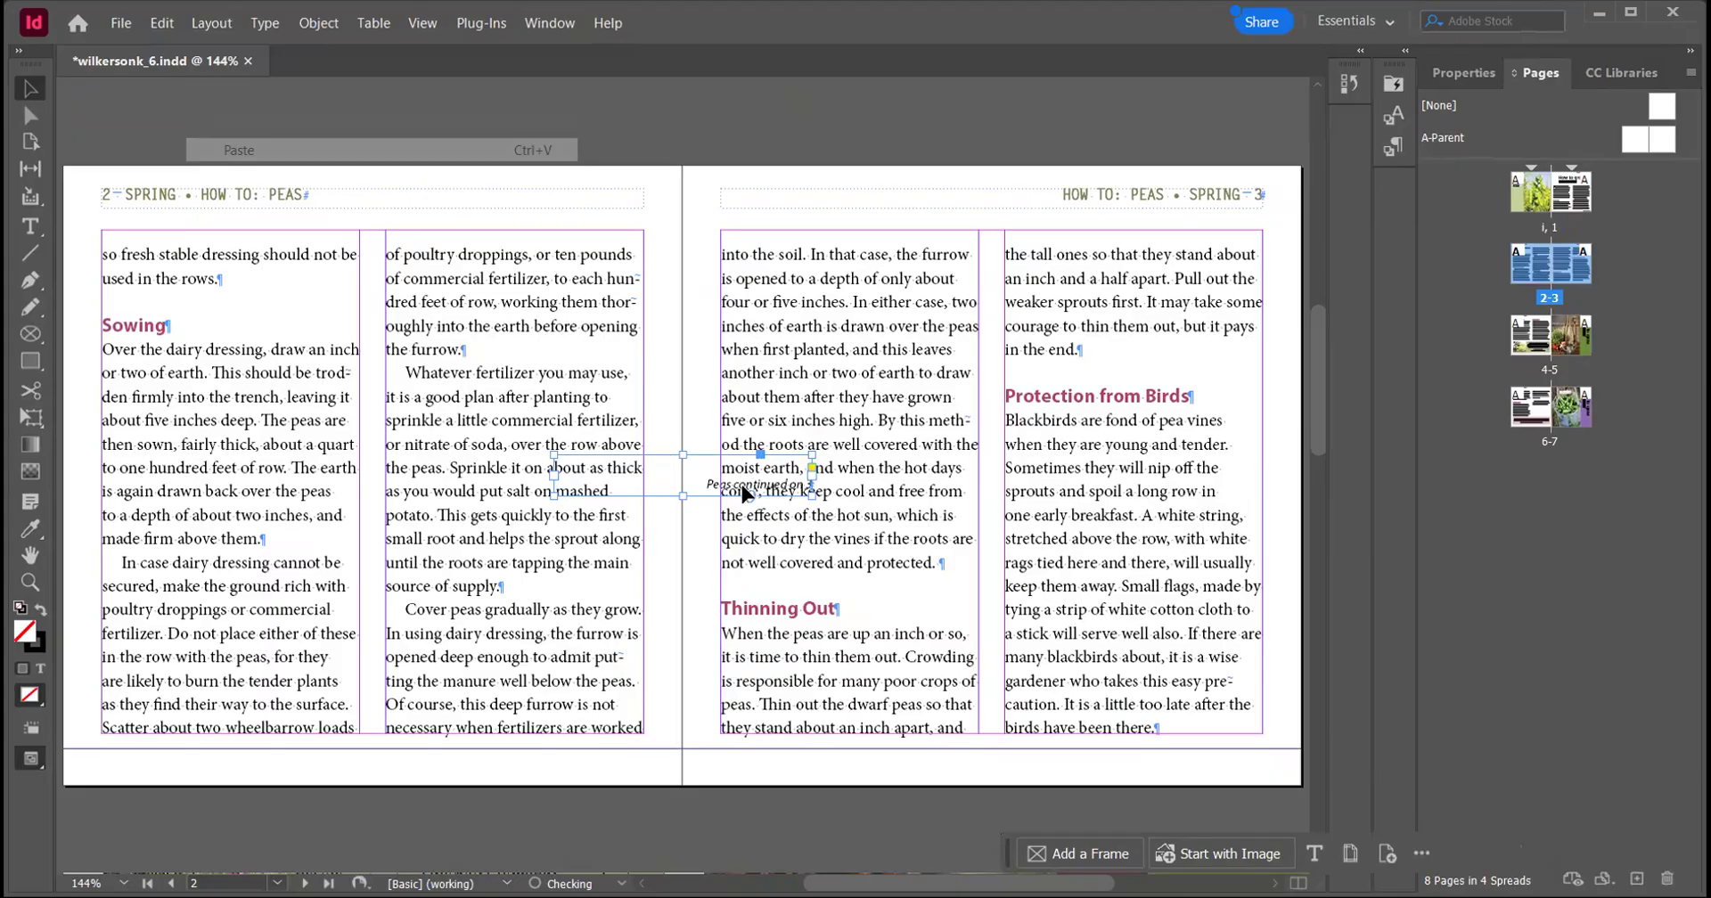
# Lower the top edge of page 2's first-column text frame and fit the pasted jump line frame directly above its text, matching the column's sides
pyautogui.moveTo(669, 240); pyautogui.dragTo(661, 197)
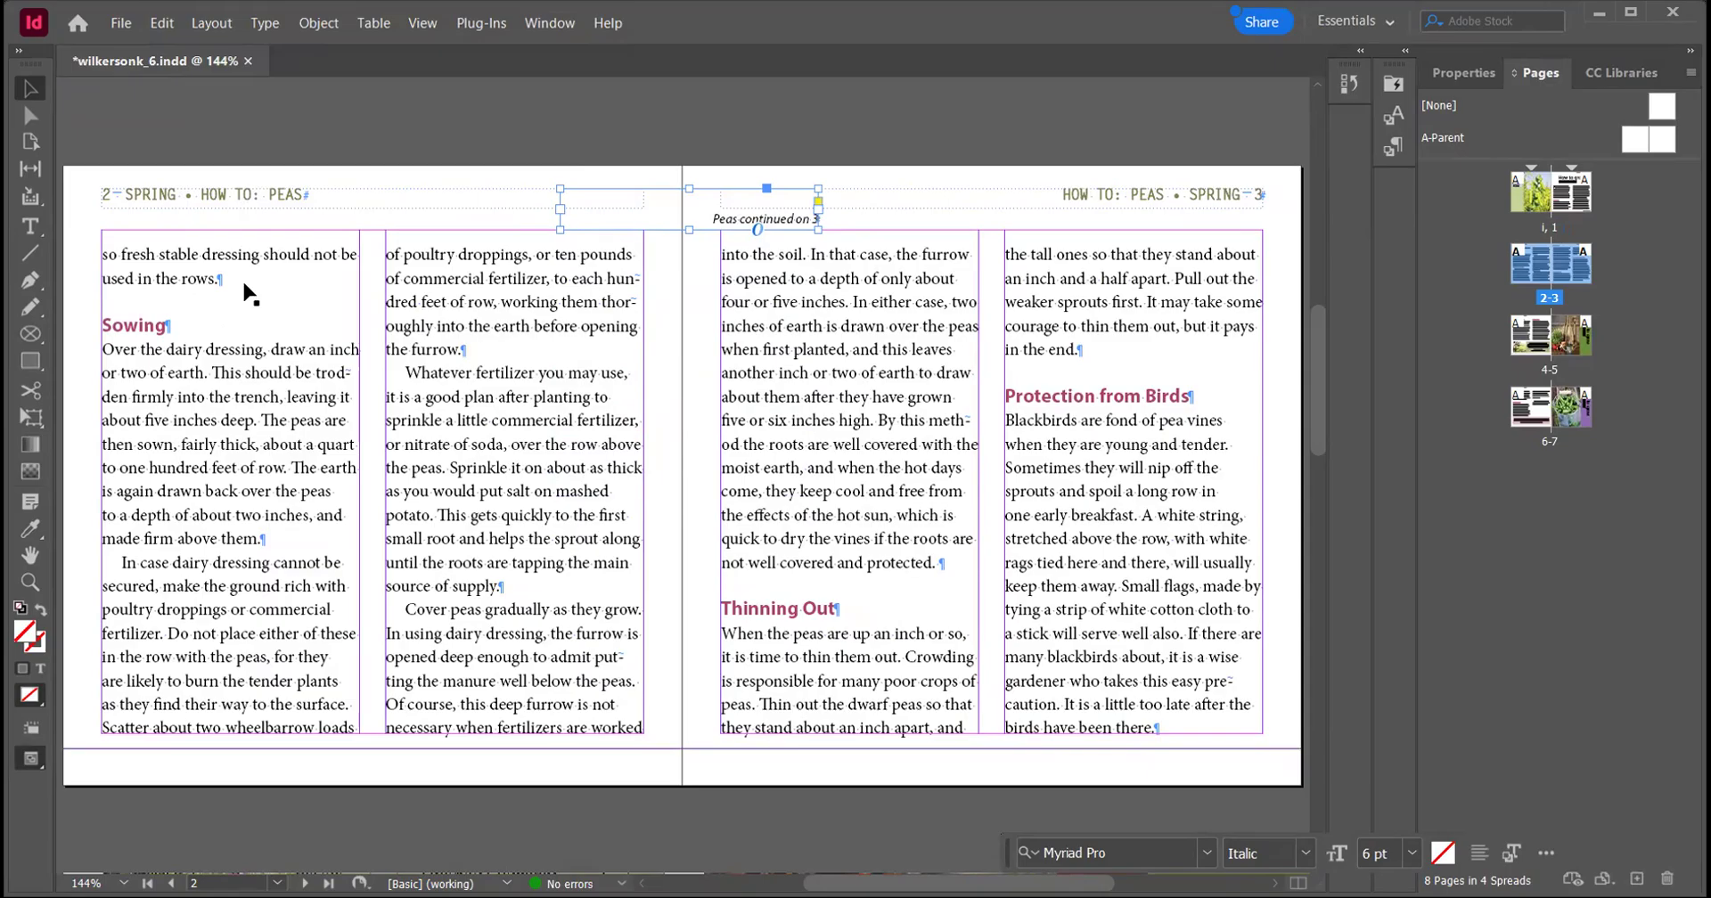
pyautogui.click(225, 321)
pyautogui.moveTo(230, 227); pyautogui.dragTo(236, 301)
pyautogui.moveTo(654, 201); pyautogui.dragTo(202, 280)
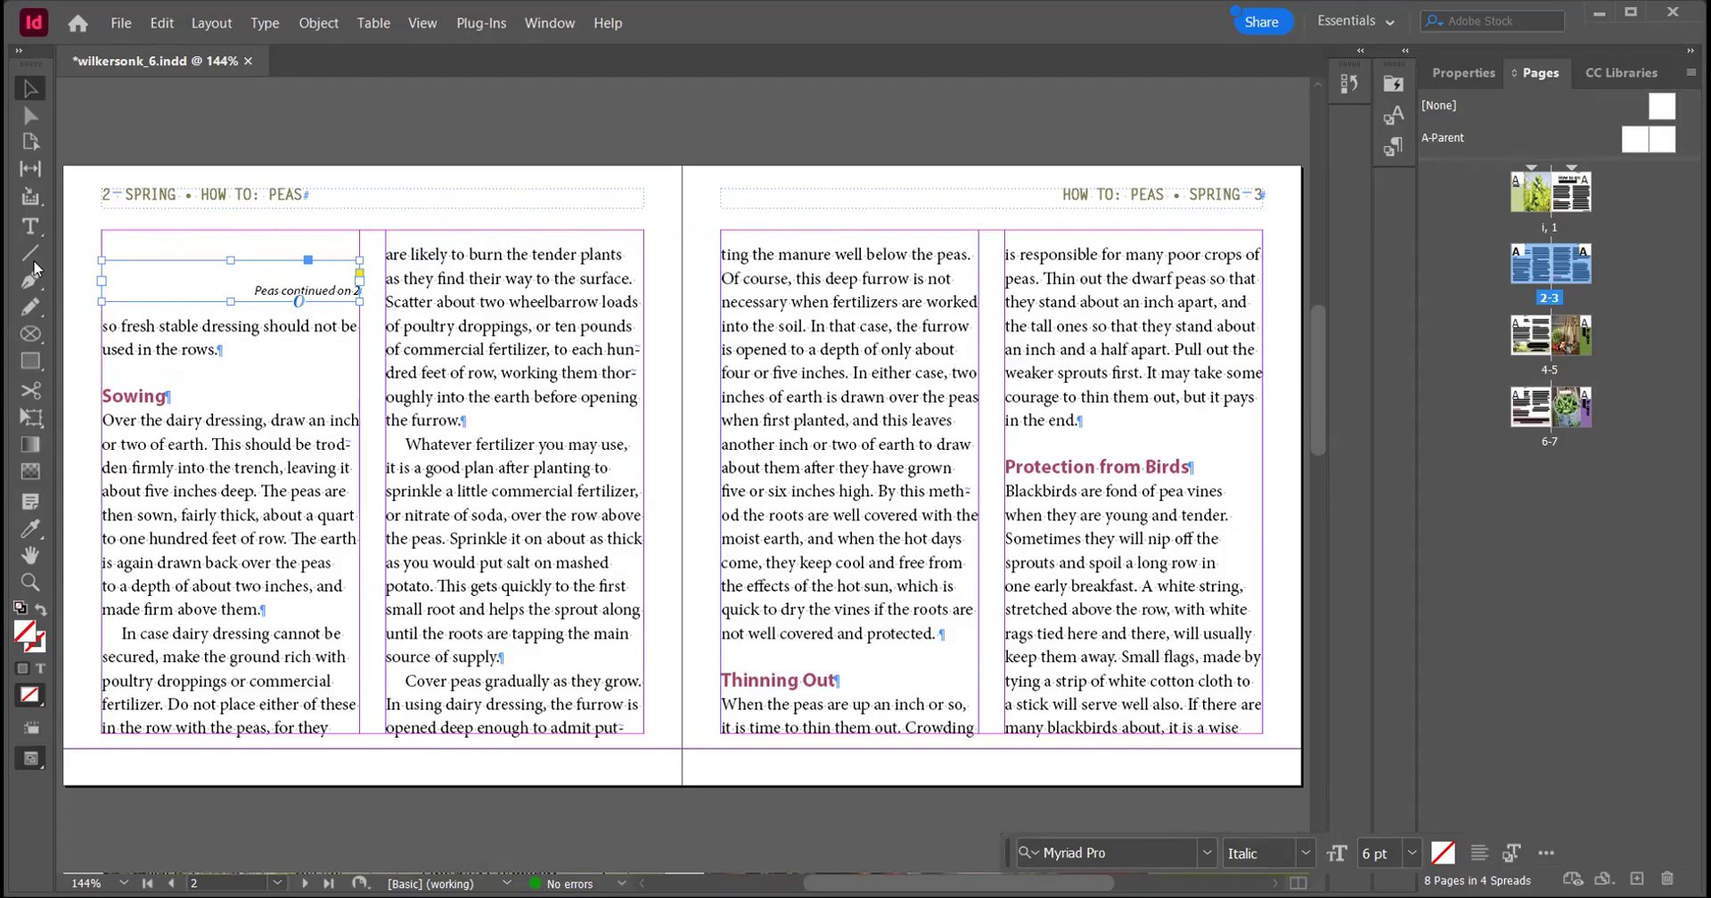
# Change the pasted line's wording to "Peas continued from" and remove its page number marker
pyautogui.click(31, 228)
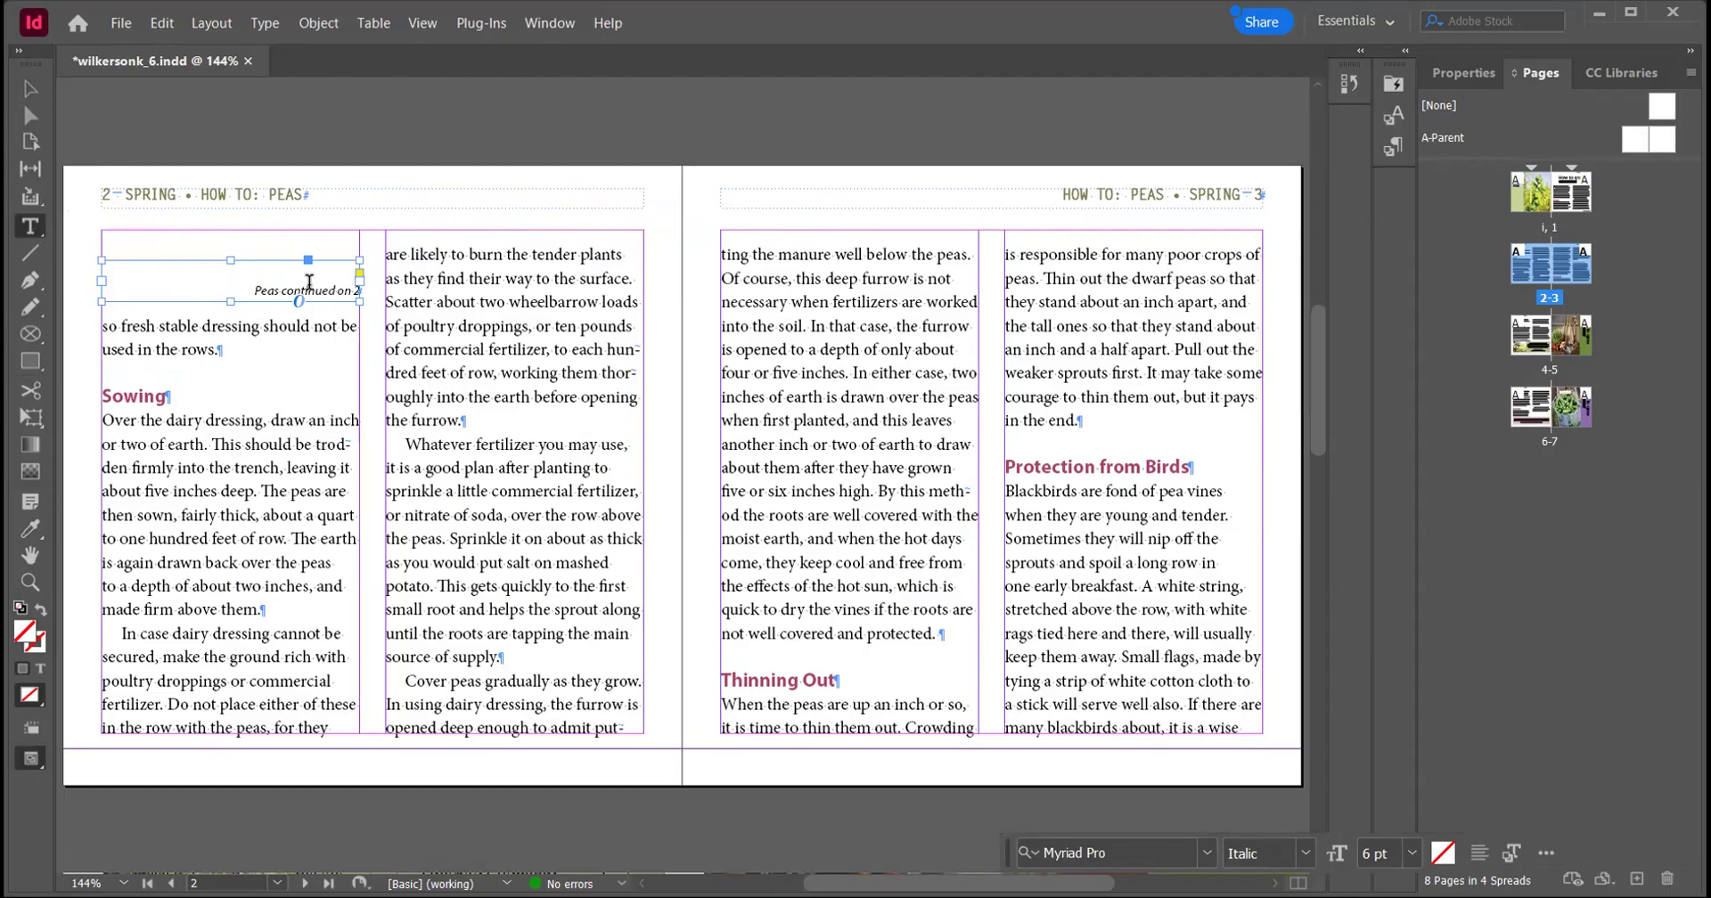
pyautogui.click(346, 288)
pyautogui.click(339, 287)
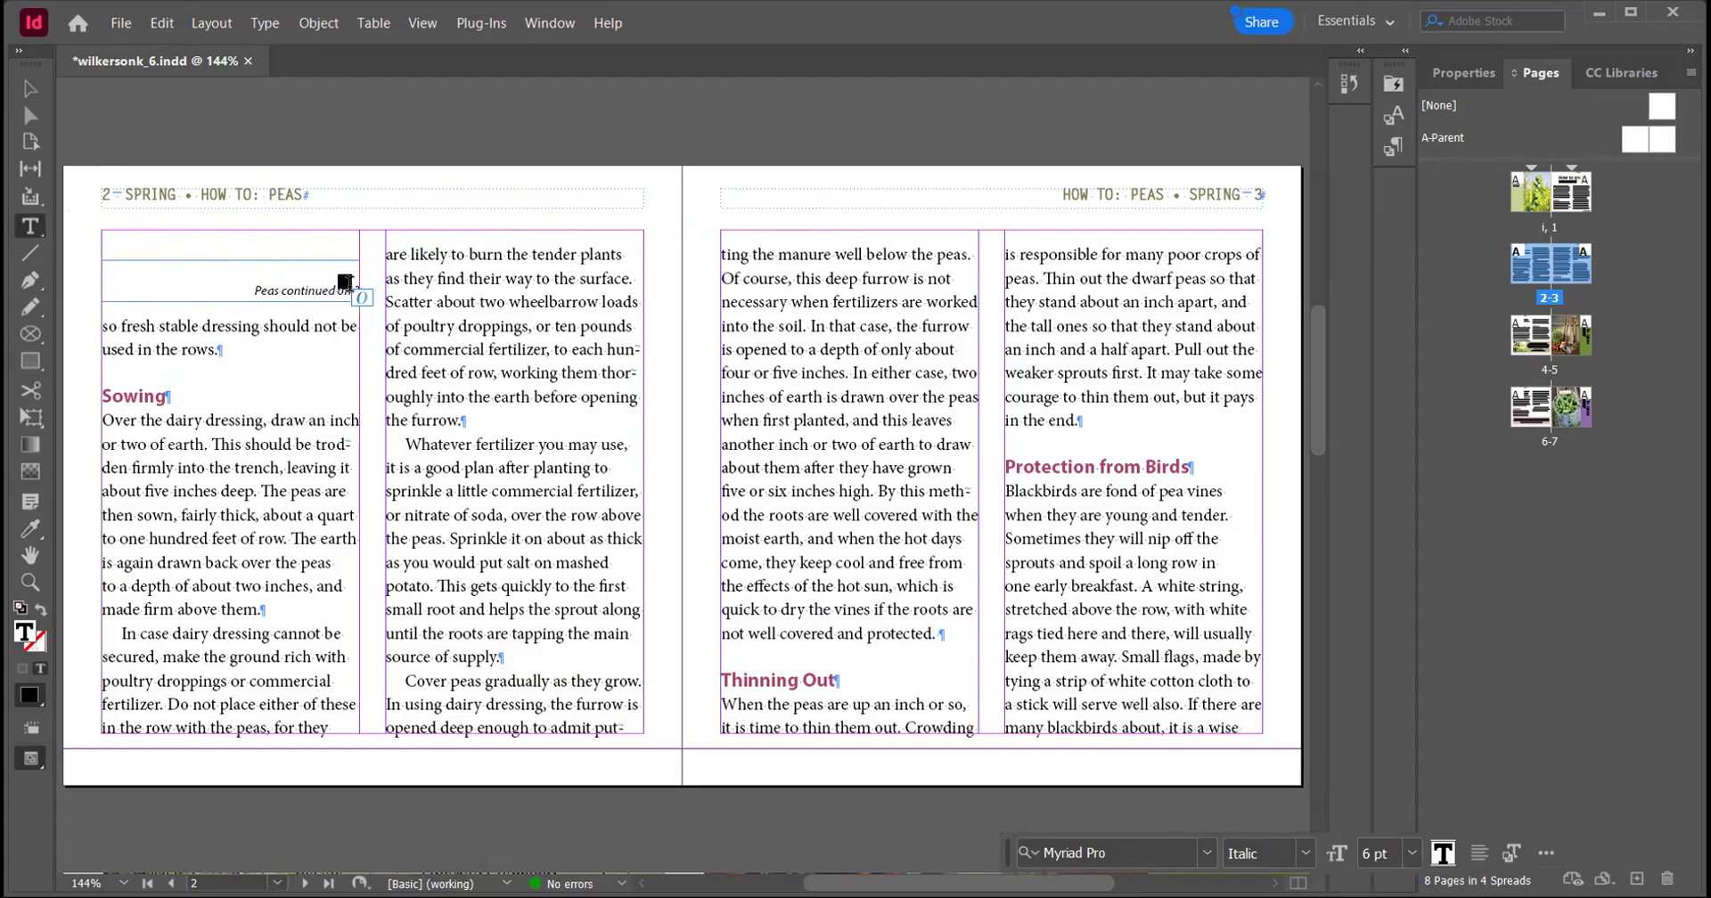
pyautogui.write('from 2')
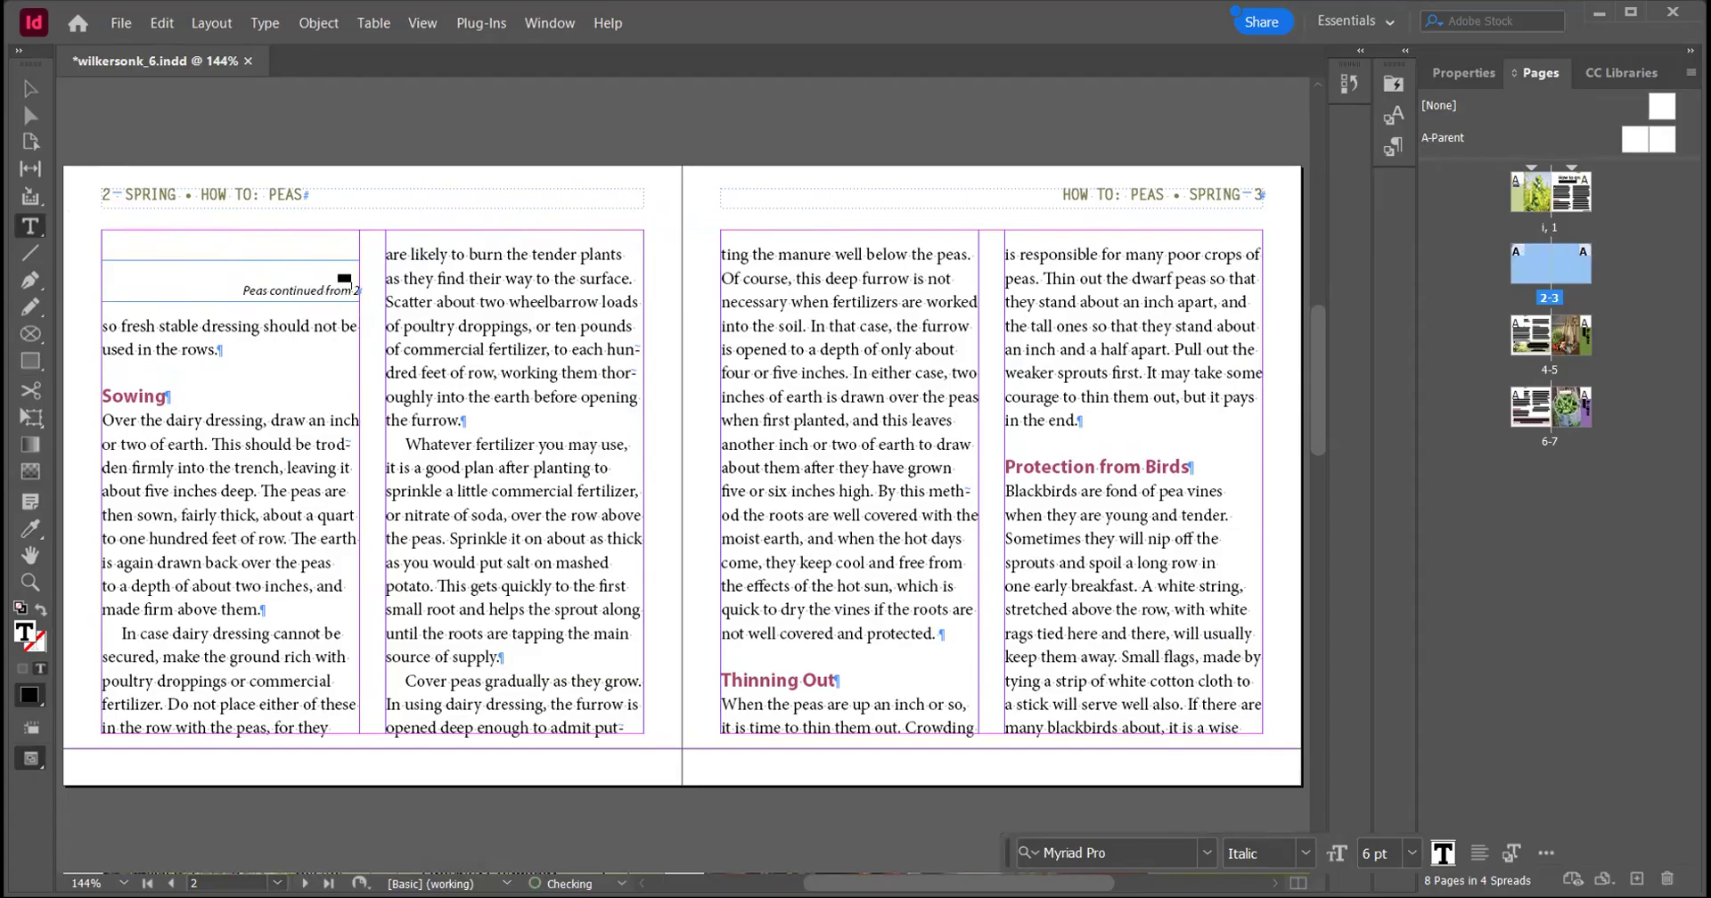
pyautogui.press('BackSpace')
pyautogui.press('BackSpace')
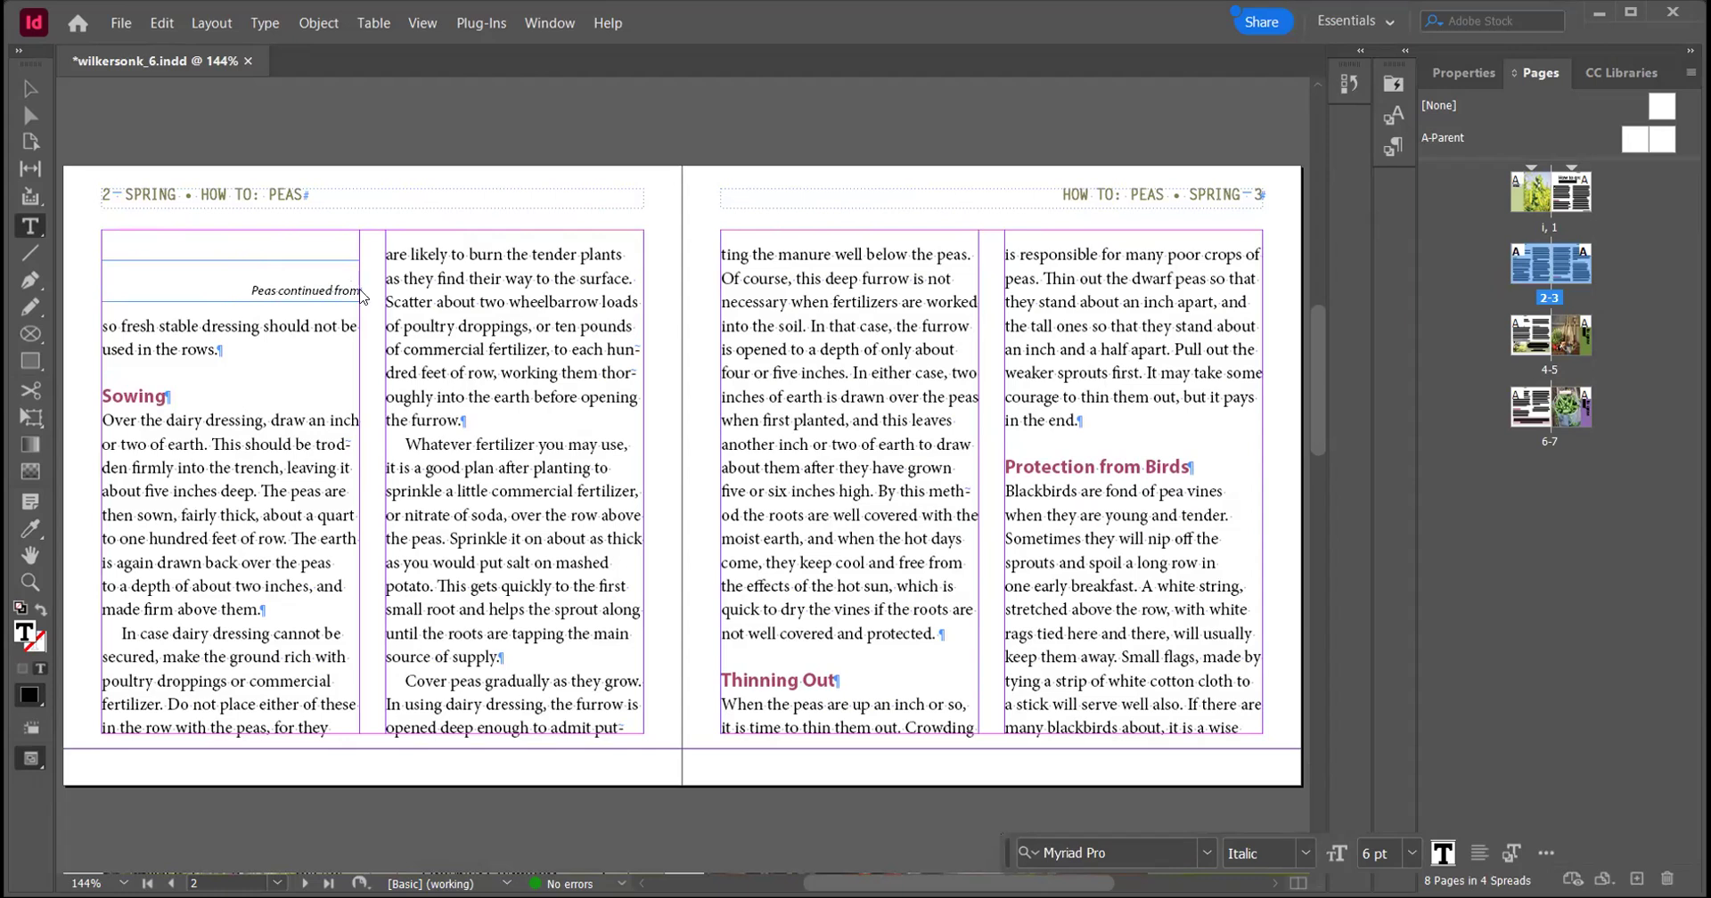
# Insert a Previous Page Number marker at the end of the "Peas continued from" line
pyautogui.rightClick(361, 297)
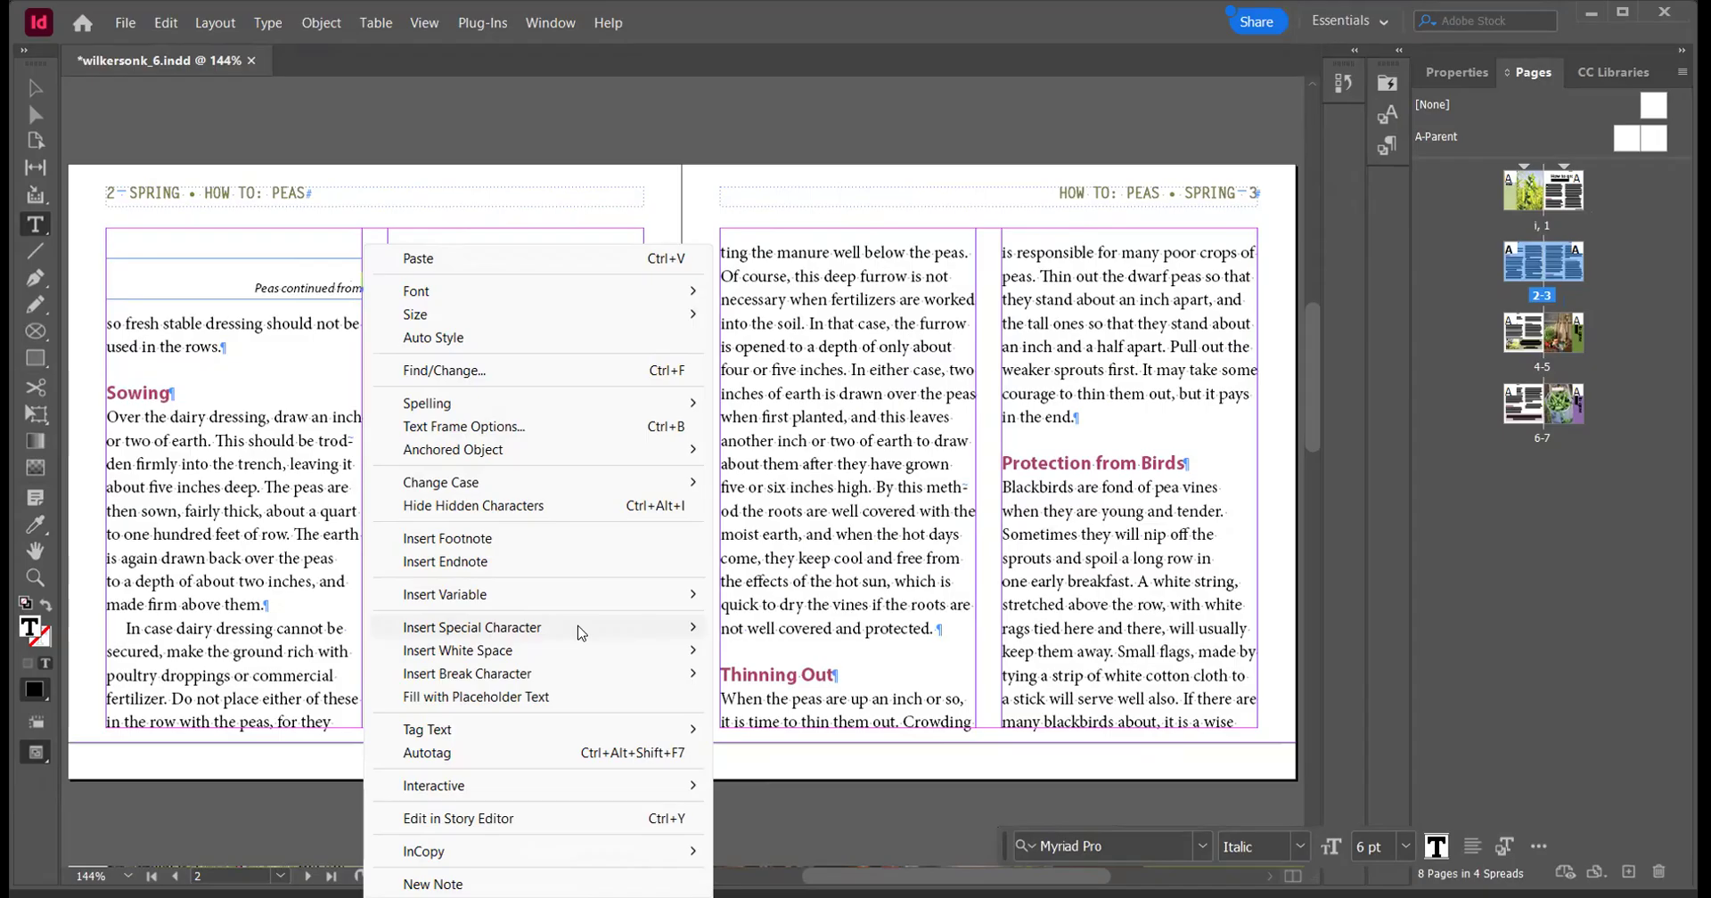
pyautogui.moveTo(575, 638)
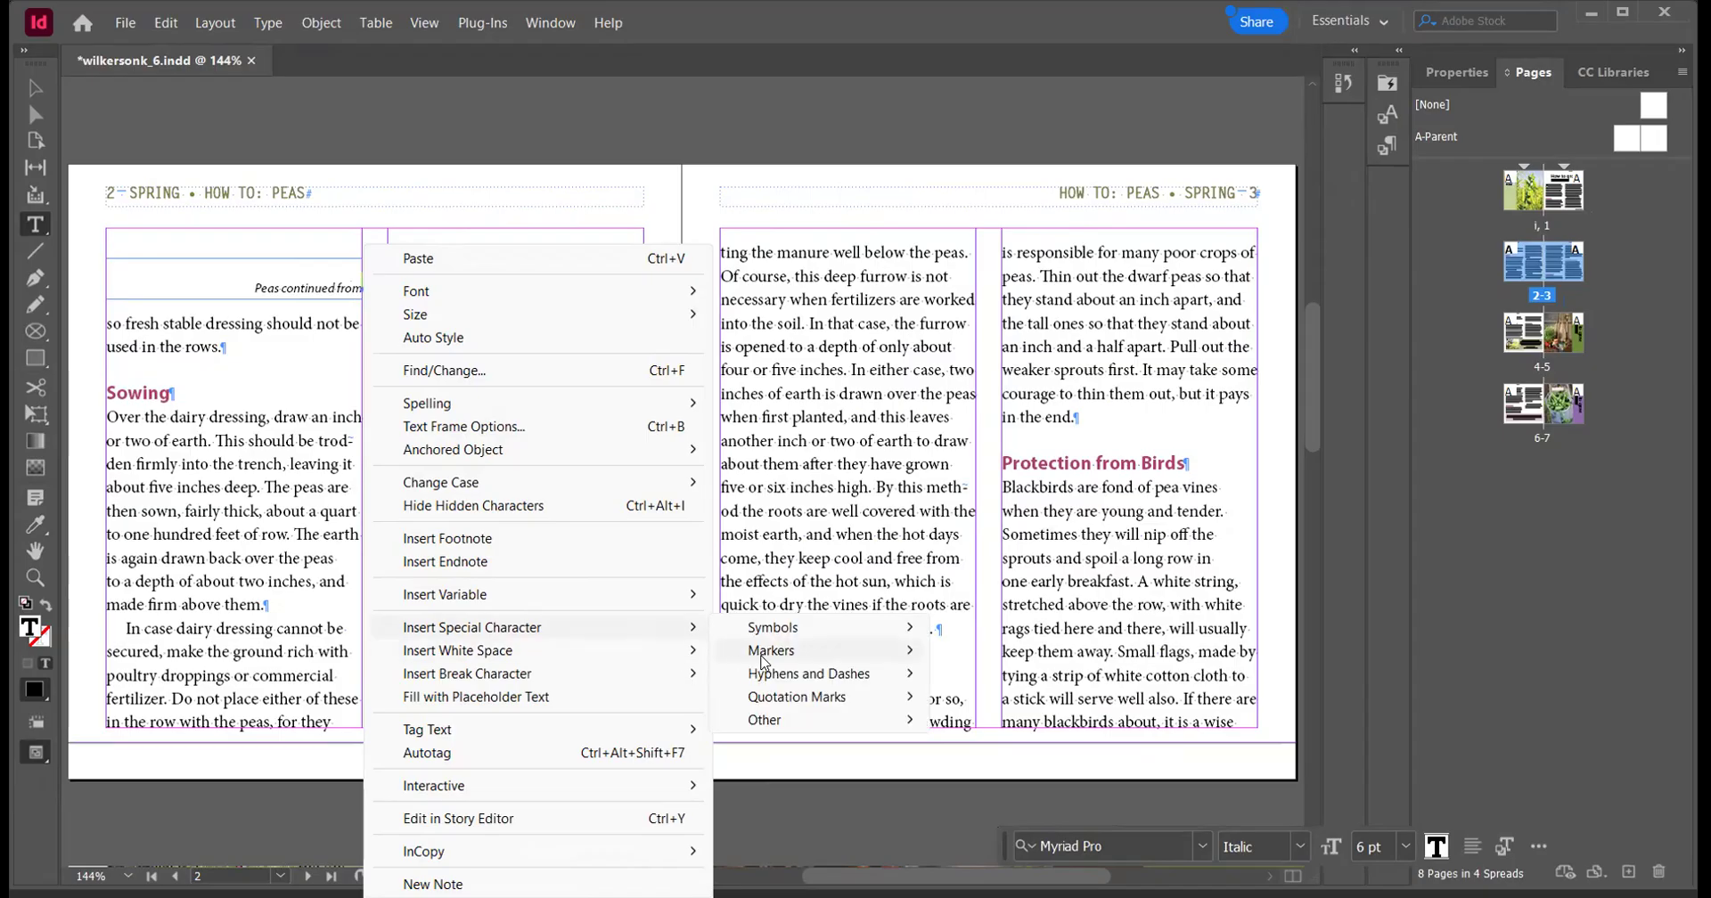
pyautogui.moveTo(770, 658)
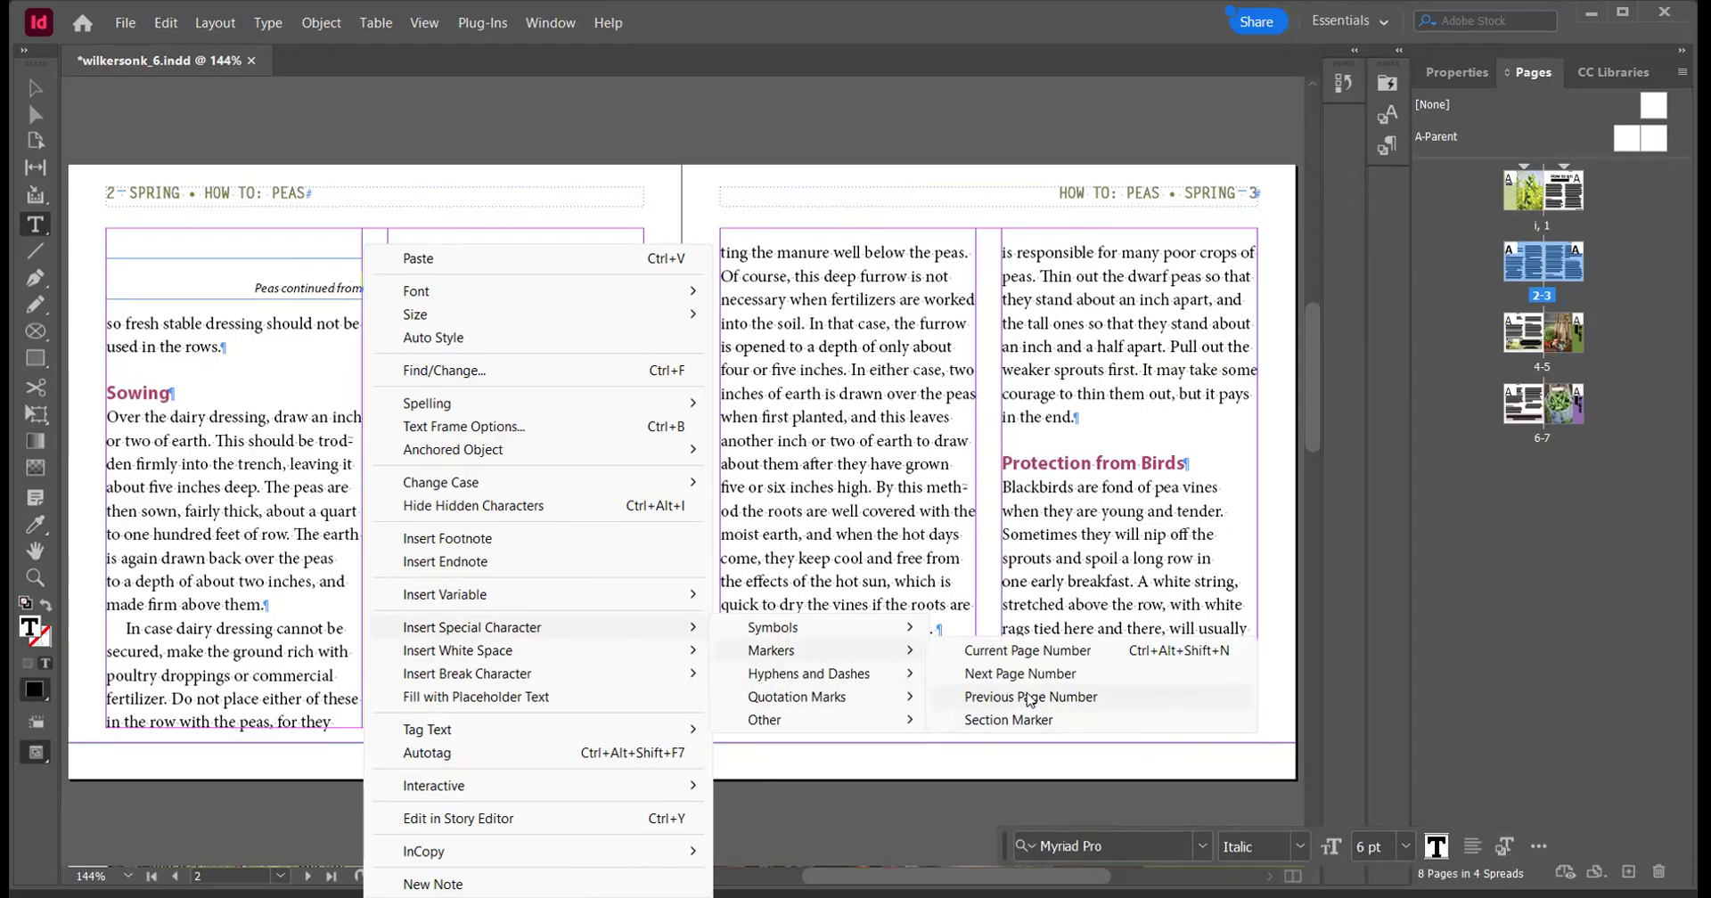
pyautogui.click(1025, 697)
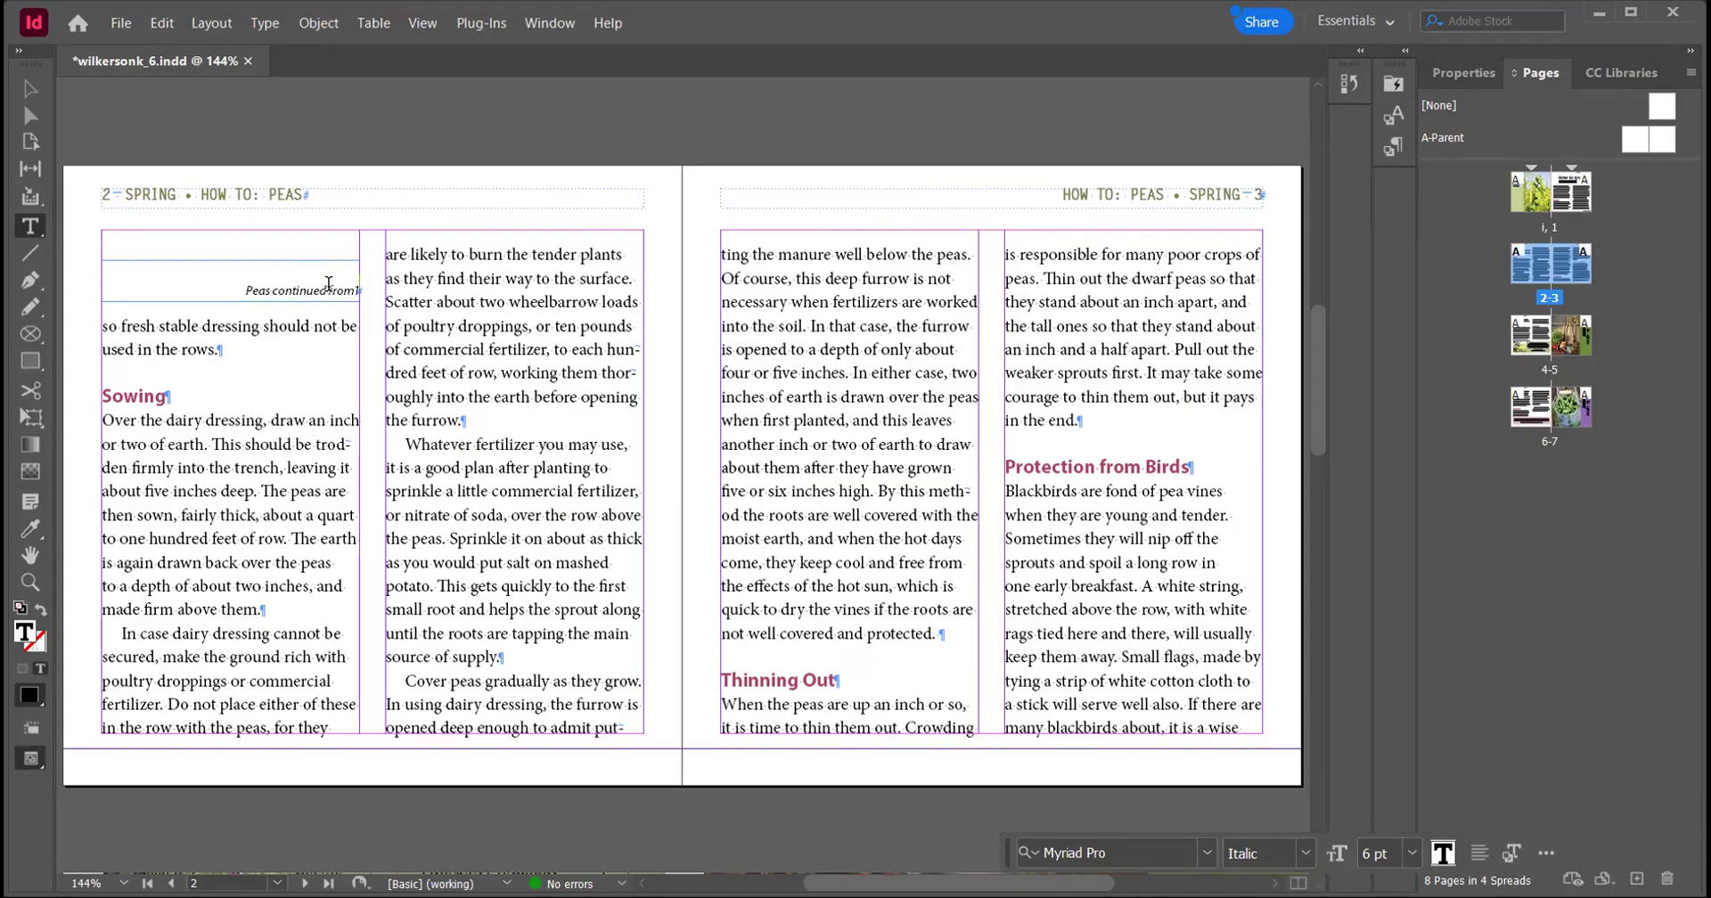
# Left-align the "Peas continued from" line
pyautogui.doubleClick(295, 284)
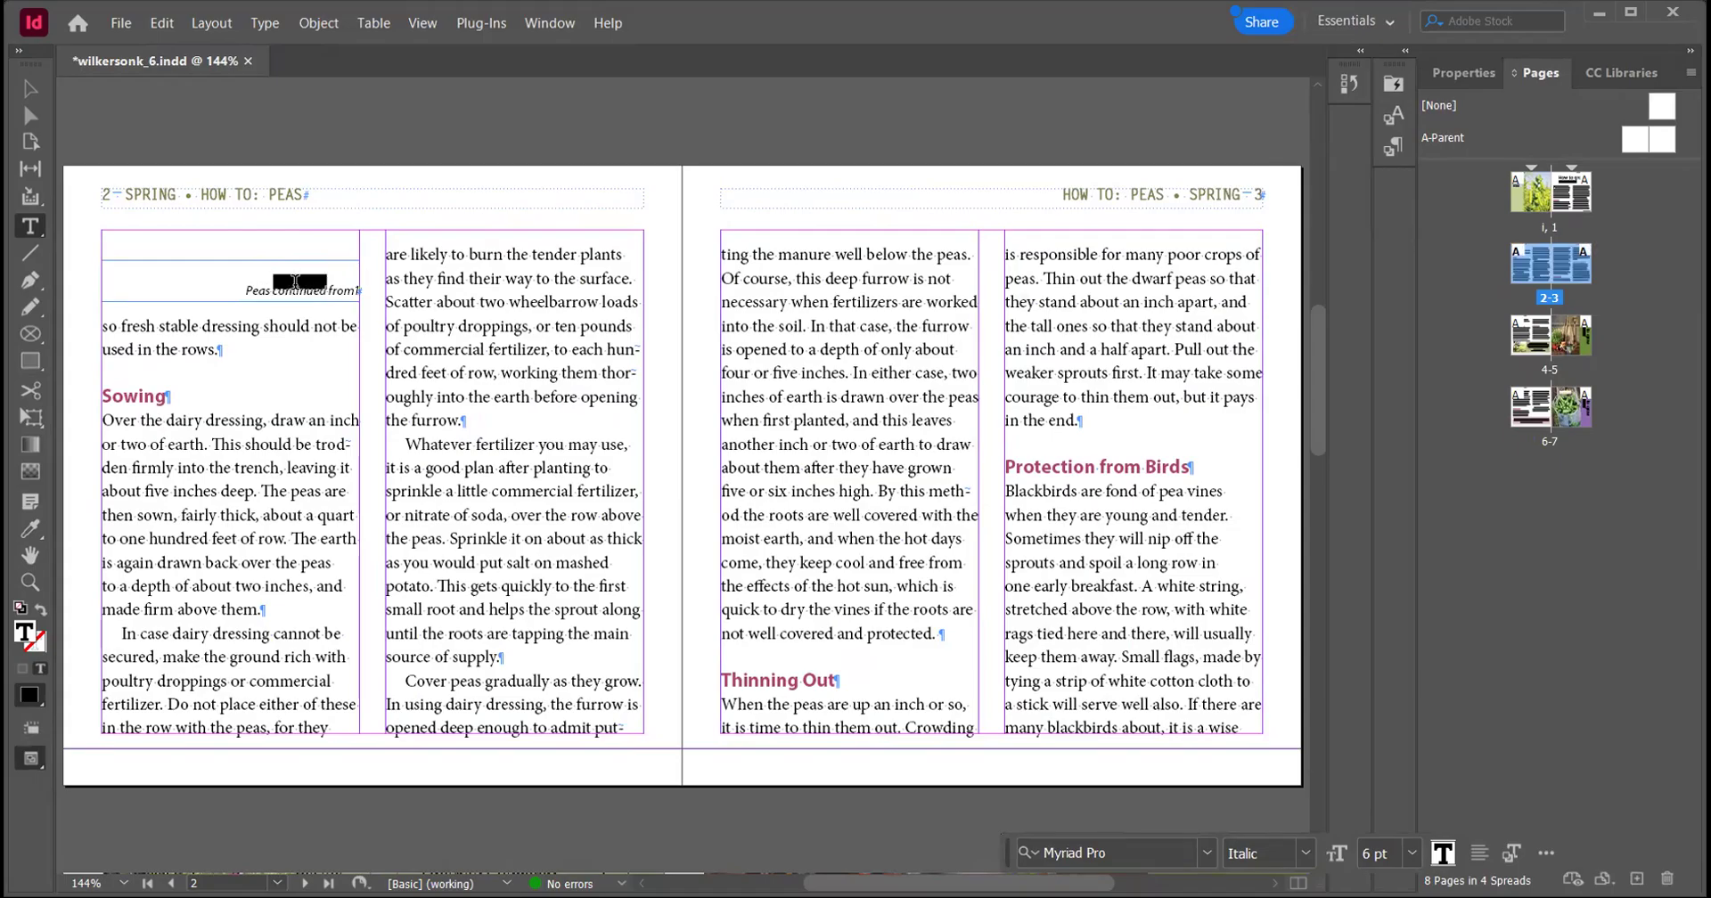
pyautogui.click(1463, 72)
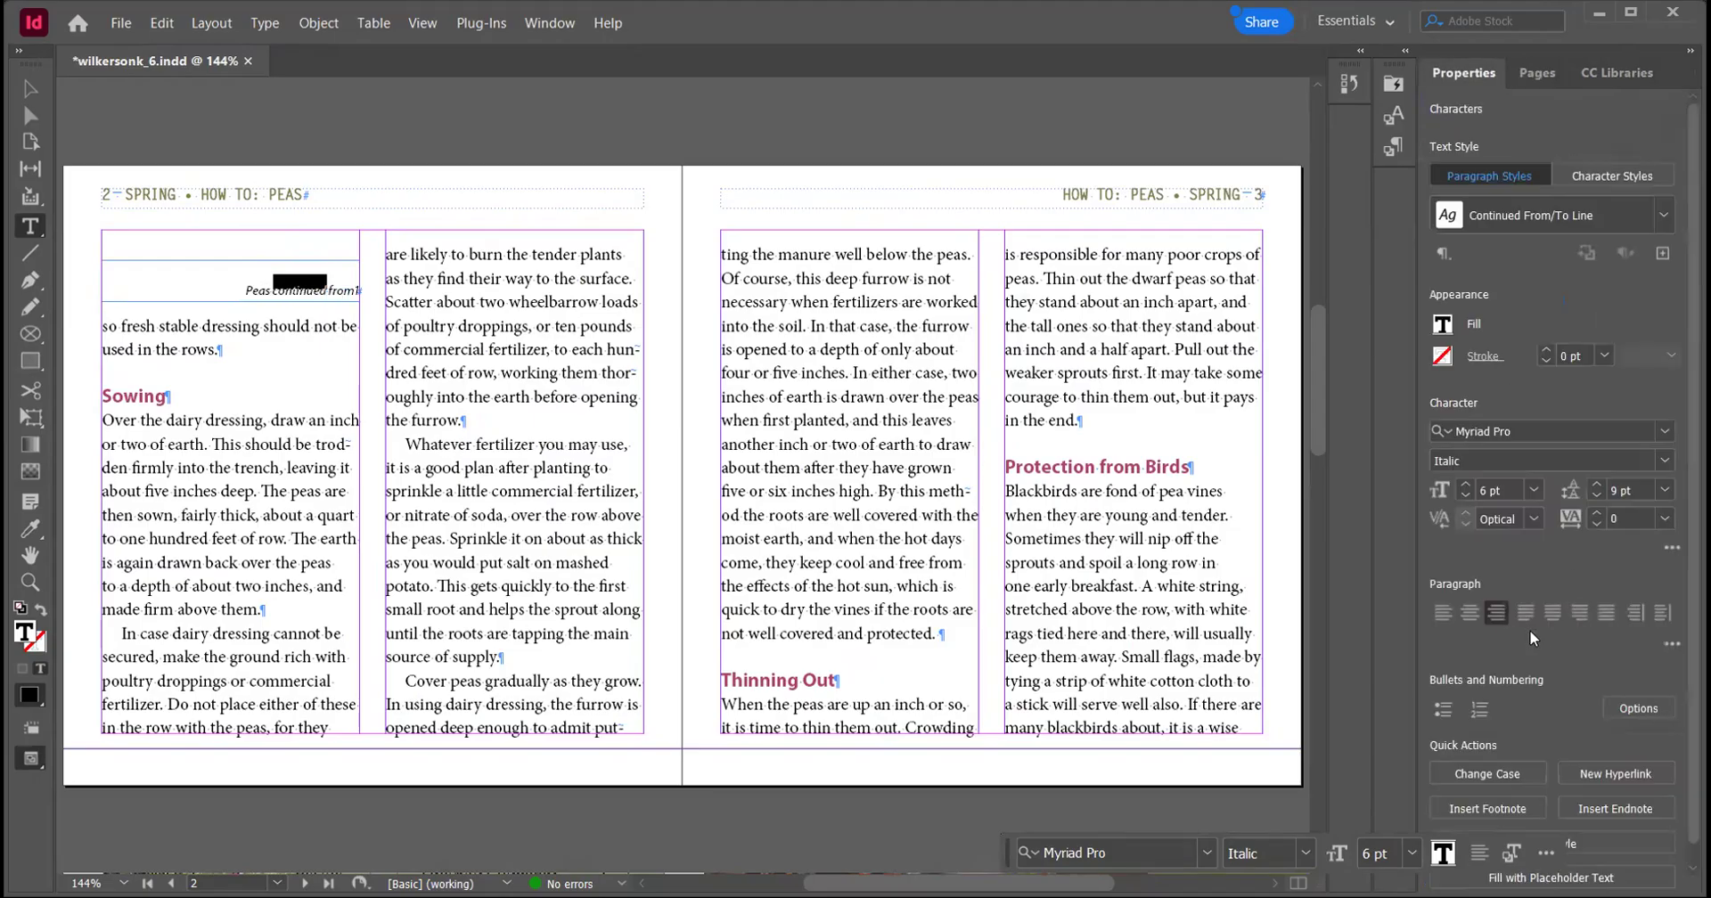
pyautogui.click(1443, 613)
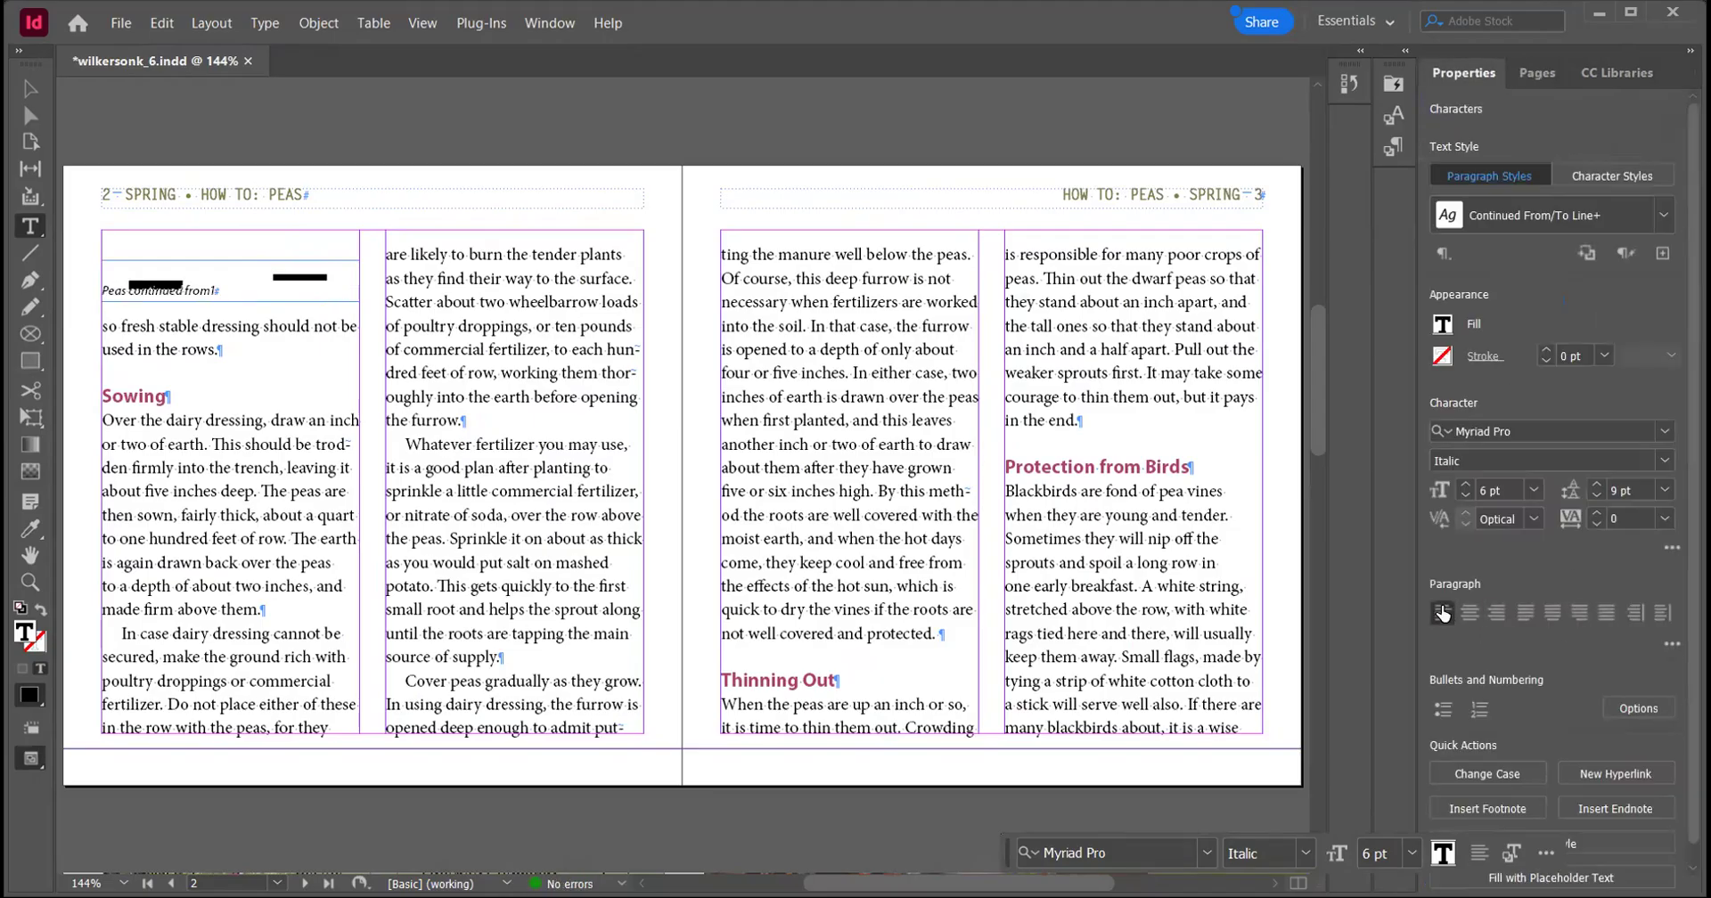
pyautogui.click(197, 292)
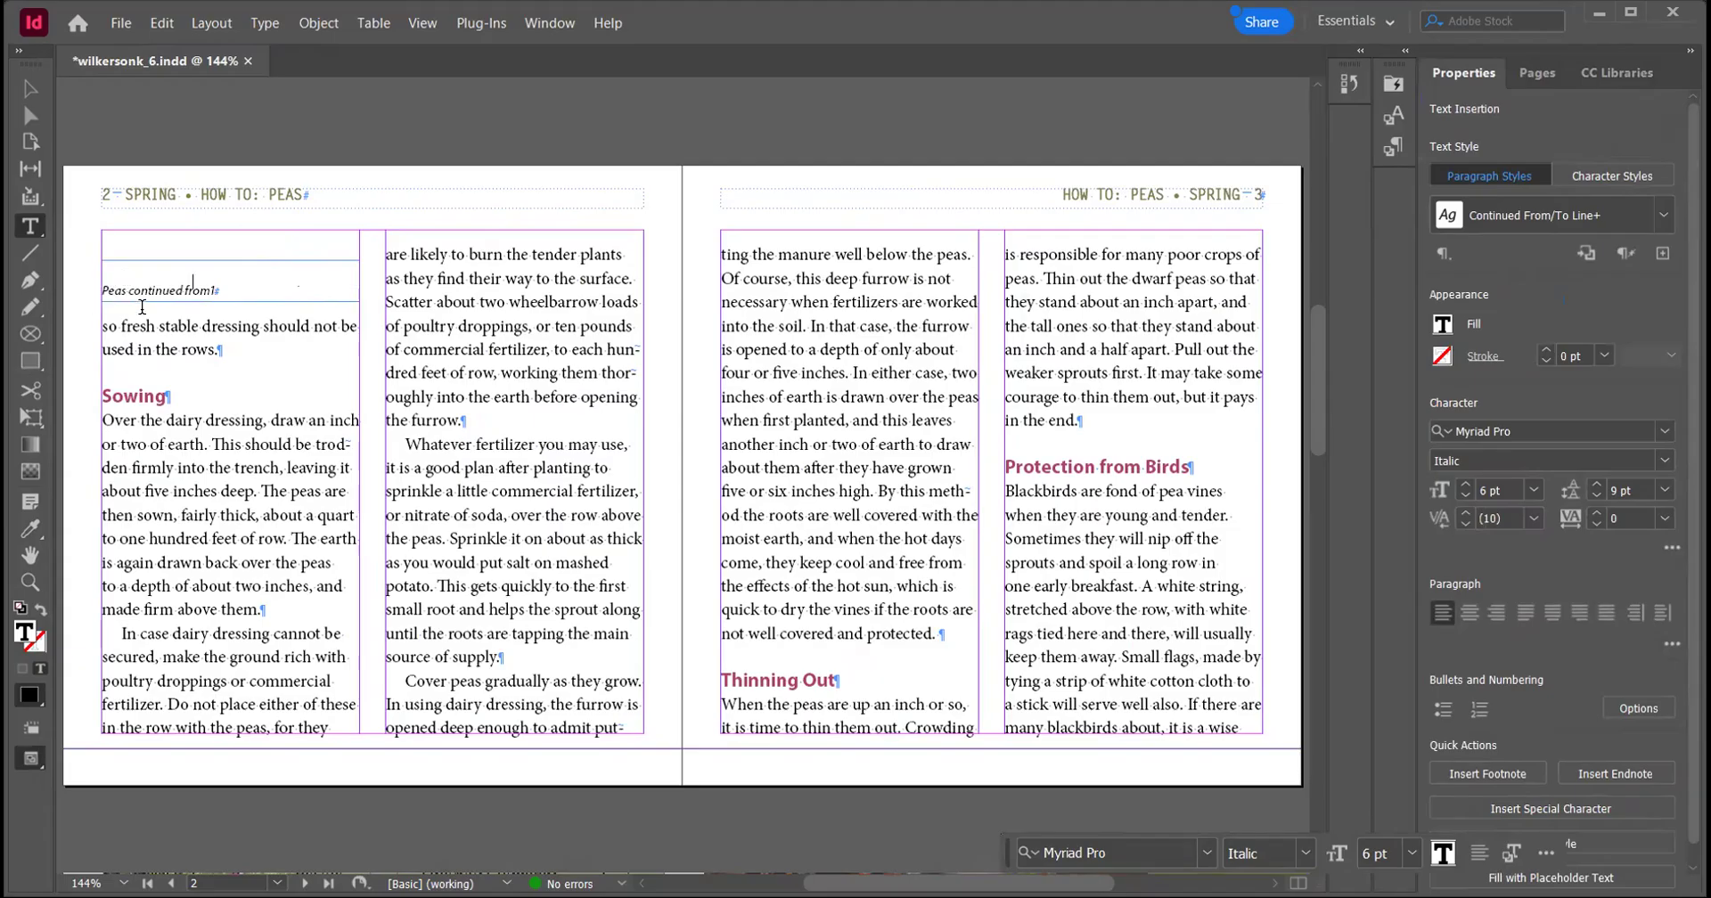
# Move the "Peas continued from" frame up towards the page header and extend the first column's text frame up to just below the jump line
pyautogui.click(29, 88)
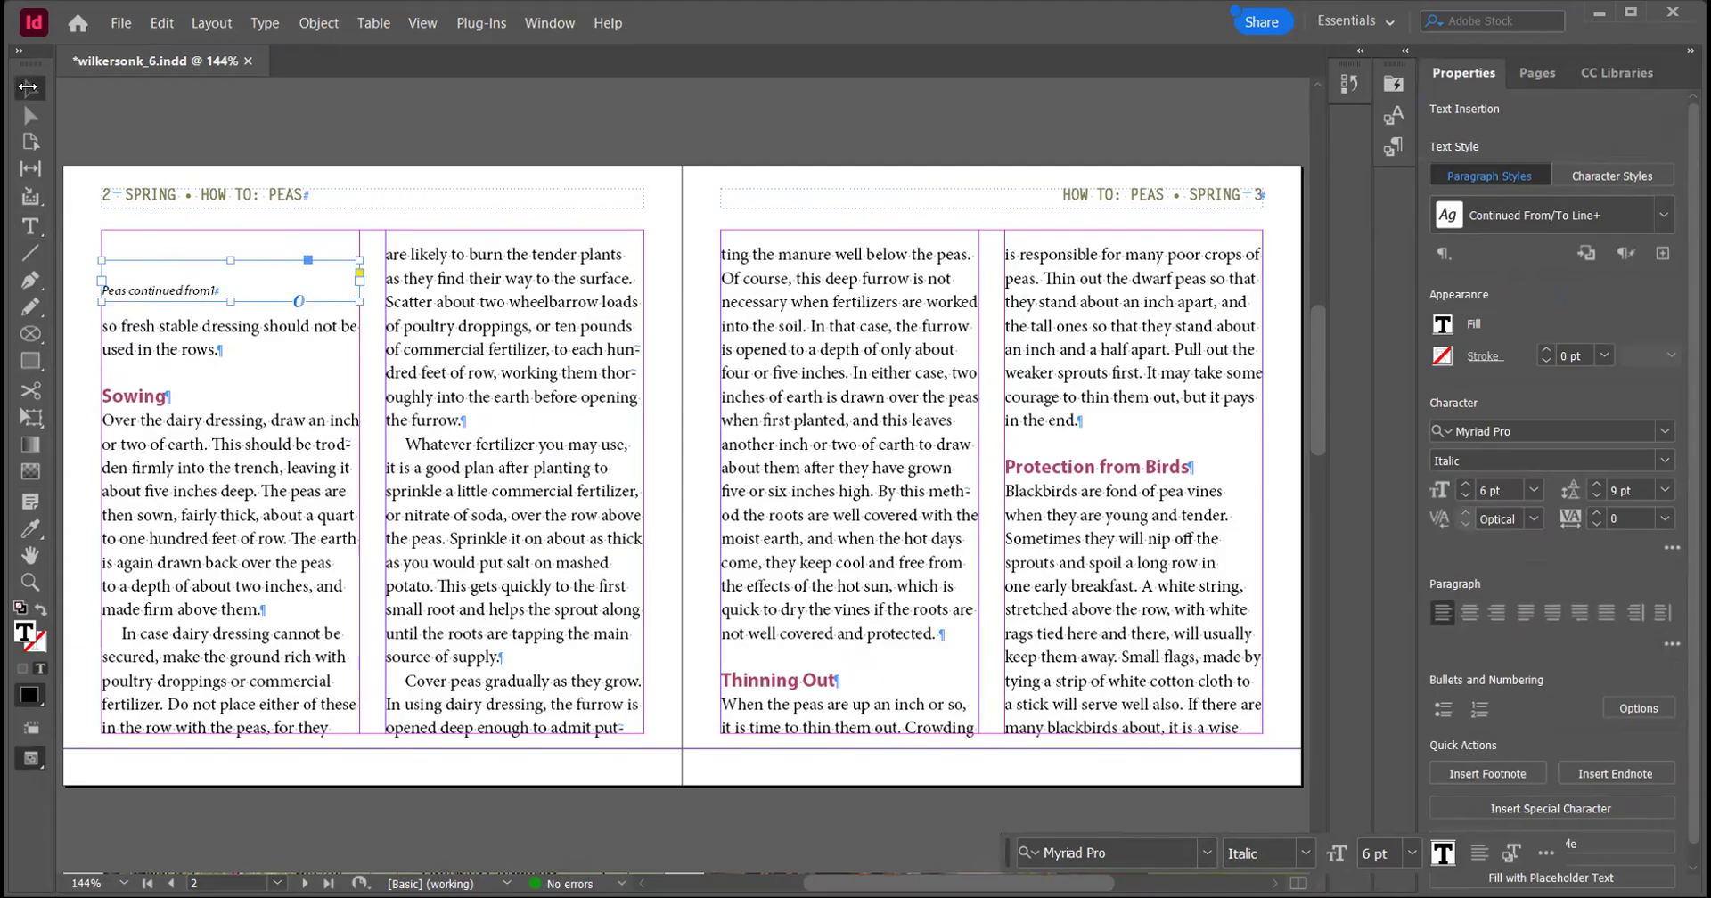
pyautogui.moveTo(184, 271); pyautogui.dragTo(185, 217)
pyautogui.click(185, 347)
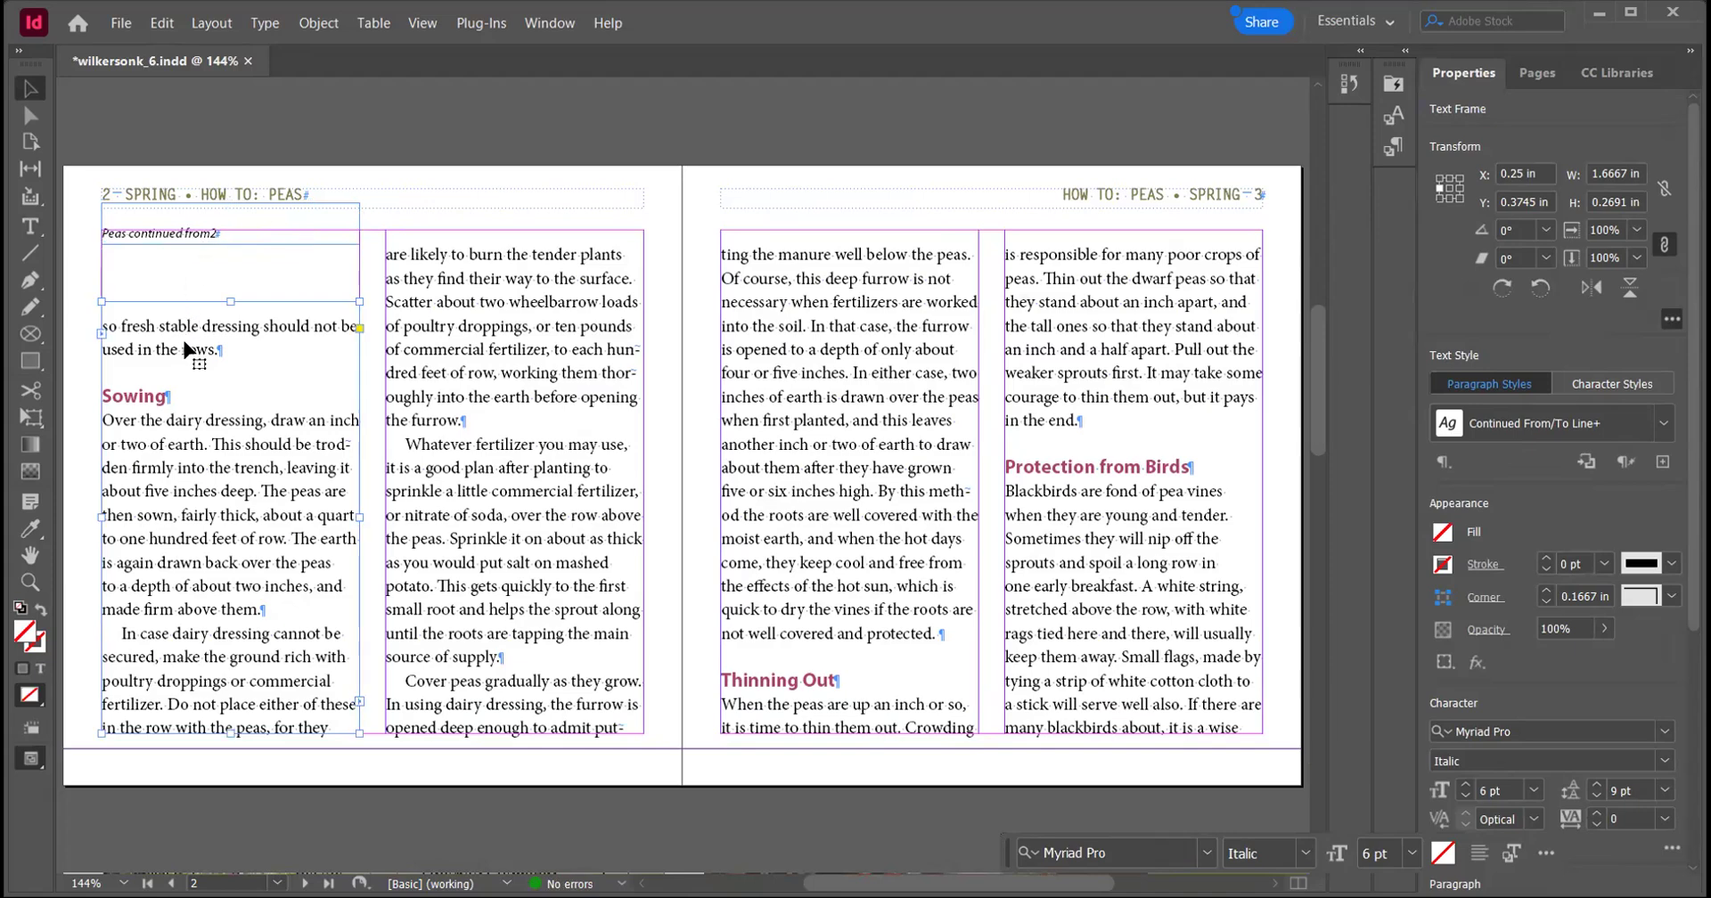
pyautogui.moveTo(223, 294); pyautogui.dragTo(233, 248)
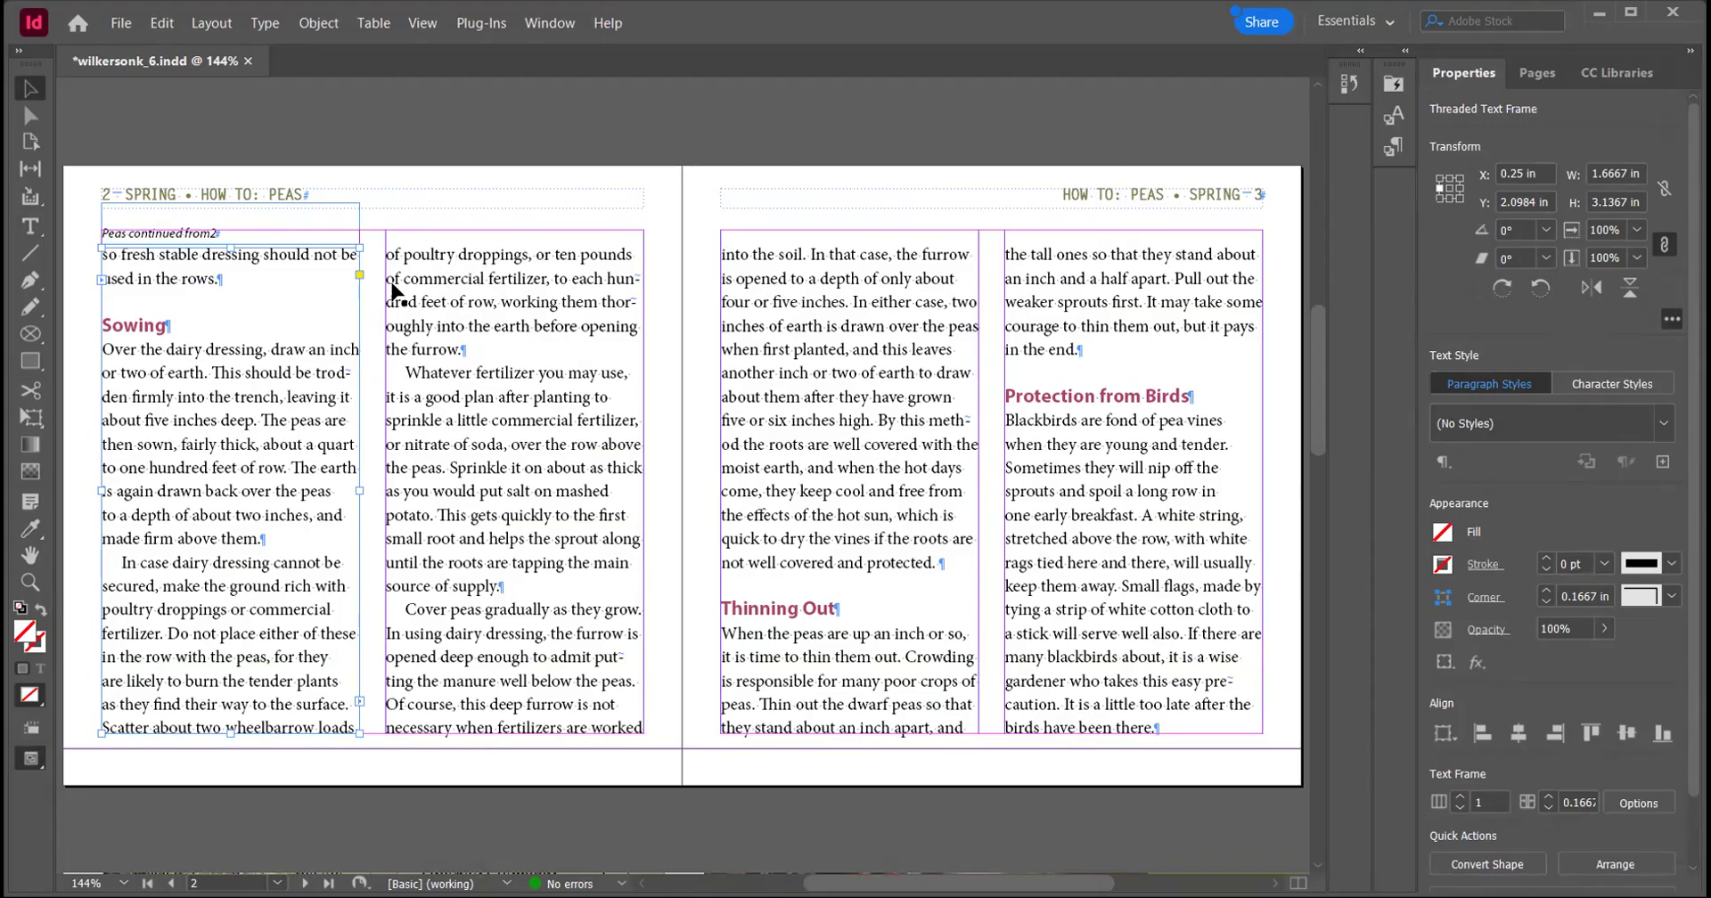
# Fine-tune the "Peas continued from" frame's height between the header and the column text, to about Y 0.34 in, and deselect it
pyautogui.click(189, 238)
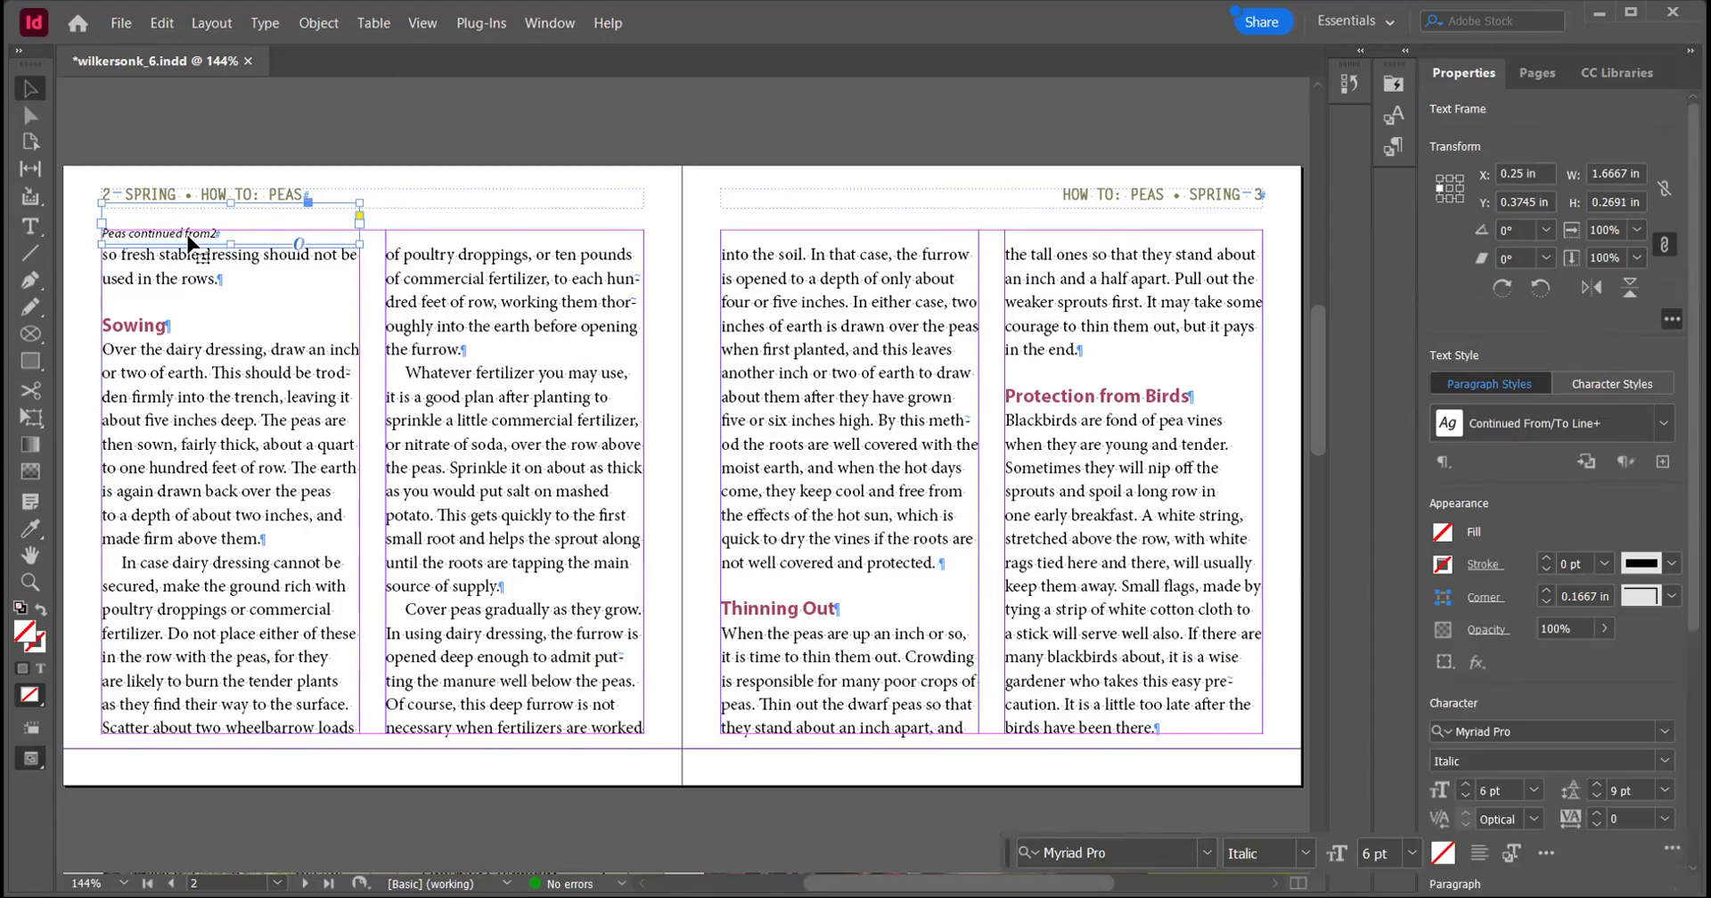
pyautogui.moveTo(188, 237); pyautogui.dragTo(188, 211)
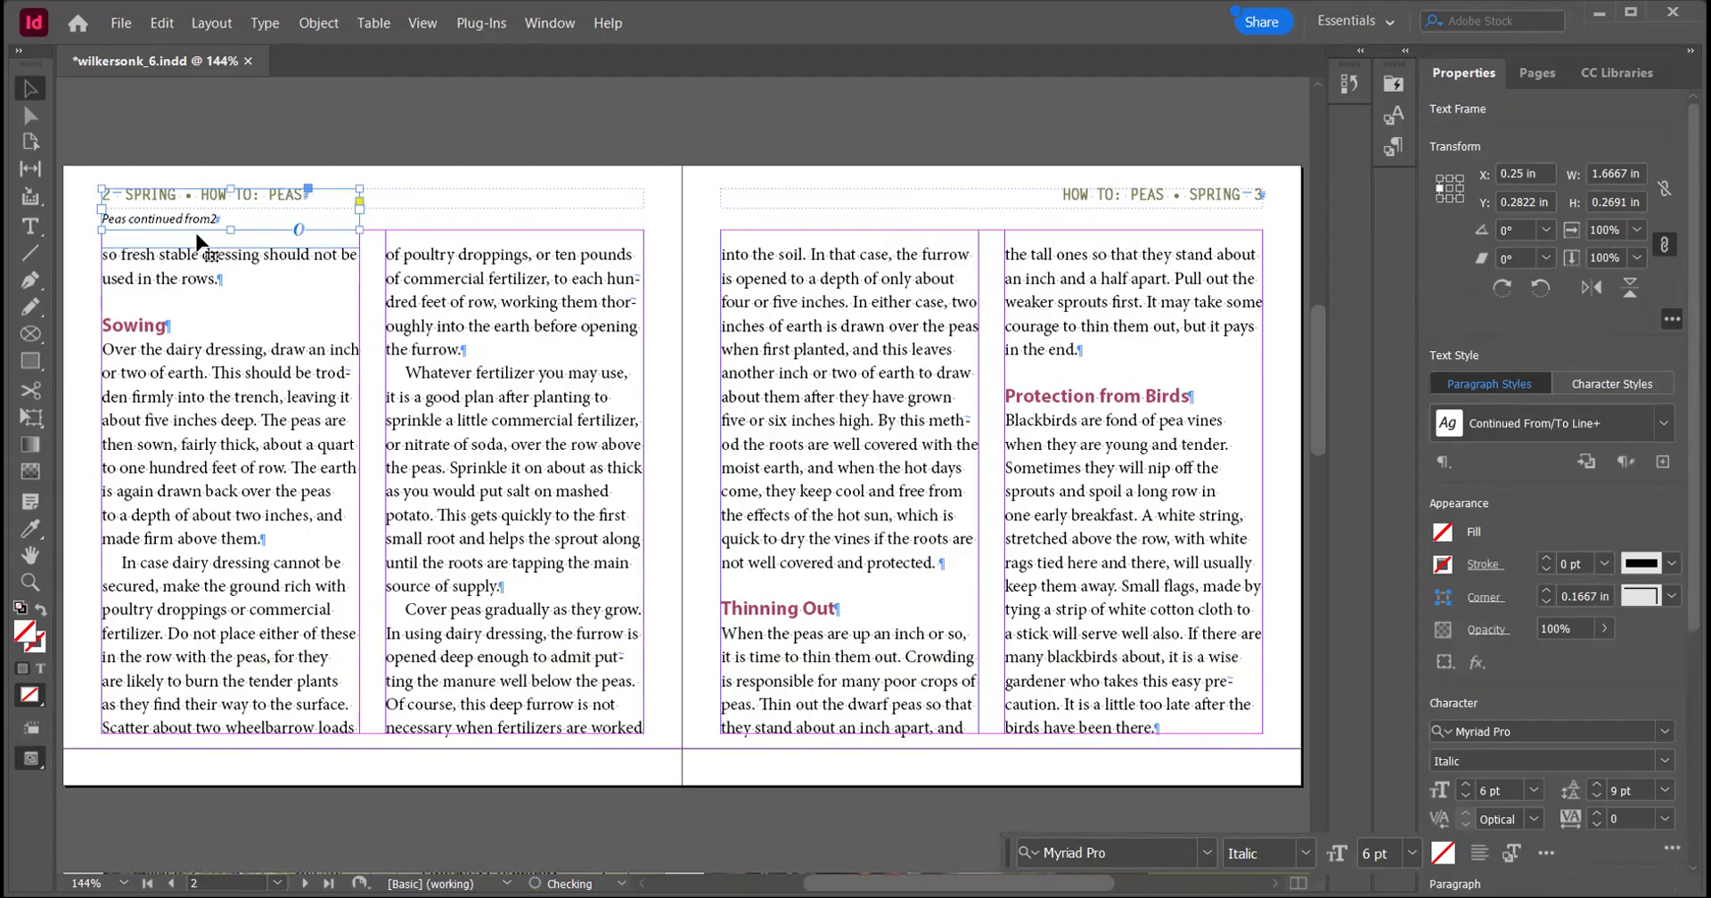
pyautogui.click(435, 216)
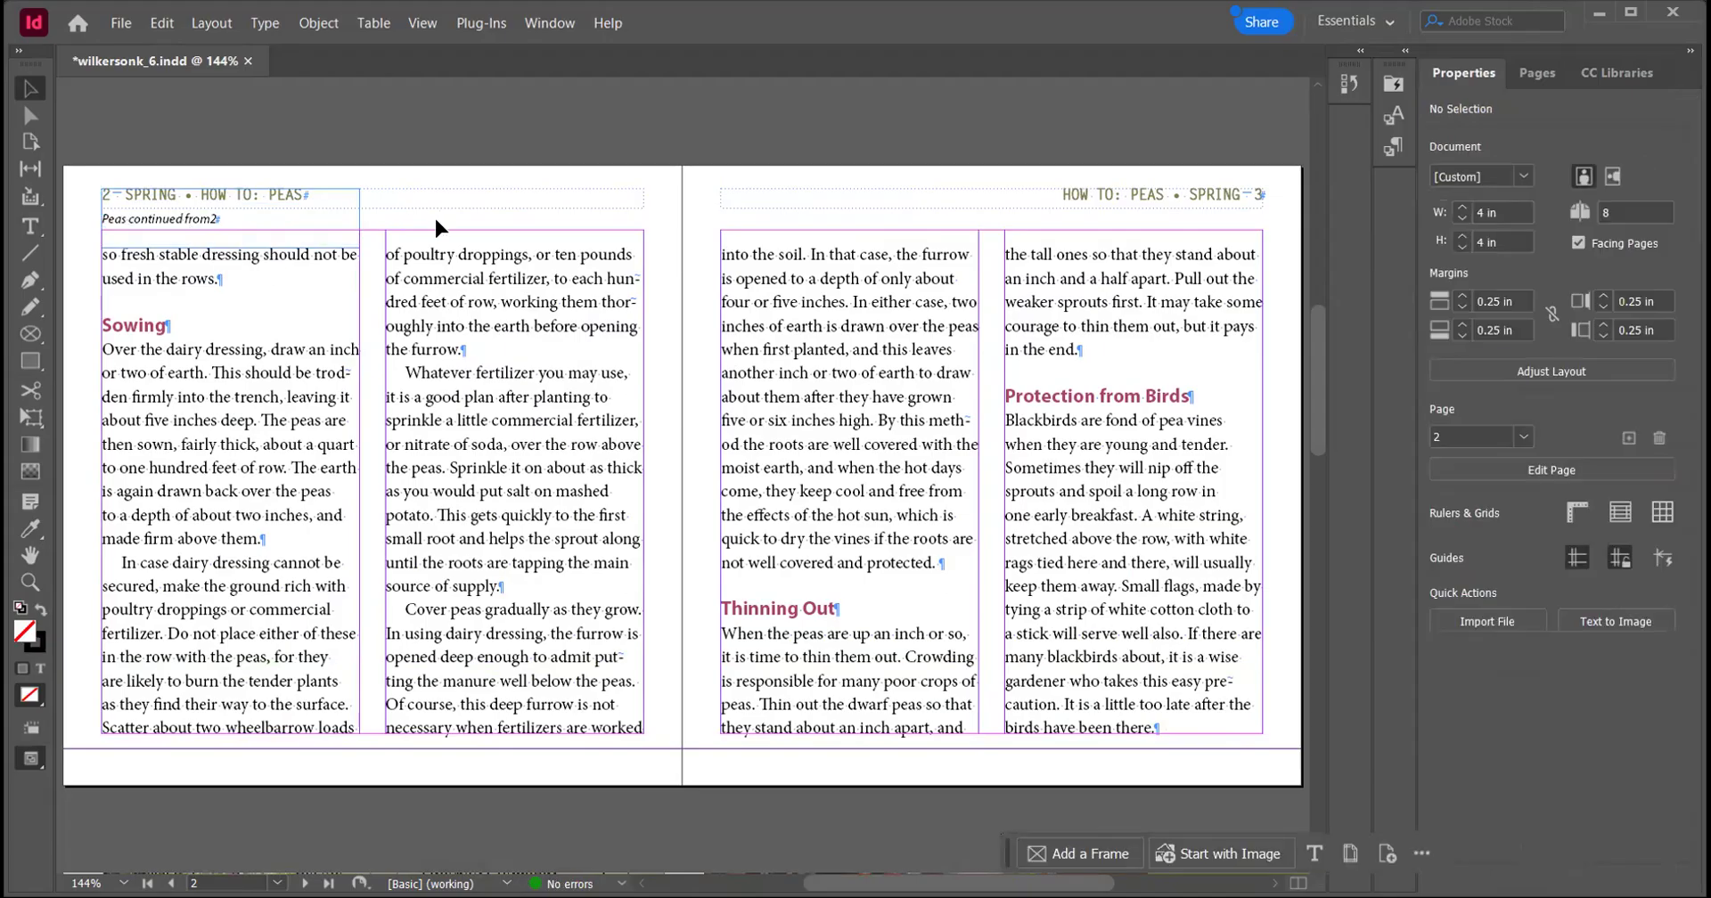
pyautogui.click(163, 213)
pyautogui.press('Down')
pyautogui.press('Down')
pyautogui.press('Down')
pyautogui.press('Down')
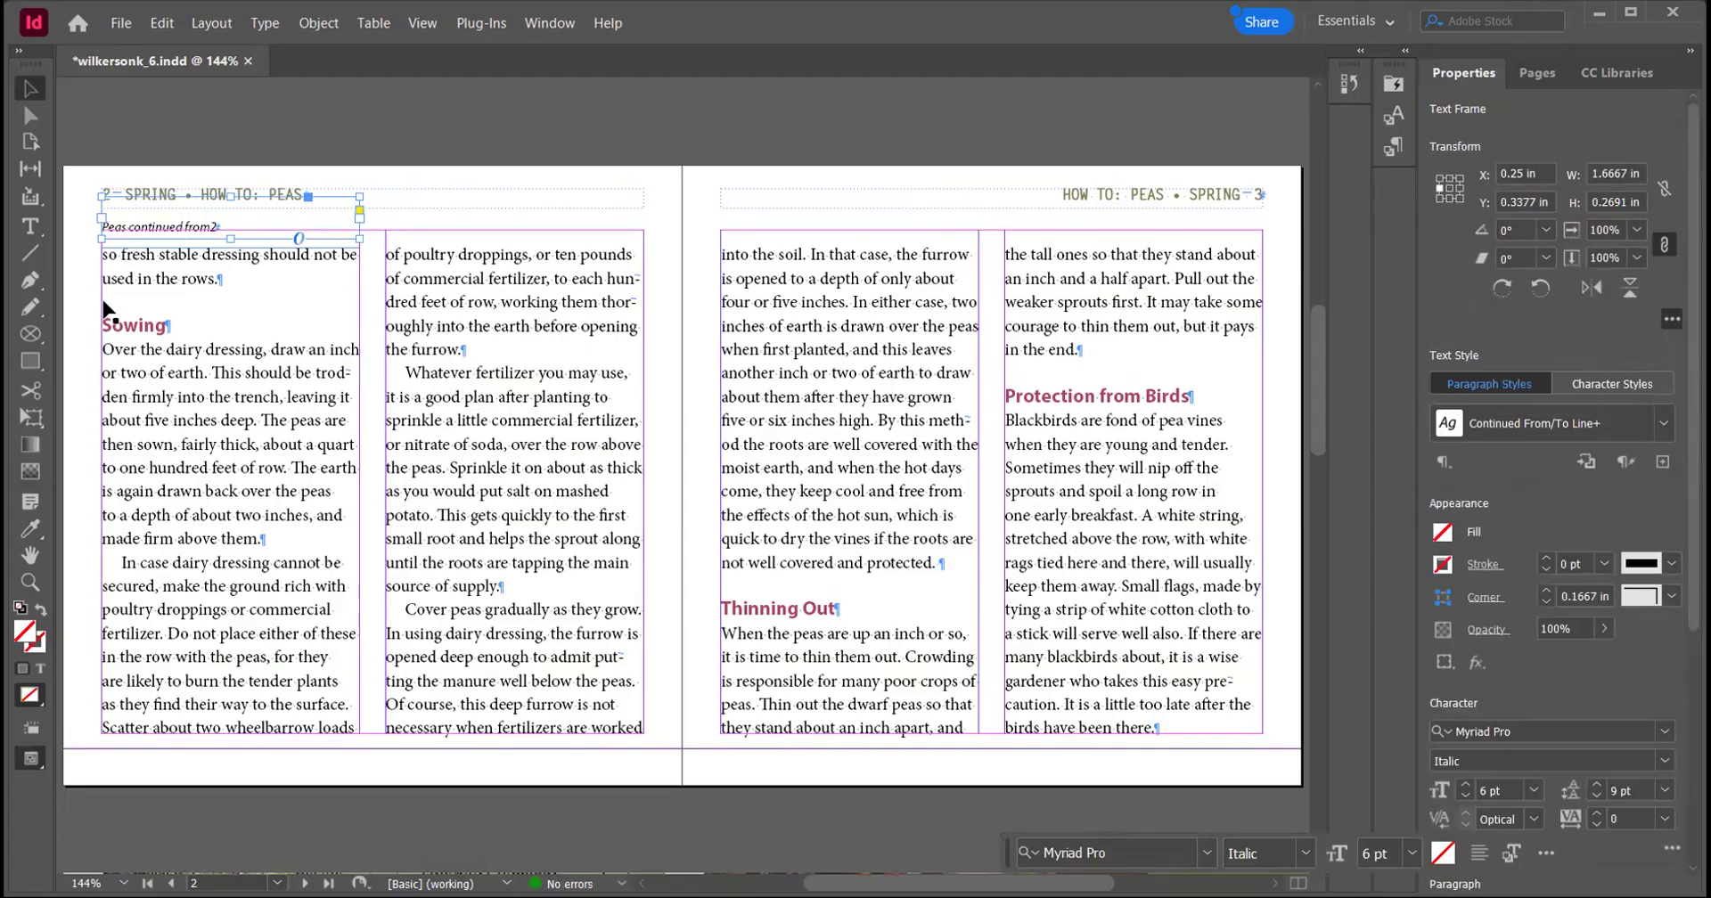
pyautogui.click(86, 273)
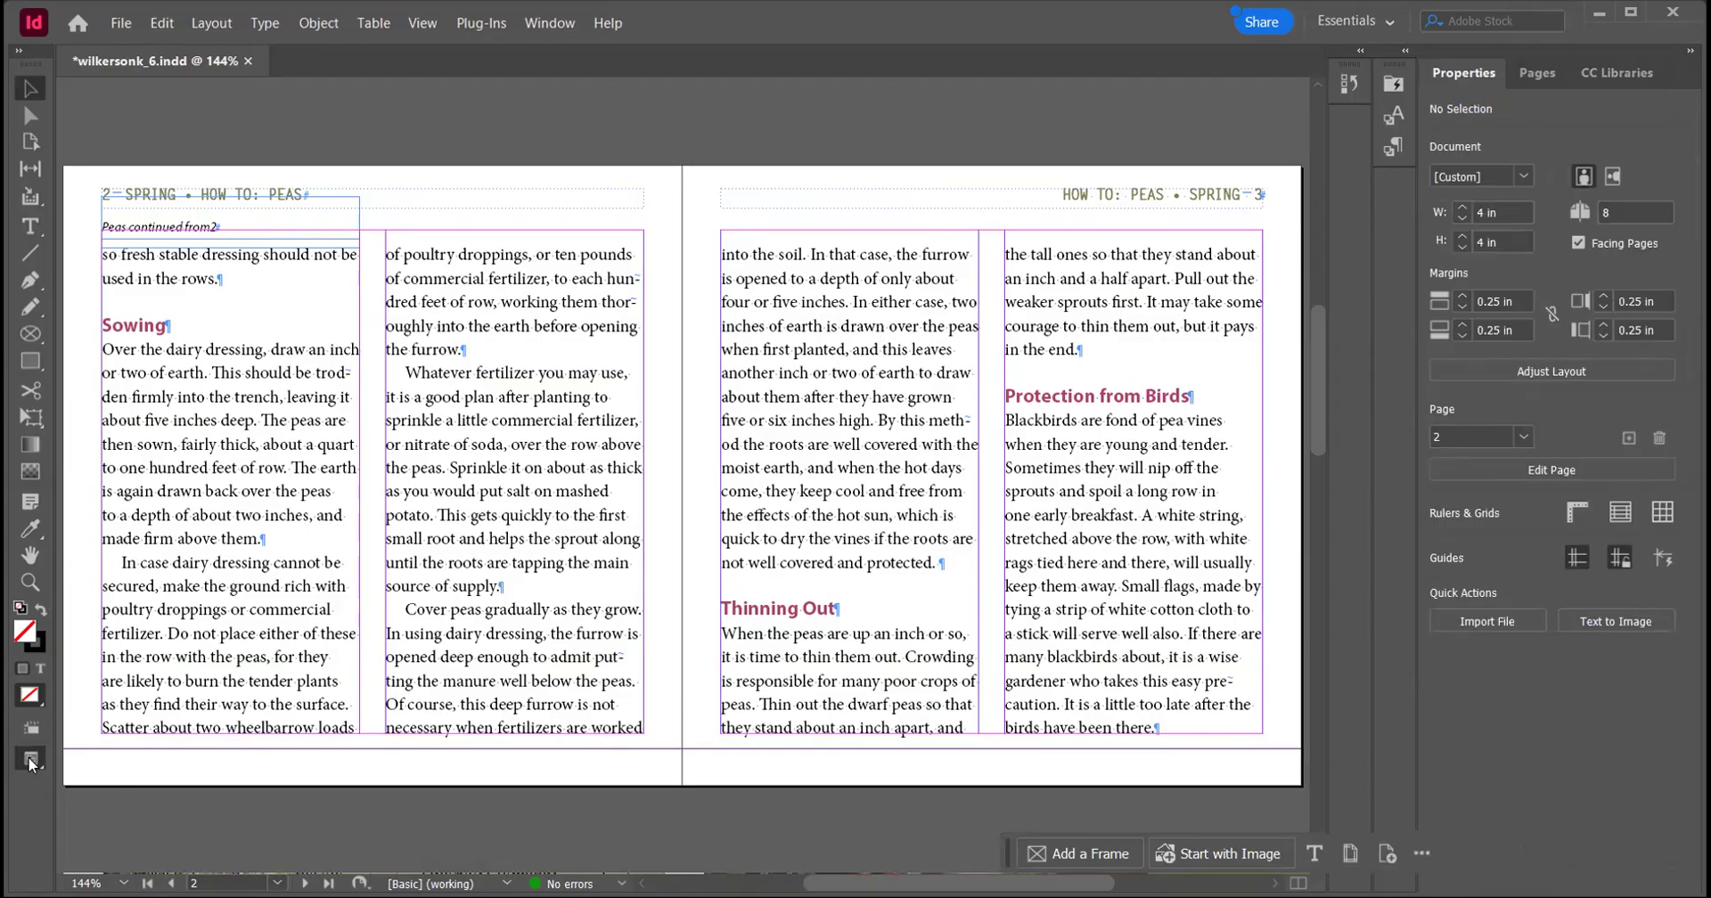
# Preview the layout without frame edges and check the jump lines and body text on spreads i-1, 2-3 and 4-5
pyautogui.moveTo(32, 761); pyautogui.dragTo(87, 634)
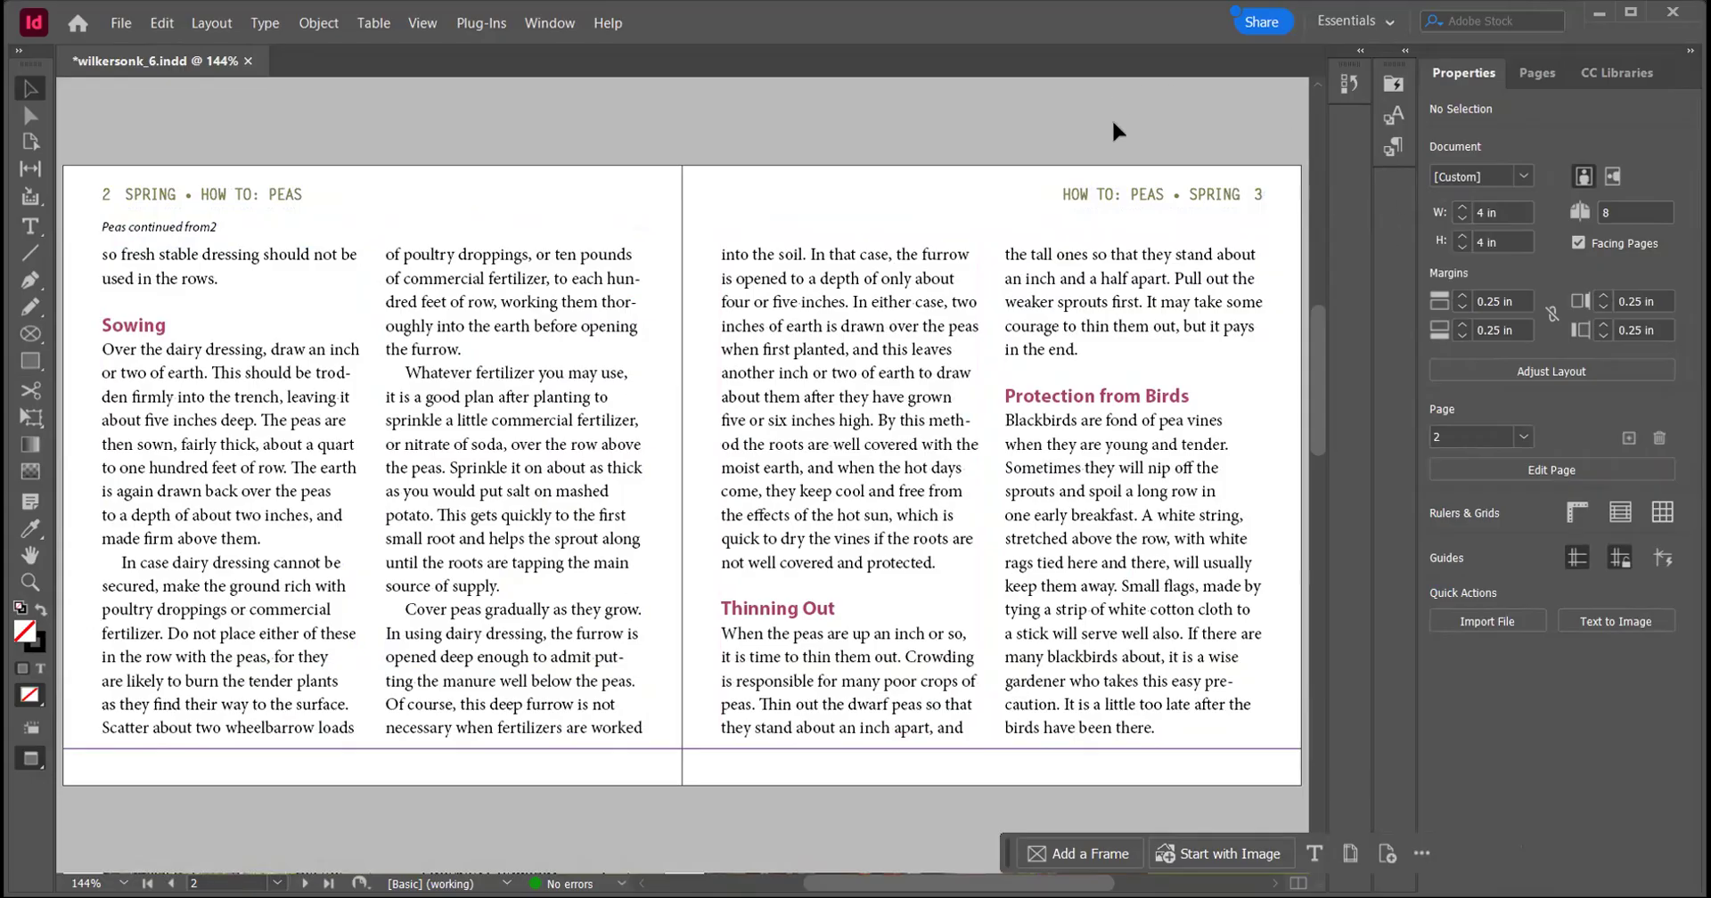
pyautogui.click(1541, 70)
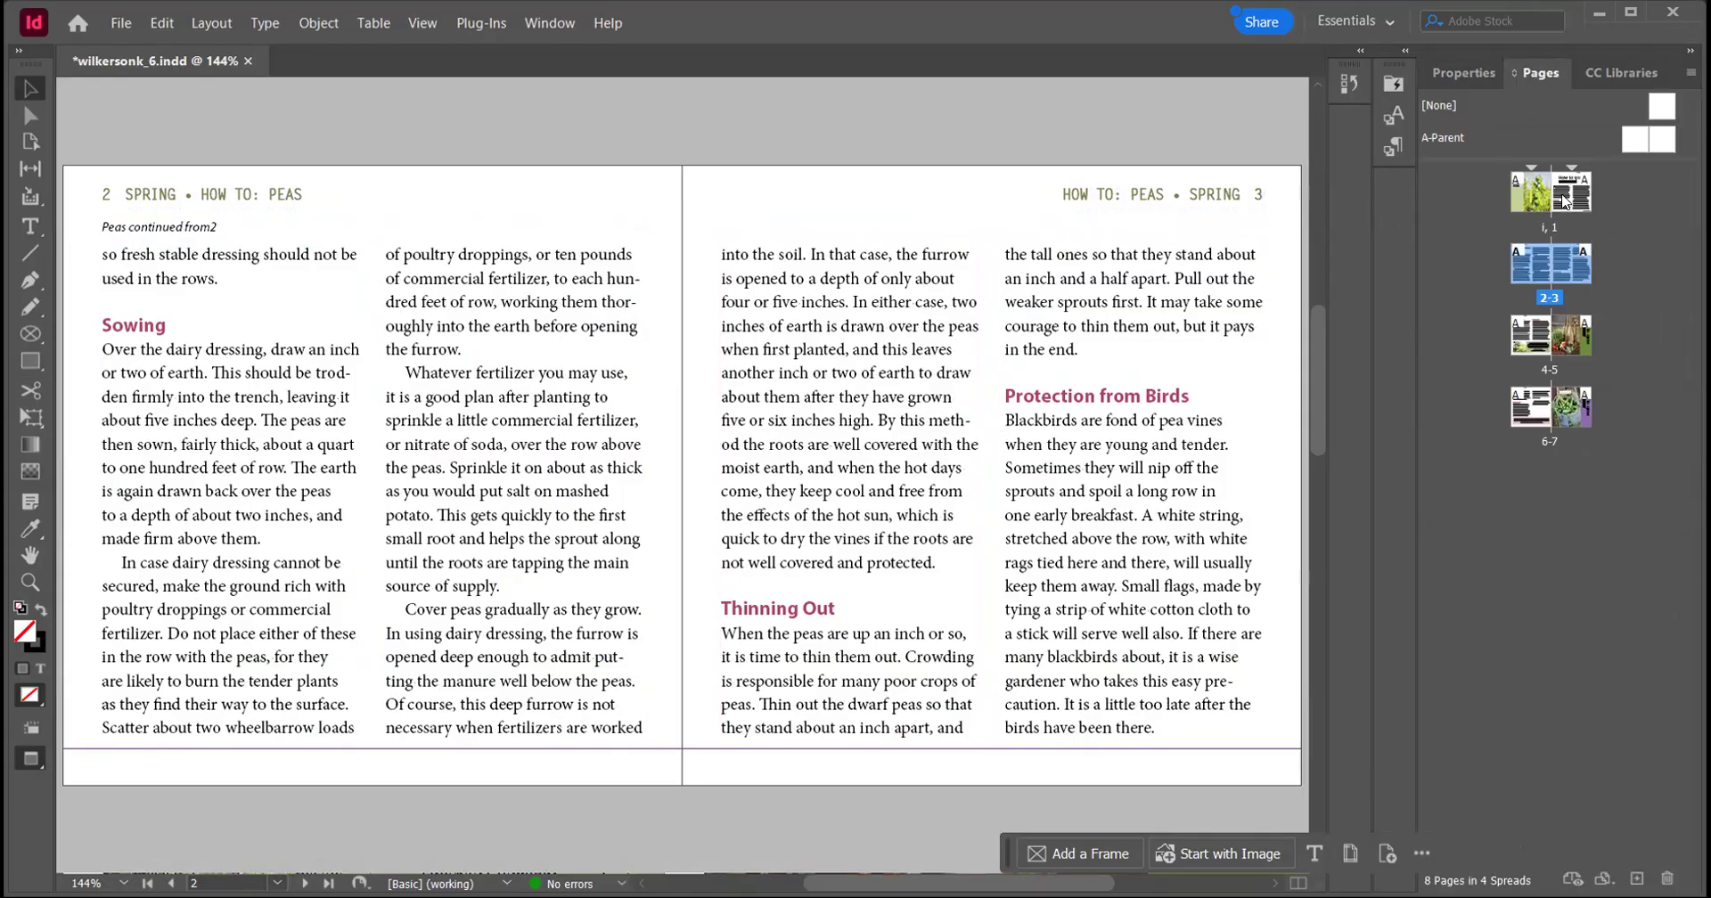
pyautogui.doubleClick(1540, 192)
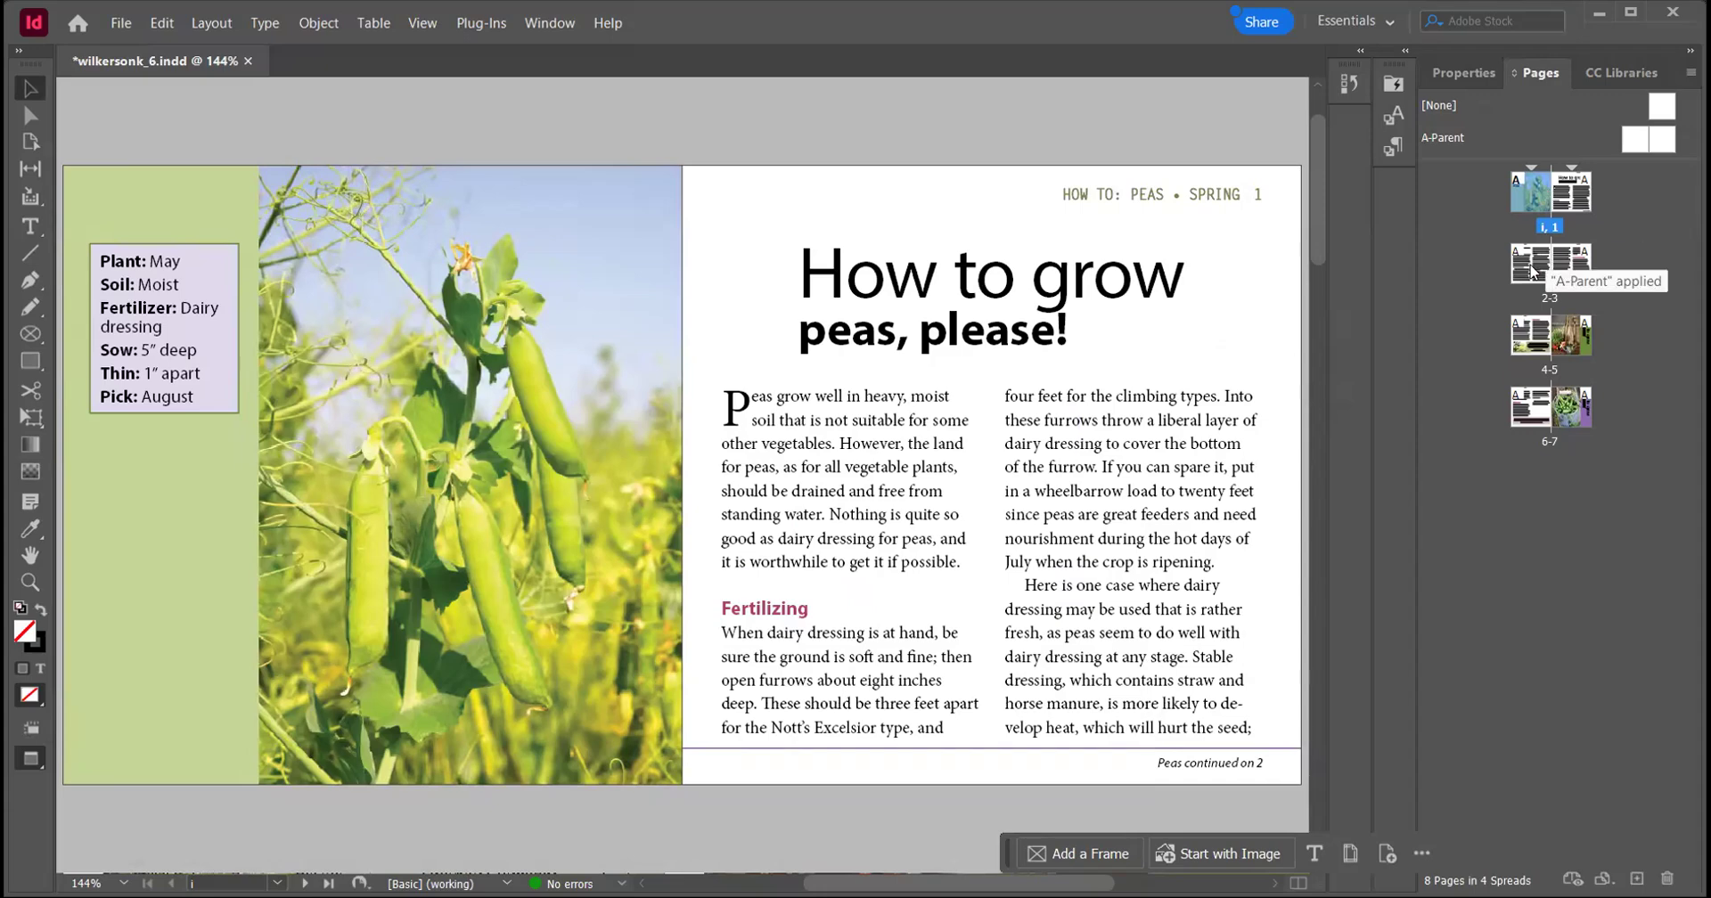
pyautogui.click(1532, 270)
pyautogui.doubleClick(1532, 269)
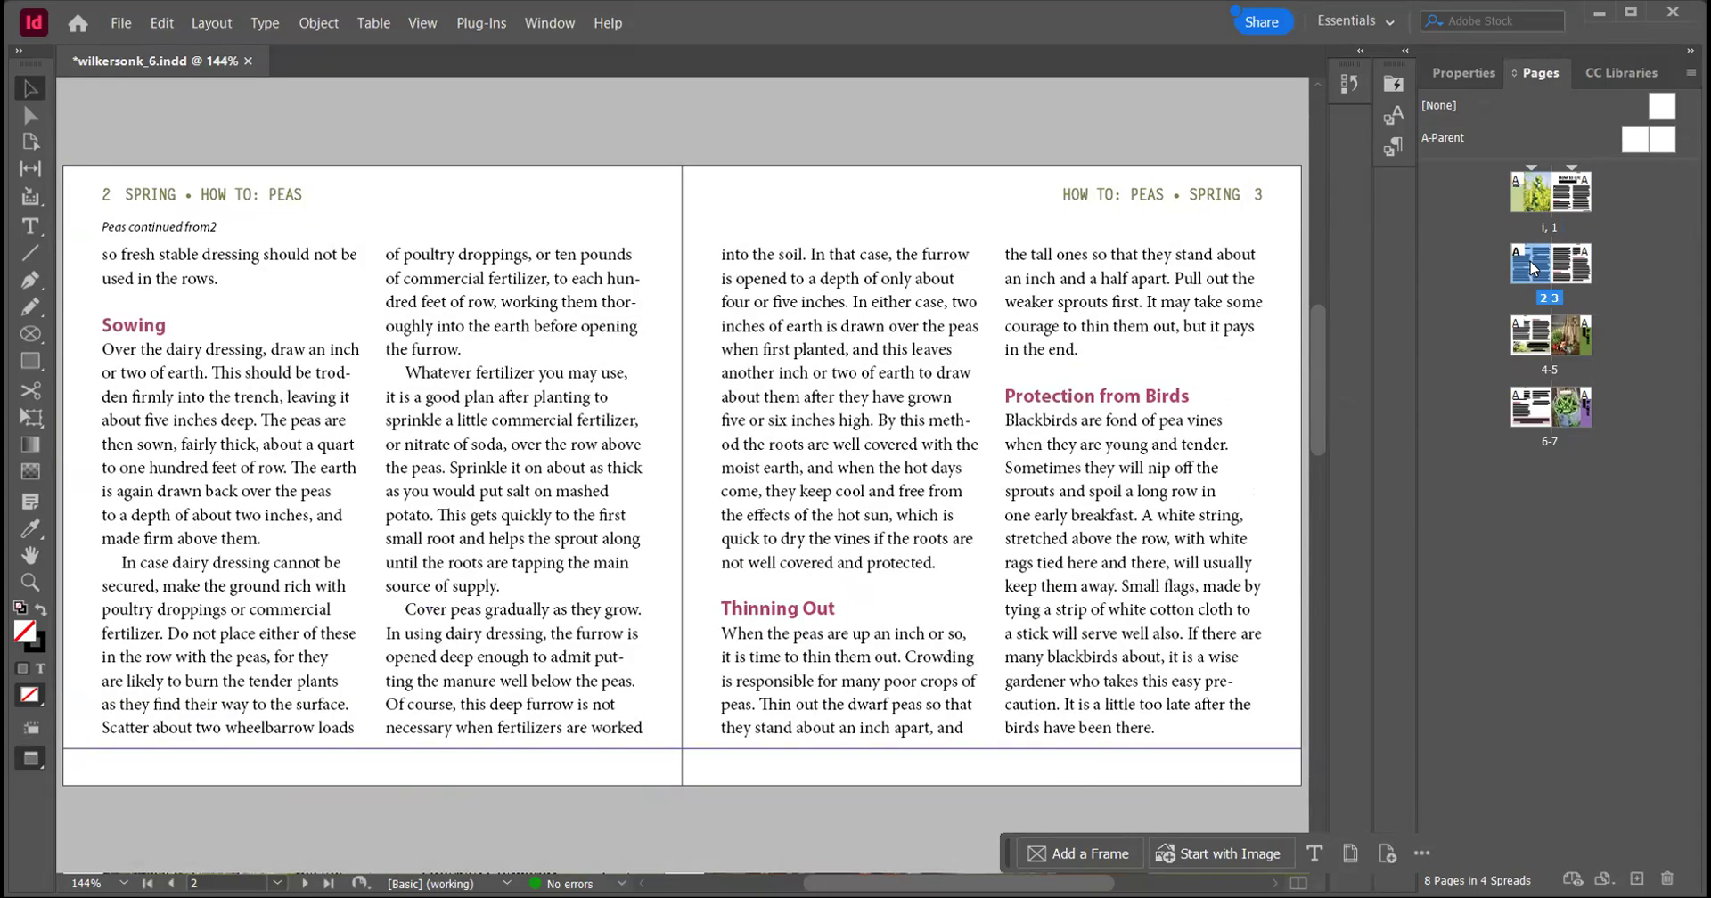
pyautogui.click(1524, 336)
pyautogui.doubleClick(1526, 336)
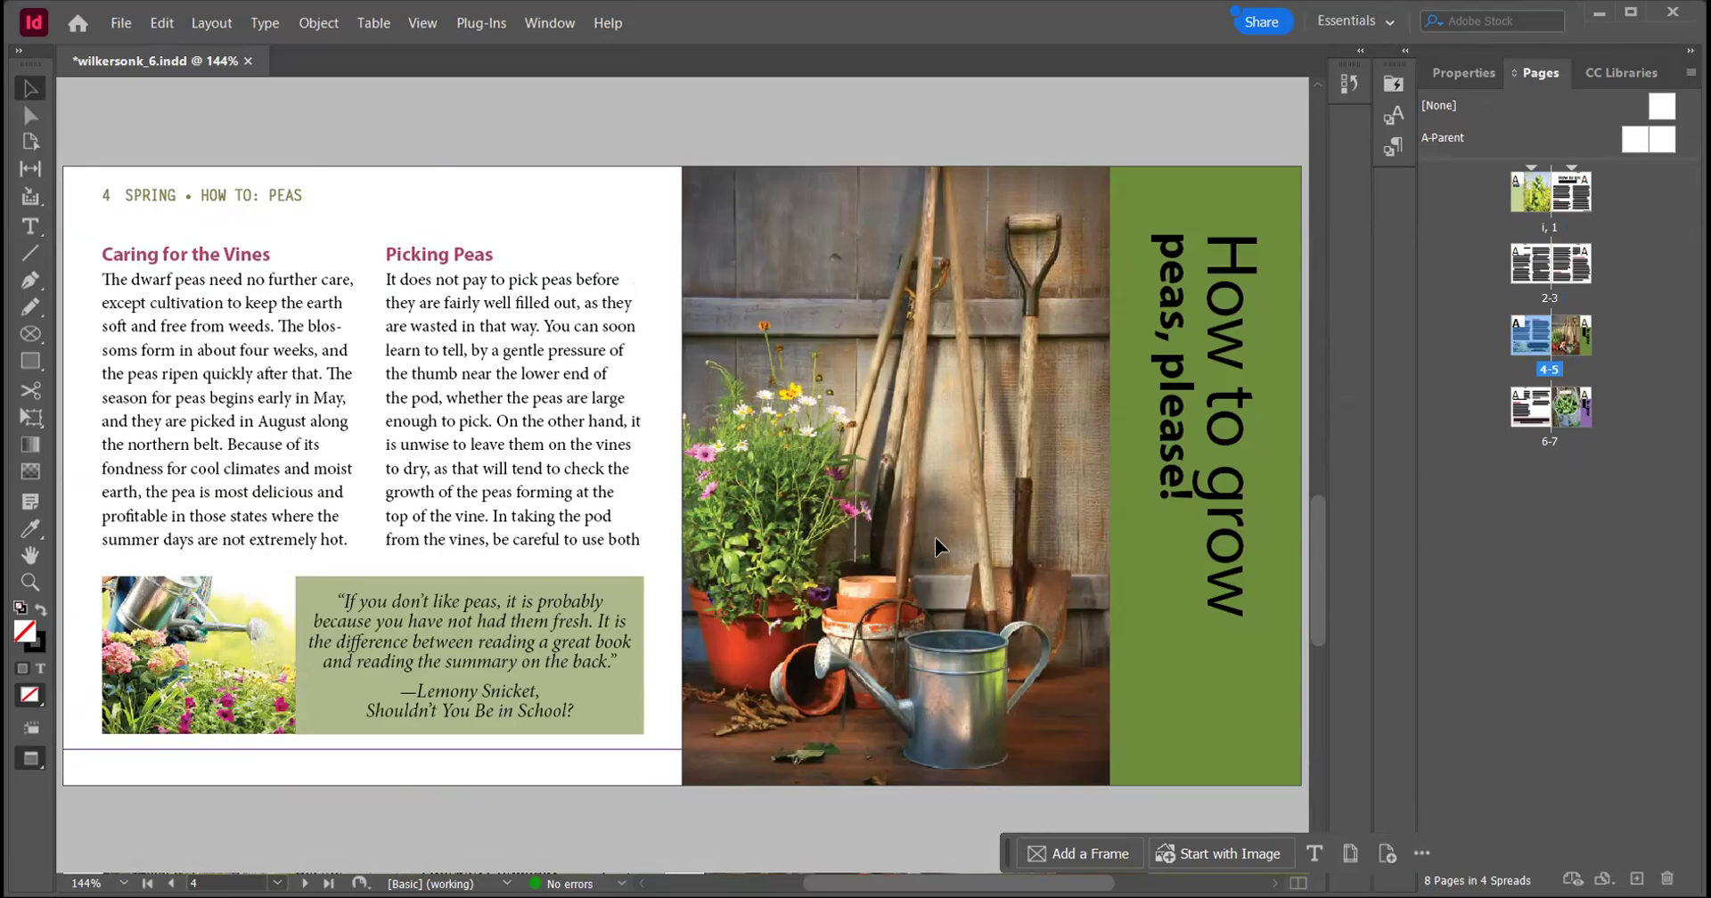
# Check the last spread, pages 6-7, and save the booklet document
pyautogui.doubleClick(1530, 412)
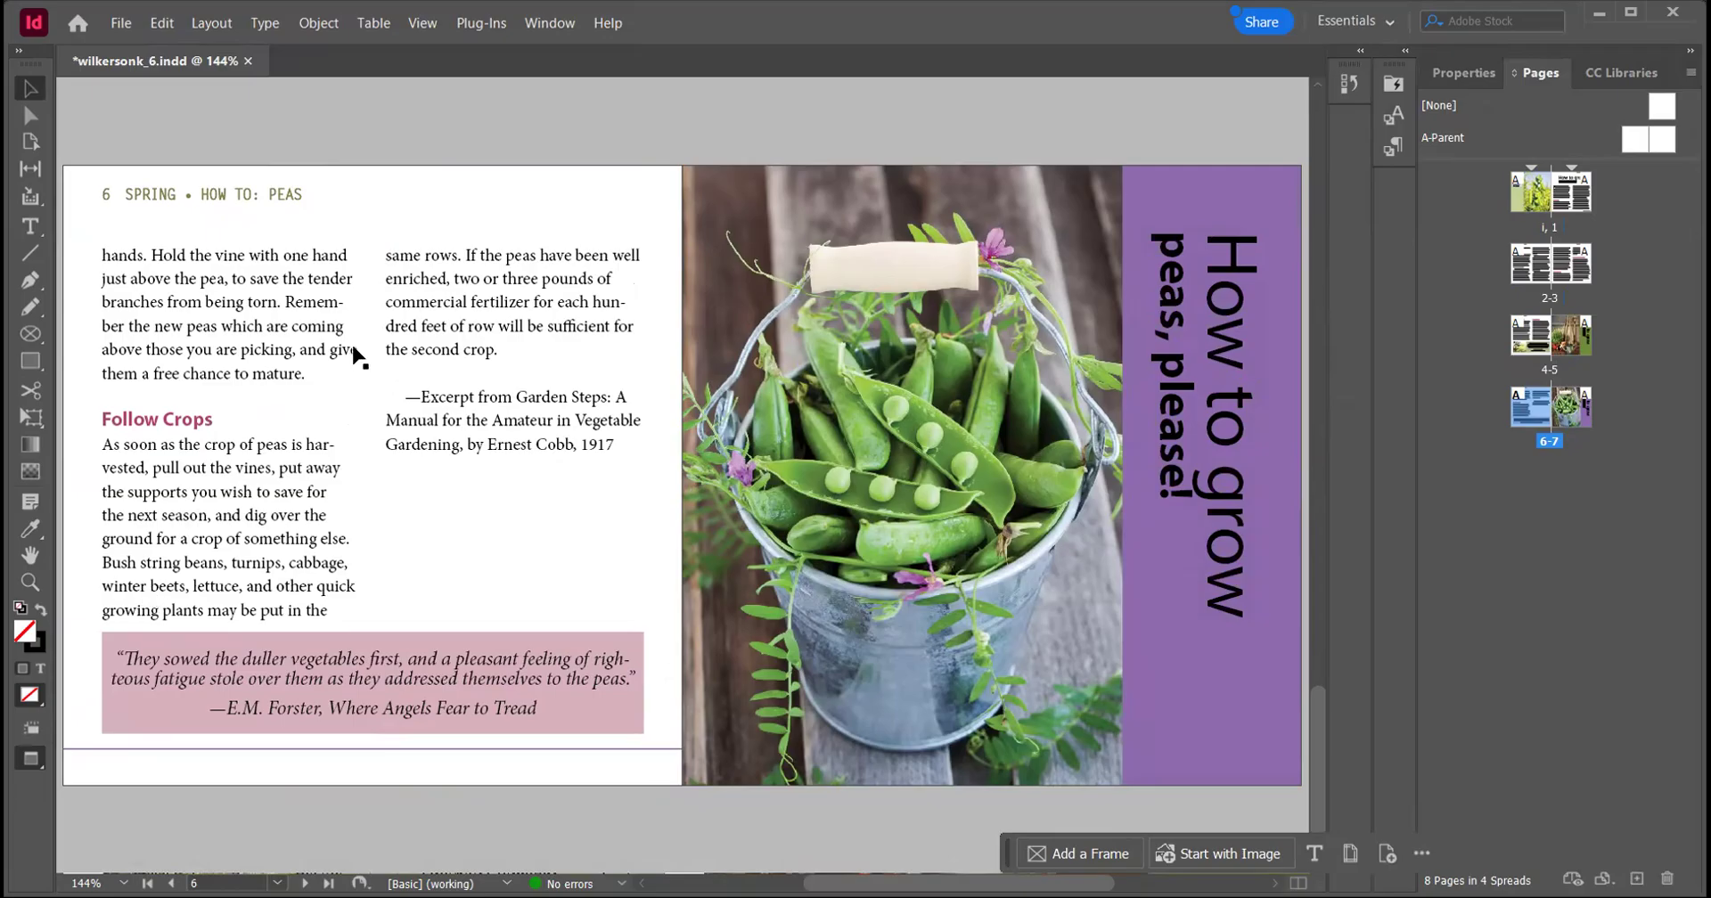
pyautogui.click(122, 25)
pyautogui.click(206, 169)
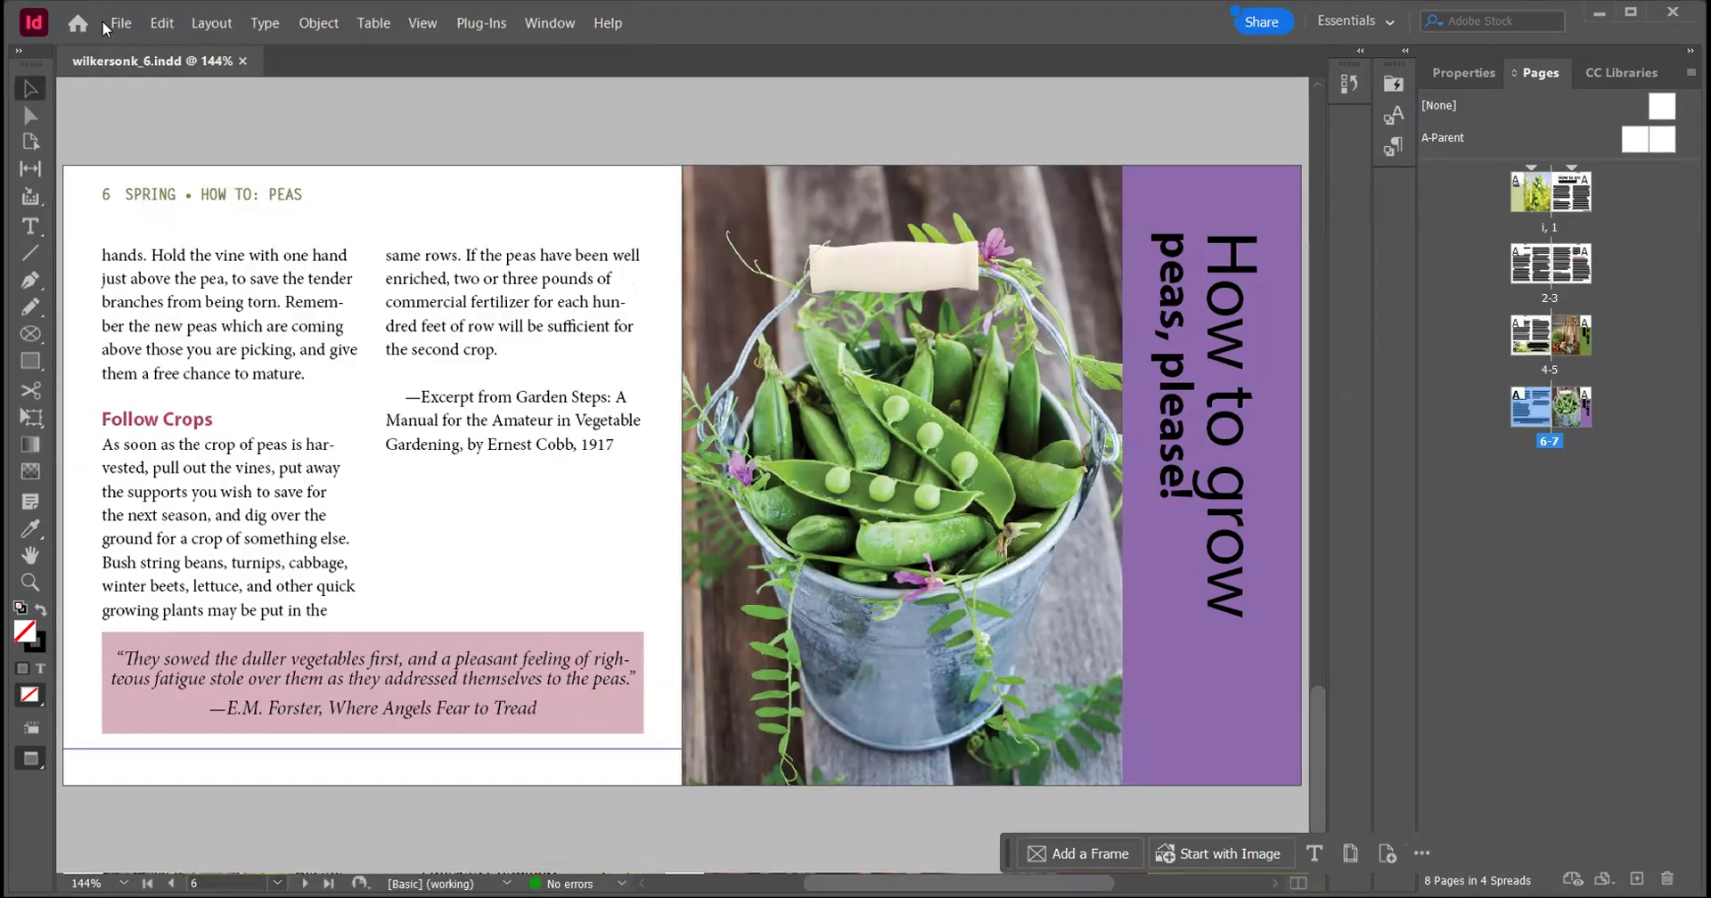
# Export all pages as an Adobe PDF (Print) file under the document's name with the High Quality Print preset
pyautogui.click(118, 22)
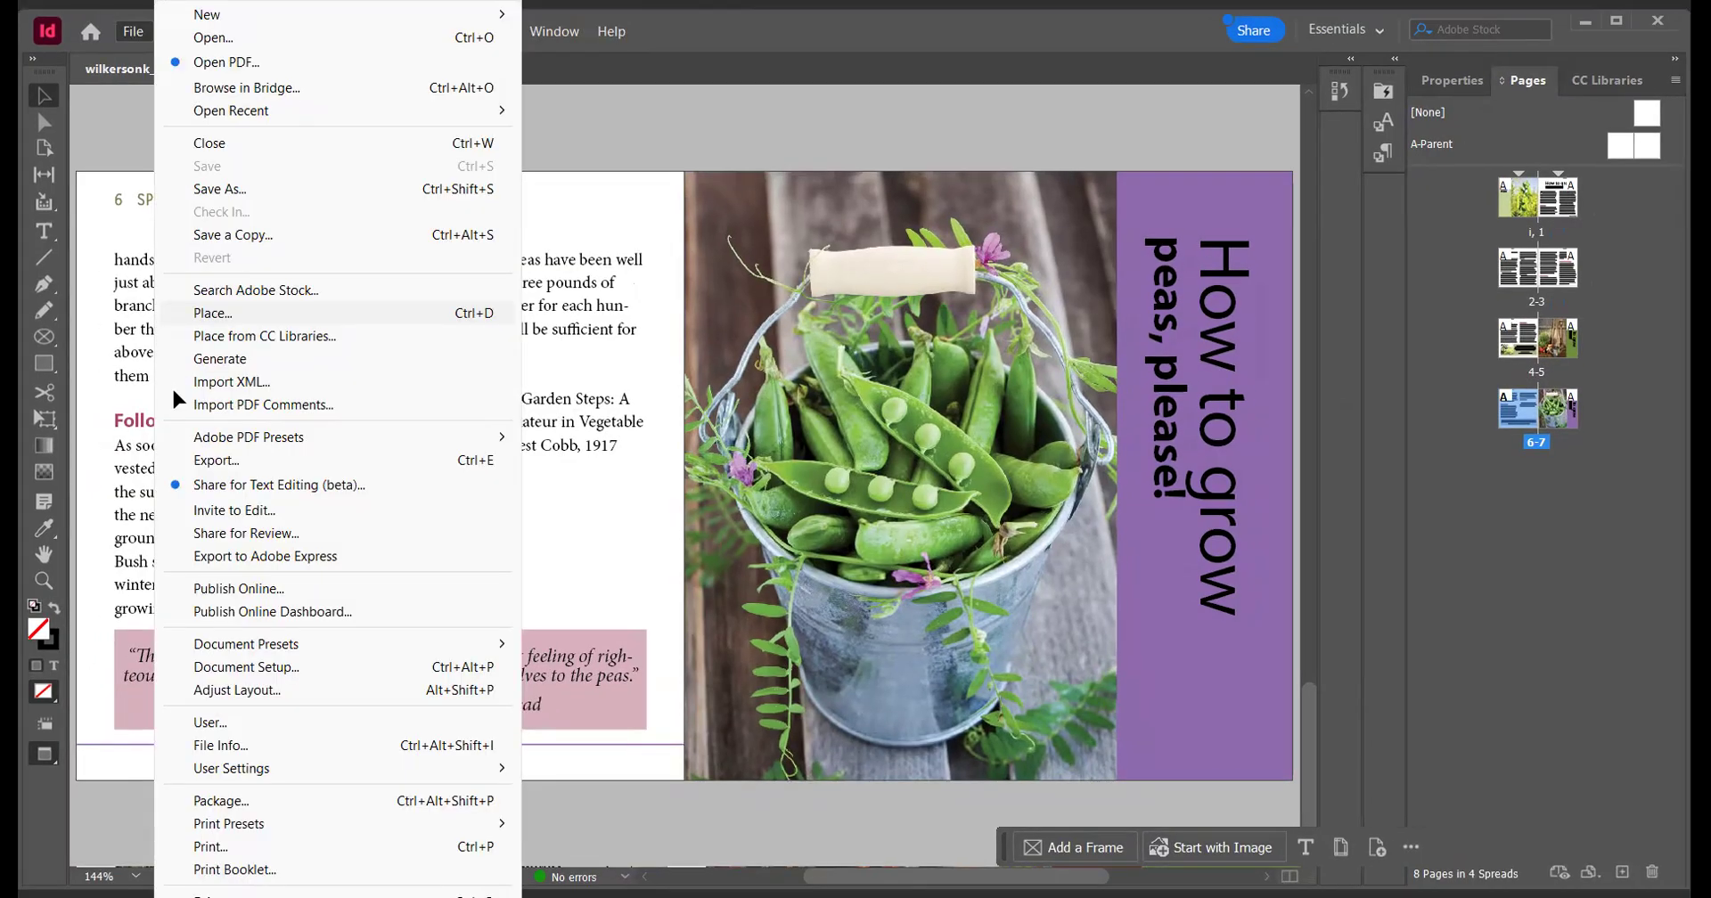
pyautogui.click(216, 461)
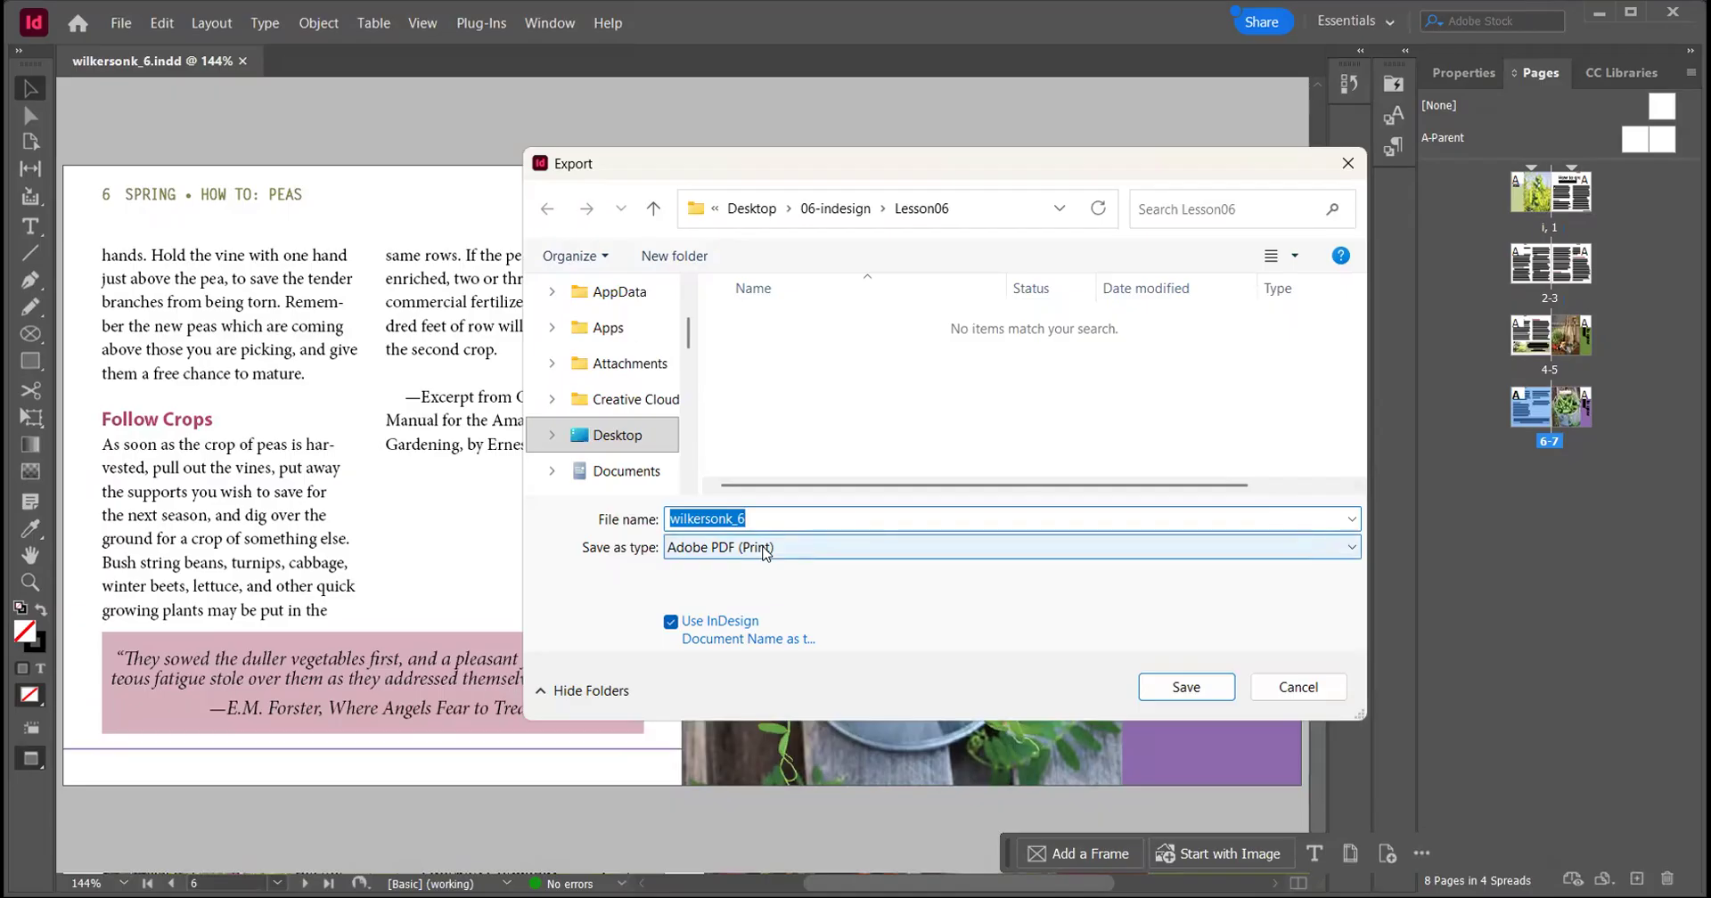
pyautogui.click(1195, 694)
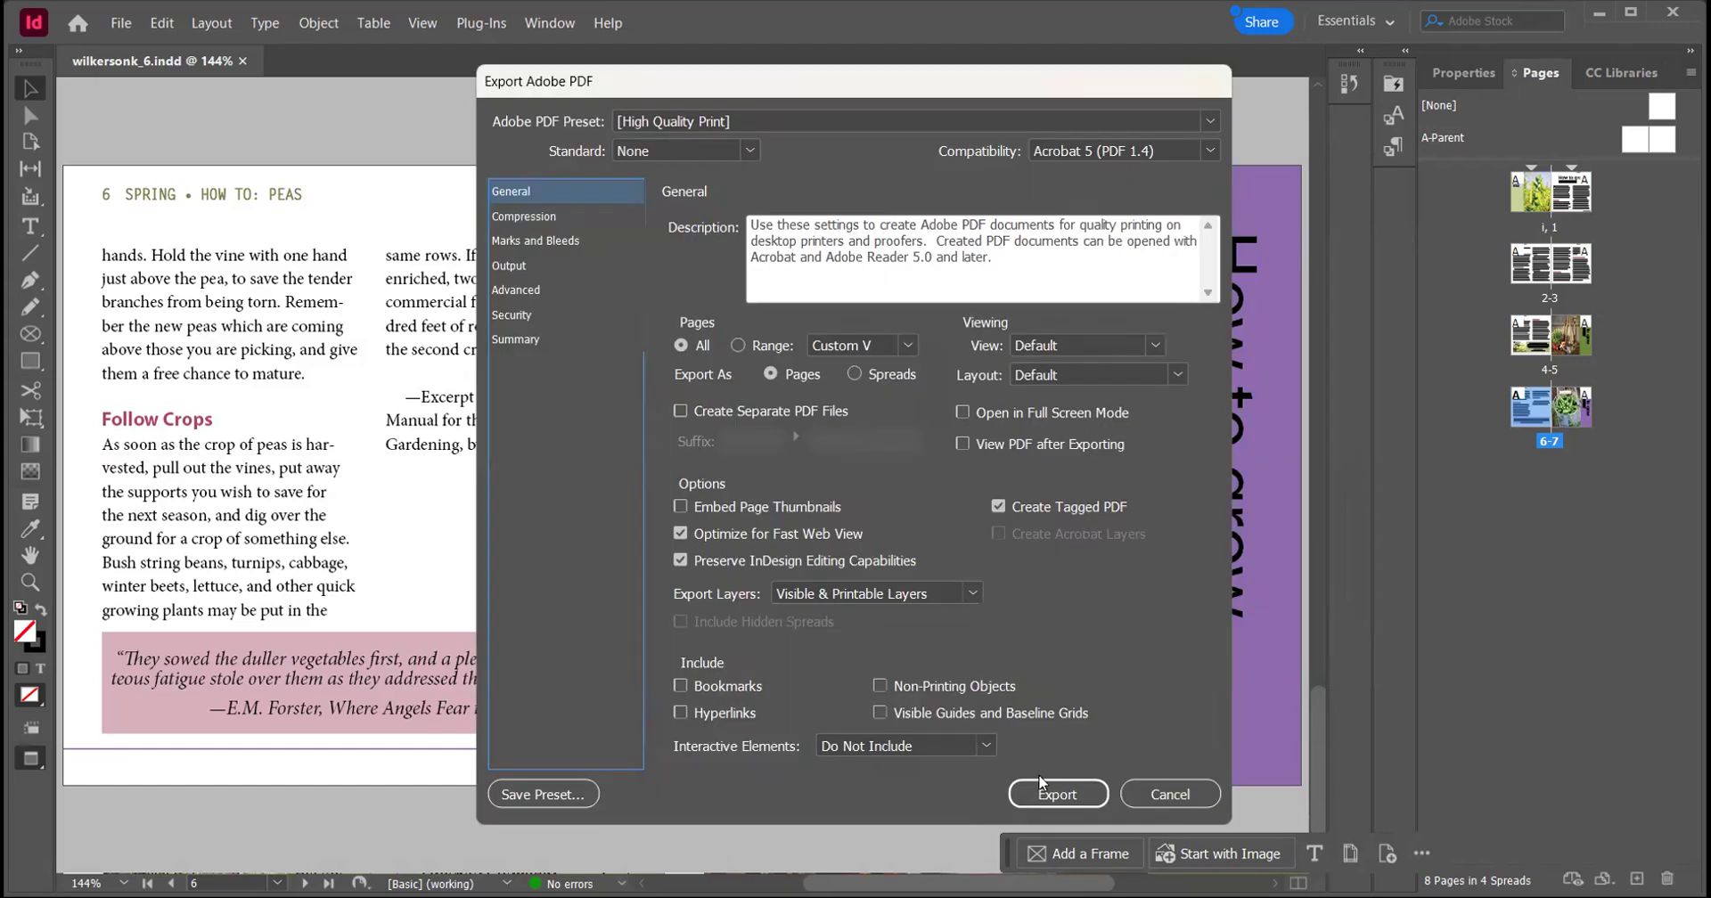
pyautogui.click(1056, 796)
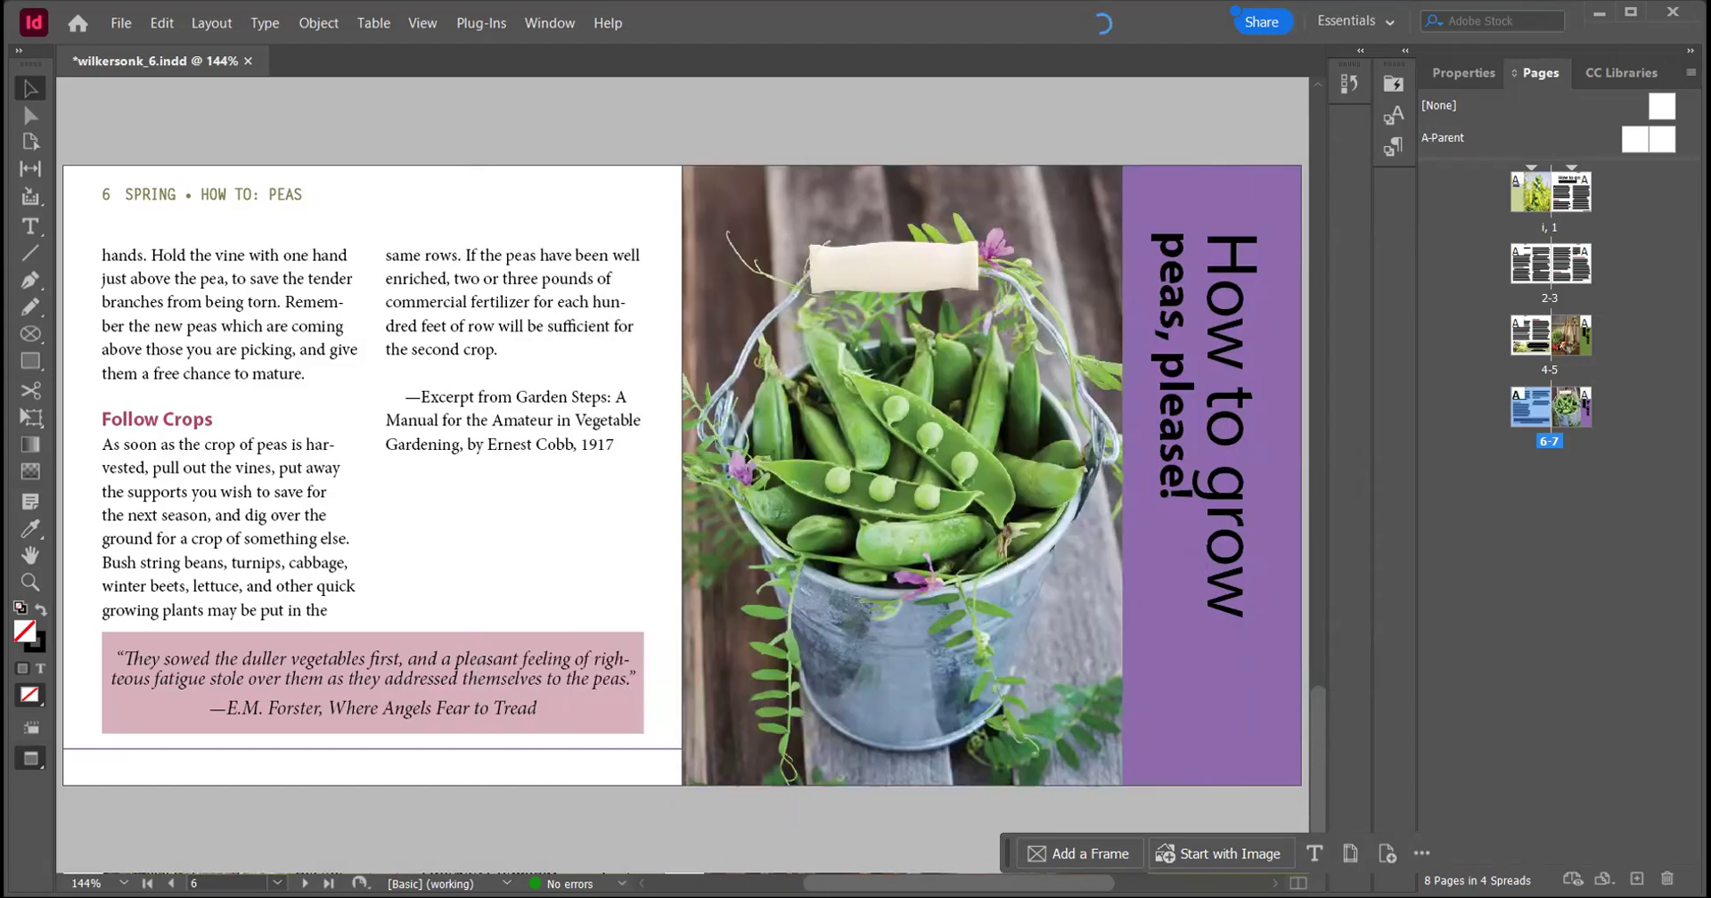